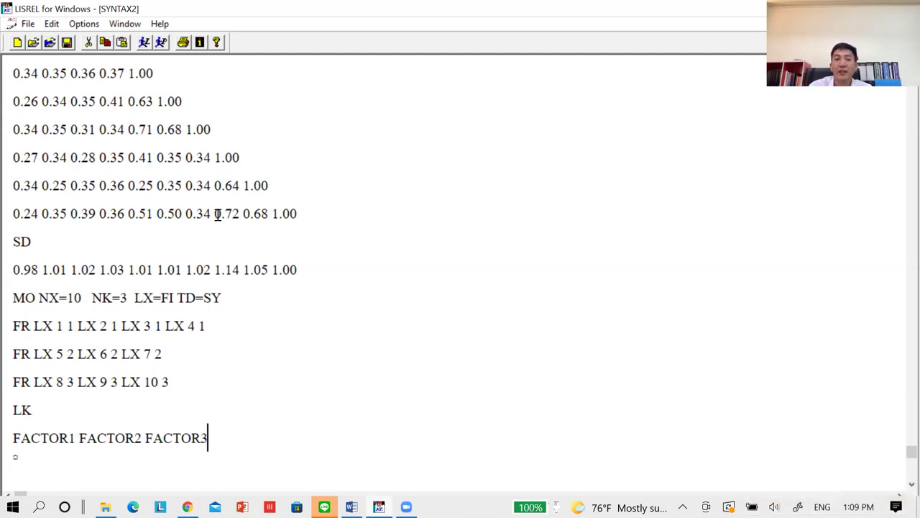
Add a PD line and an OU MI line below the factor names at the end of the syntax.
key(Return)
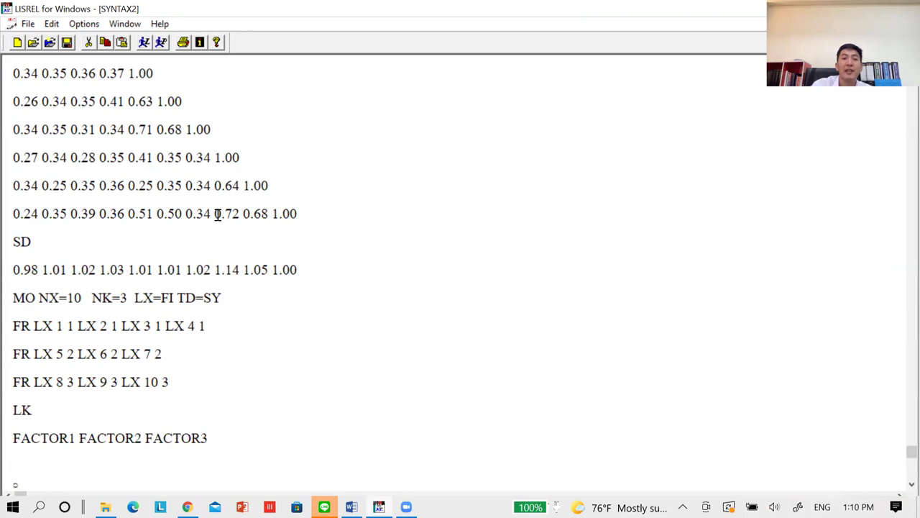
text(PD)
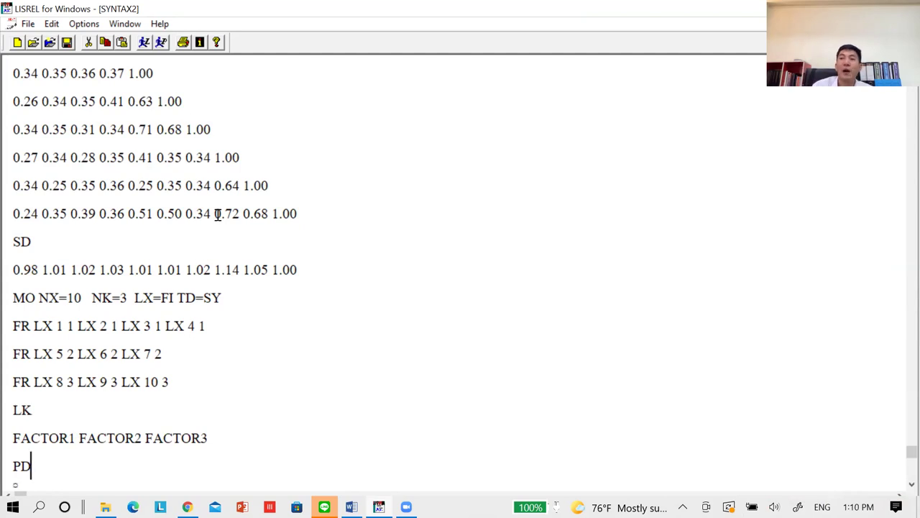
key(Return)
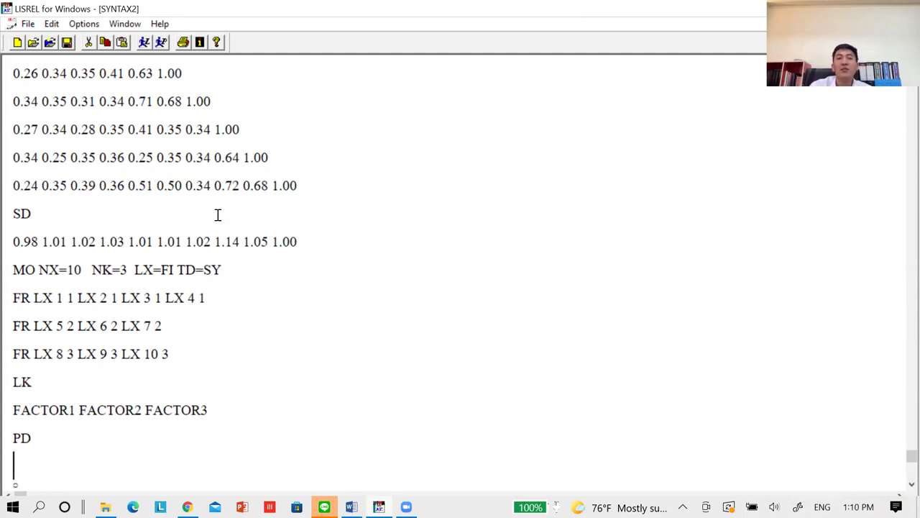
text(OU)
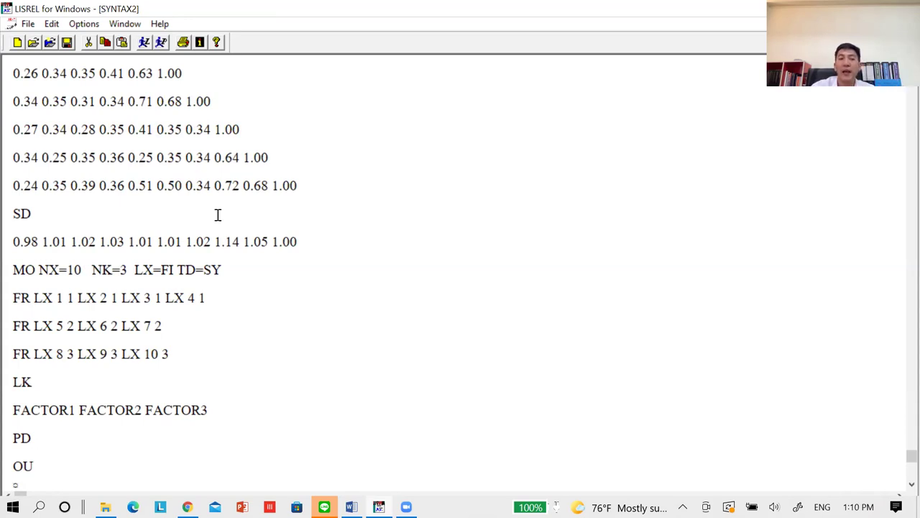
text(MI)
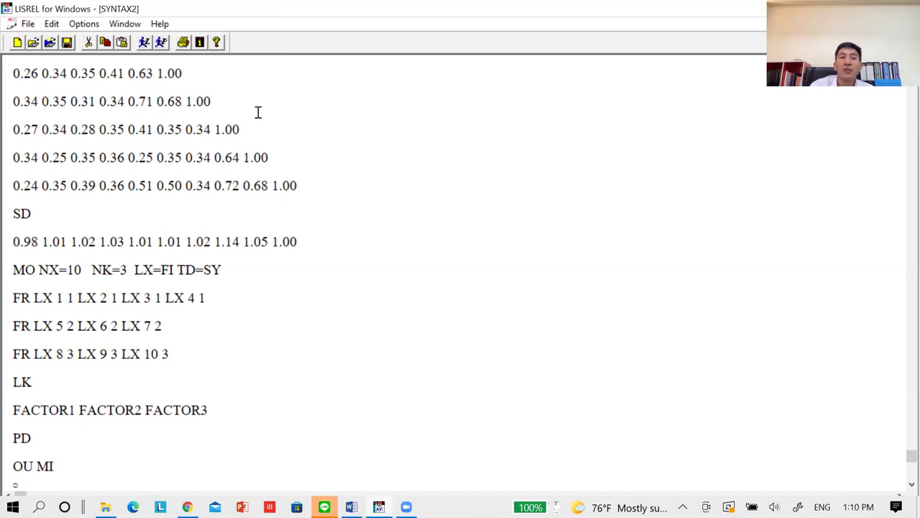
Save the syntax file to the Desktop under the name CFA.
click(67, 43)
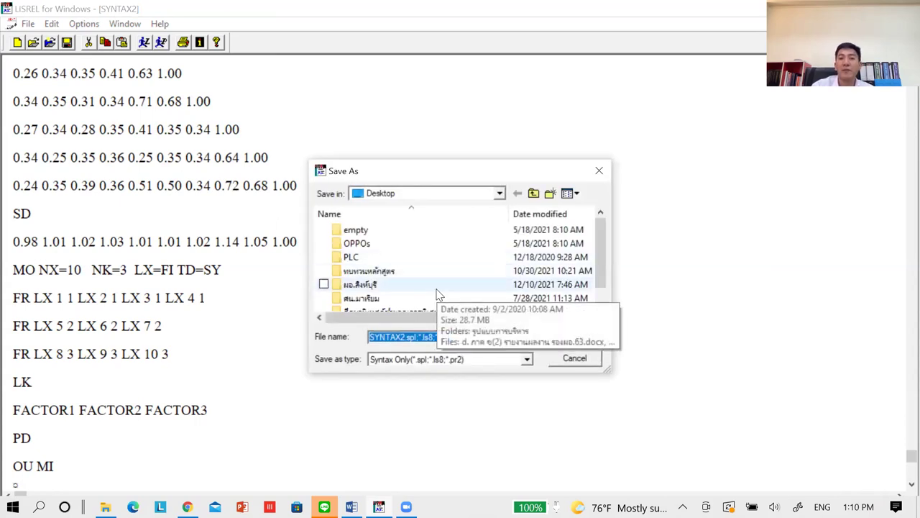
text(CFA)
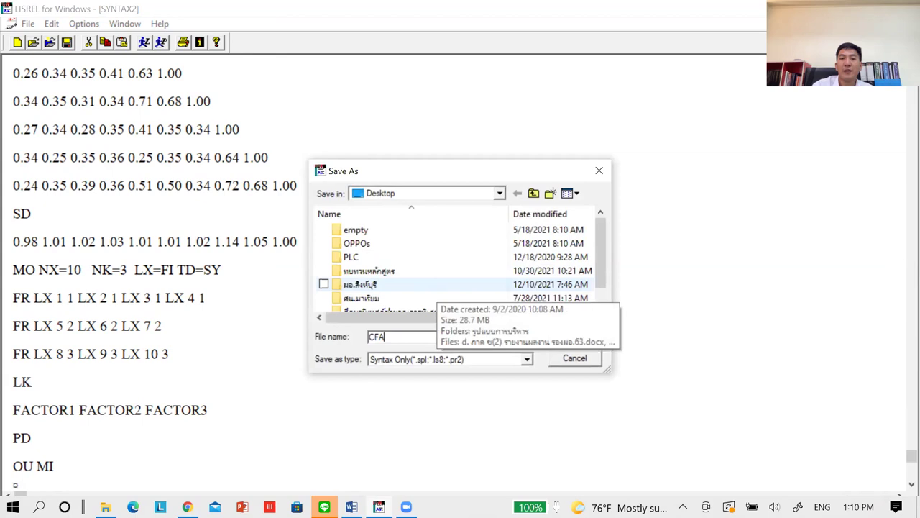
key(Return)
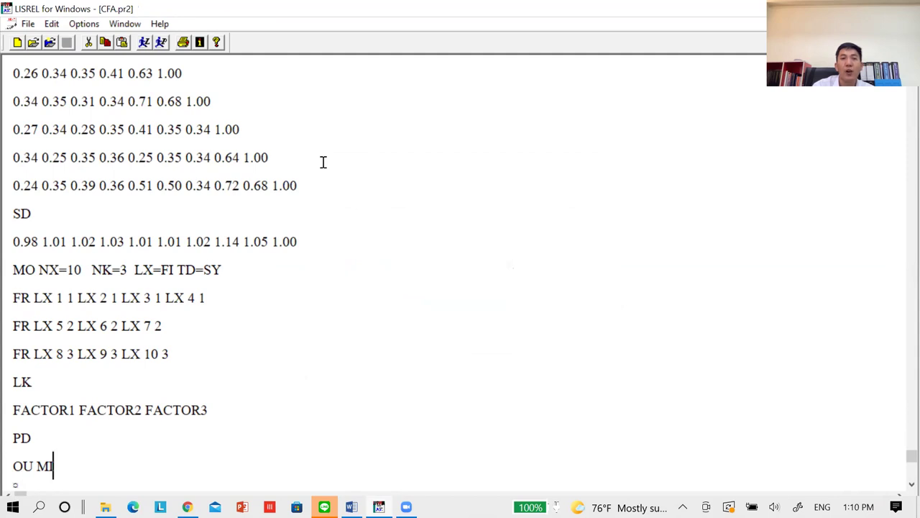
Start saving a copy of the CFA syntax file to another location.
click(51, 43)
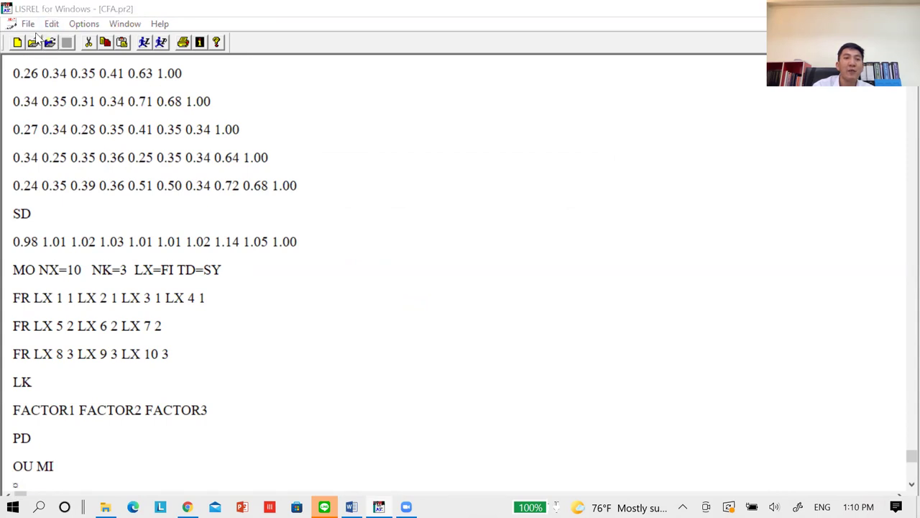
click(599, 172)
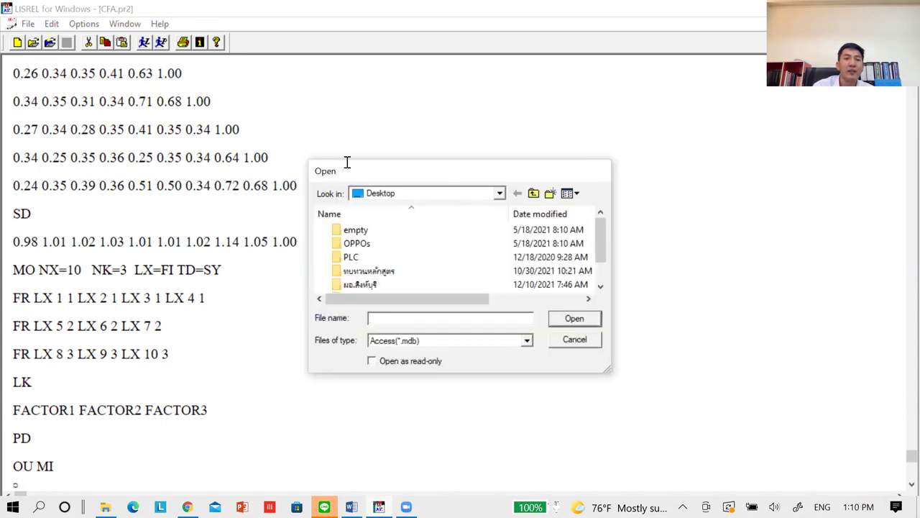
click(28, 24)
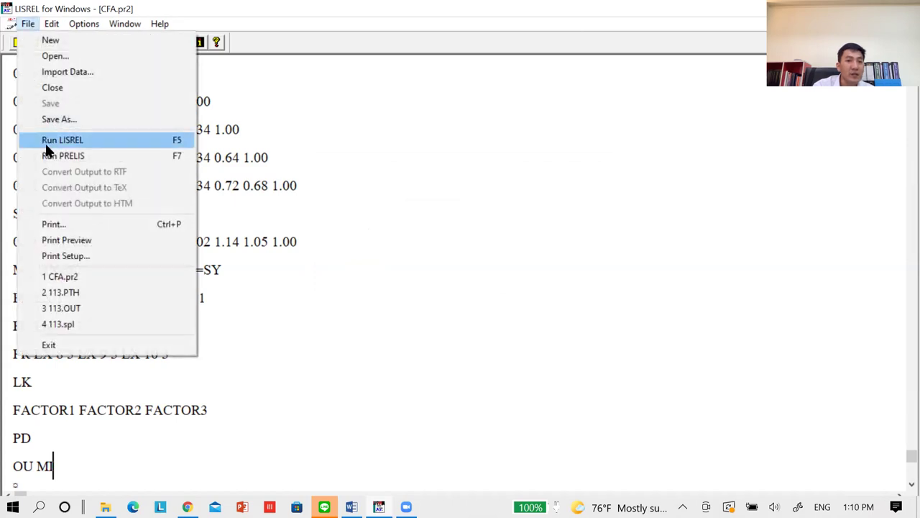
click(46, 119)
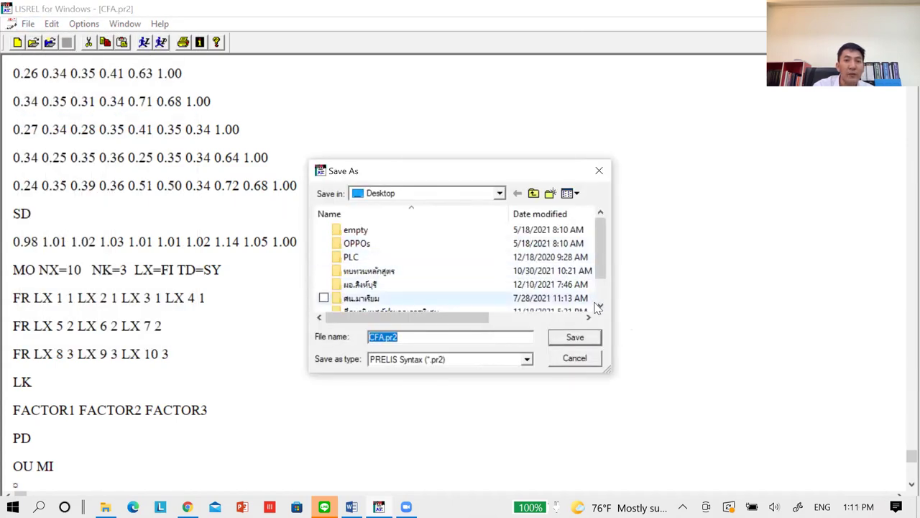
scroll(496, 273, down, 2)
click(506, 200)
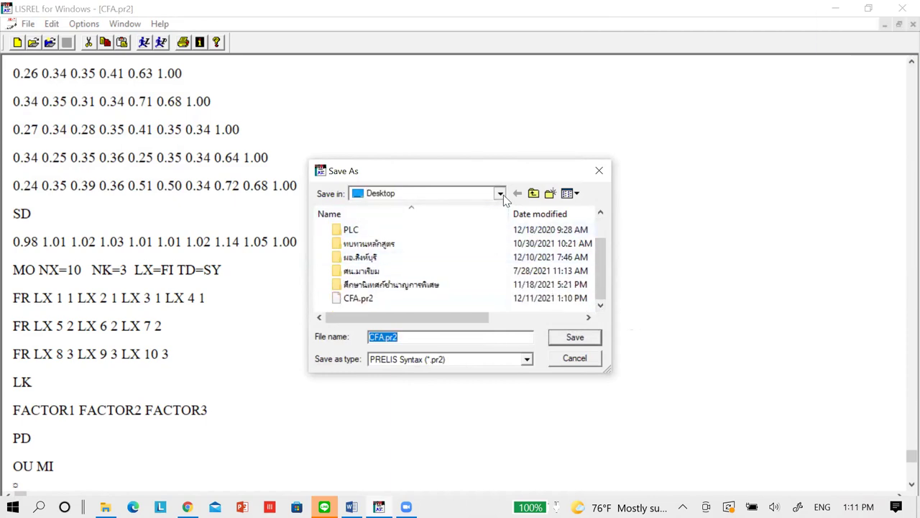
click(503, 195)
click(431, 358)
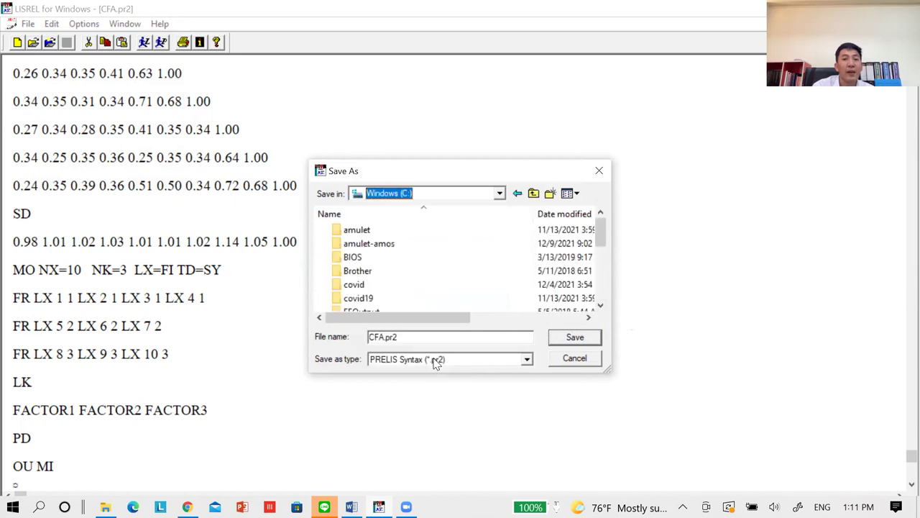
scroll(399, 264, down, 1)
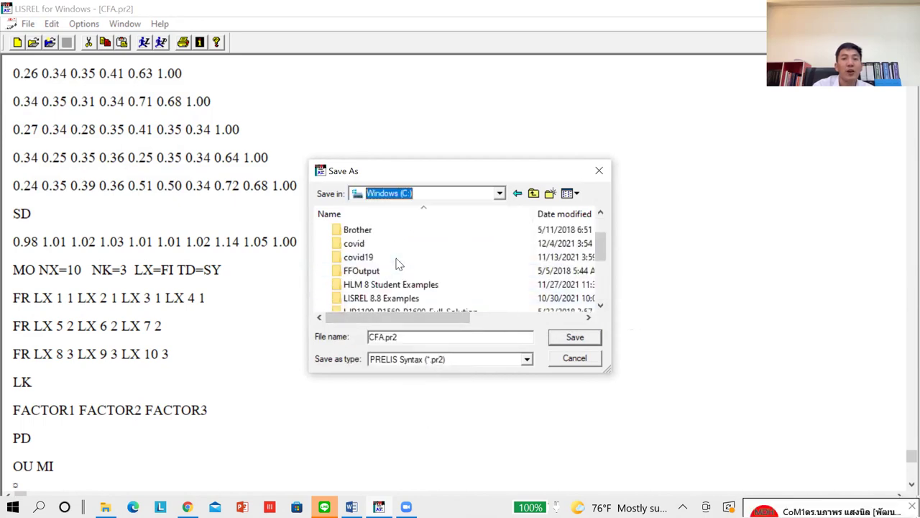
scroll(398, 265, down, 1)
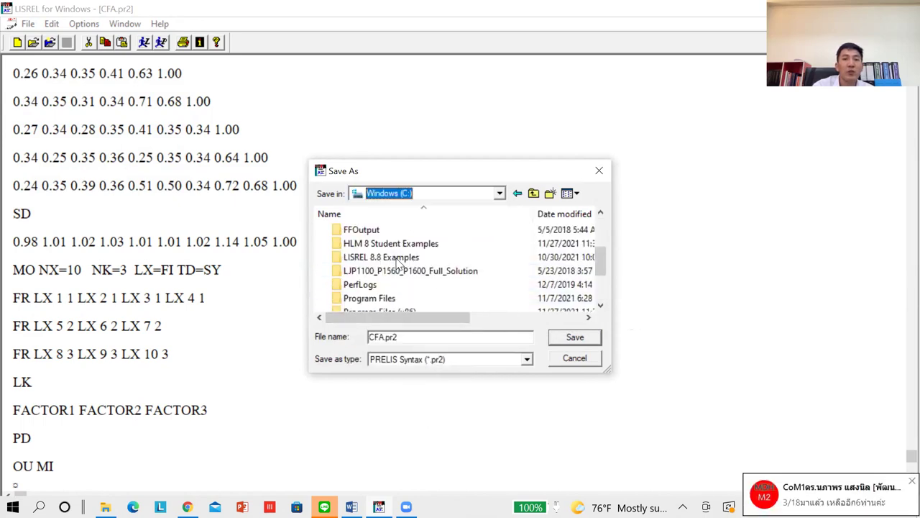
click(396, 263)
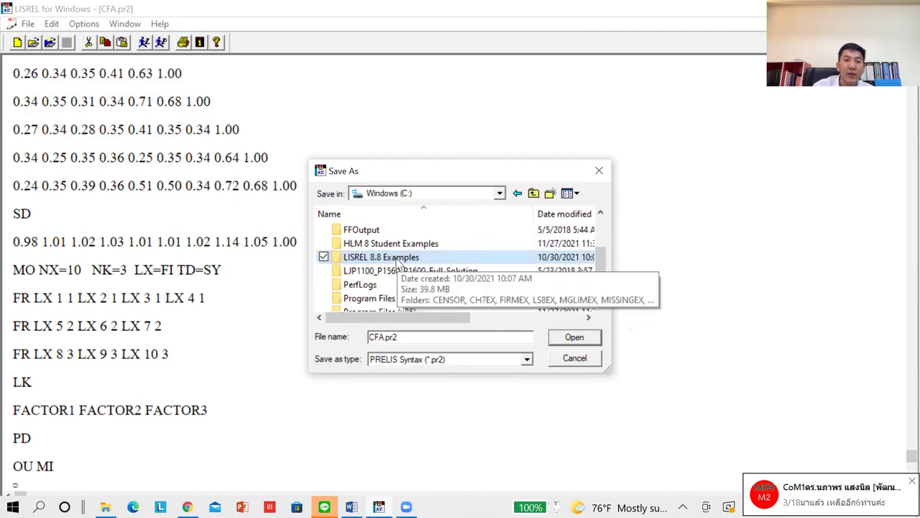
double_click(398, 264)
scroll(401, 284, down, 4)
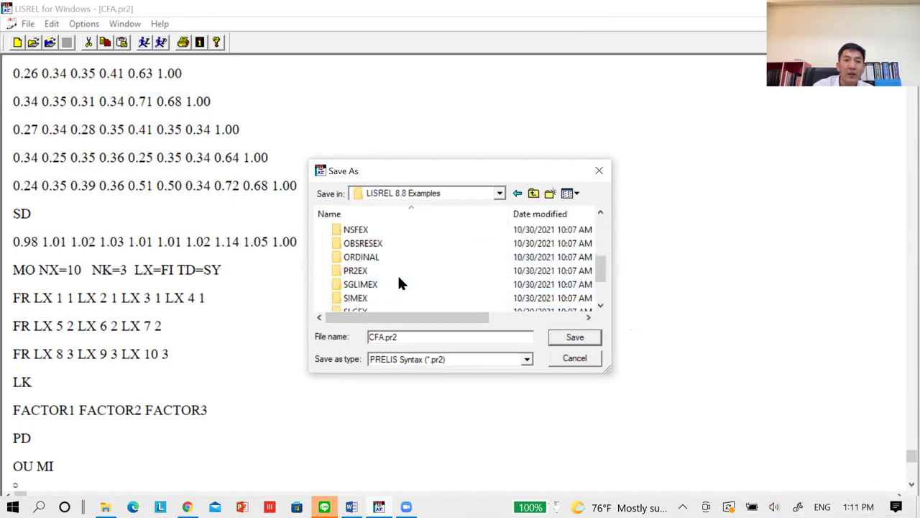
scroll(401, 283, up, 4)
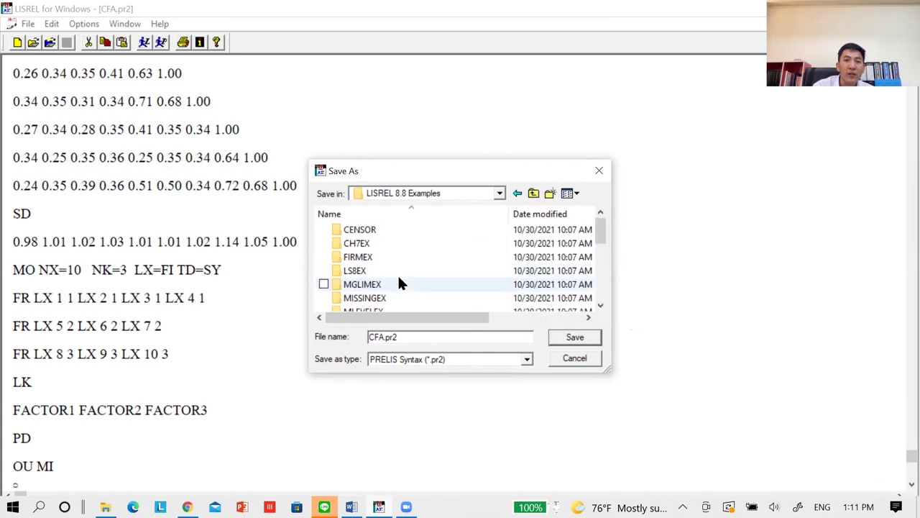
click(517, 194)
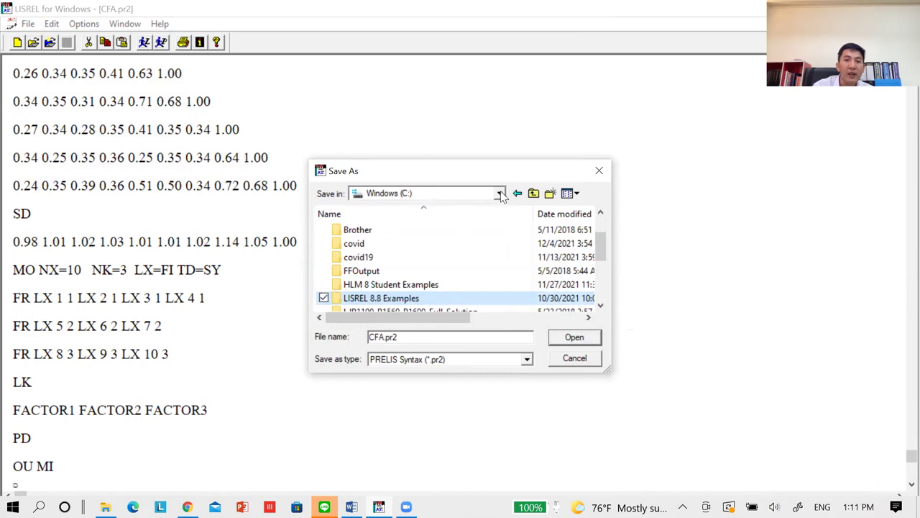
Choose the LENOVO (D:) drive as the save location and look through its folders.
click(499, 194)
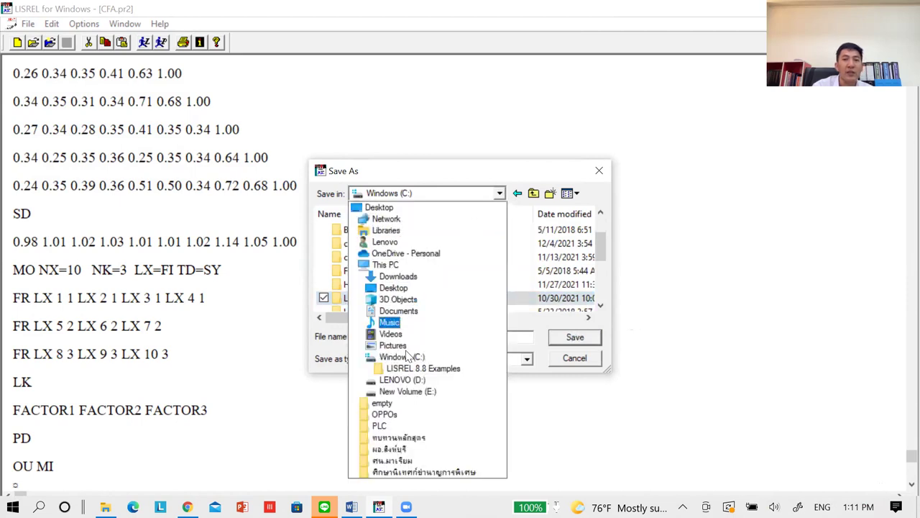
click(402, 376)
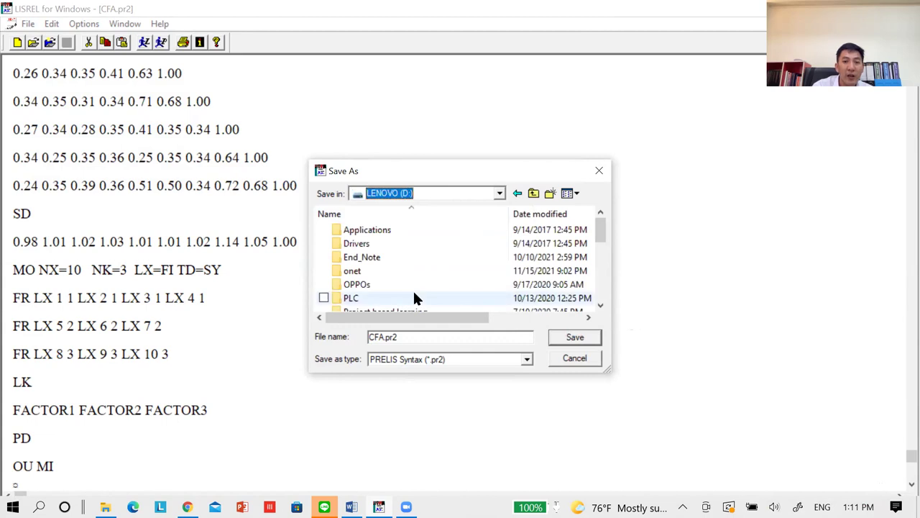
scroll(412, 296, down, 3)
scroll(414, 295, down, 5)
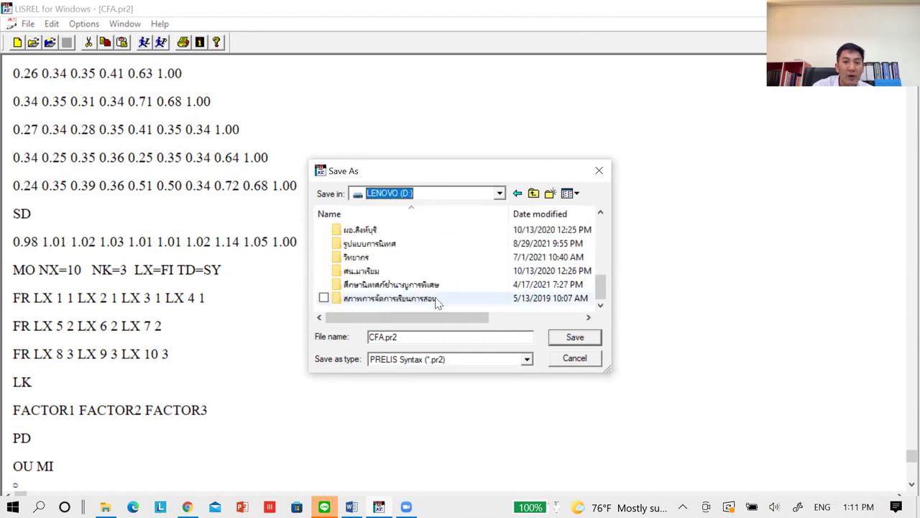
scroll(526, 276, up, 10)
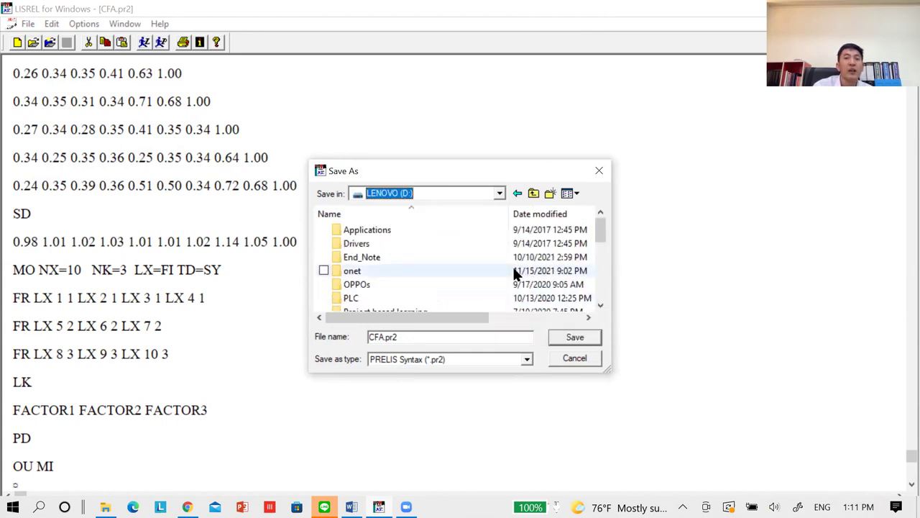
Create a new folder named LISREL on the D: drive.
right_click(502, 273)
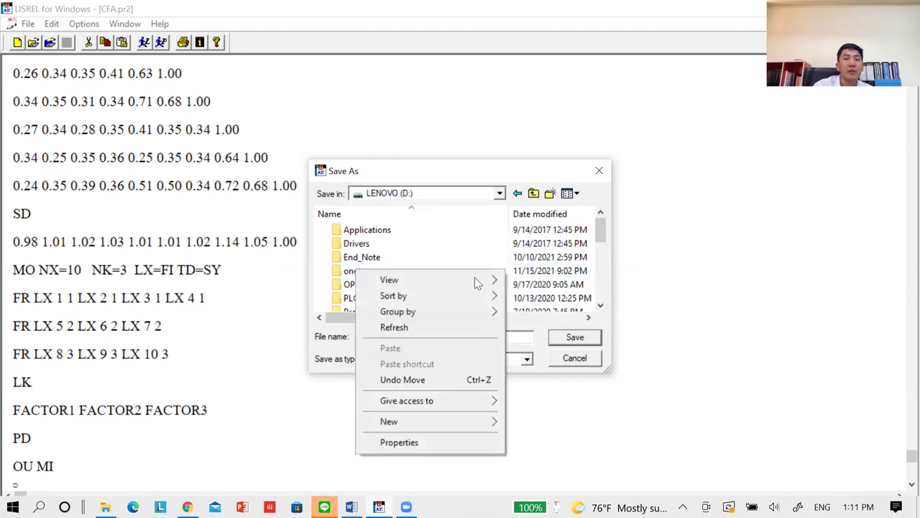
mouse_move(466, 292)
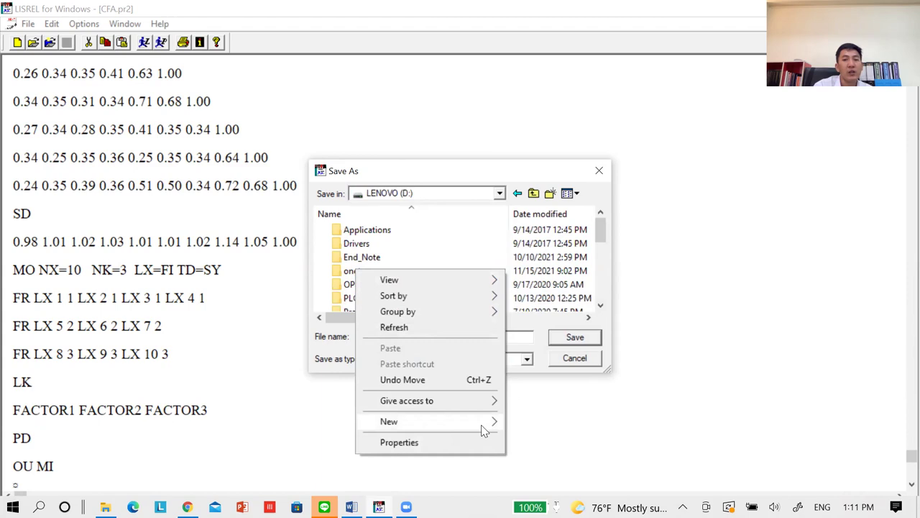
mouse_move(469, 424)
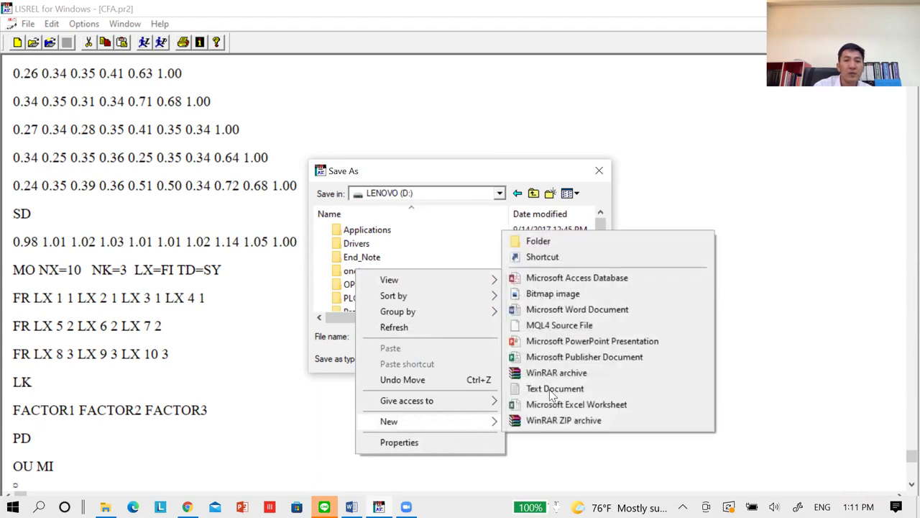
click(567, 241)
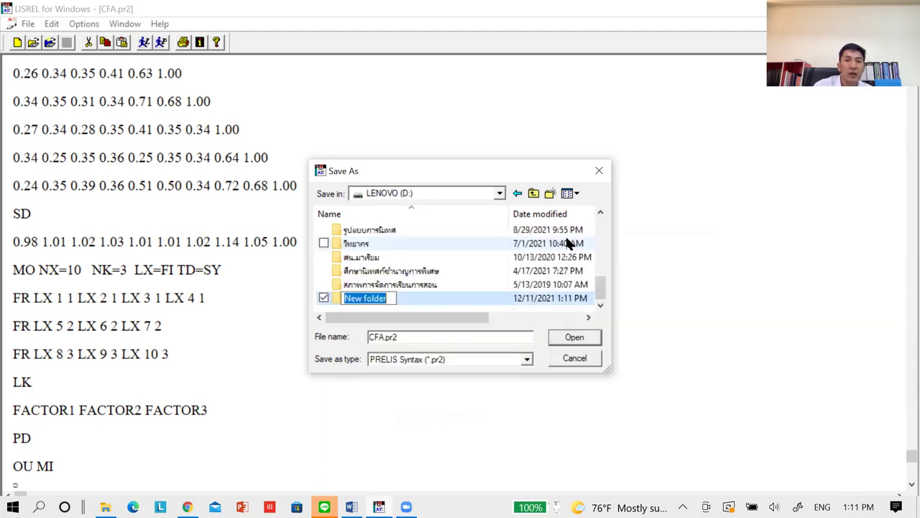
text(LISREL)
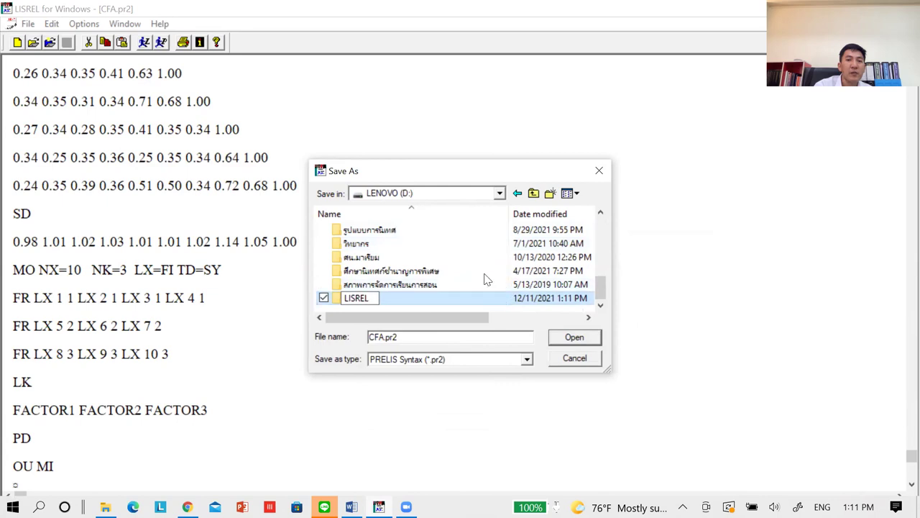
click(399, 286)
Save CFA.pr2 in the LISREL folder and run the LISREL analysis to produce the path diagram.
double_click(378, 297)
click(573, 337)
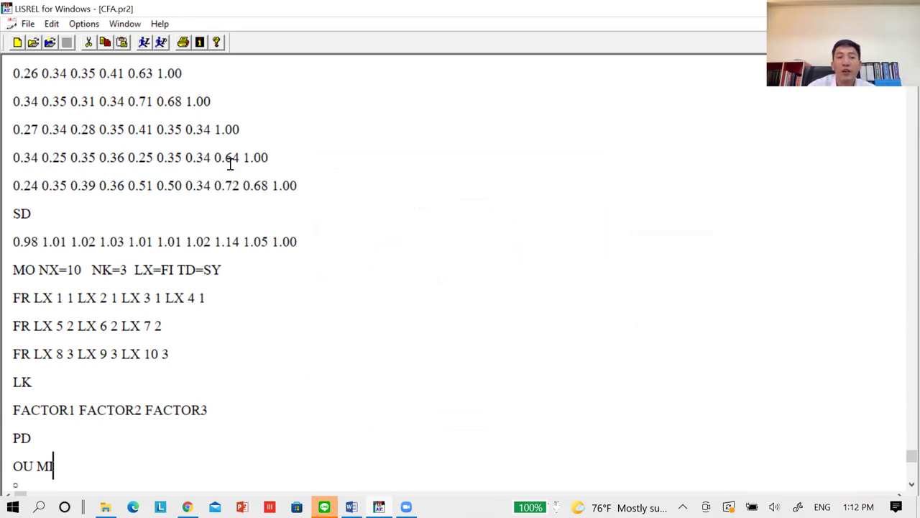
click(148, 45)
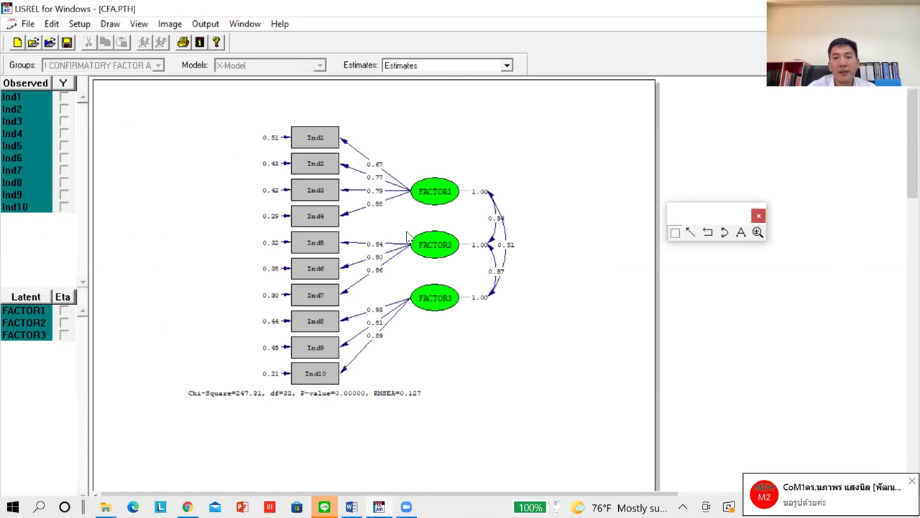
Enlarge the path diagram to examine the factor loadings, factor correlations and fit statistics.
click(758, 232)
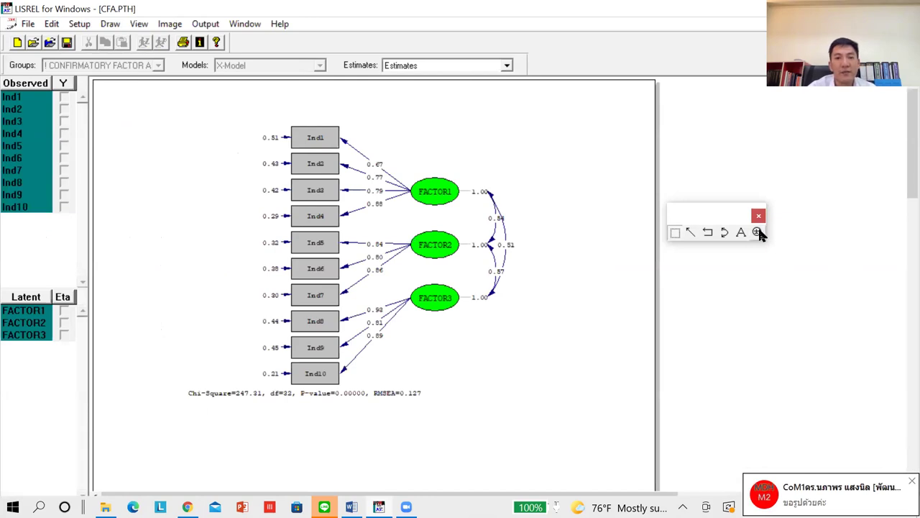
click(400, 233)
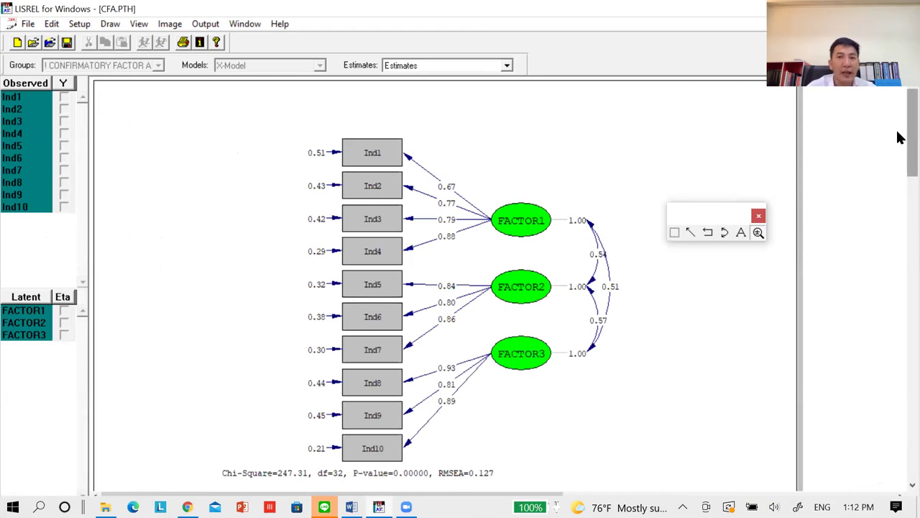
drag(898, 138, 898, 143)
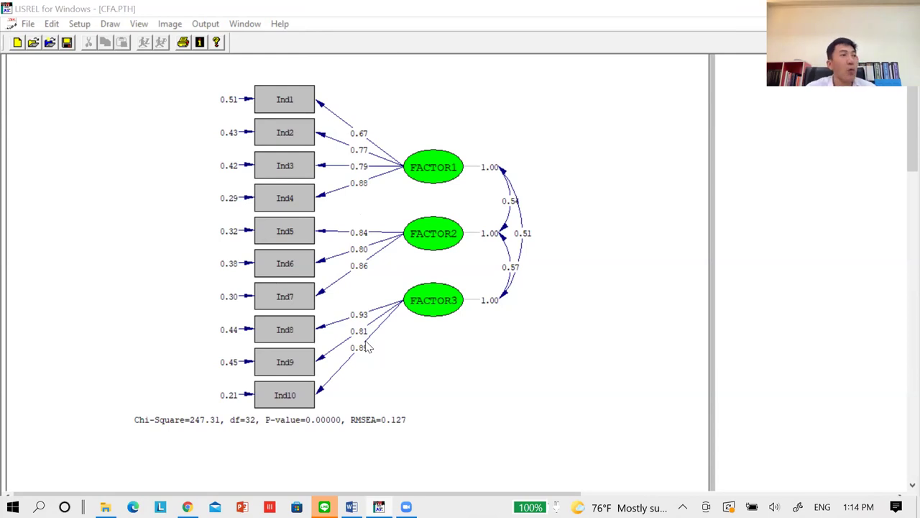
click(243, 18)
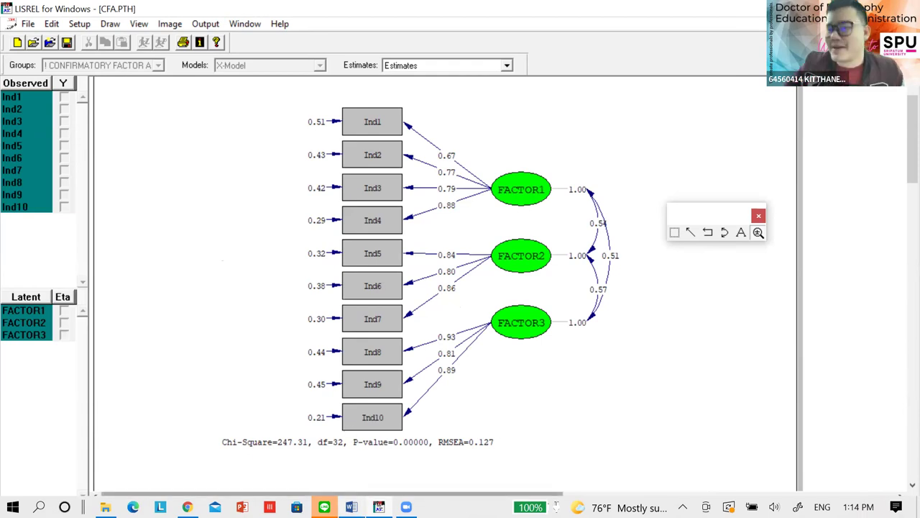
Bring the CFA.pr2 syntax back up and review its model specification from the SD row down to OU MI.
mouse_move(379, 507)
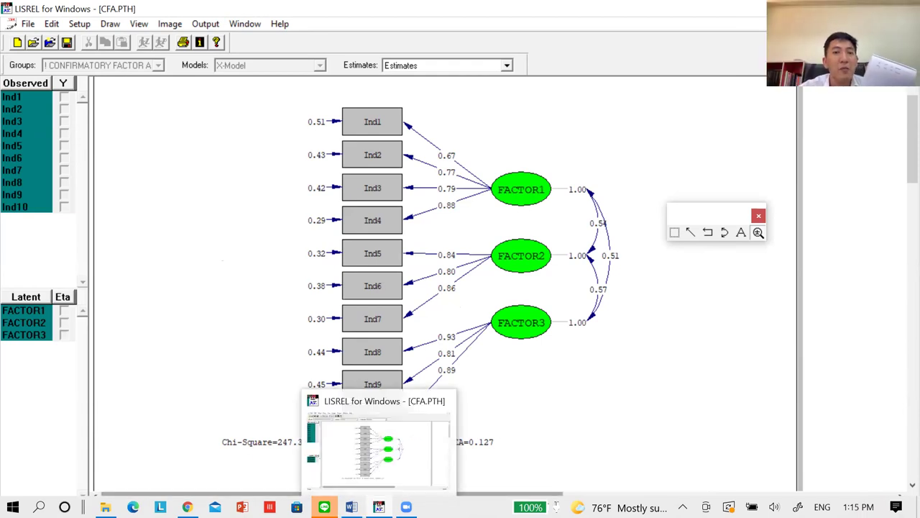
click(245, 24)
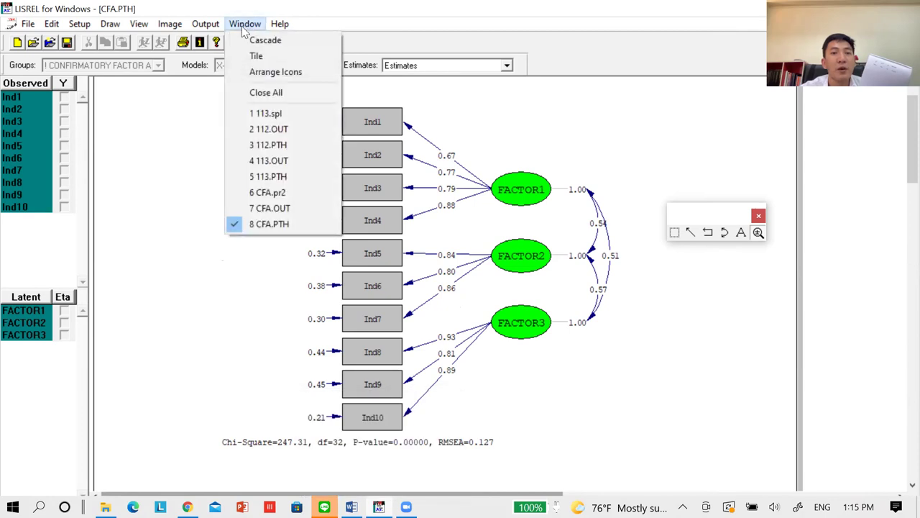
click(248, 193)
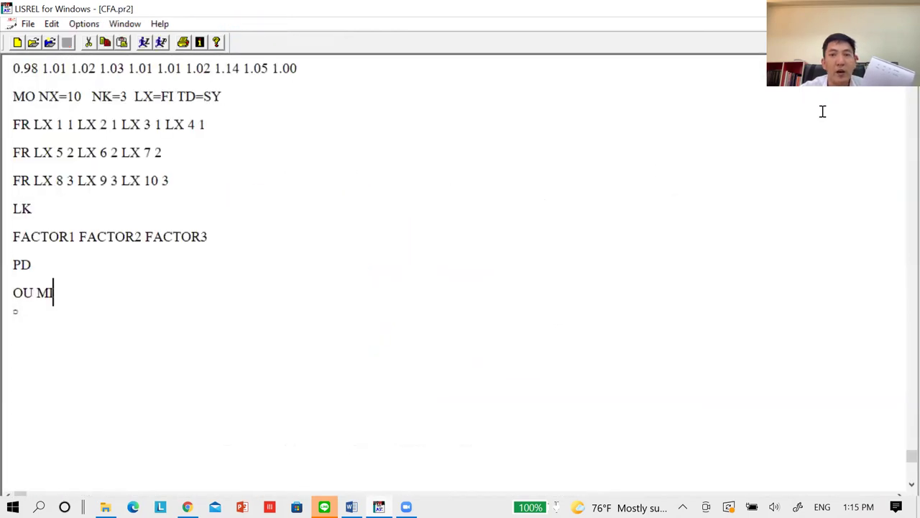
scroll(43, 94, up, 2)
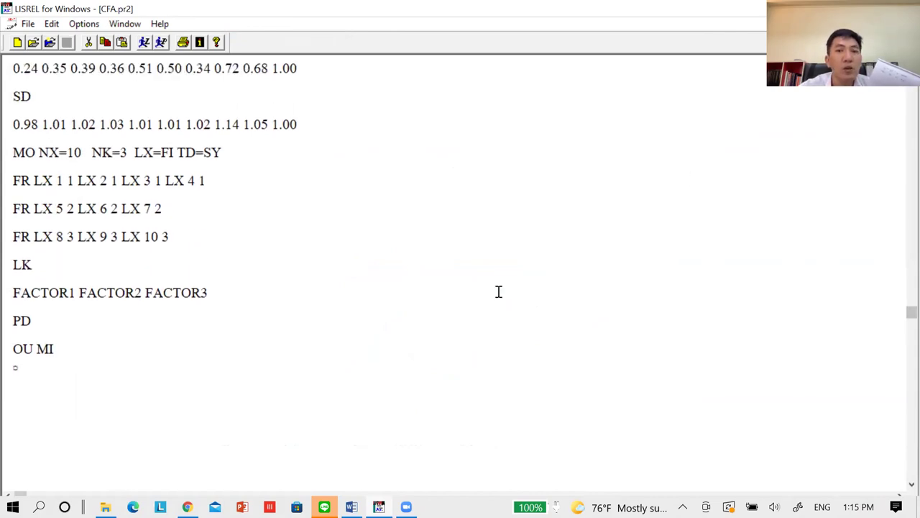
click(82, 357)
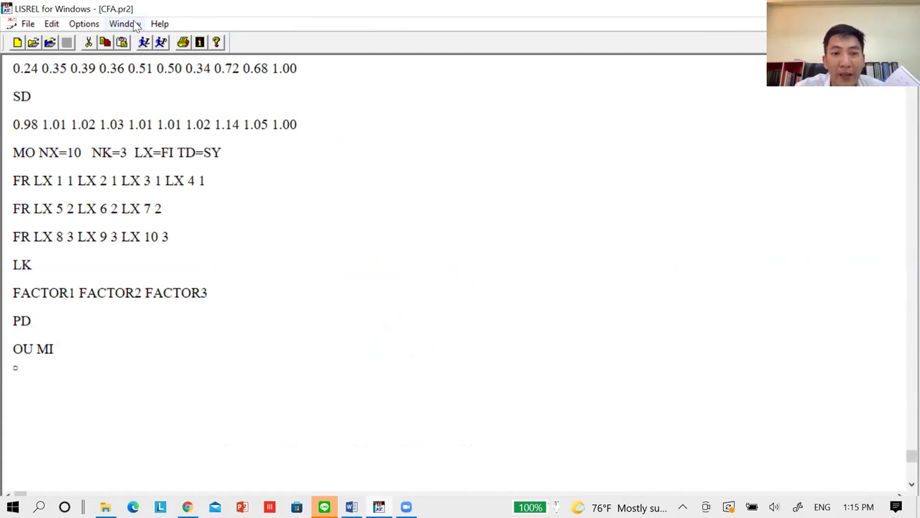
Switch to Model 2.pr2 and delete everything from the SE line through OU MI, keeping the data and SD row.
key(alt+Tab)
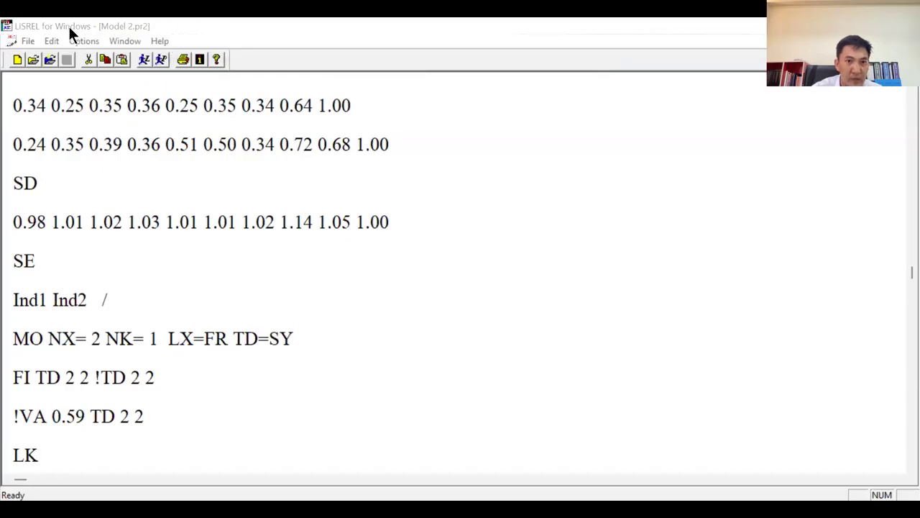
click(68, 25)
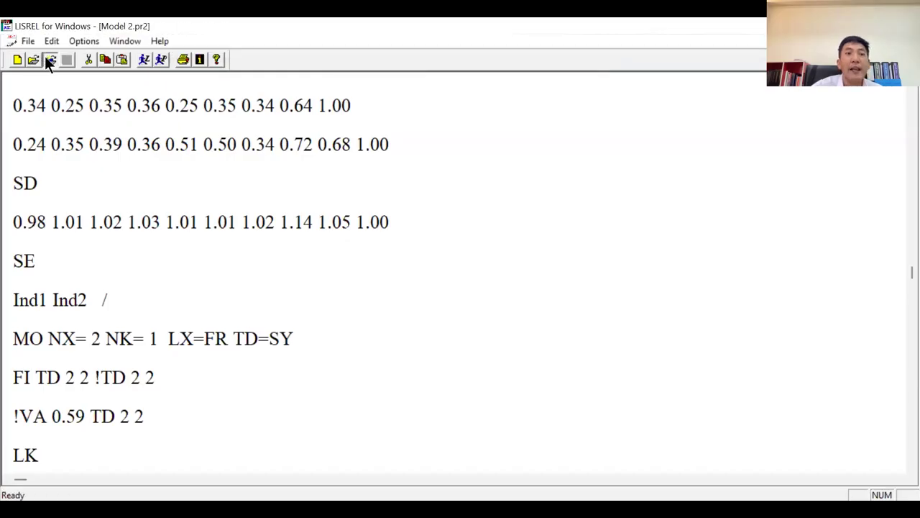
click(47, 60)
click(603, 172)
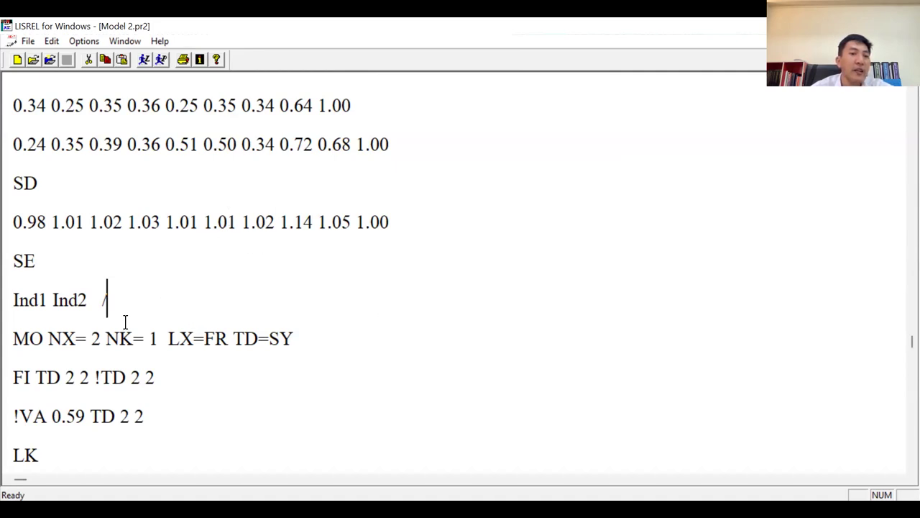
click(45, 261)
click(3, 268)
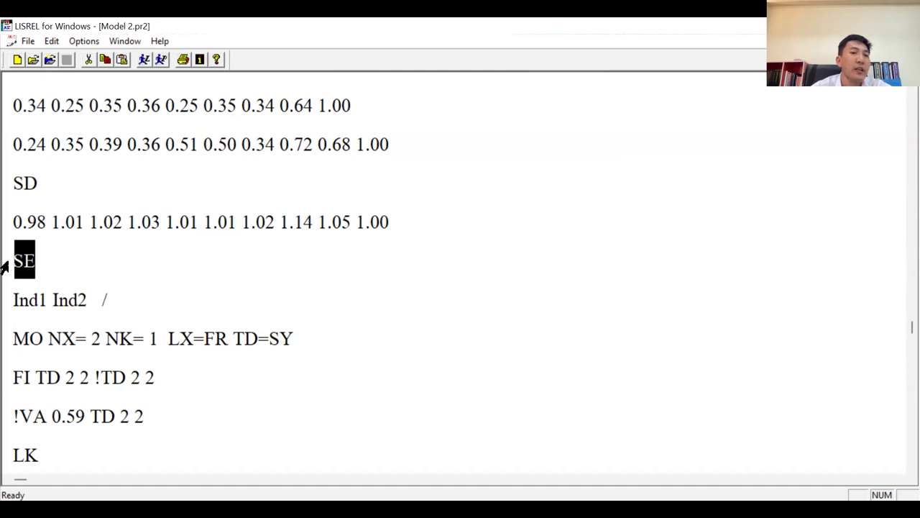
click(7, 266)
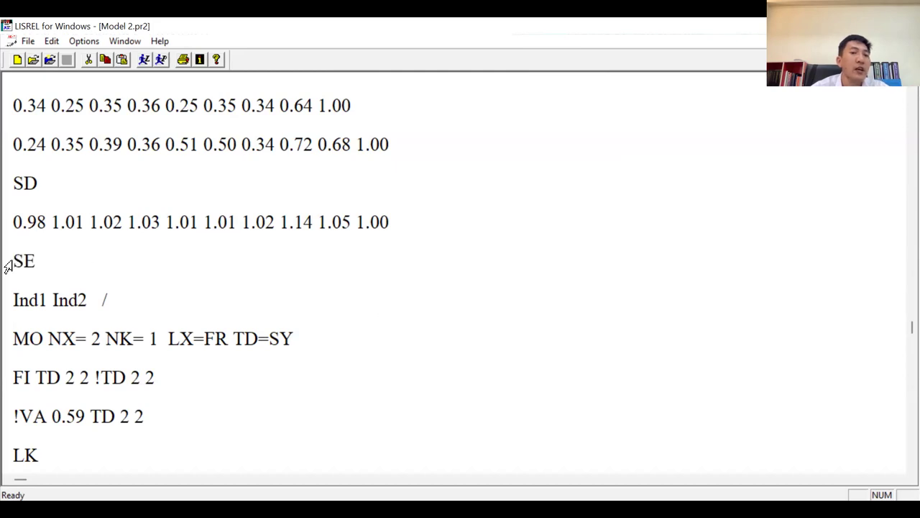
drag(14, 259, 86, 422)
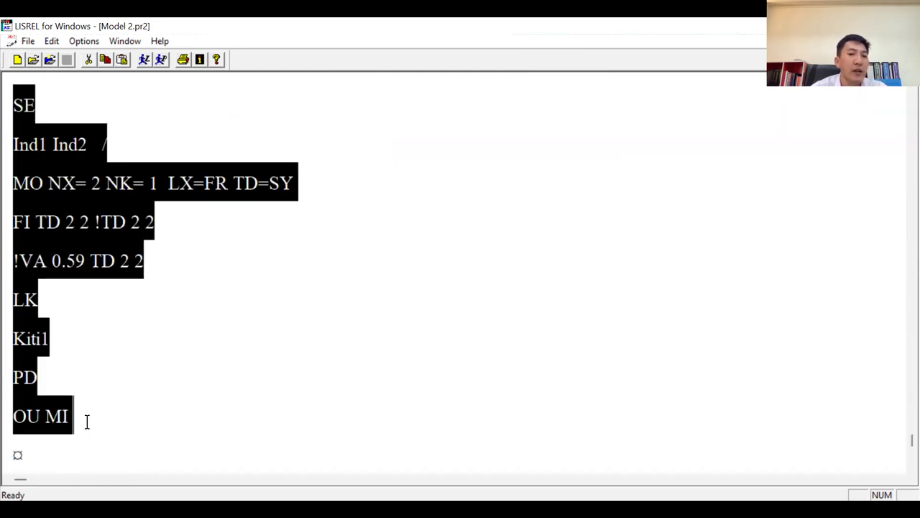
key(Delete)
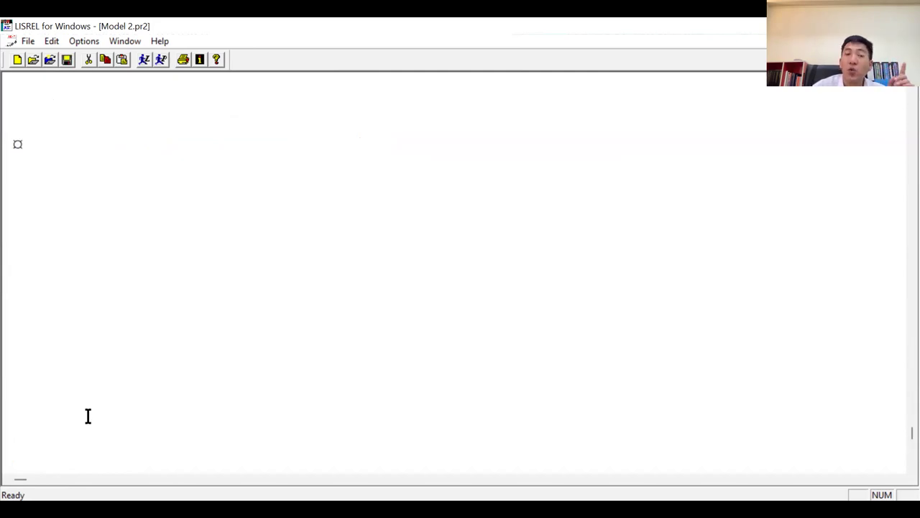
Replace "Model X" in the title comment on the first line with "CFA Mo".
key(Up)
key(Up)
key(Up)
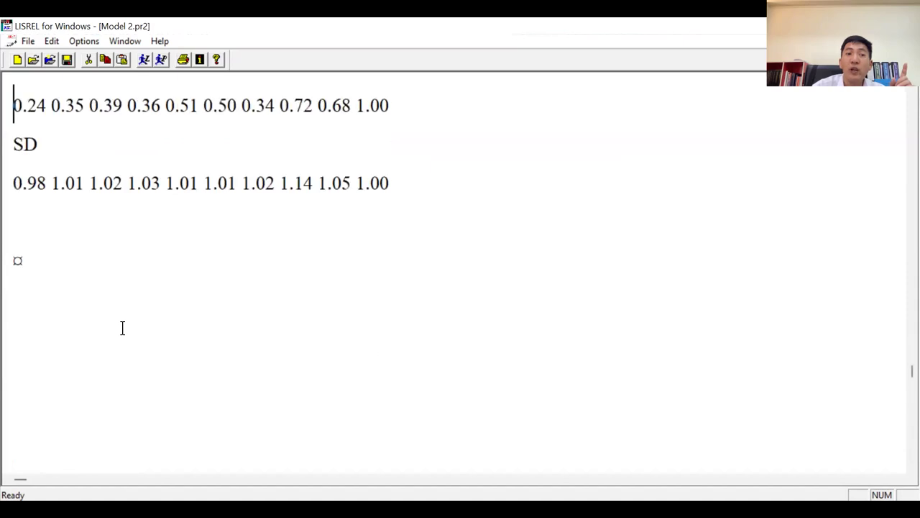
key(Up)
key(Up)
key(Up)
key(Up)
key(Up)
key(Up)
key(Up)
key(Up)
key(Up)
key(Up)
key(Up)
key(Up)
key(Up)
key(Up)
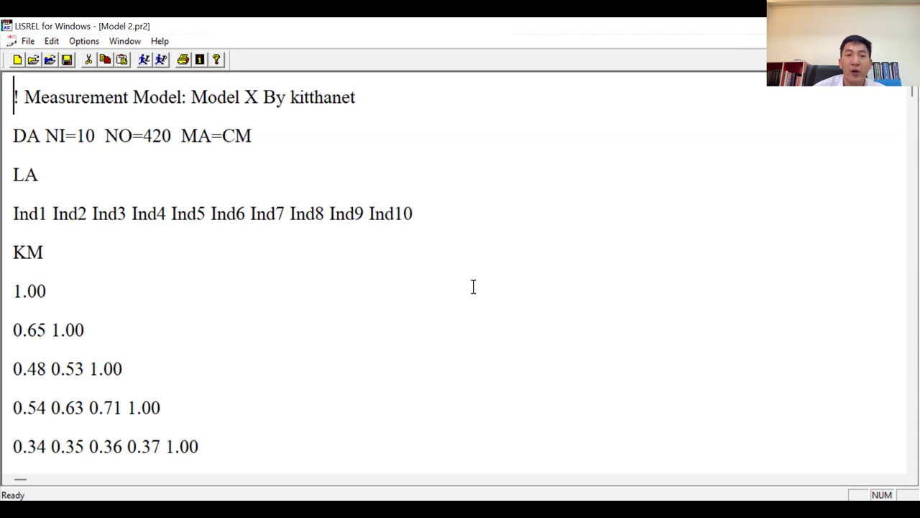
click(74, 172)
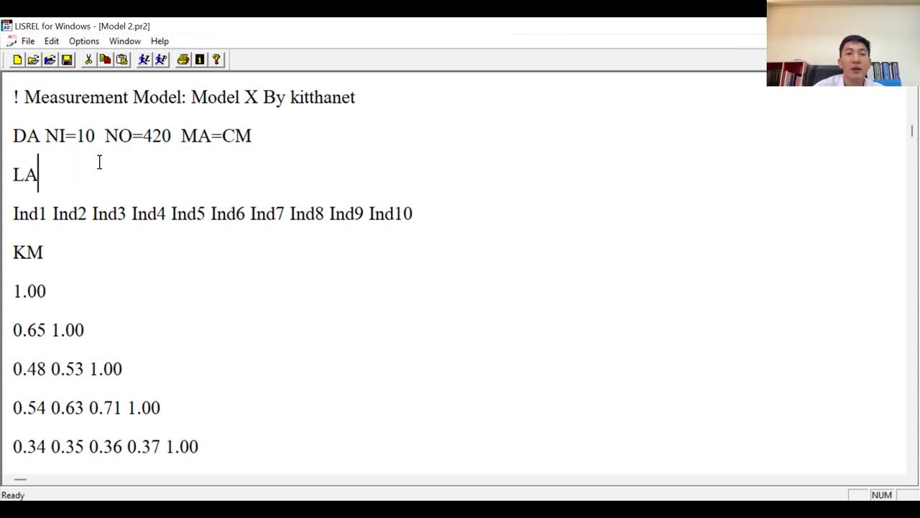
click(347, 97)
drag(257, 97, 191, 99)
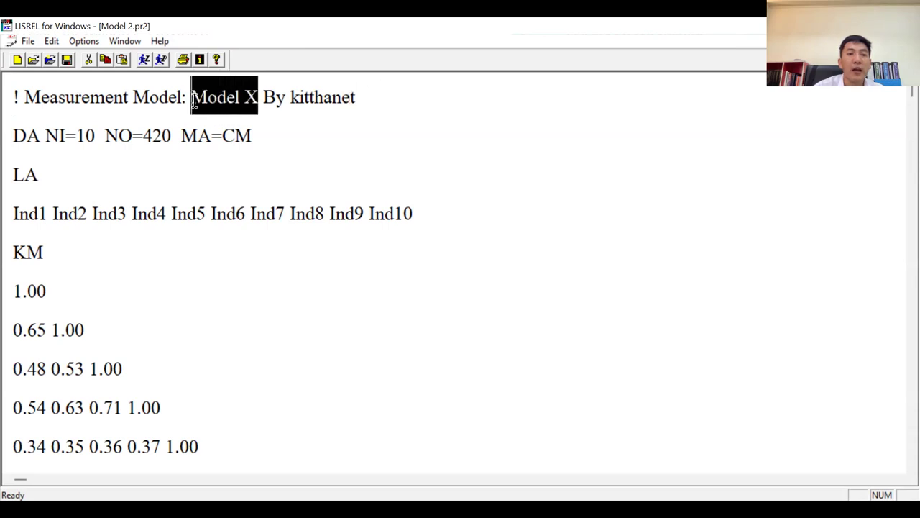
key(Delete)
text(©a)
key(BackSpace)
key(BackSpace)
text(CFA Mo)
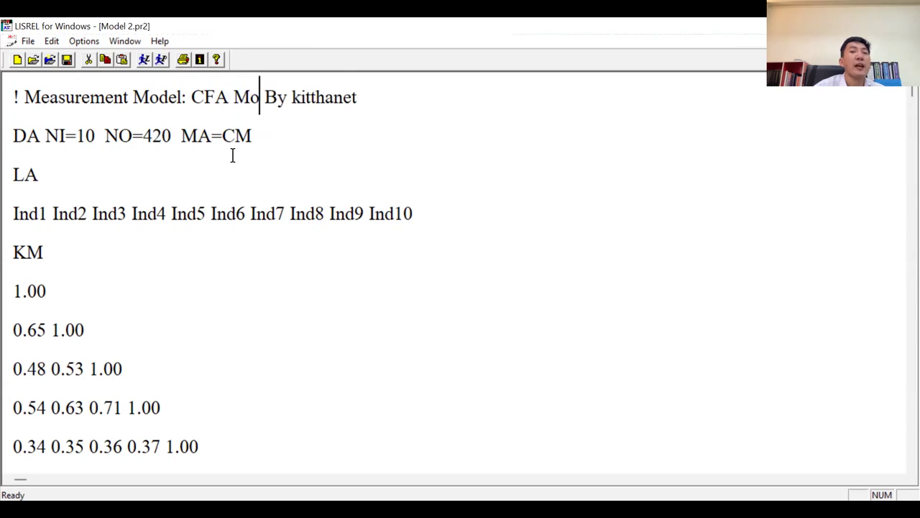
Remove "Measurement Model:" from the title comment and complete the wording so the line begins with "!CFA Model".
drag(133, 98, 180, 100)
drag(18, 98, 190, 107)
key(Delete)
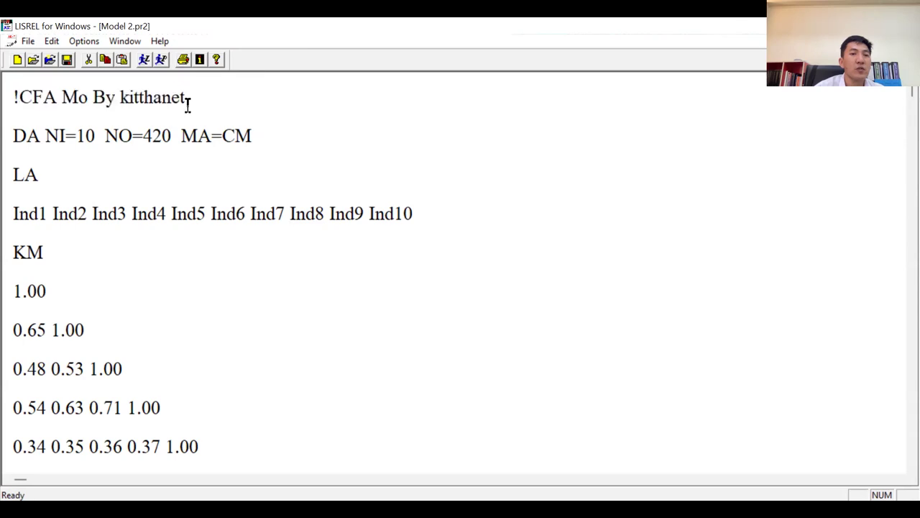
click(59, 101)
click(87, 99)
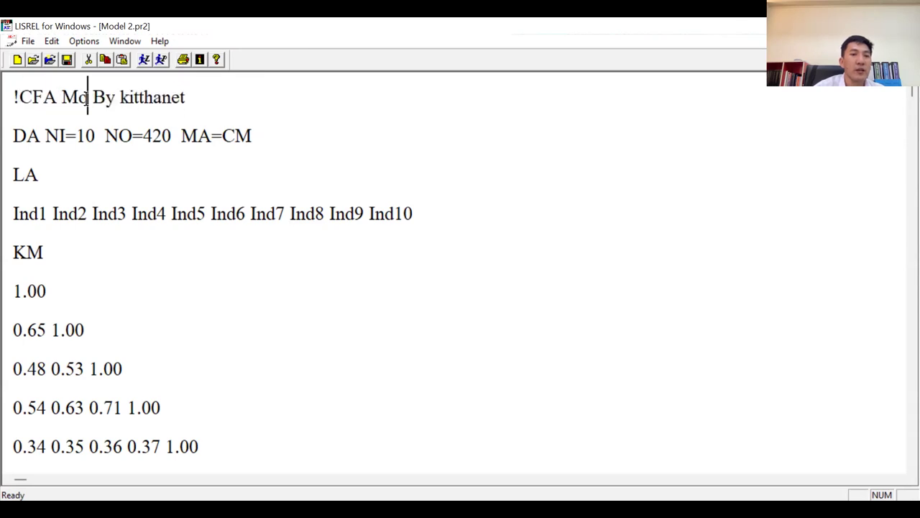
text(DEL)
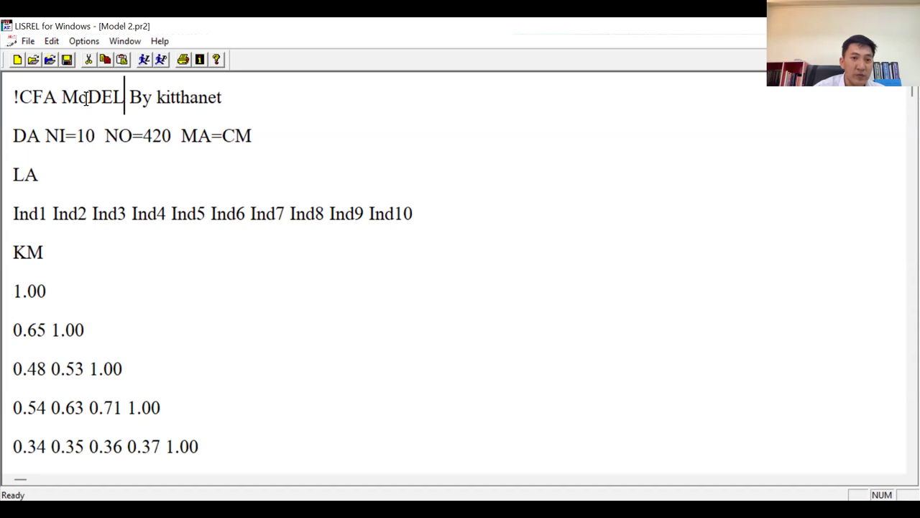
key(BackSpace)
key(BackSpace)
key(BackSpace)
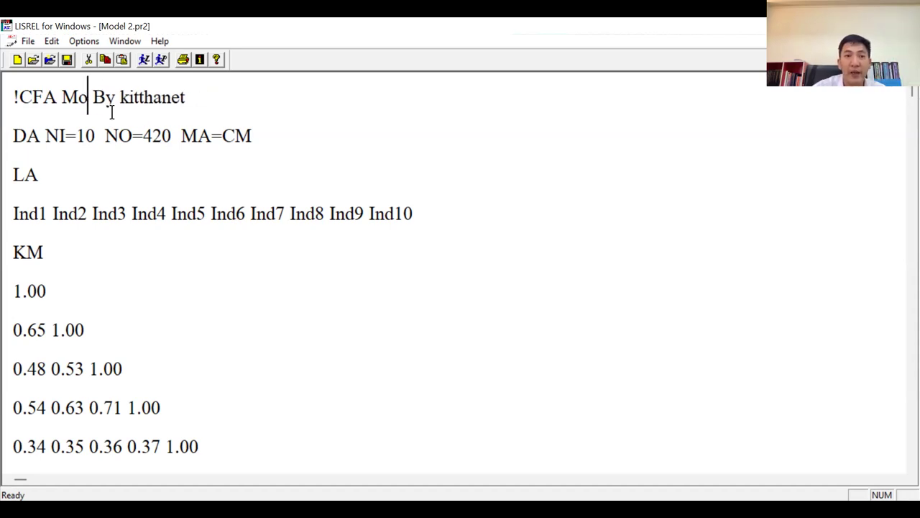
text(del)
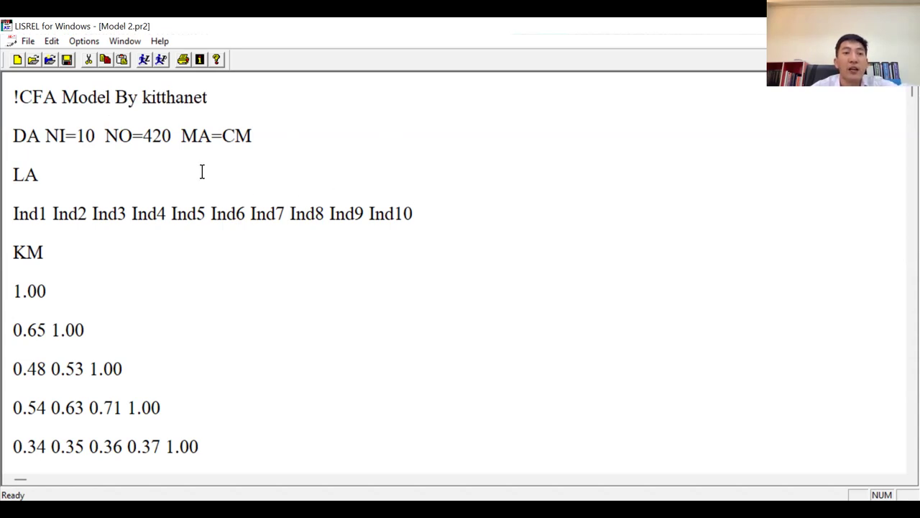
Save the syntax under the new name Model CFA.pr2 in the Lisrel folder.
click(27, 41)
click(82, 135)
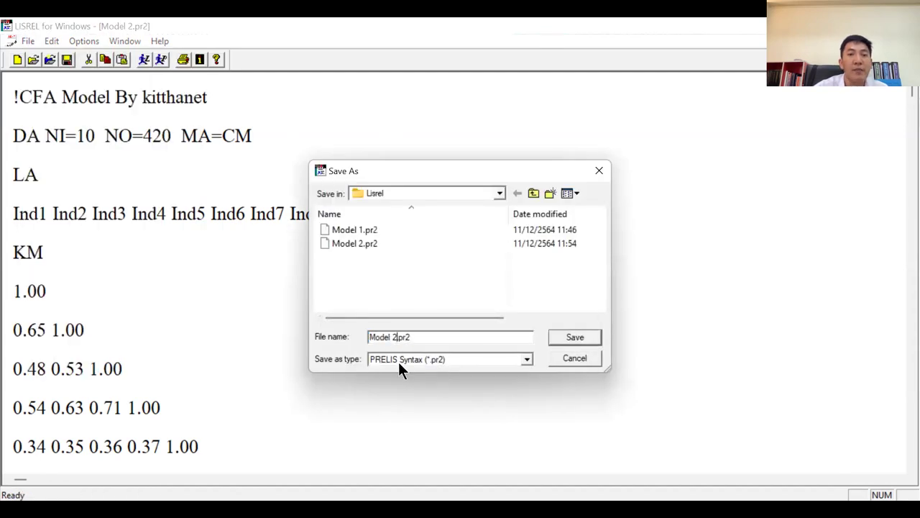
text(CFA)
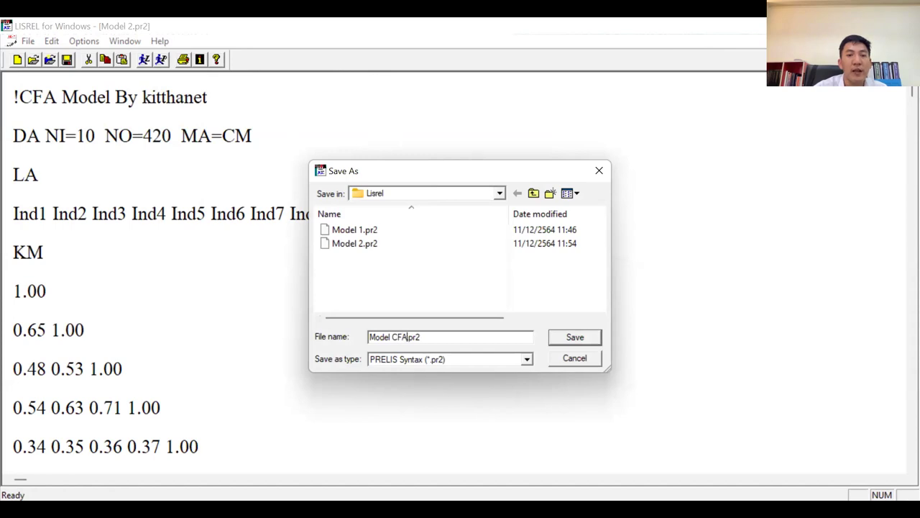
click(579, 337)
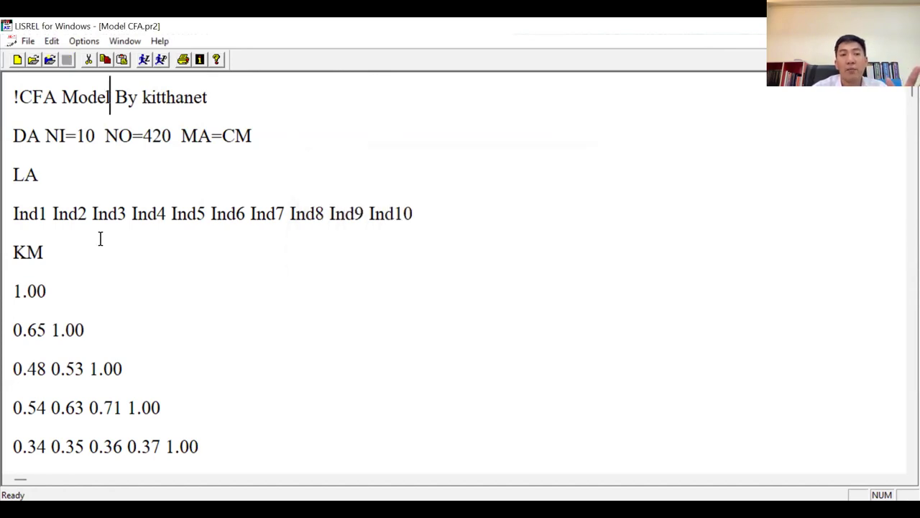
Review the kept correlation matrix and standard deviations down to the end of the syntax.
key(Down)
key(Down)
key(Down)
key(Down)
key(Down)
key(Down)
key(Down)
key(Down)
key(Down)
key(Down)
key(Down)
key(Down)
key(Down)
key(Down)
key(Down)
key(Down)
key(Down)
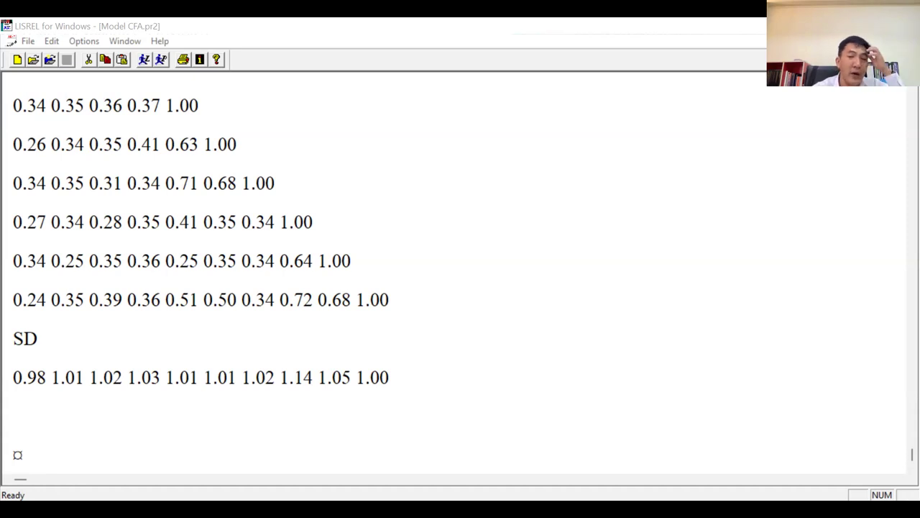
Switch to LISREL_TEMPLATE.docx in Word and find the TEMPLATE CFA 1st syntax block.
key(alt+Tab)
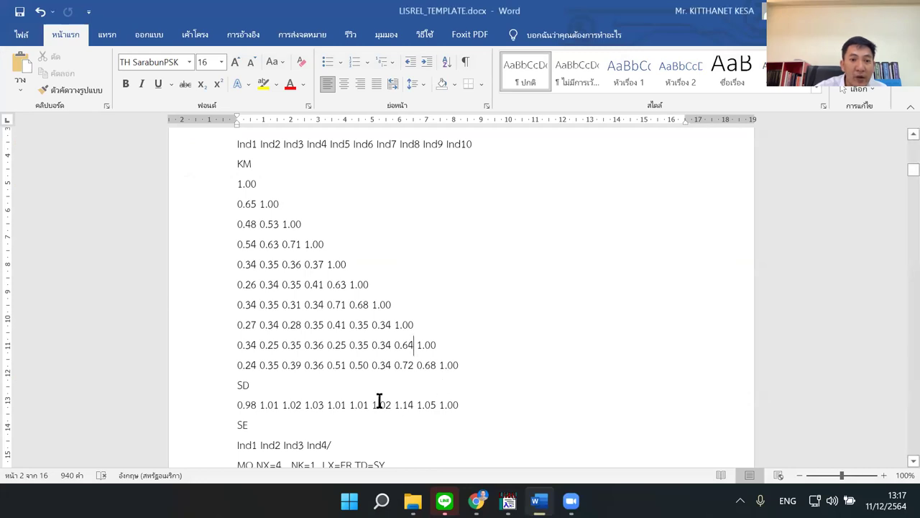
scroll(379, 402, down, 5)
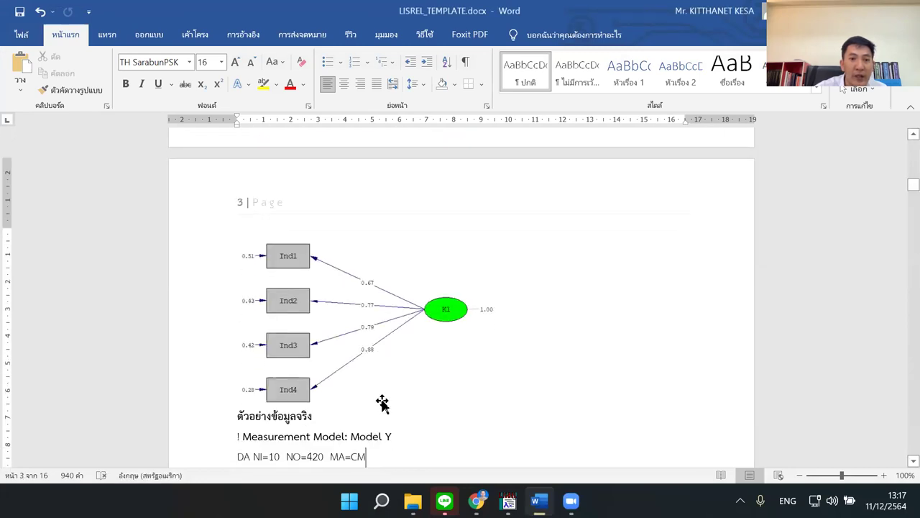
scroll(381, 403, down, 5)
scroll(385, 399, down, 15)
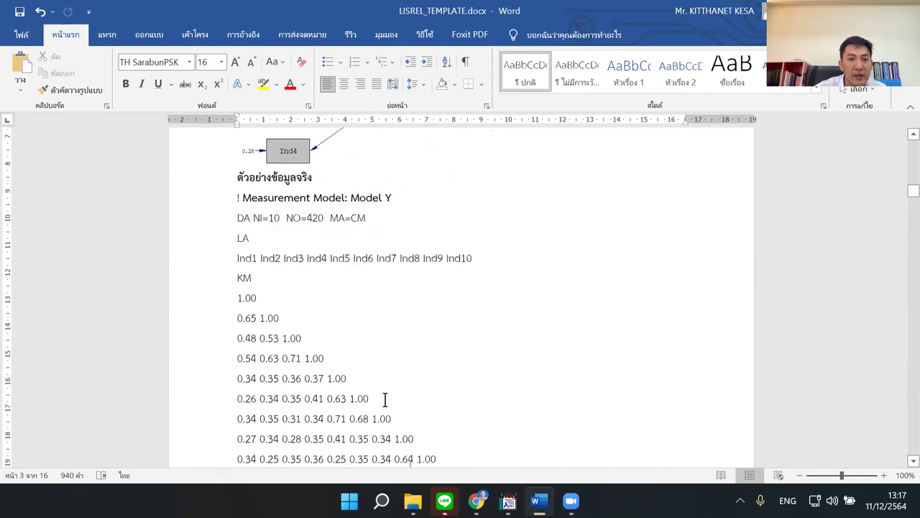
click(386, 404)
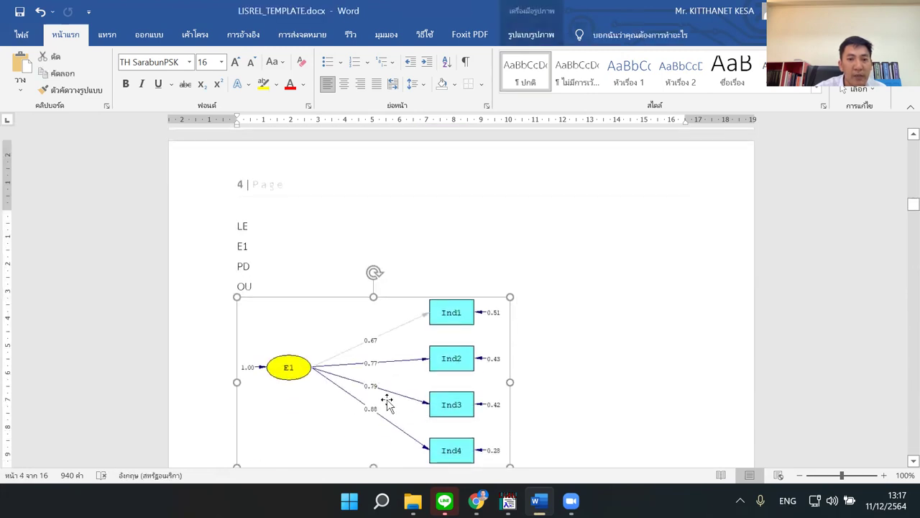
key(Down)
key(Down)
key(Down)
key(Down)
key(Down)
key(Down)
key(Down)
key(Down)
key(Down)
key(Down)
key(Down)
key(Down)
key(Down)
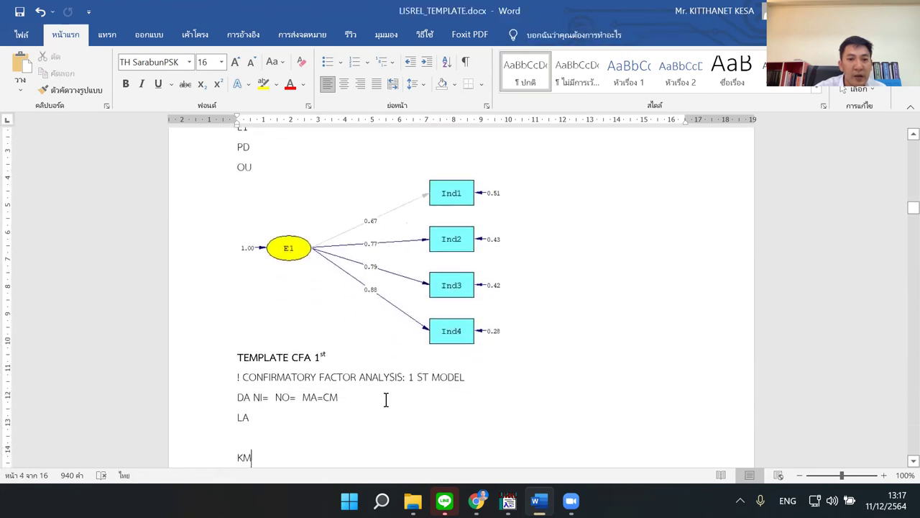
key(Down)
key(Down)
key(Down)
key(Down)
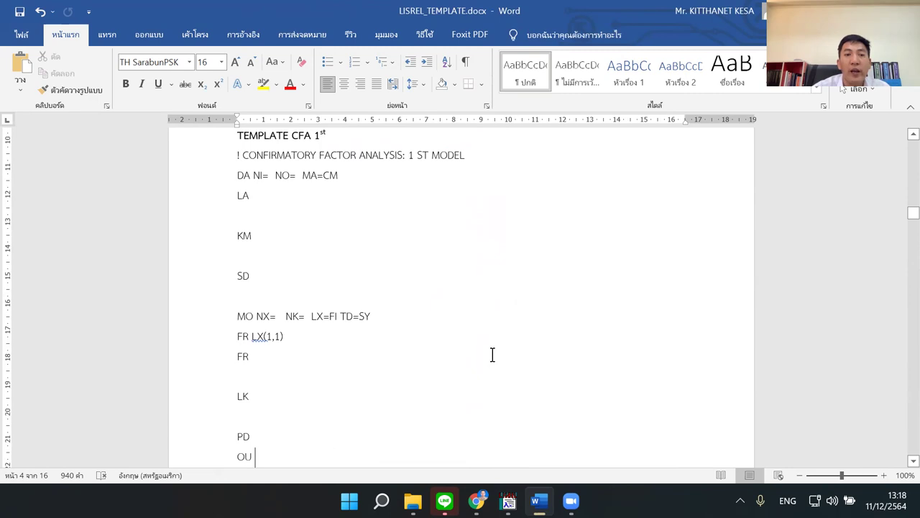
Copy the template lines from MO through OU and paste them below the SD values in Model CFA.pr2.
click(261, 316)
drag(254, 323, 282, 432)
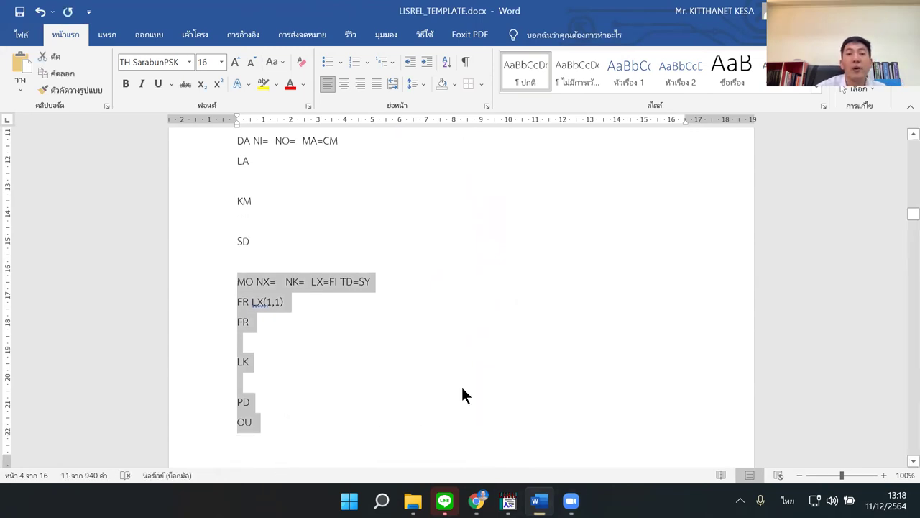
key(alt+Tab)
click(64, 391)
key(ctrl+v)
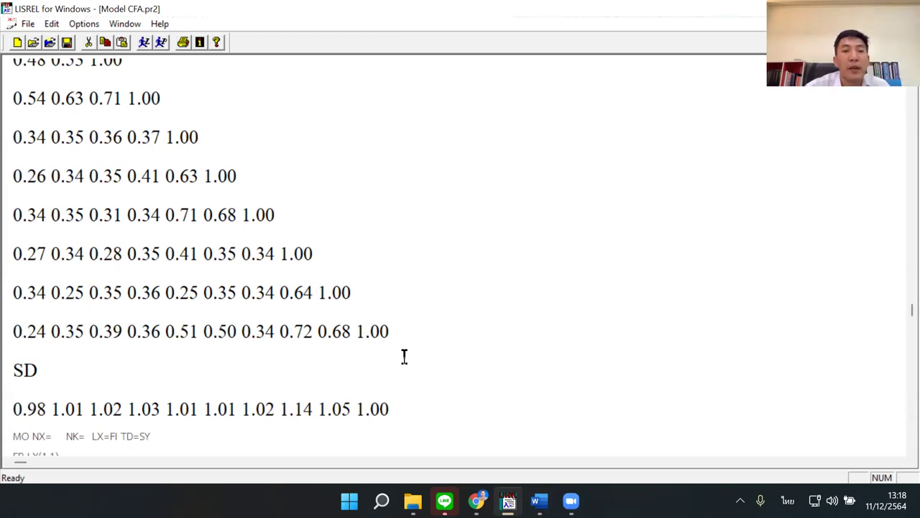
key(Down)
key(Down)
key(Down)
key(Down)
key(Down)
key(Down)
key(Down)
key(Down)
key(Down)
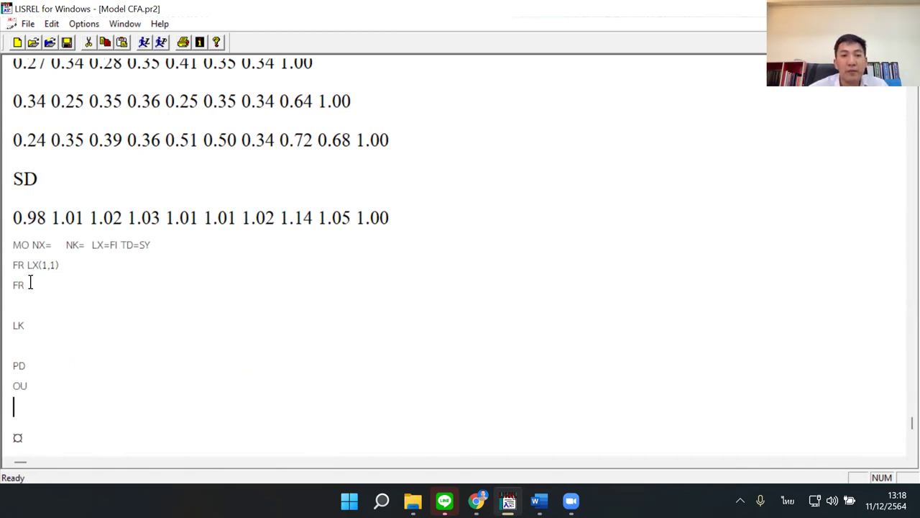
Complete the MO line with NX= 10 and NK= 3, and put a space before the FI option of LX.
click(53, 245)
text(10)
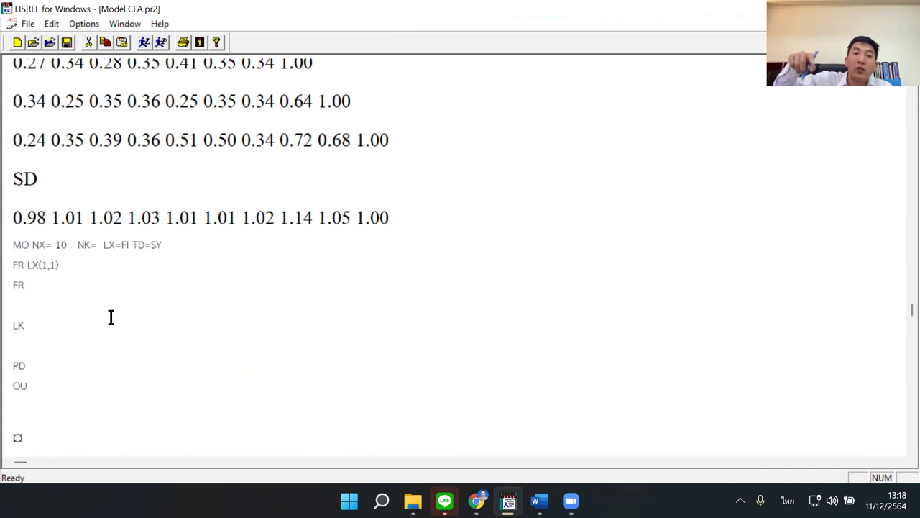
text(3)
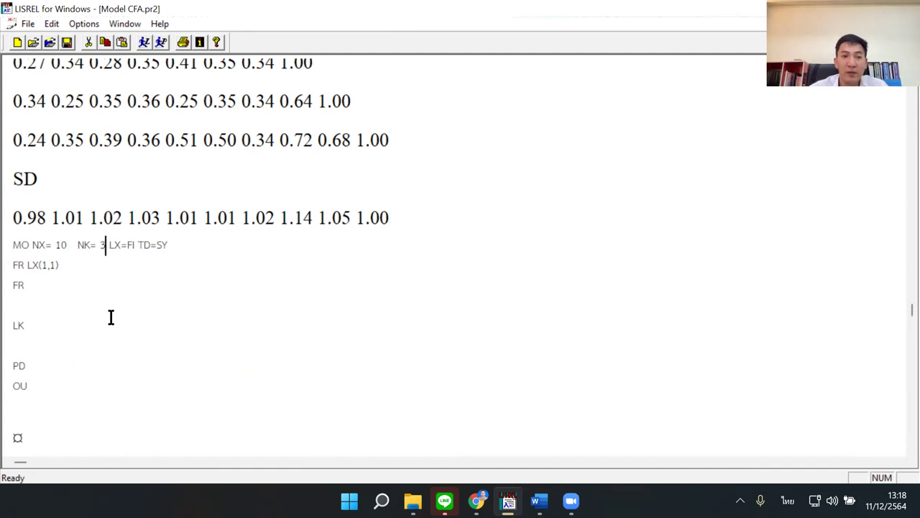
key(Right)
key(Right)
key(Right)
key(Right)
key(Right)
key(Right)
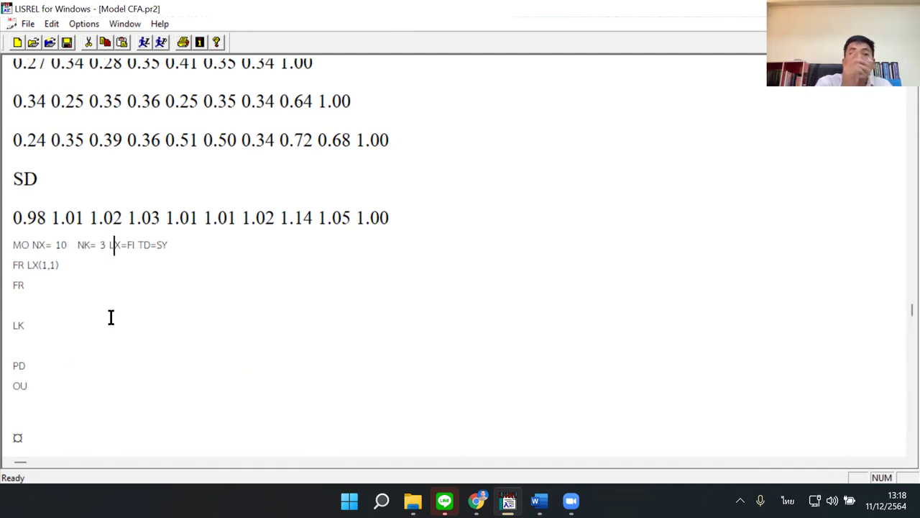
key(Left)
key(Left)
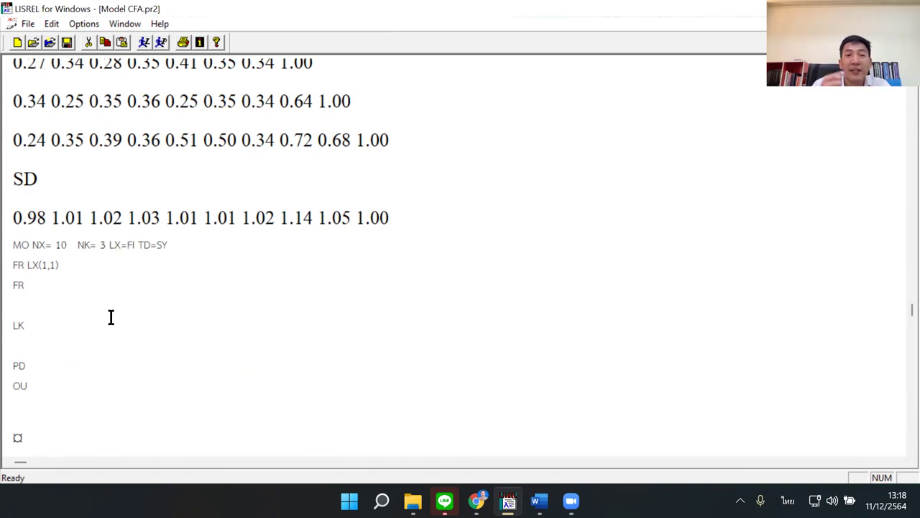
key(Left)
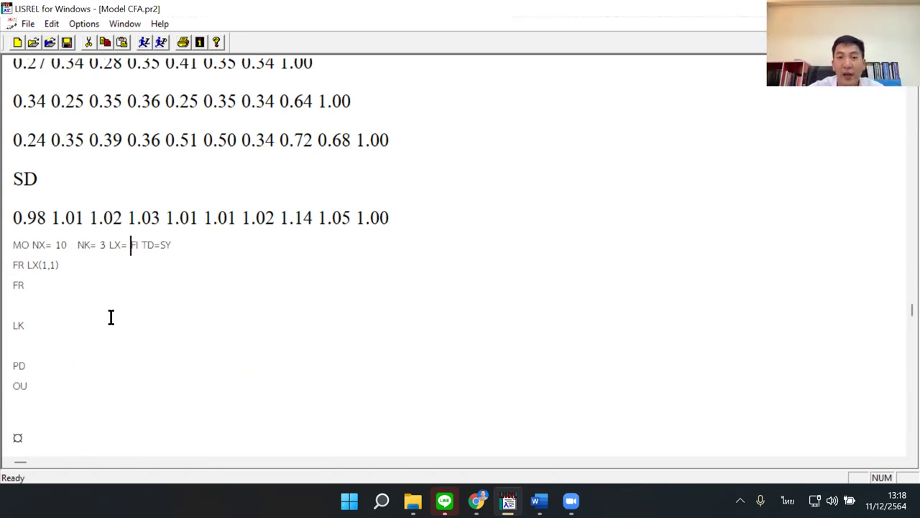
Extend the FR LX(1,1) line with the remaining first-factor loadings LX 2 1, LX 3 1 and LX 4 1.
key(Down)
key(Left)
key(Left)
key(Left)
key(Left)
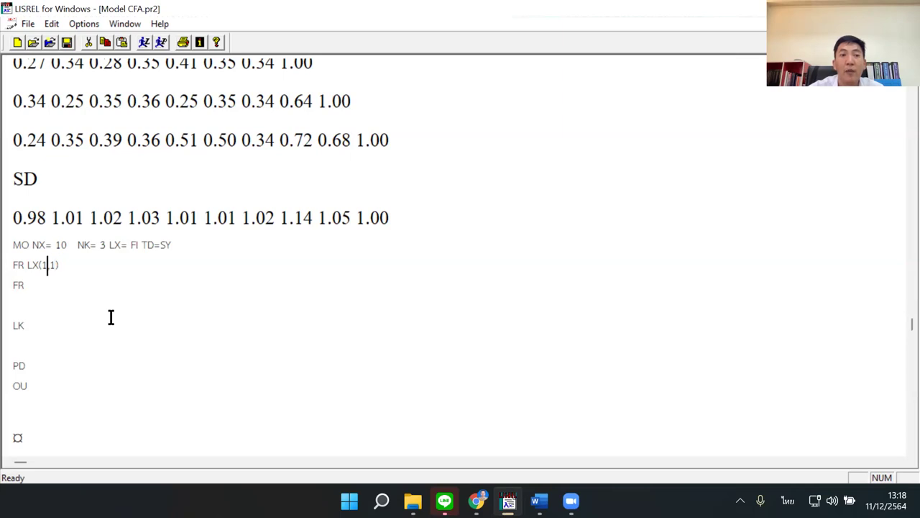
key(Down)
key(Down)
key(Up)
key(Up)
key(Right)
key(Right)
key(Right)
key(Right)
key(Right)
key(Right)
key(Right)
key(Right)
key(Right)
key(Right)
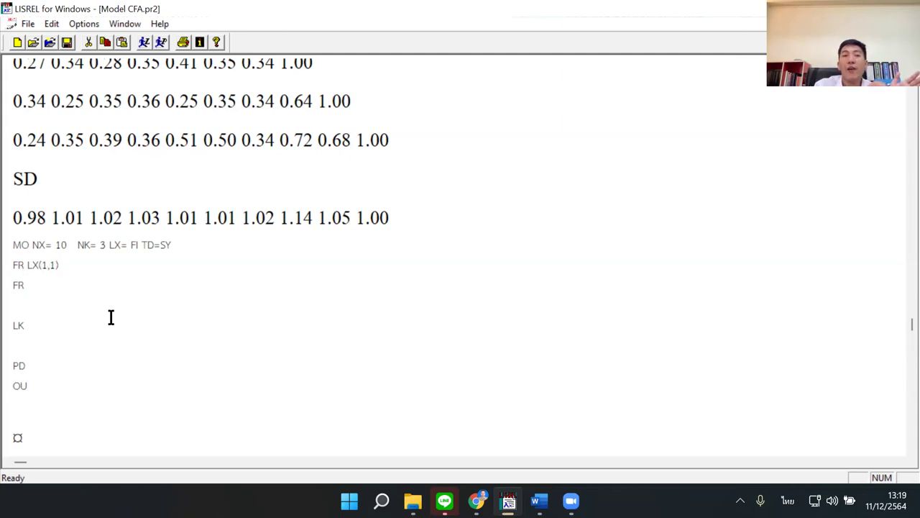
key(BackSpace)
key(grave)
text(LX 2 1 )
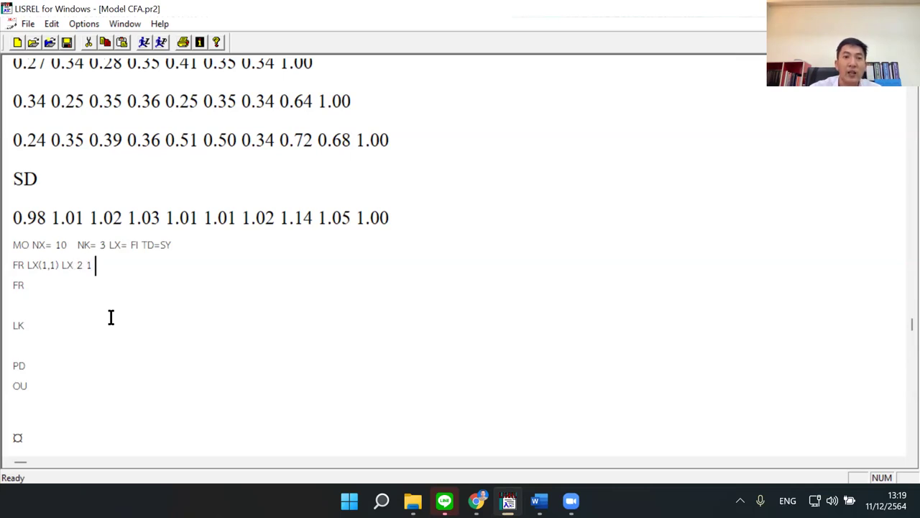
text(LX )
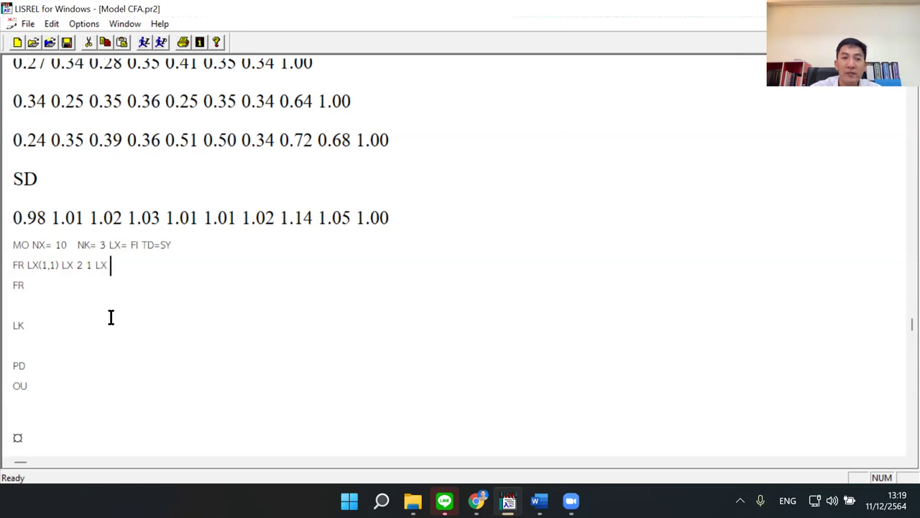
text(3 1 L)
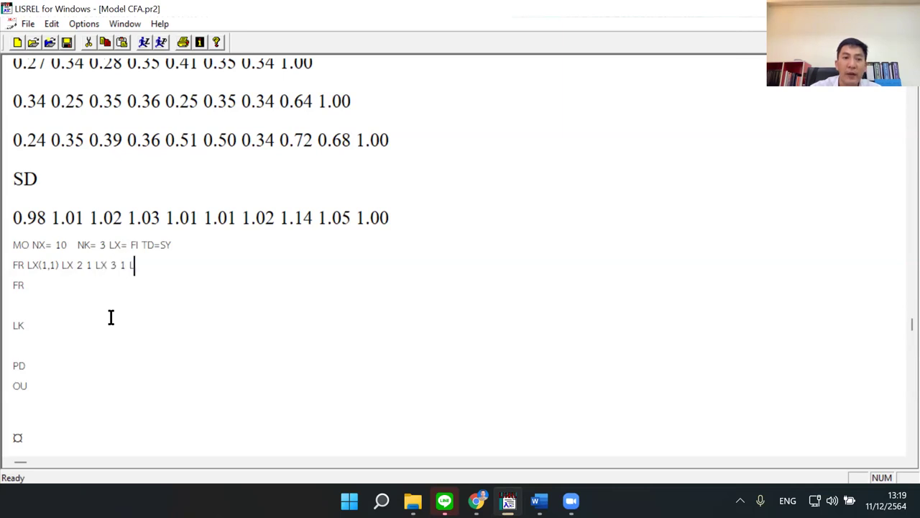
text(X 4 )
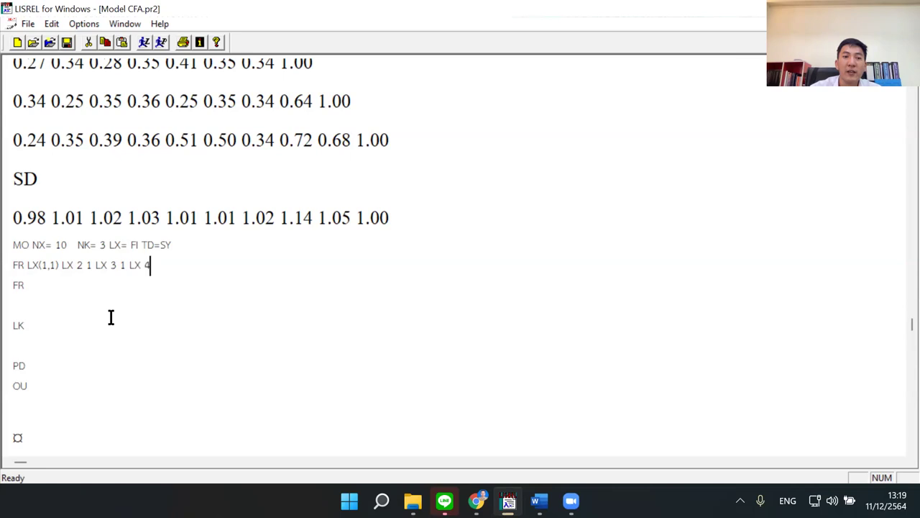
text(1)
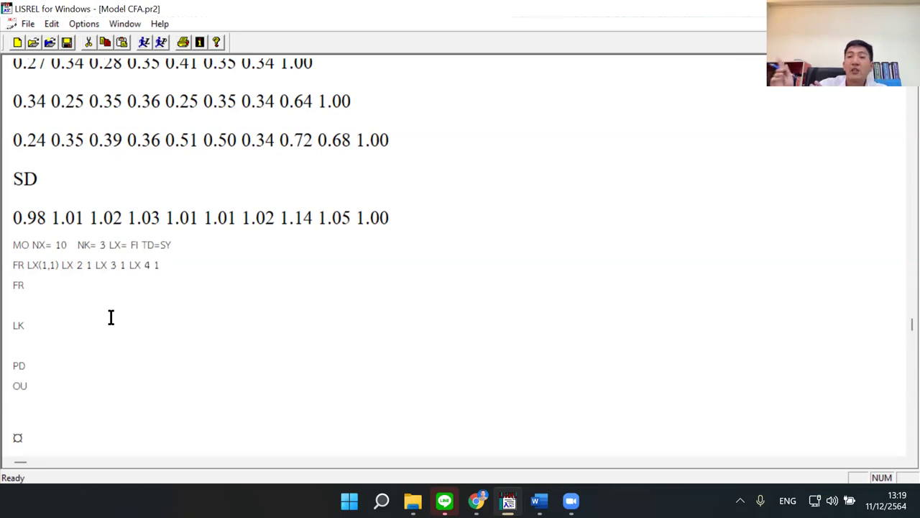
Add an FR line for the second factor below it, freeing LX 5 2, LX 6 2 and LX 7 2.
key(Return)
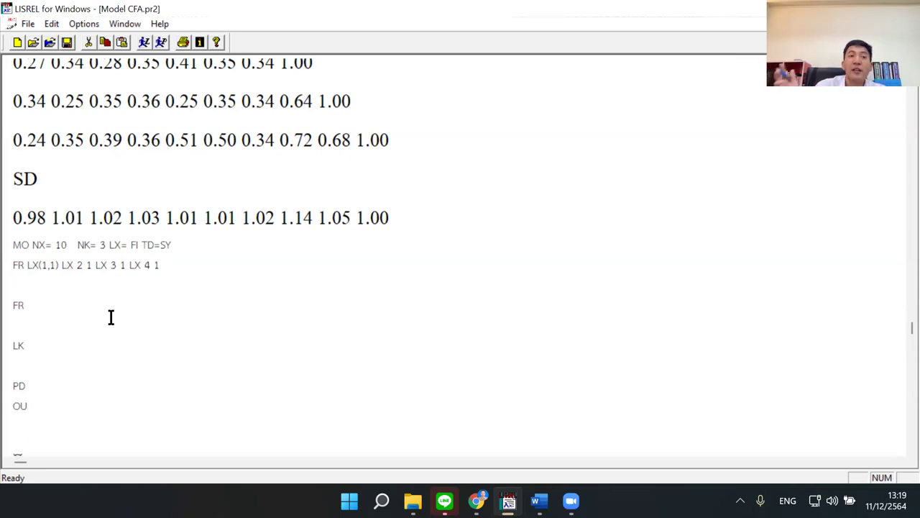
text(FR )
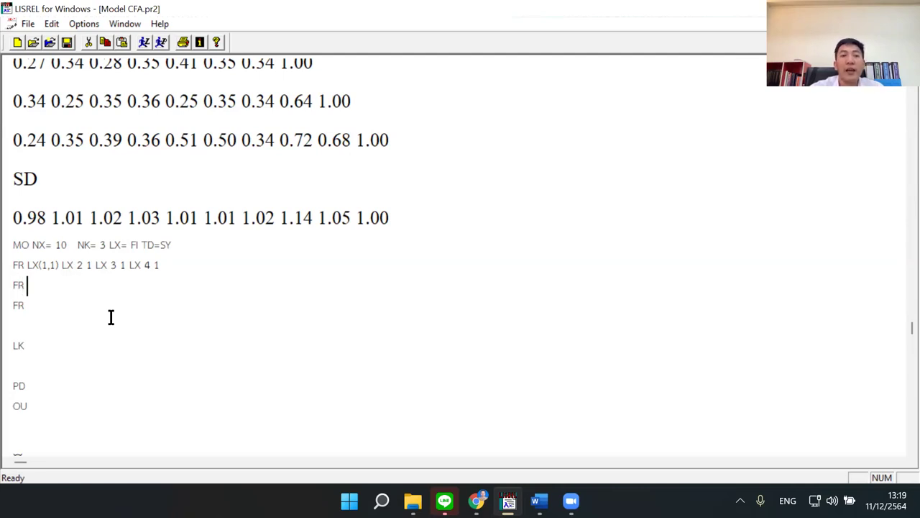
text(LX)
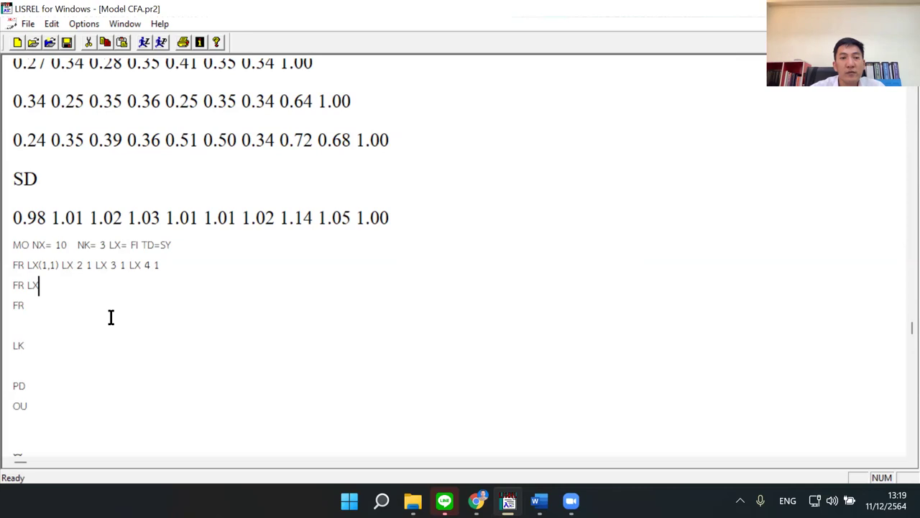
text( 5 2 )
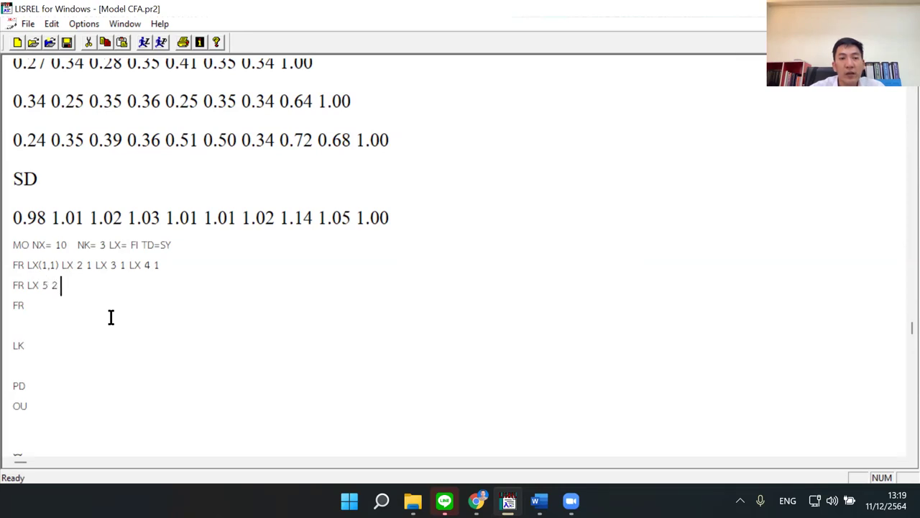
text(LX)
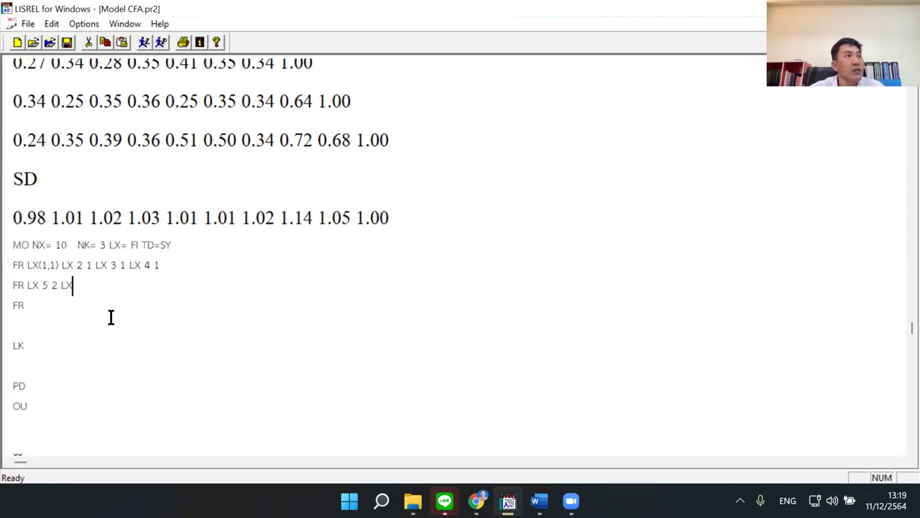
text( 6 2 LX 7)
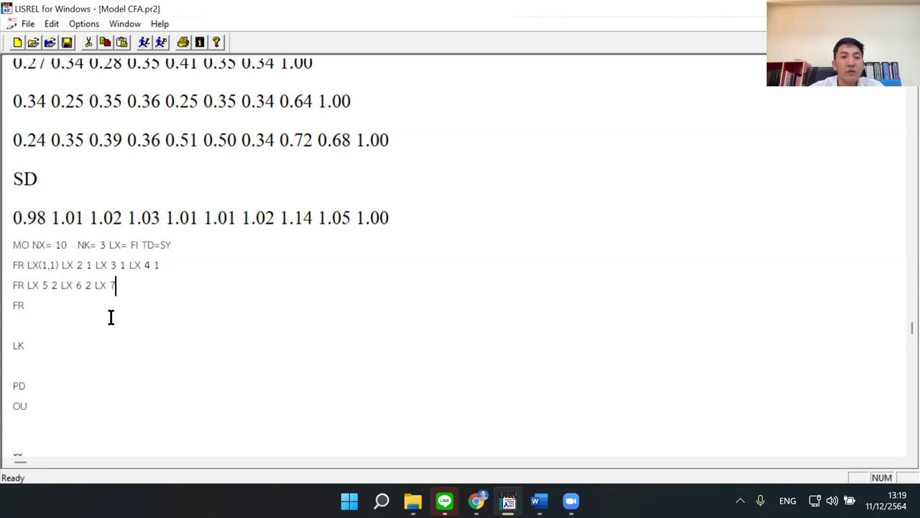
text( 2)
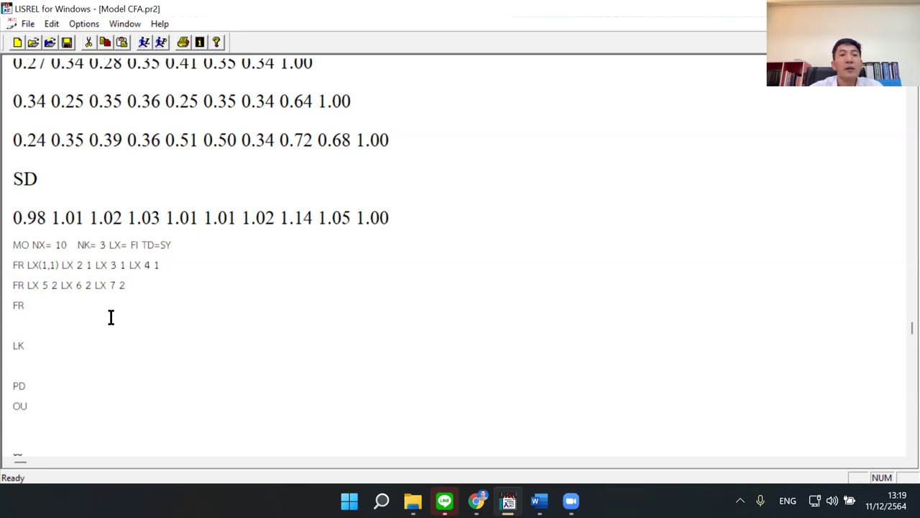
Add an FR line for the third factor, freeing LX 8 3, LX 9 3 and LX 10 3.
key(Return)
text(F)
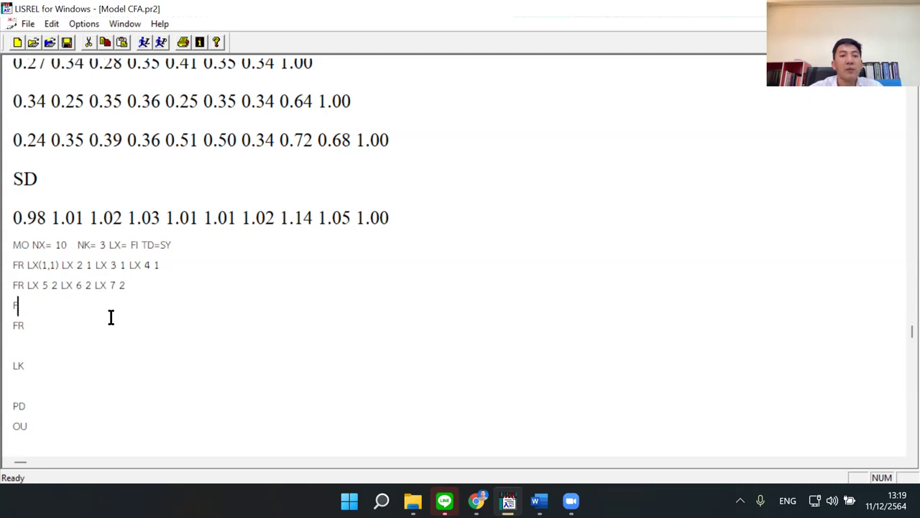
text(R L)
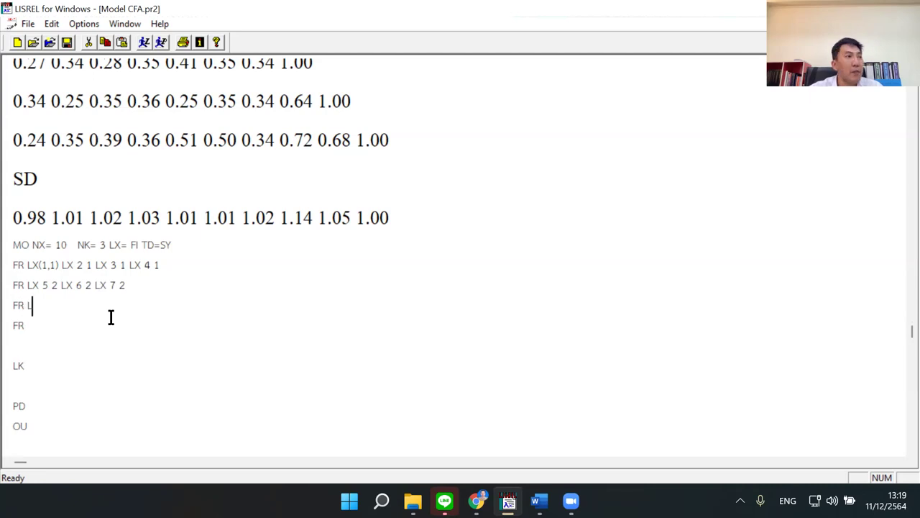
text(X 8 3 LX 9 3 )
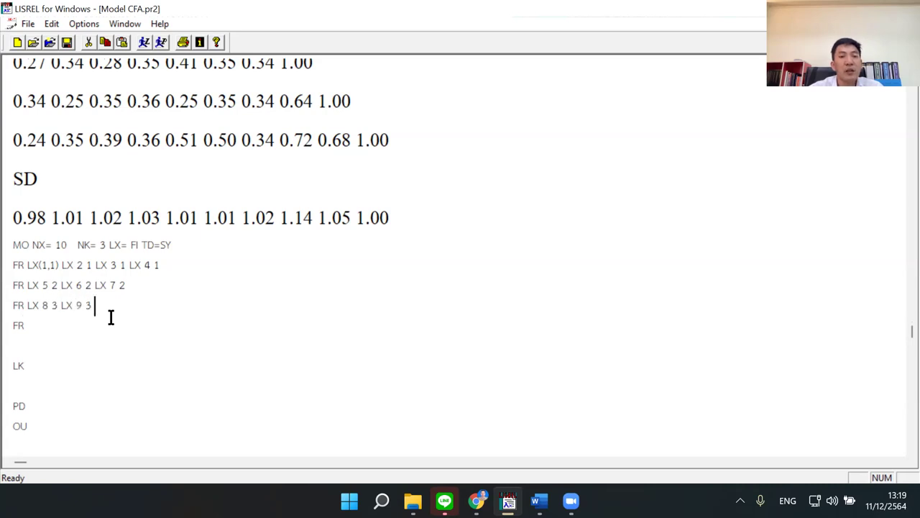
text(LX 10 3)
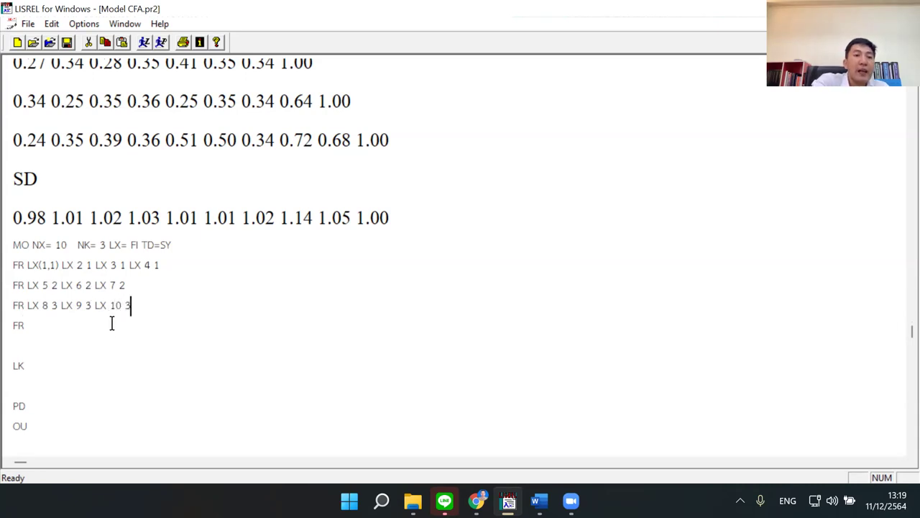
Delete the leftover empty FR line above LK.
click(61, 334)
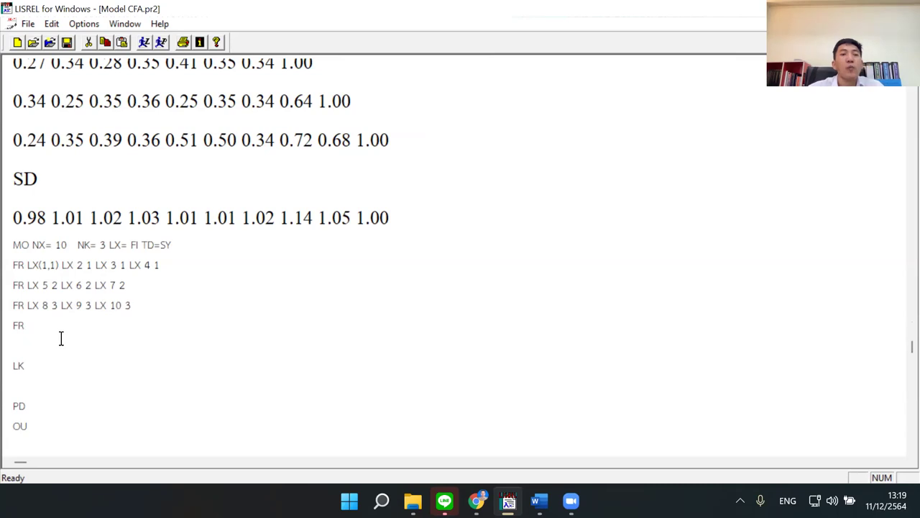
key(BackSpace)
key(BackSpace)
key(BackSpace)
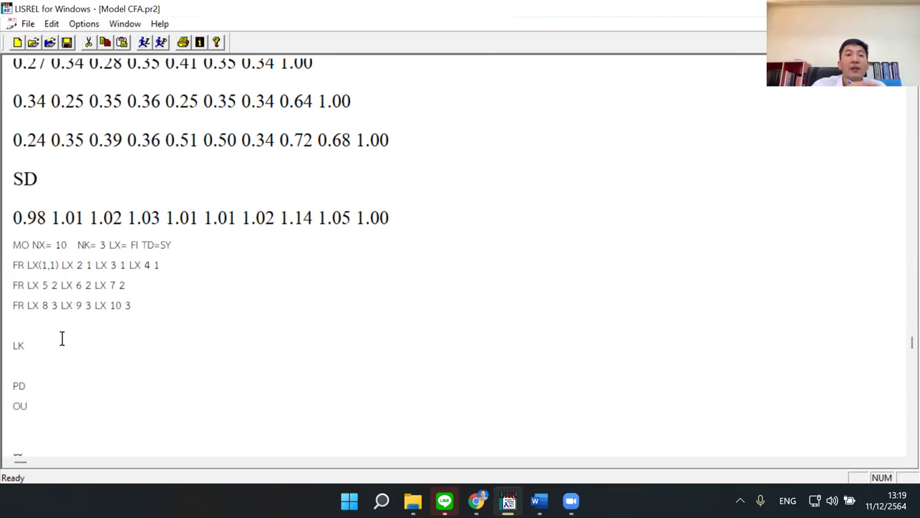
Add a line under LK naming the first two latent variables Kiti1 and Kiti2.
click(47, 344)
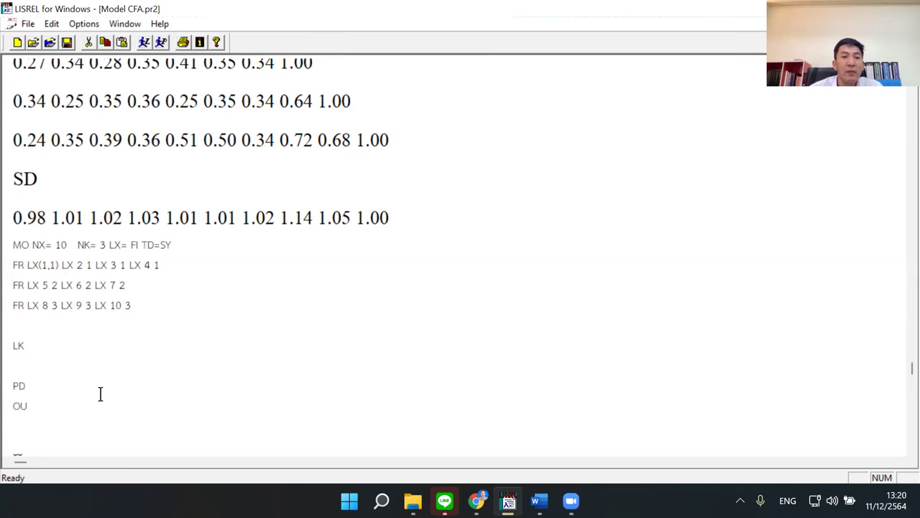
key(Return)
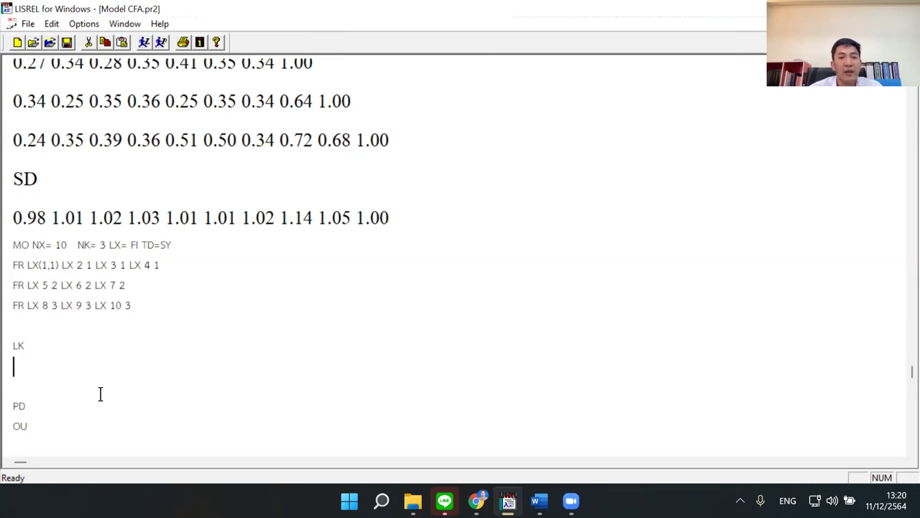
text(K)
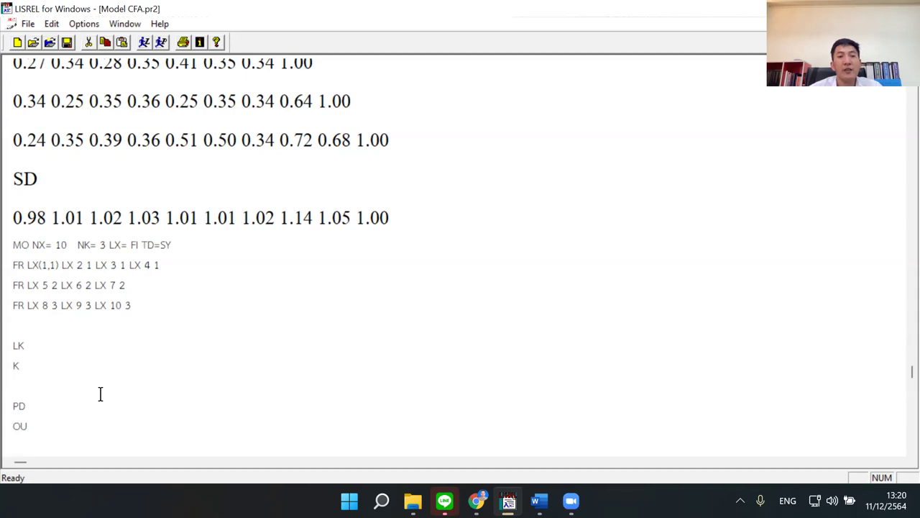
text(iti 1)
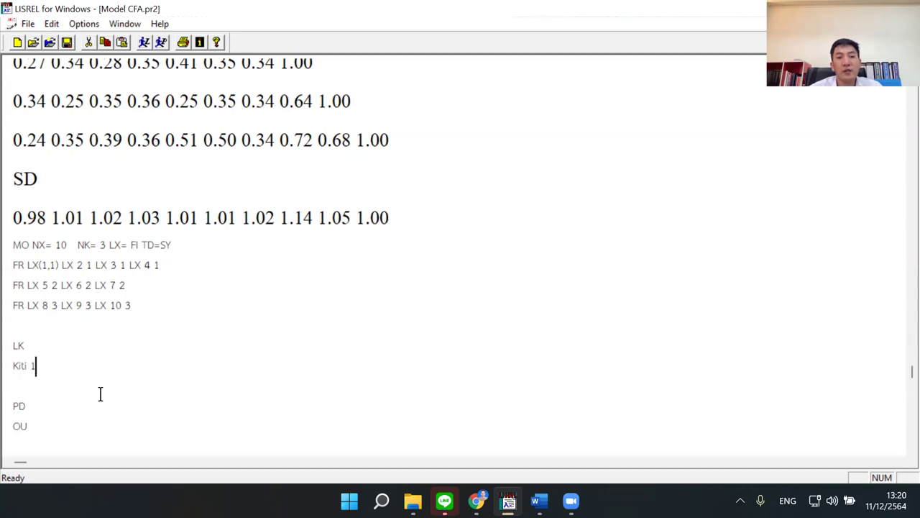
key(Left)
key(BackSpace)
key(Right)
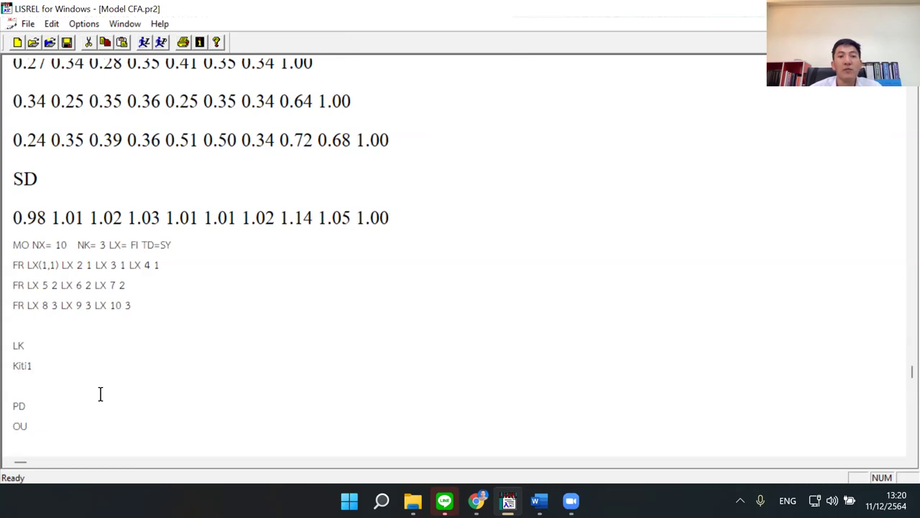
text(K)
key(BackSpace)
text(Kiti 2)
key(Left)
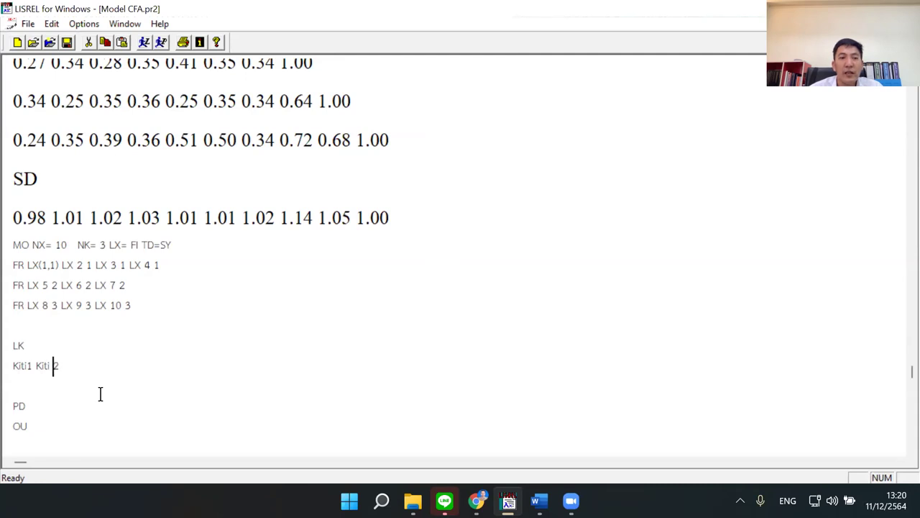
key(BackSpace)
Add Kiti3 as the third latent variable name, reusing a copy of the Kiti text.
drag(35, 369, 53, 368)
key(ctrl+c)
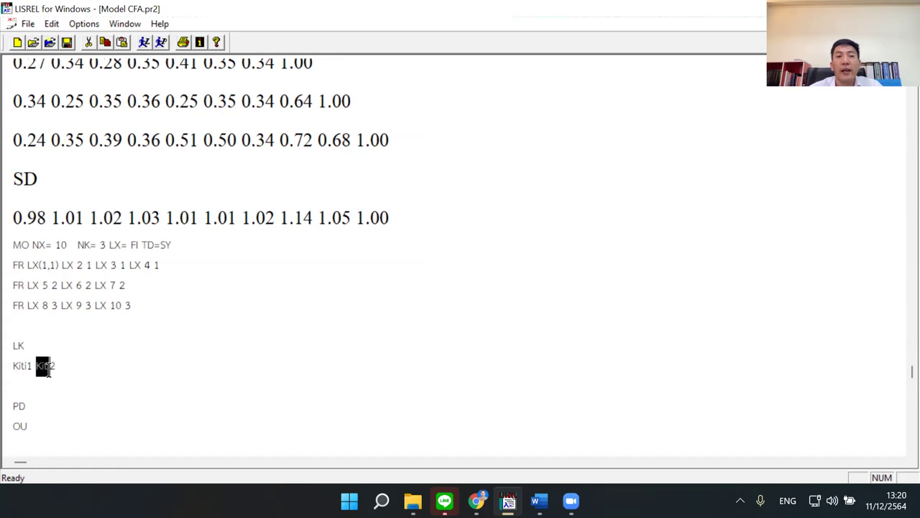
click(108, 385)
click(103, 367)
key(ctrl+v)
scroll(100, 366, up, 1)
text(3)
mouse_move(84, 436)
mouse_down()
mouse_move(60, 435)
mouse_move(68, 436)
mouse_up()
key(ctrl+c)
key(BackSpace)
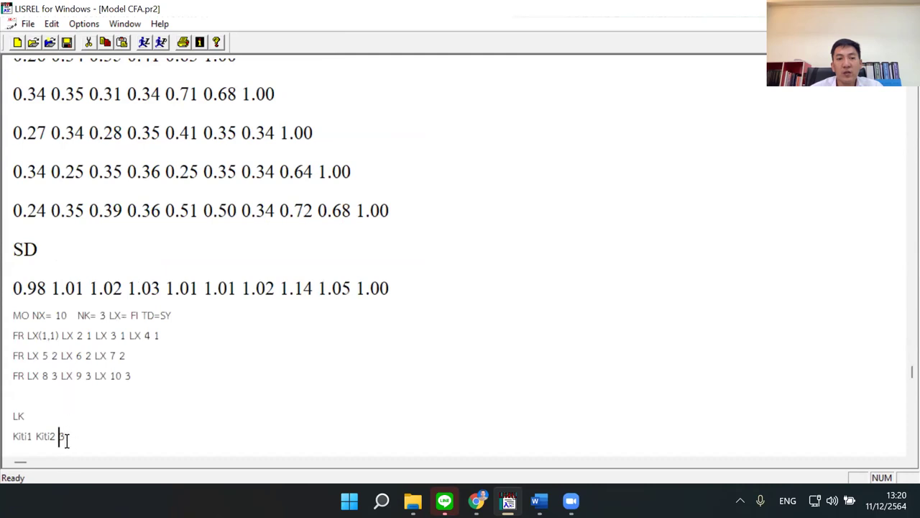
key(ctrl+v)
click(174, 433)
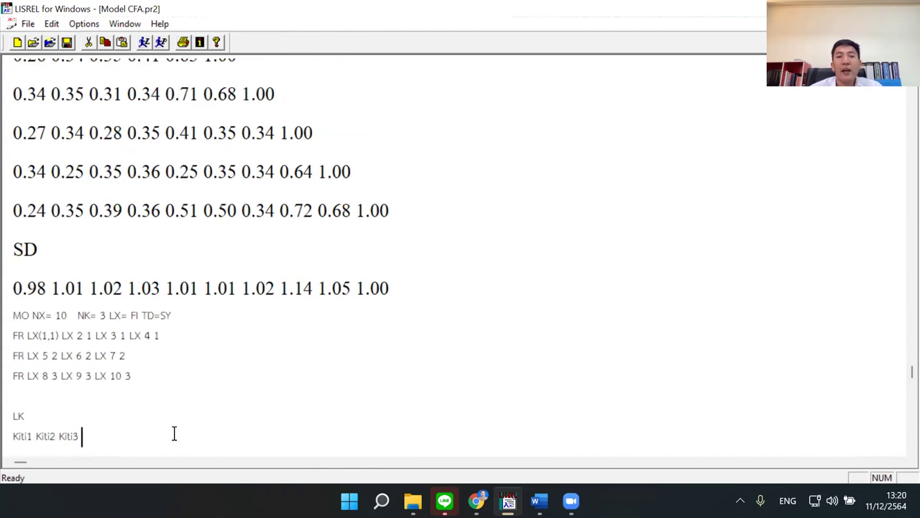
Go past the existing PD and OU lines to the end of the syntax.
key(Return)
key(Return)
text(PD)
key(Return)
text(OU)
key(Return)
key(Return)
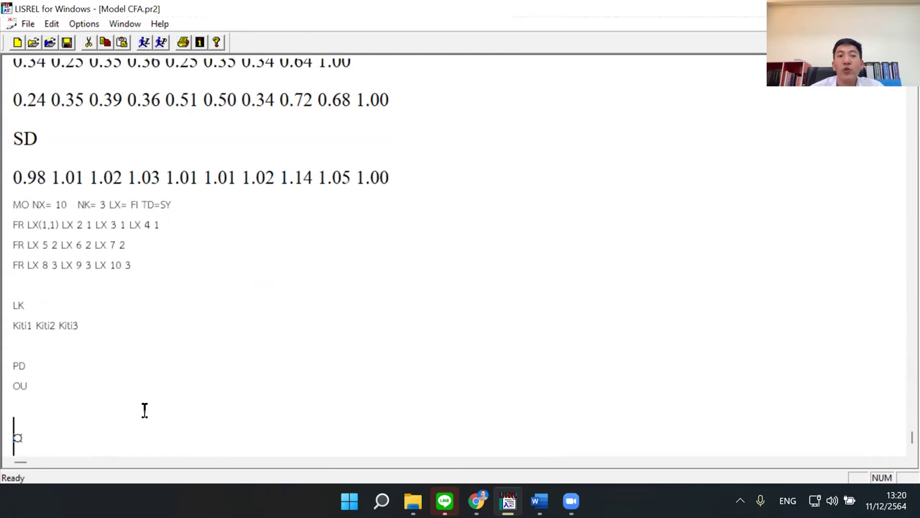
Add the MI option to the OU line of Model CFA.pr2 and run the LISREL model.
click(81, 379)
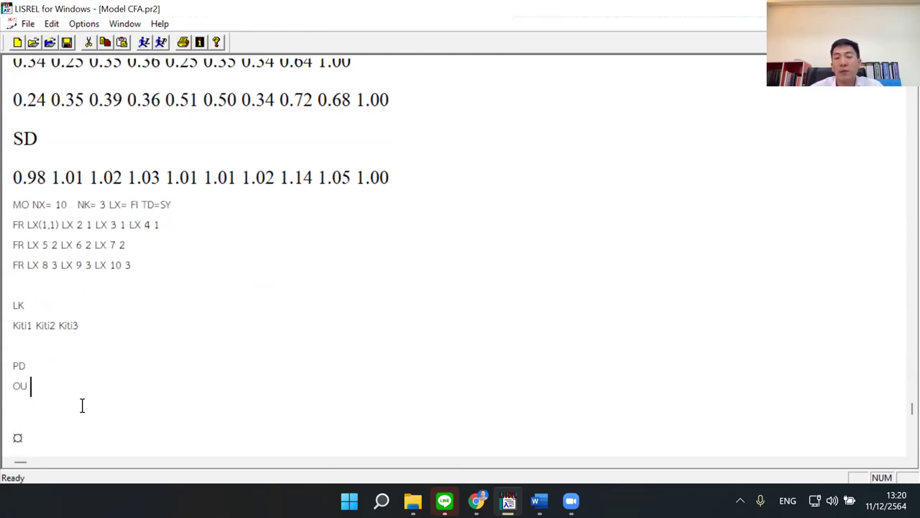
text(M)
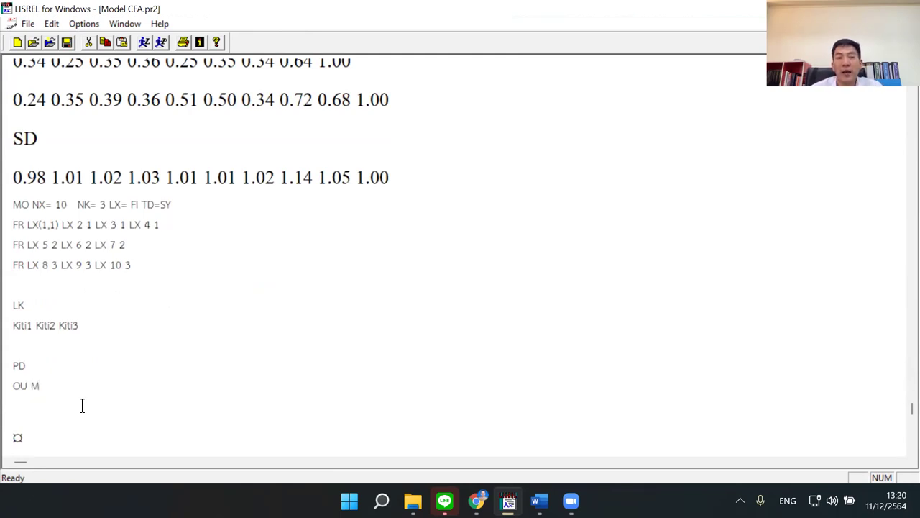
text(I)
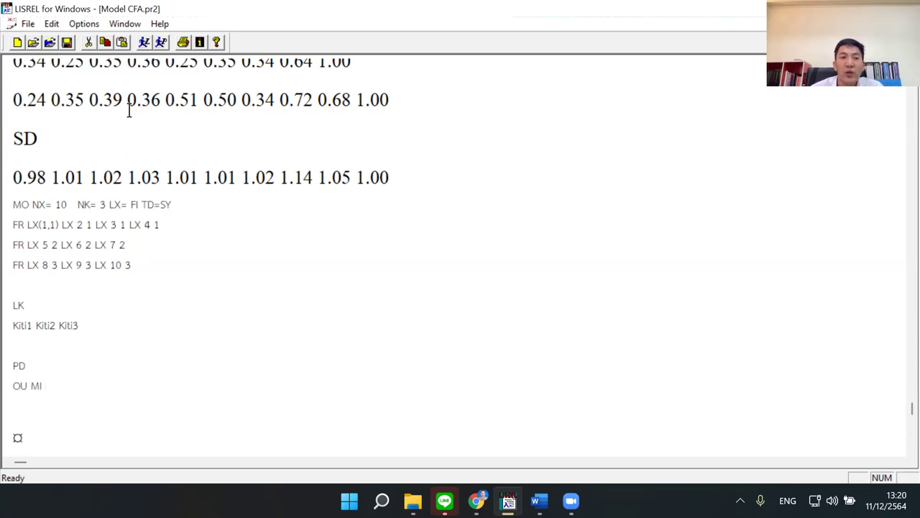
click(143, 41)
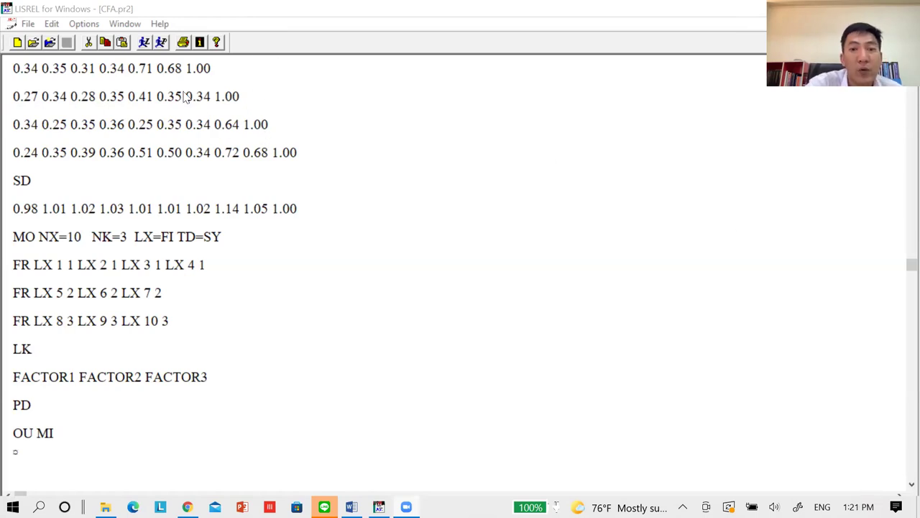
Open the example's path diagram CFA.PTH and enlarge it to examine the loadings and fit statistics.
click(133, 28)
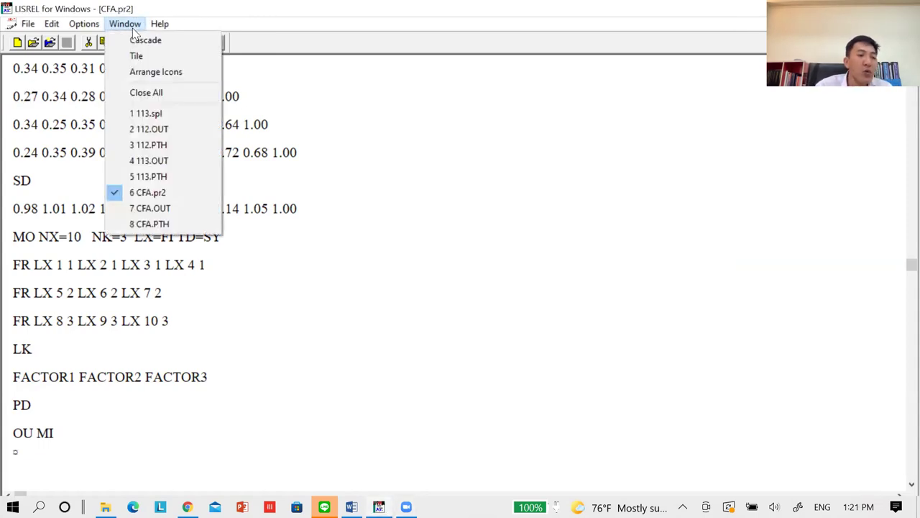
click(145, 224)
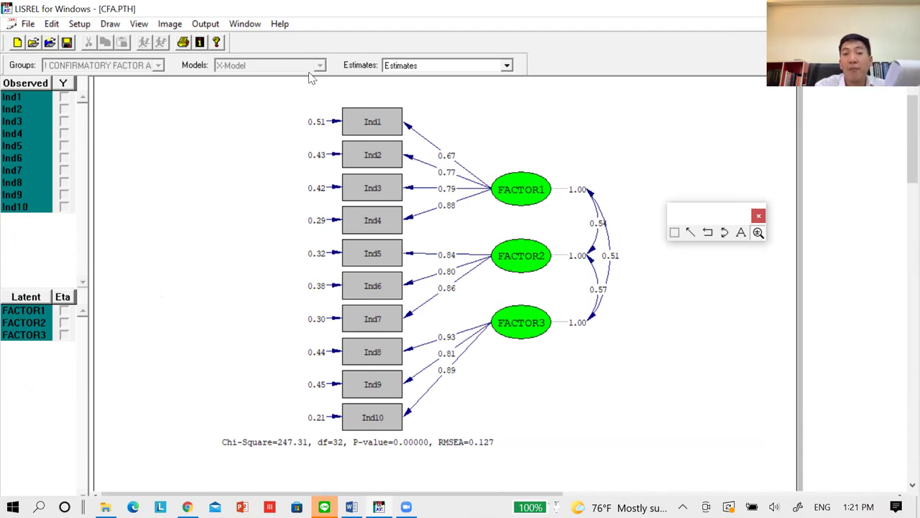
click(251, 26)
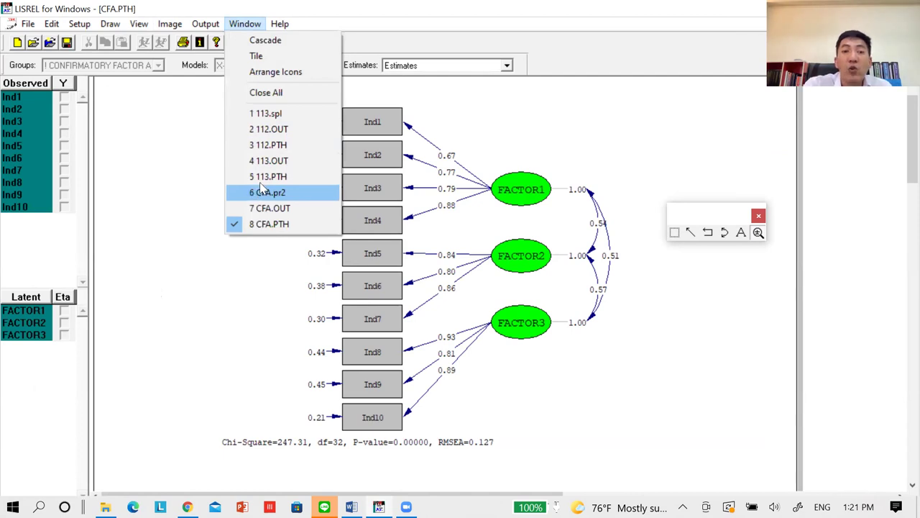
click(855, 165)
click(856, 165)
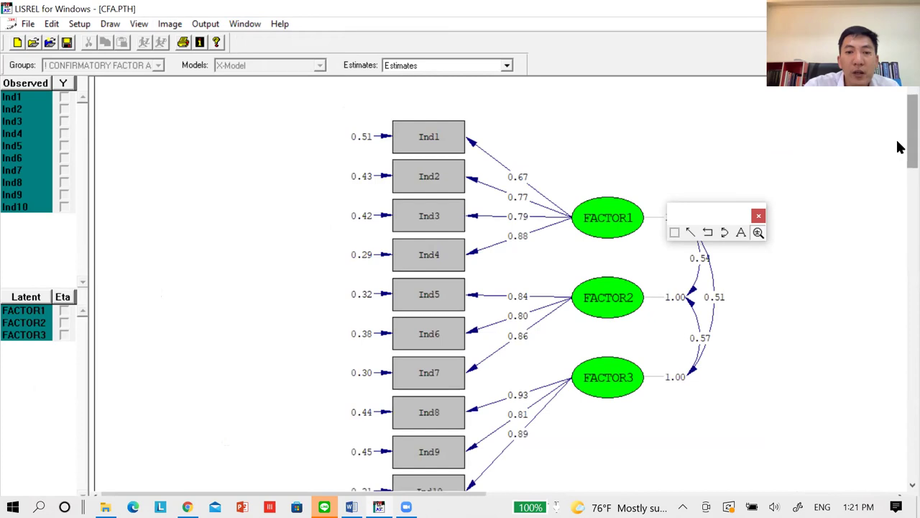
scroll(898, 148, down, 2)
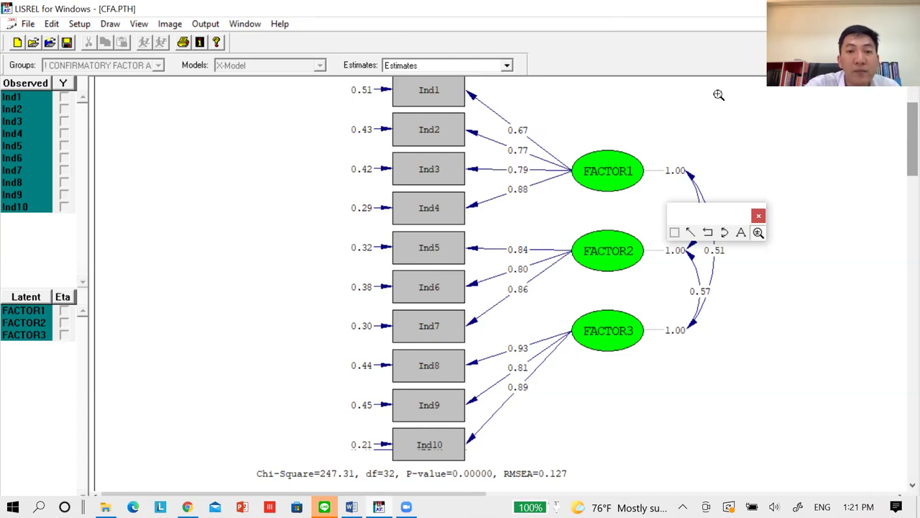
Check the T-values on the path diagram, return it to Estimates, and move the floating drawing toolbar clear of the factor correlations.
click(507, 66)
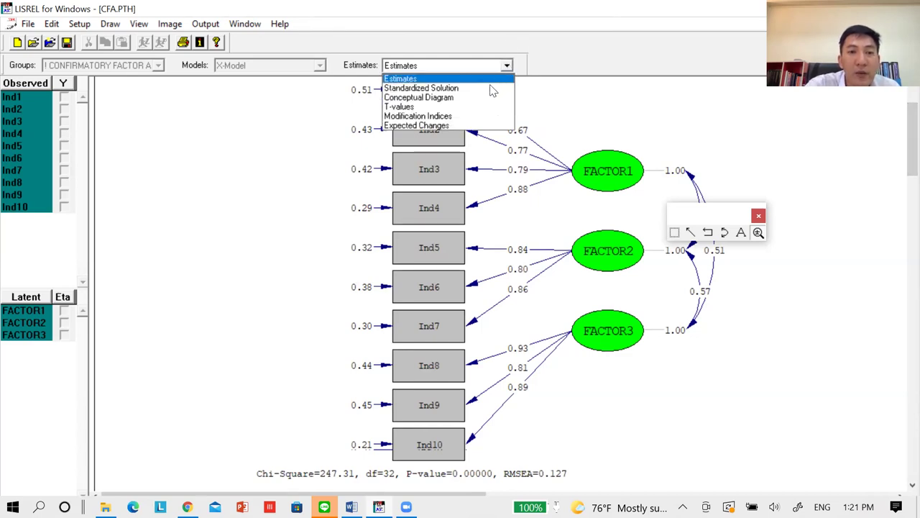
click(474, 108)
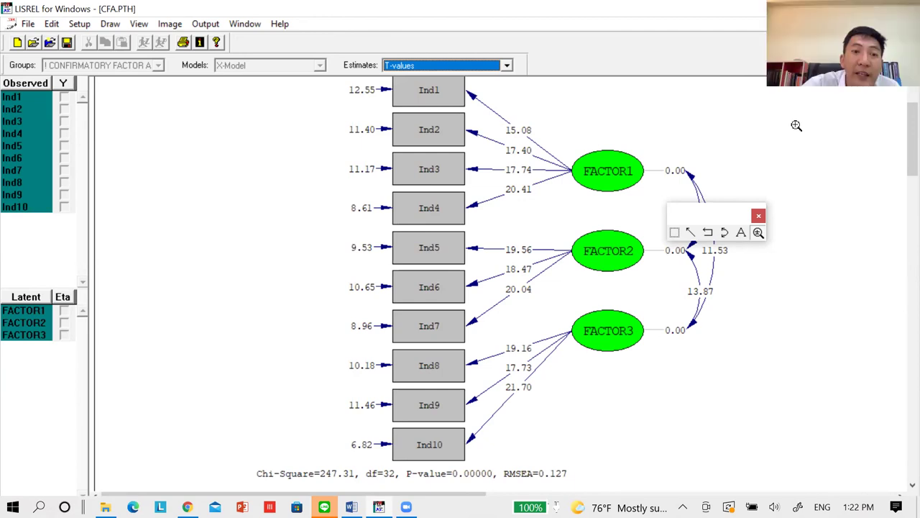
click(507, 66)
click(489, 76)
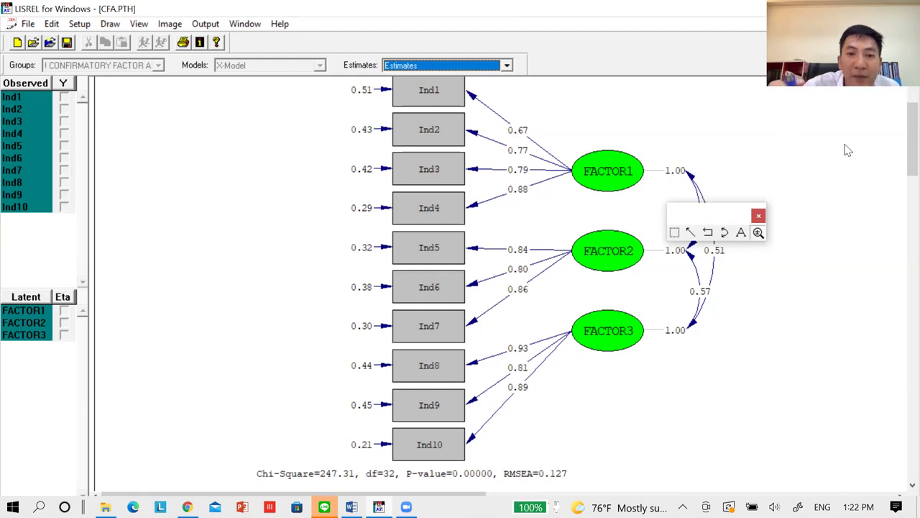
drag(708, 217, 798, 61)
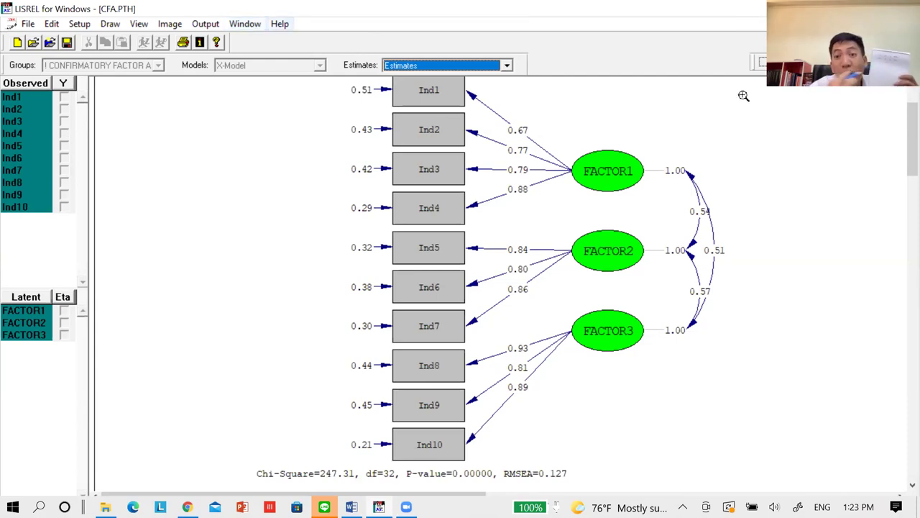
Open CFA.OUT and highlight the Ind4–Ind3 value in the THETA-DELTA modification indices.
click(245, 24)
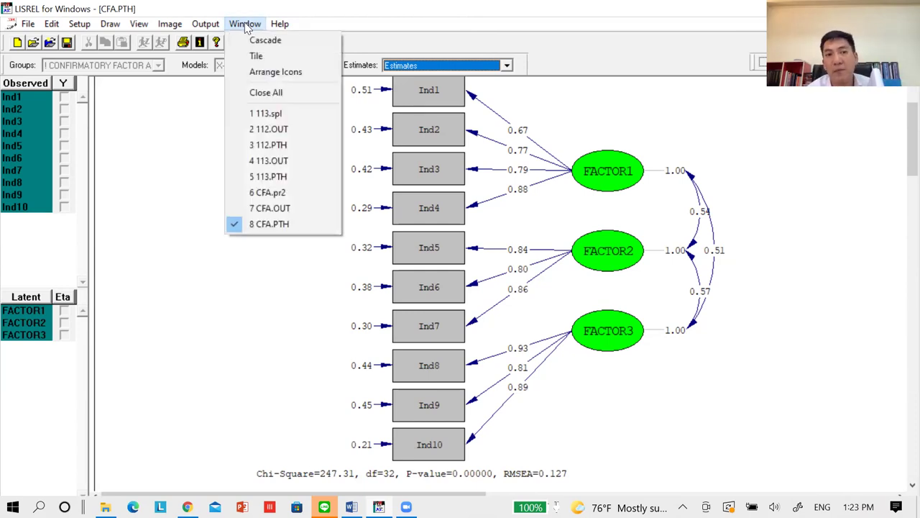
click(269, 208)
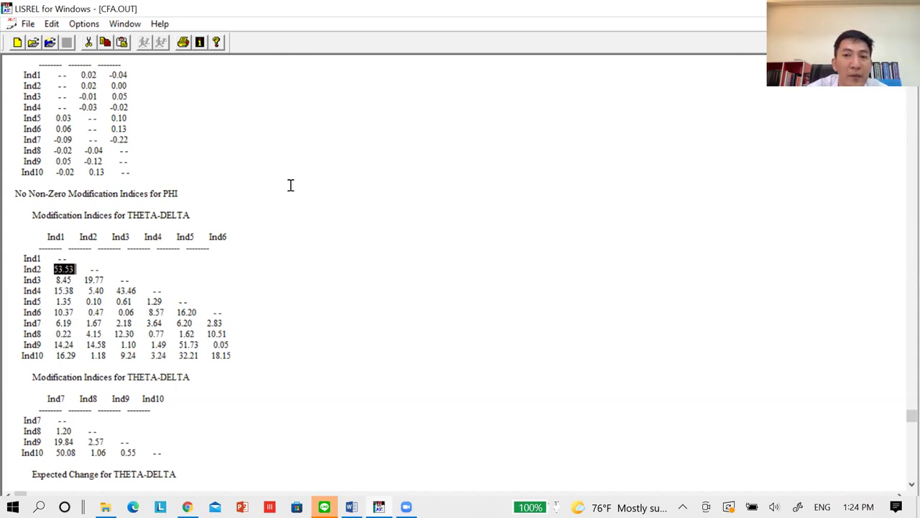
drag(119, 280, 136, 291)
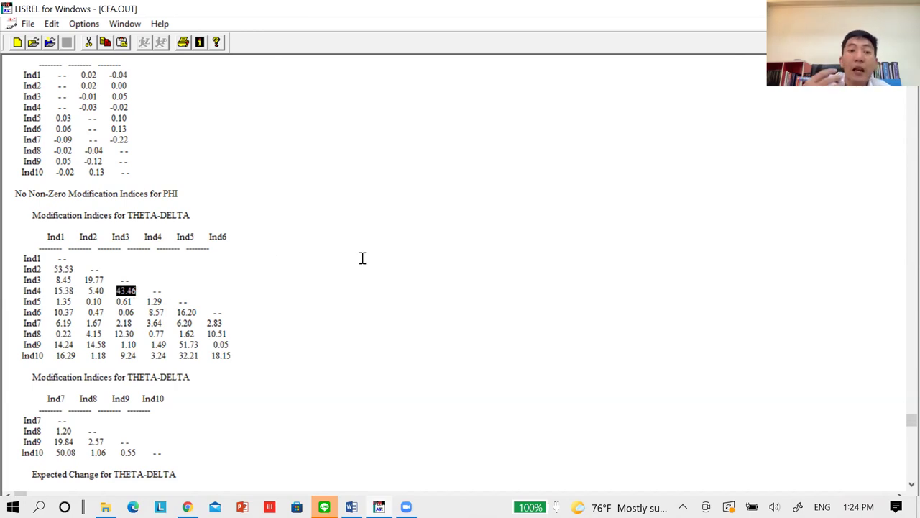
Go to the end of CFA.OUT and highlight the maximum modification index with its THETA-DELTA element.
click(899, 486)
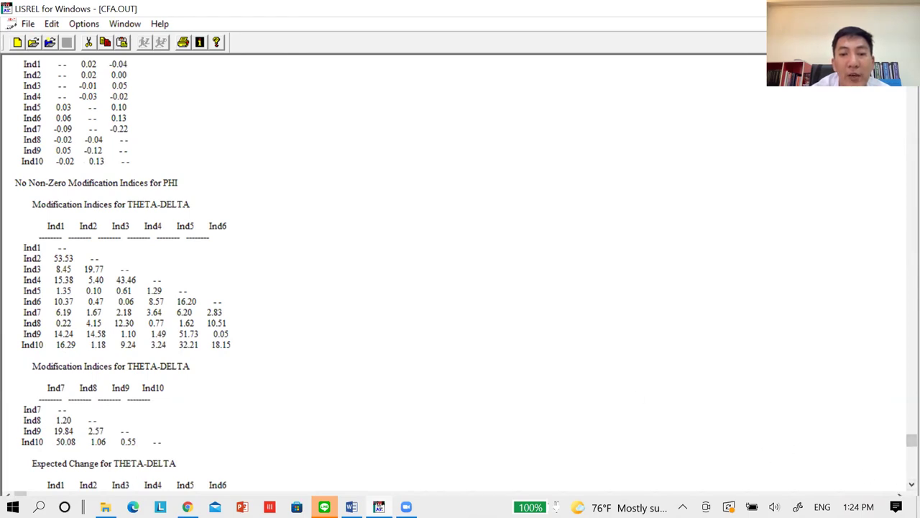
click(899, 487)
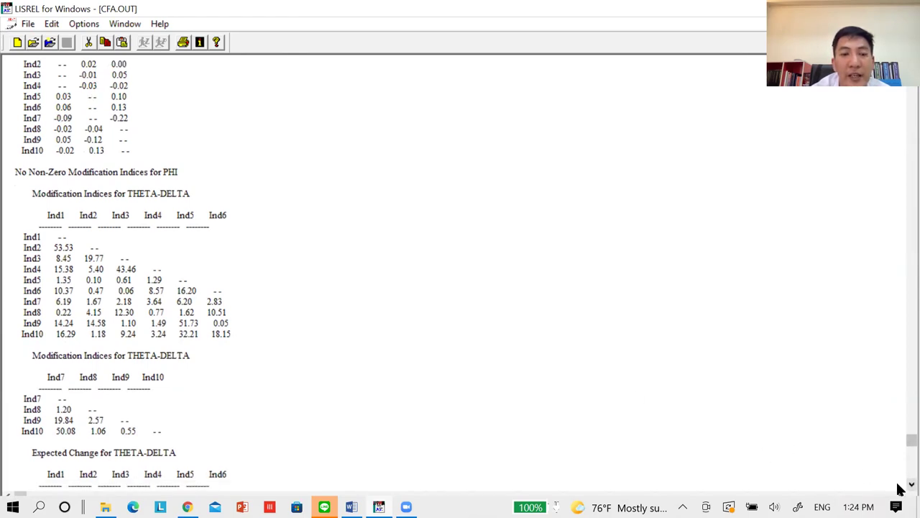
key(Down)
key(Down)
key(Down)
key(Down)
key(Down)
key(Down)
key(Down)
key(Down)
key(Down)
key(Down)
key(Down)
key(Down)
key(Down)
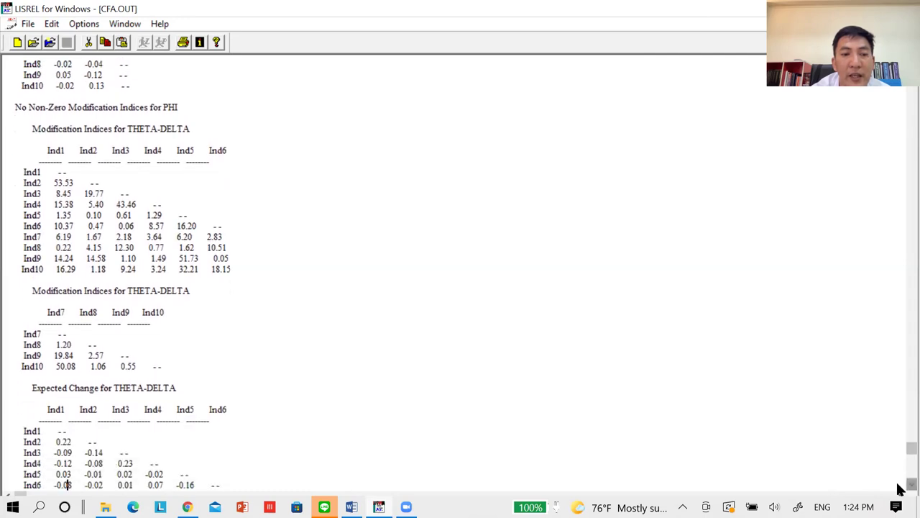
key(Down)
key(Down)
key(Down)
key(Down)
key(Down)
key(Down)
key(Down)
key(Down)
key(Down)
key(Down)
key(Down)
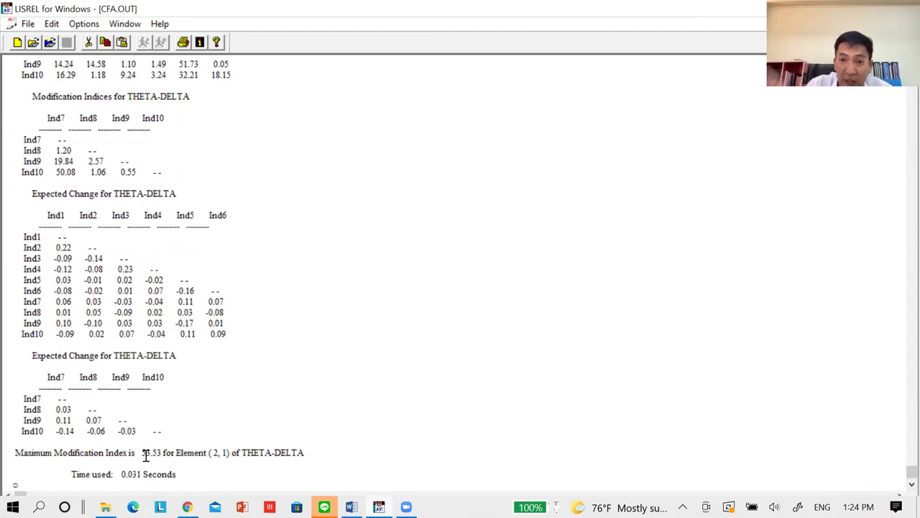
drag(141, 454, 232, 452)
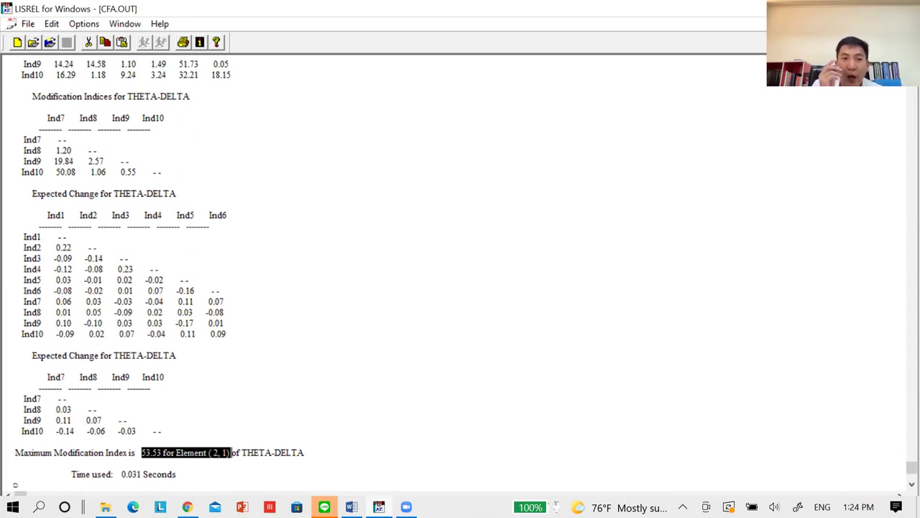
In CFA.pr2, add the line FR TD 1 2 above LK to free that error covariance, and rerun the model.
click(125, 24)
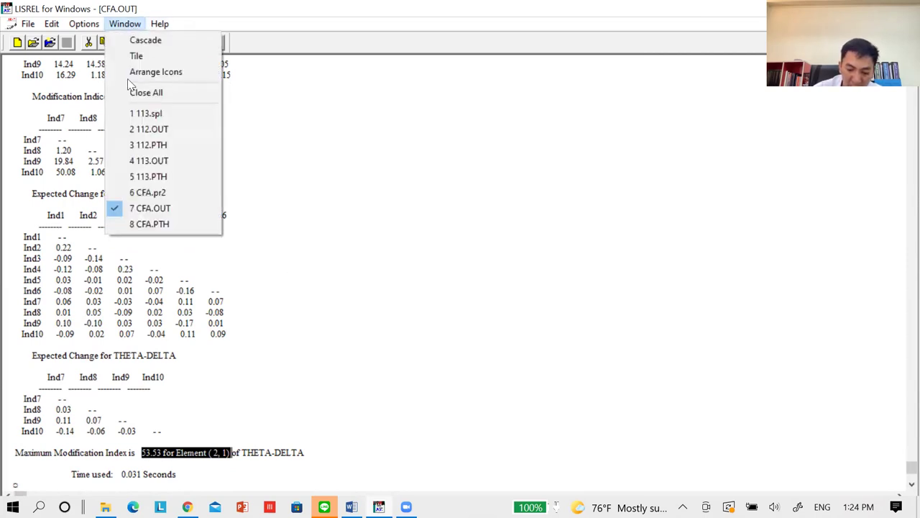
click(138, 193)
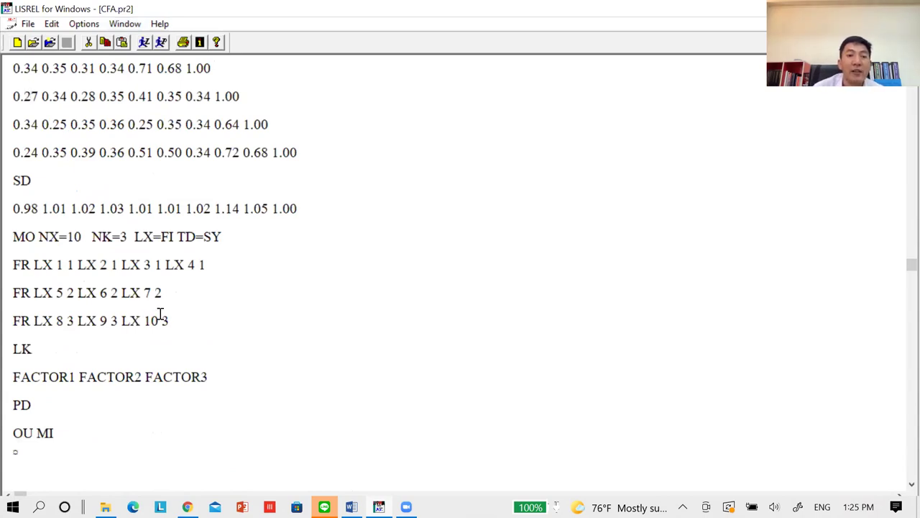
click(201, 324)
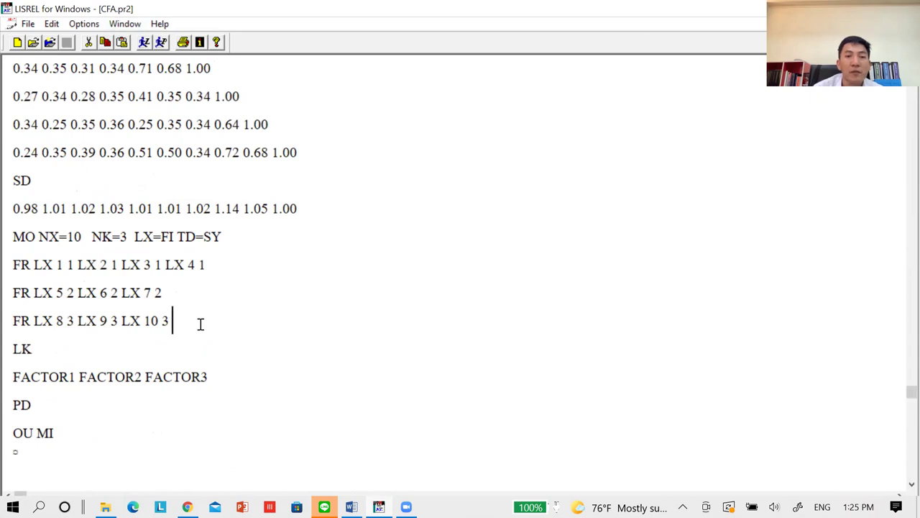
key(Return)
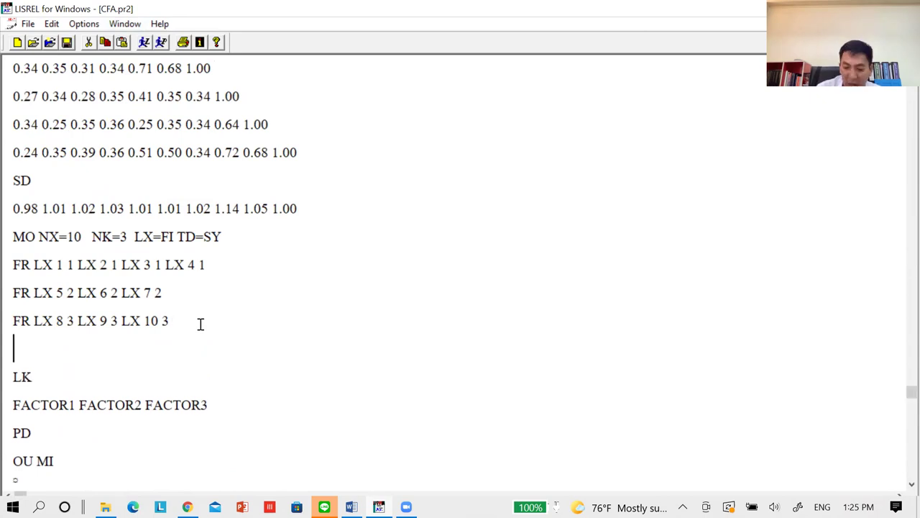
text(FR)
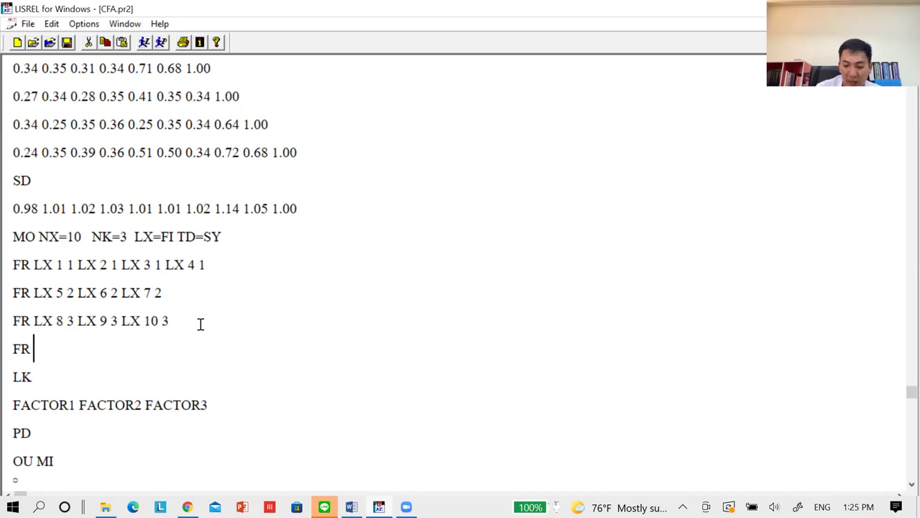
text( TD)
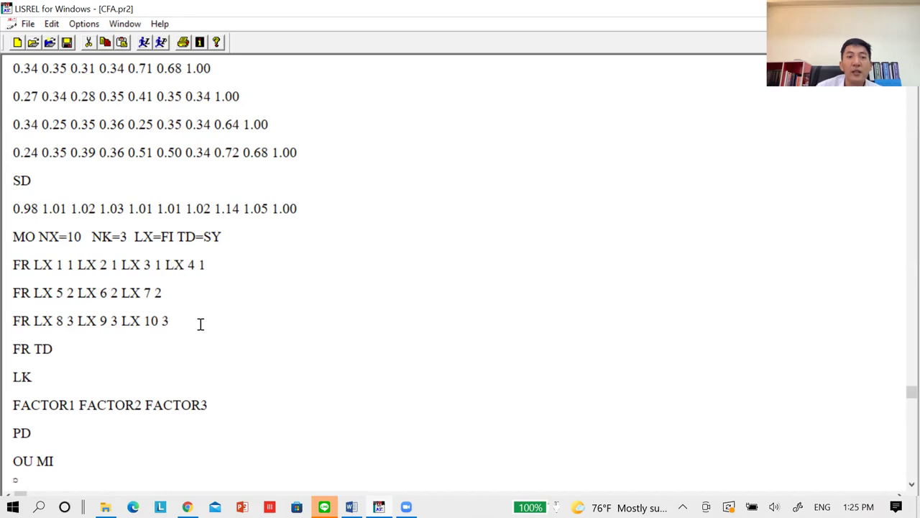
text( 1 2)
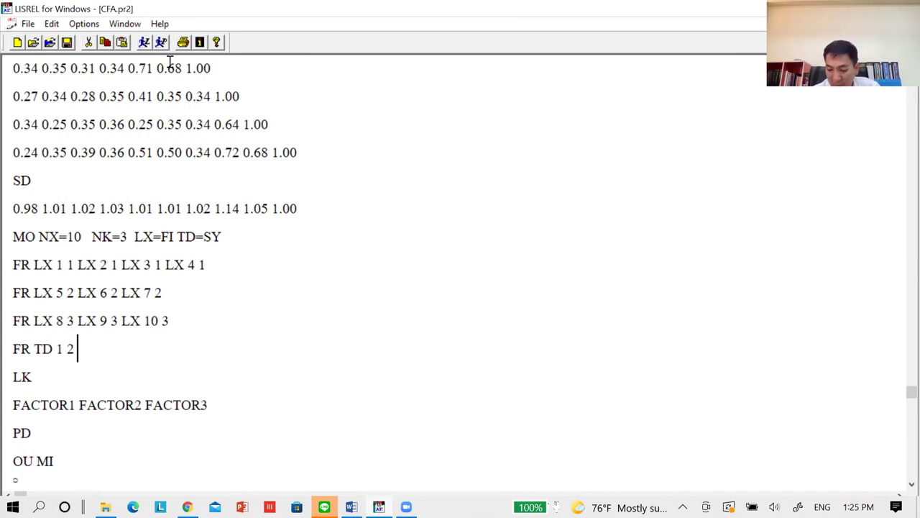
click(144, 44)
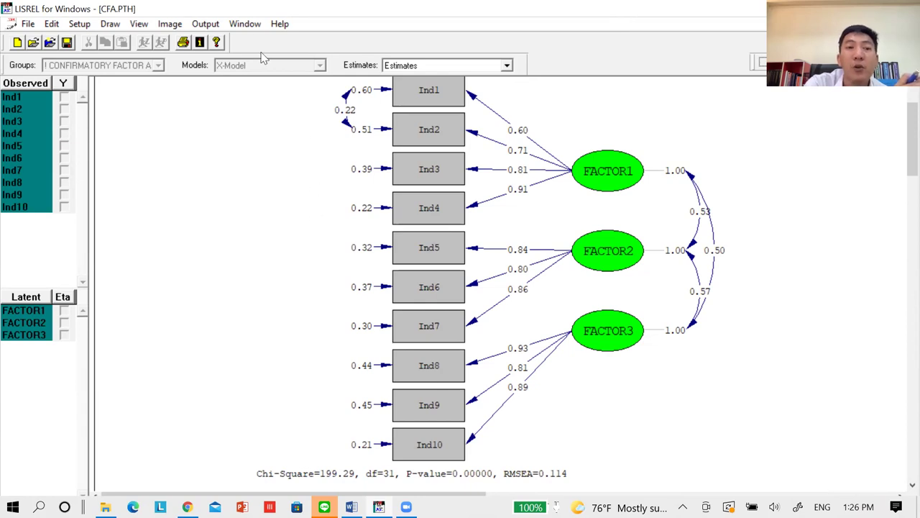
Open the updated CFA.OUT and examine the maximum modification index at its end.
click(214, 25)
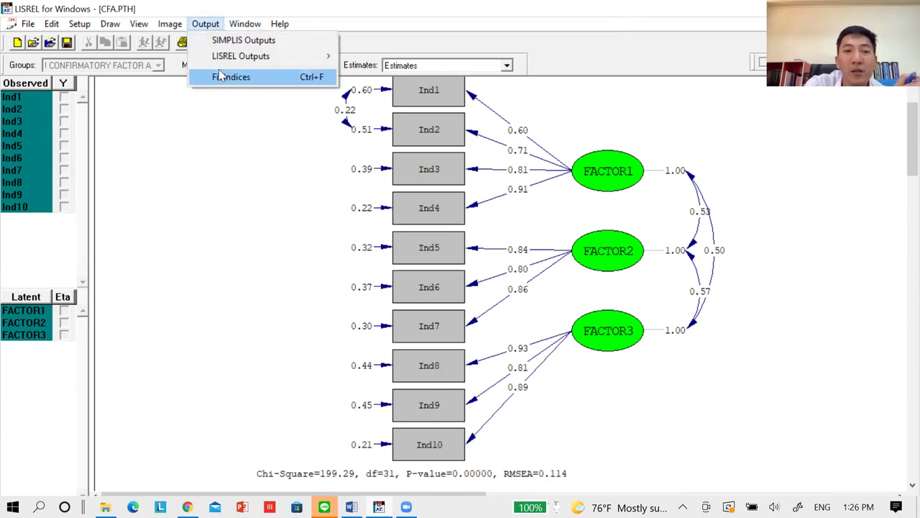
click(239, 26)
click(239, 24)
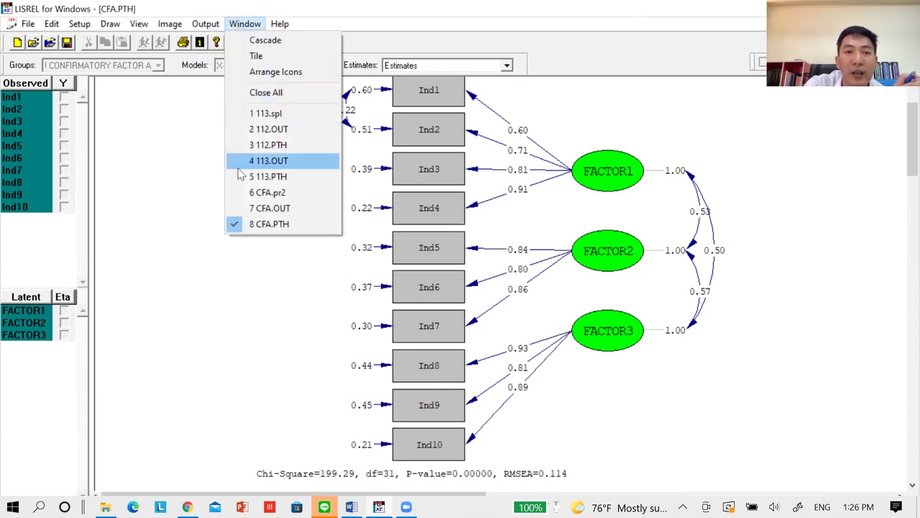
click(241, 208)
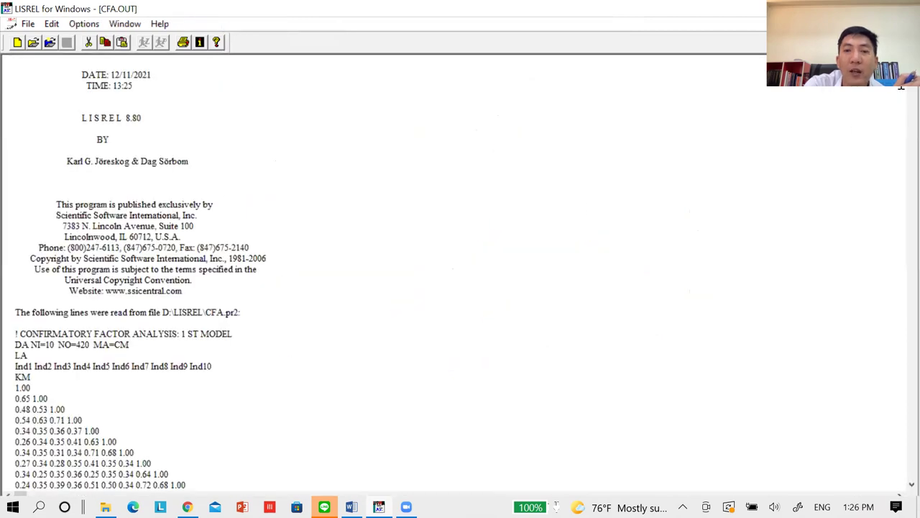
drag(911, 68, 910, 471)
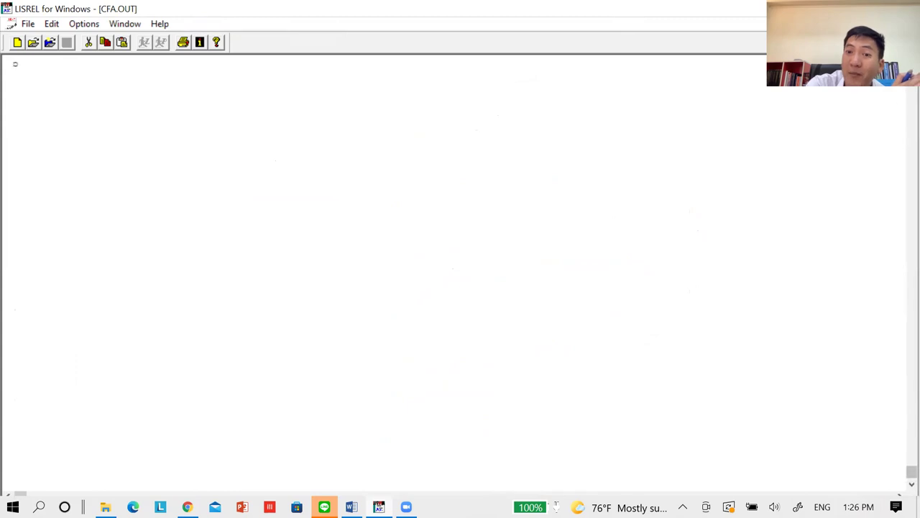
scroll(381, 273, up, 3)
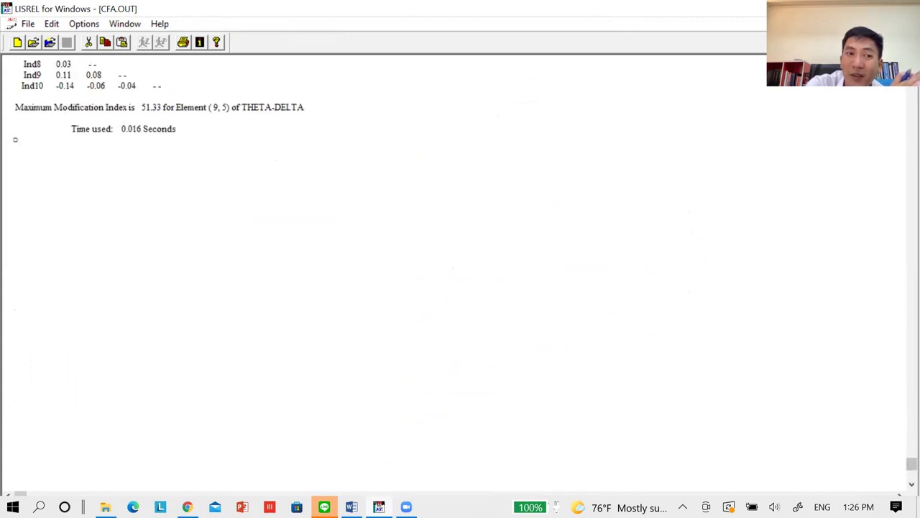
scroll(381, 273, up, 4)
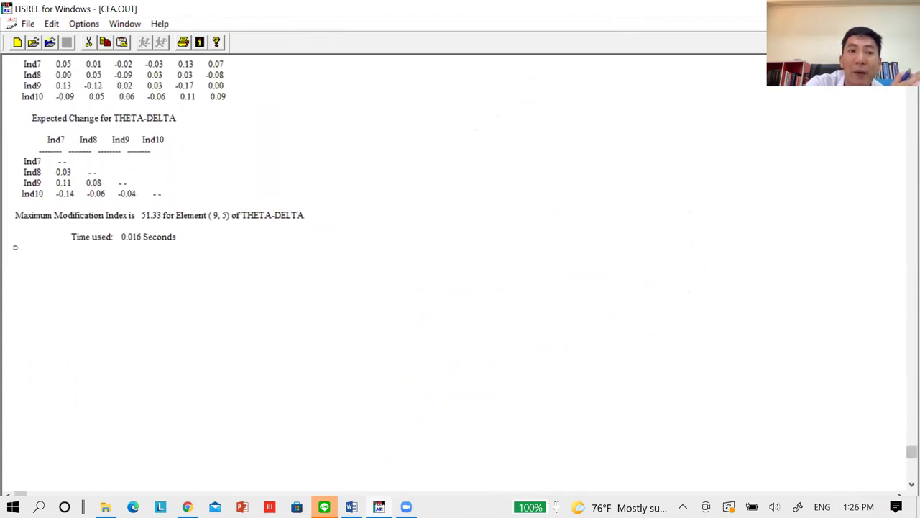
Highlight the maximum modification index and its element at the end of CFA.OUT, and return to CFA.pr2.
scroll(314, 309, up, 1)
drag(228, 260, 143, 264)
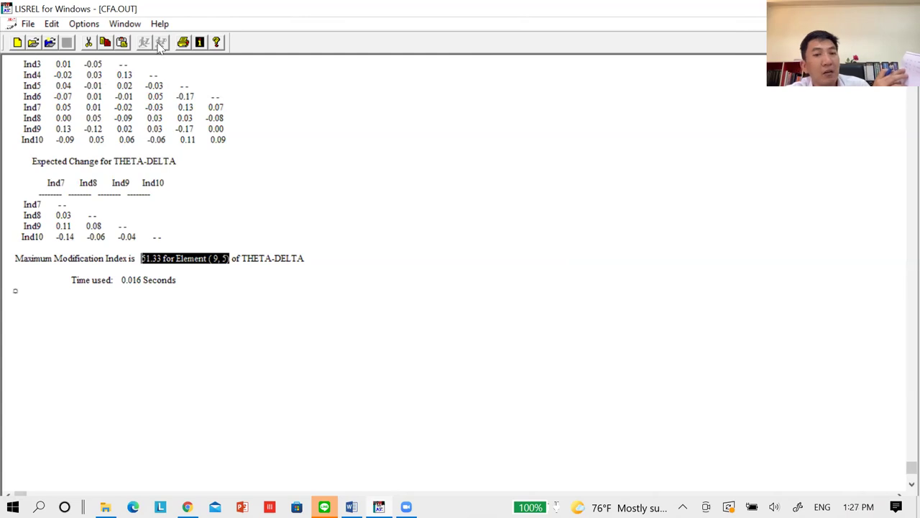
click(121, 26)
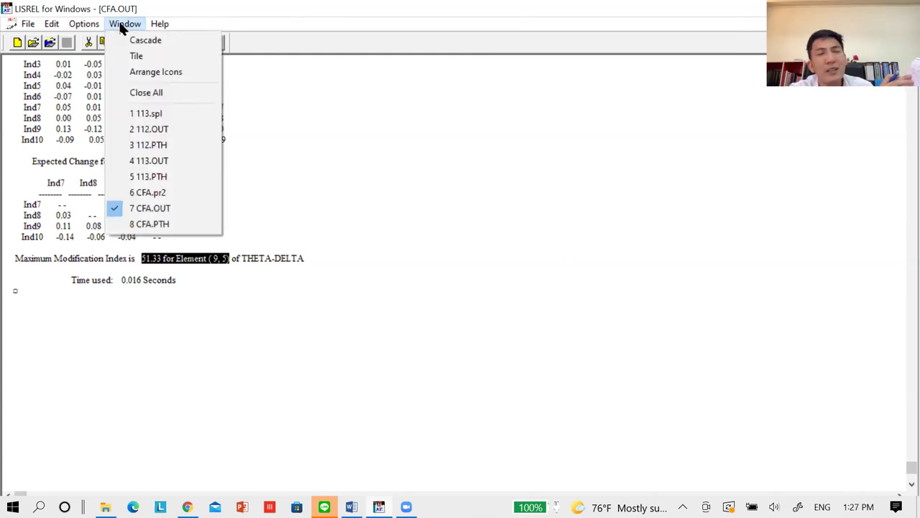
click(153, 195)
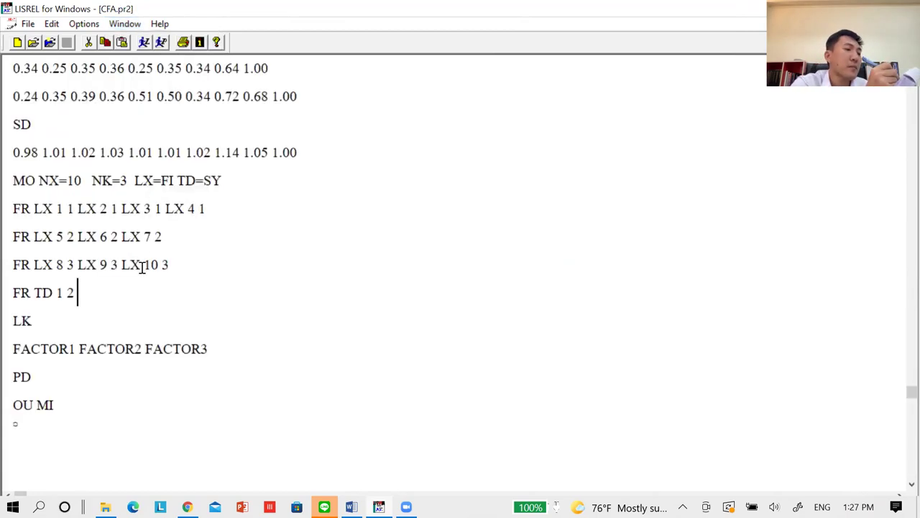
Append TD 9 5 to the FR TD 1 2 line to free that error covariance, and rerun the model.
click(116, 294)
key(Return)
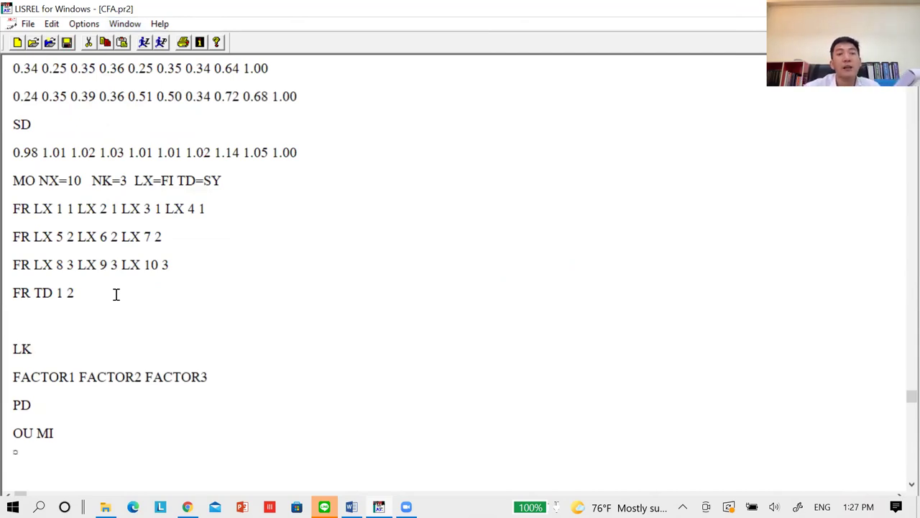
key(BackSpace)
text(9 5)
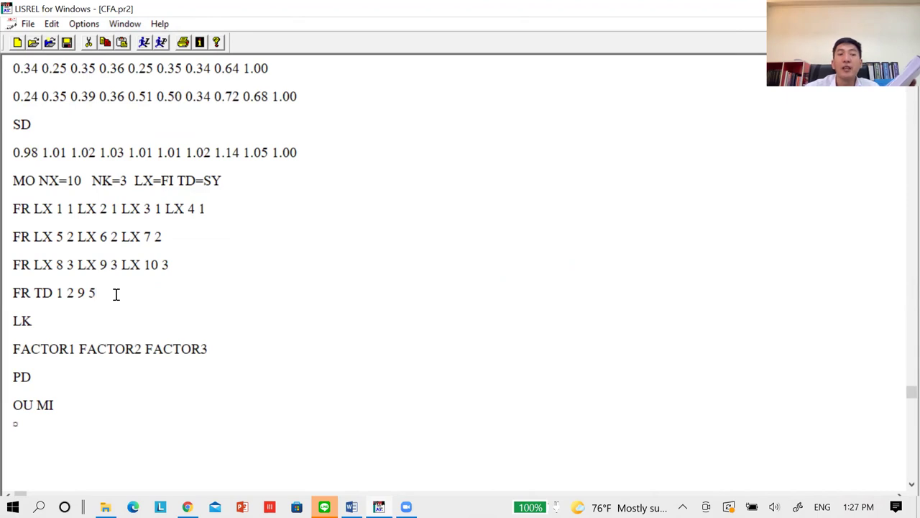
key(Left)
key(Left)
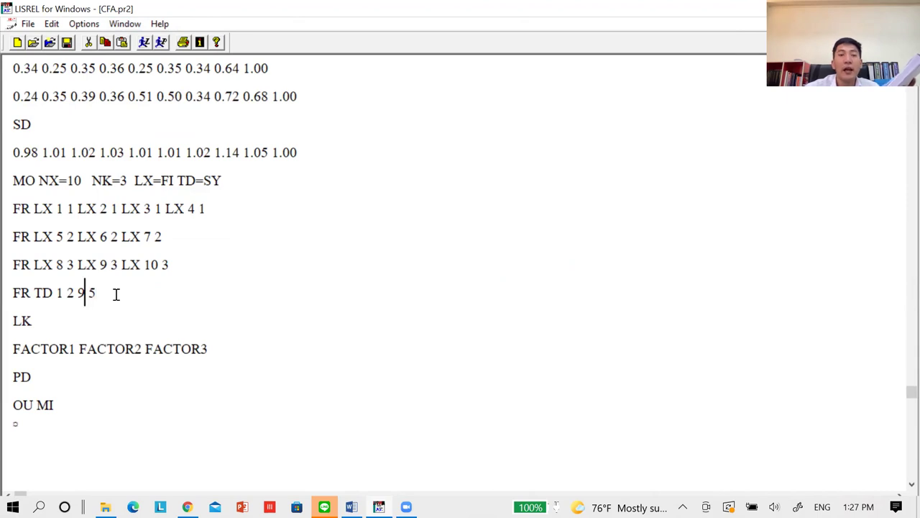
text(T)
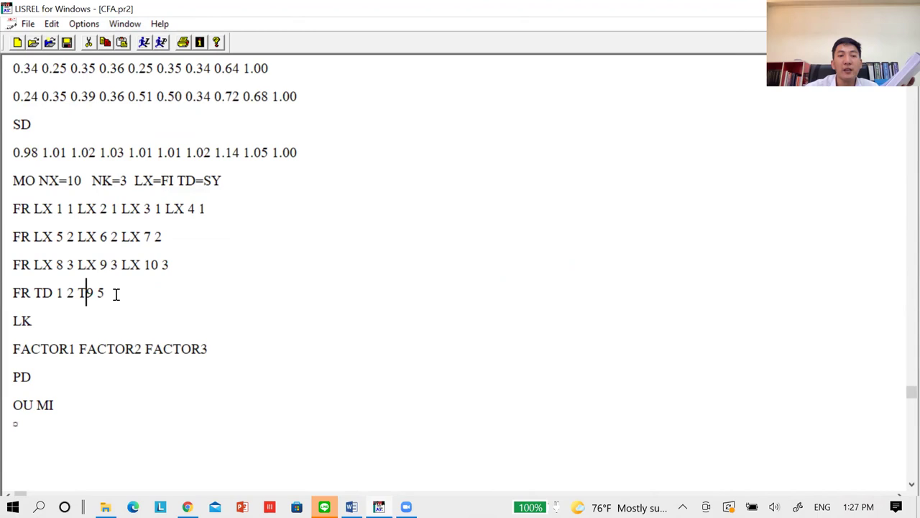
text(D)
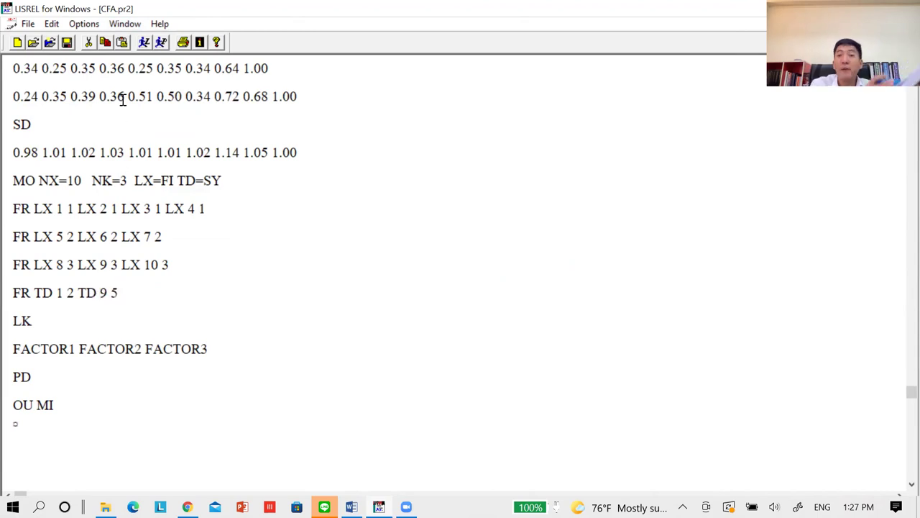
click(143, 43)
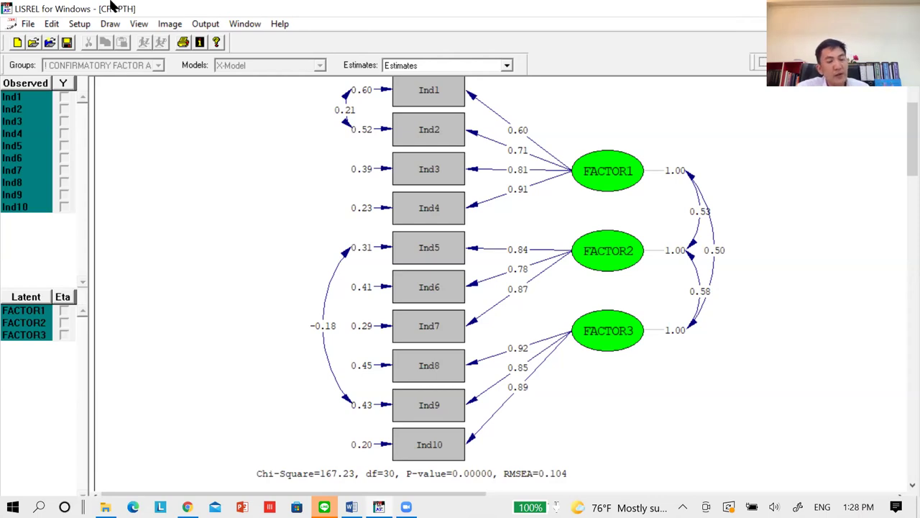
Open the updated CFA.OUT and examine the maximum modification index and its THETA-DELTA element at the end.
click(245, 25)
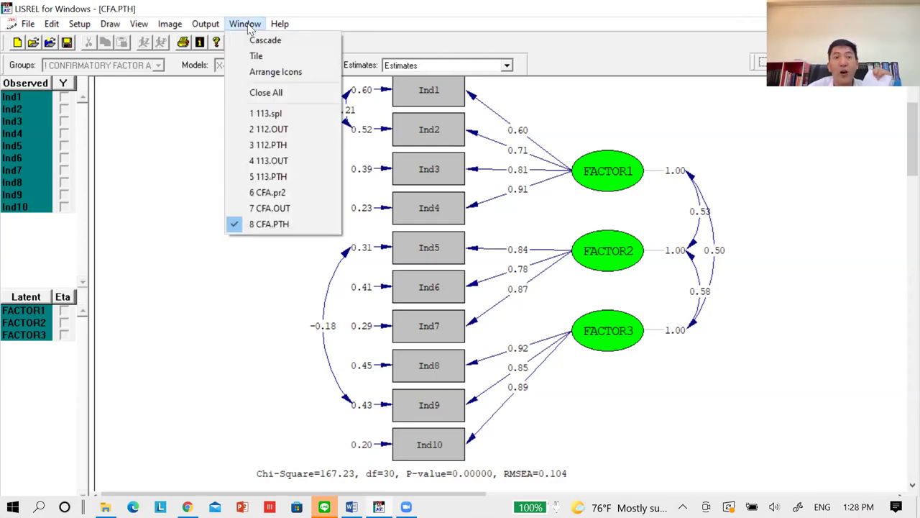
click(245, 25)
click(245, 24)
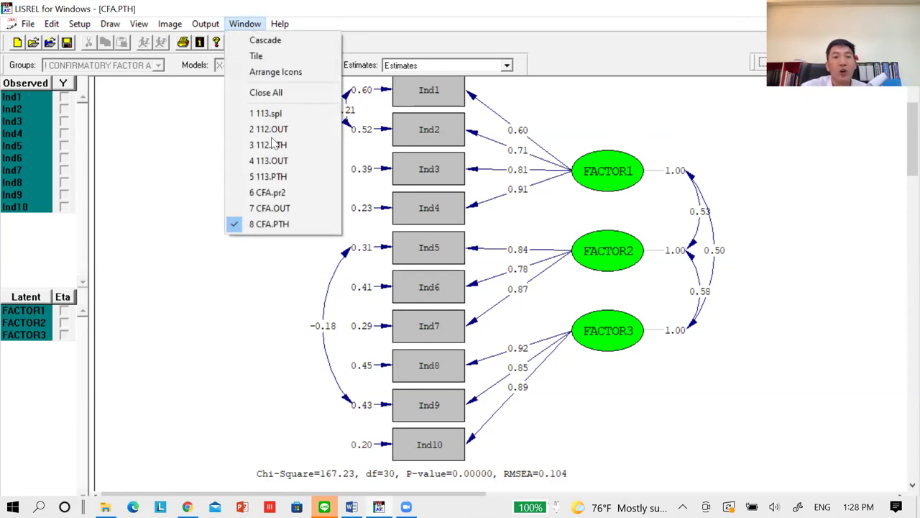
click(285, 213)
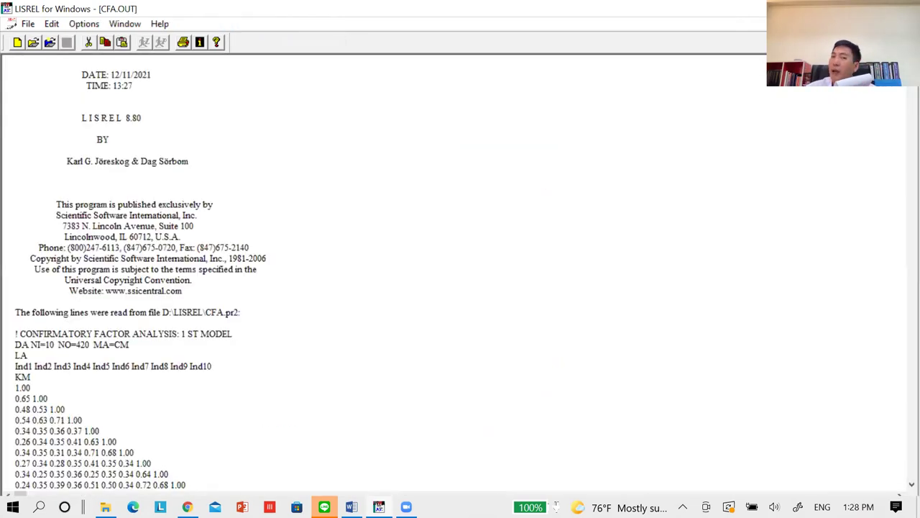
drag(912, 62, 895, 470)
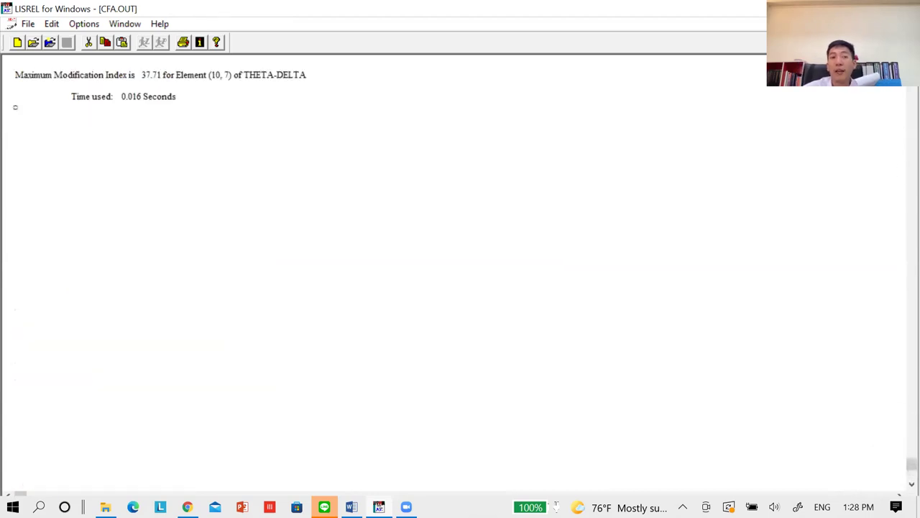
scroll(15, 117, up, 1)
scroll(215, 127, up, 3)
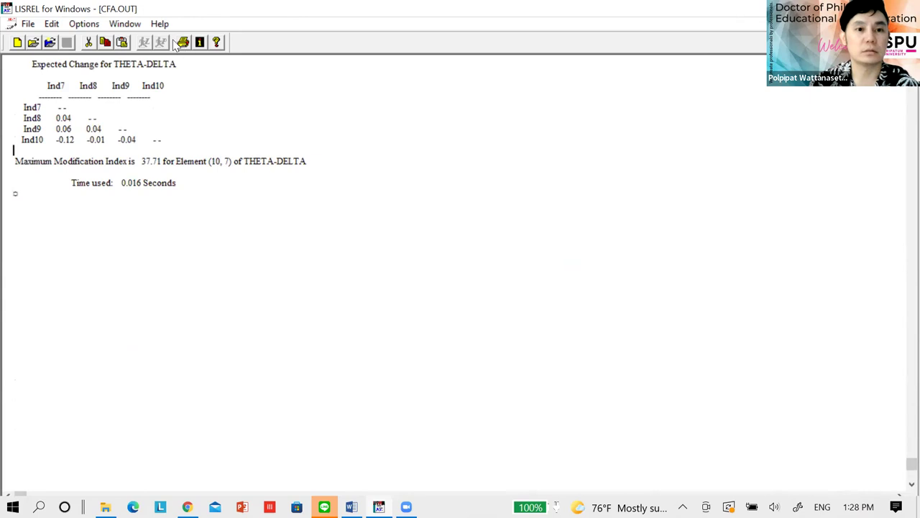
In CFA.pr2, append TD 10 7 to the line freeing the error covariances, and rerun the model.
click(126, 24)
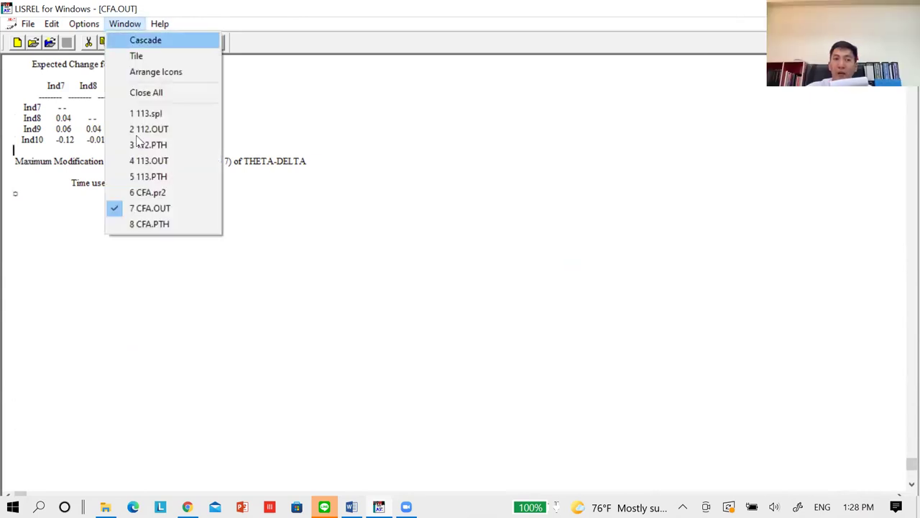
click(145, 196)
click(142, 292)
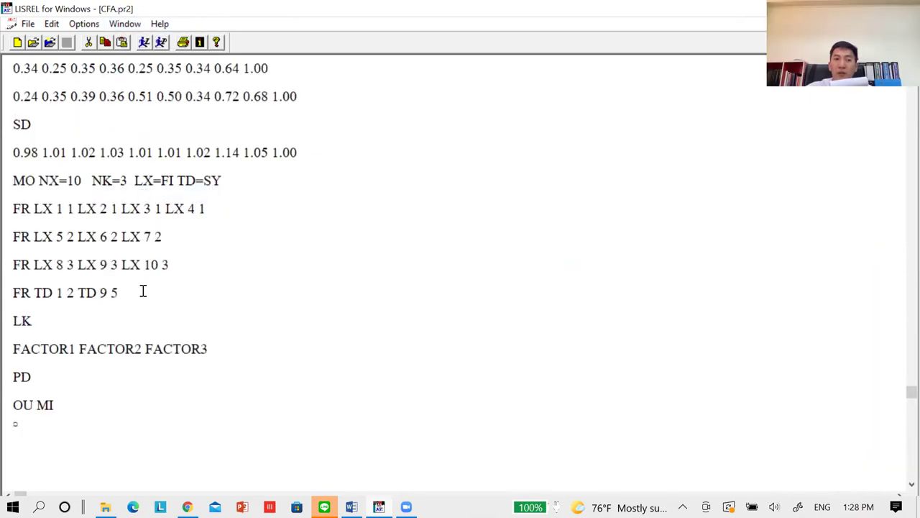
text(T)
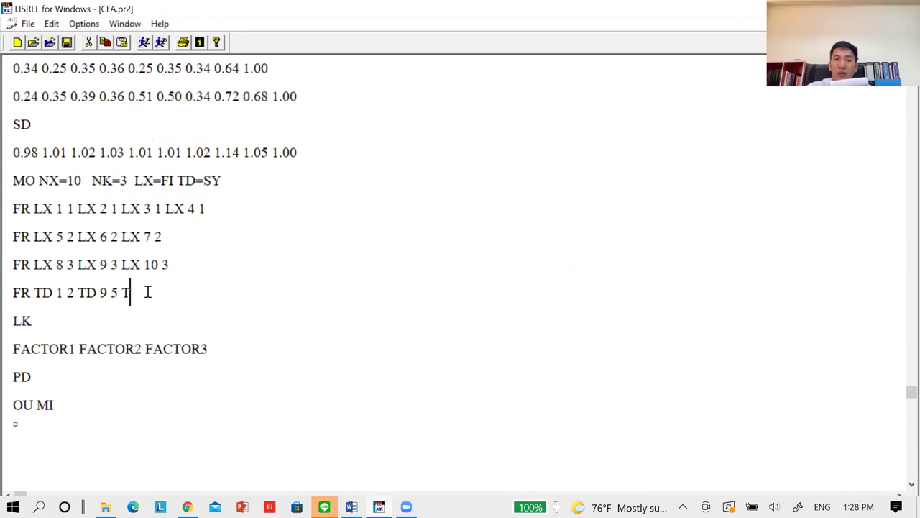
text(D 10 7)
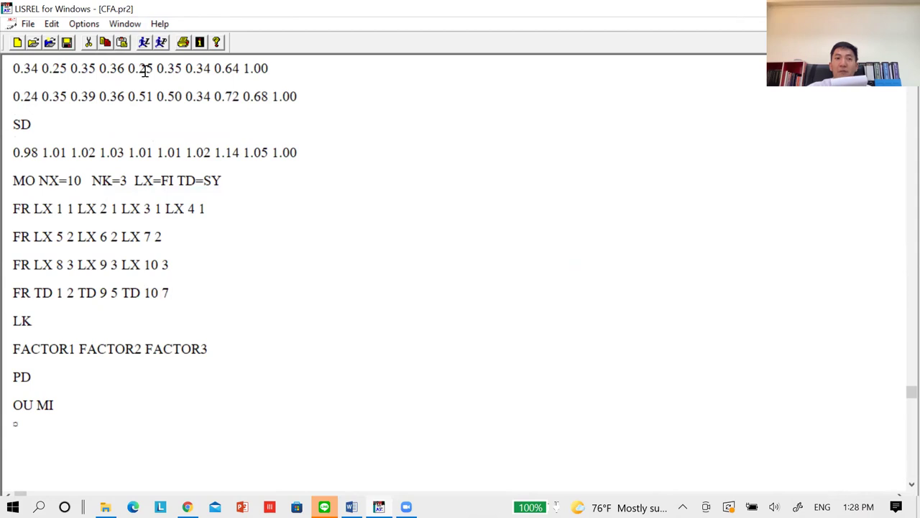
click(144, 41)
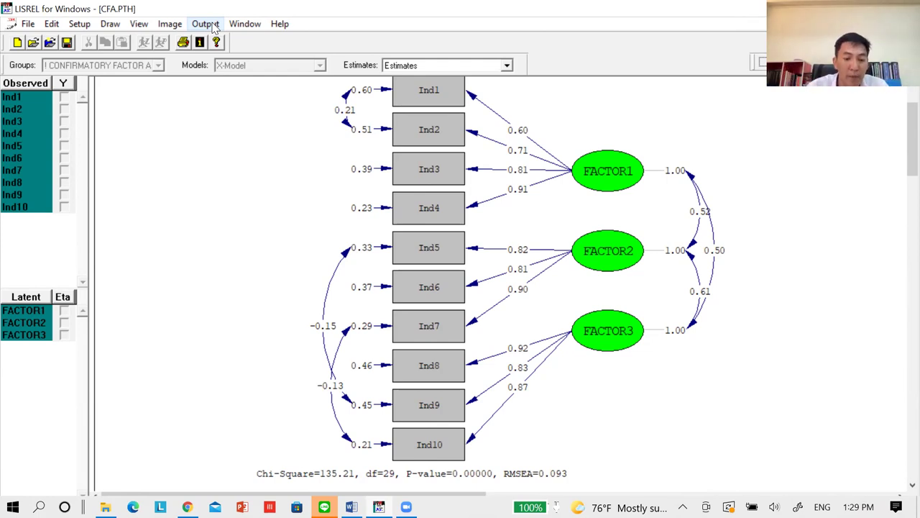
Open CFA.OUT from the run with TD 10 7 freed and check the maximum modification index at its end.
click(213, 26)
mouse_move(248, 26)
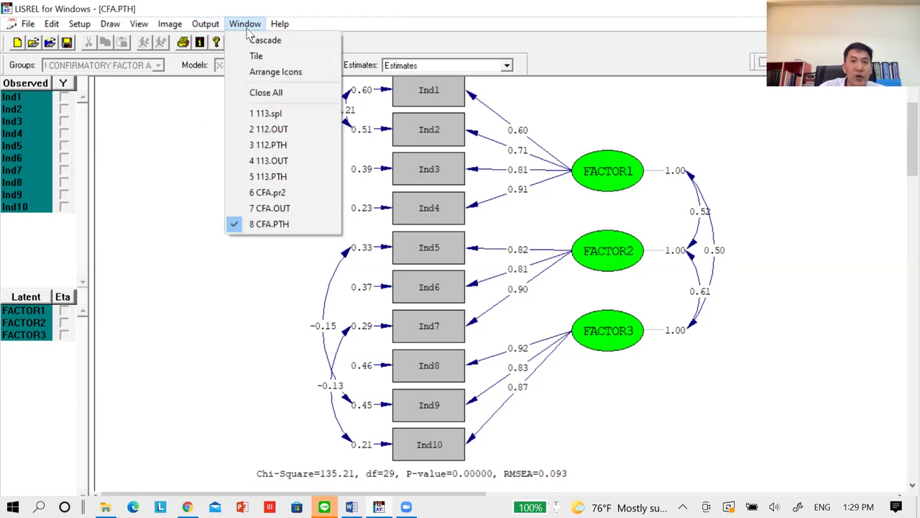
click(253, 209)
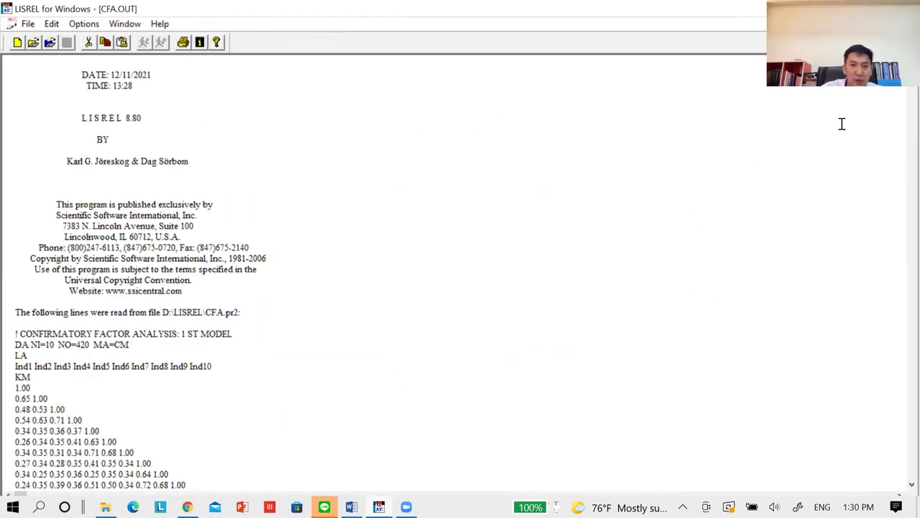
drag(903, 93, 891, 468)
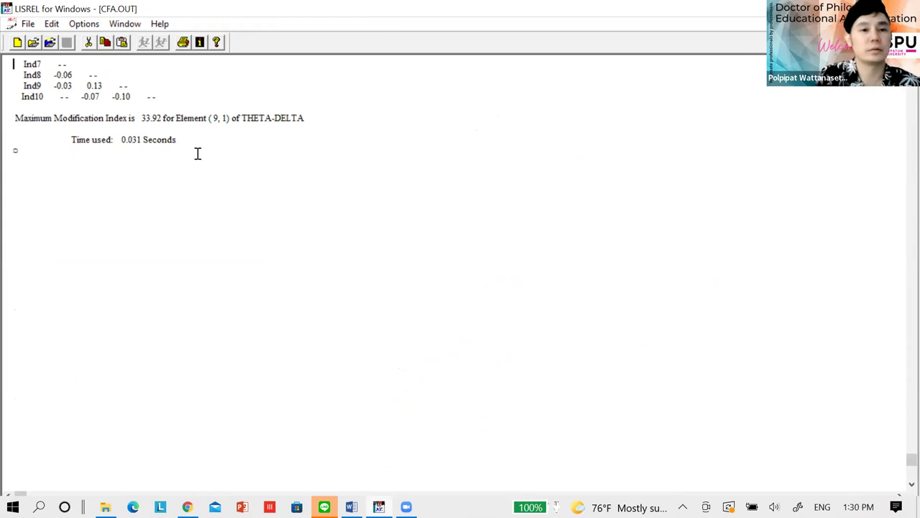
In CFA.pr2, append TD 9 1 to the FR TD line, and rerun the model.
click(123, 27)
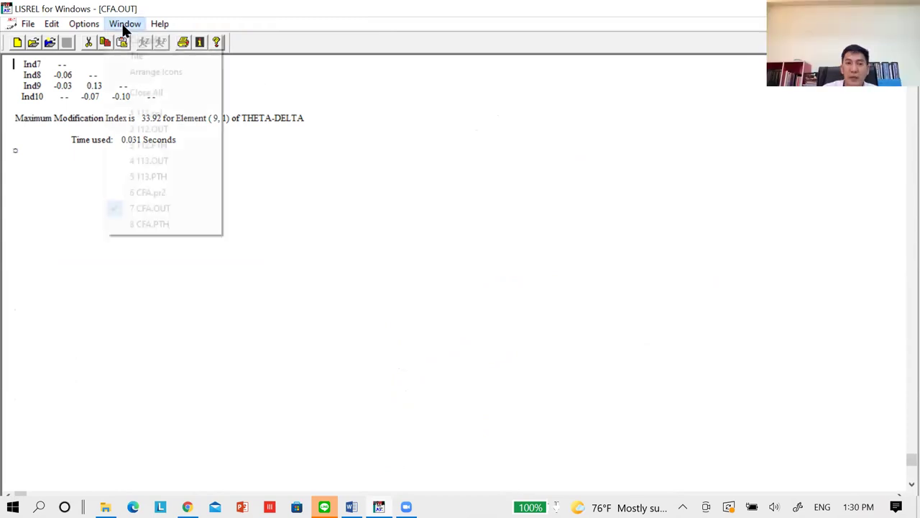
click(140, 193)
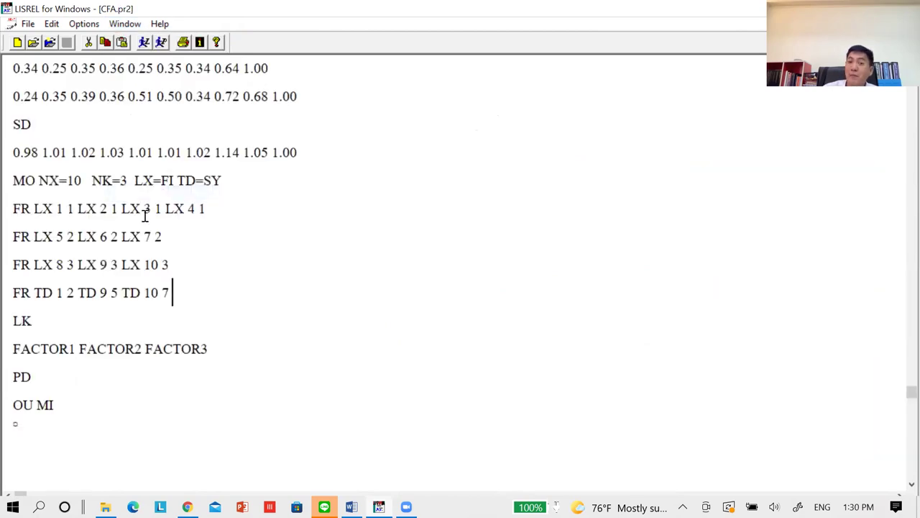
text(TD )
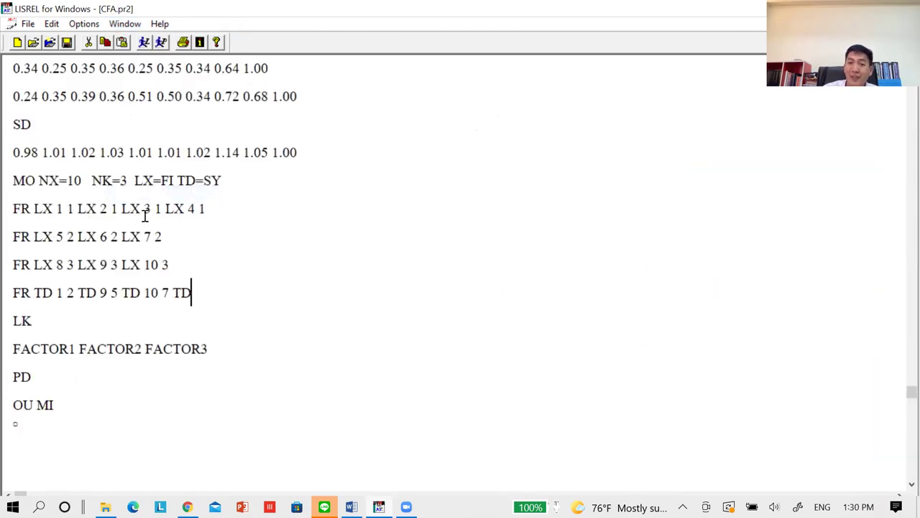
text(9 1)
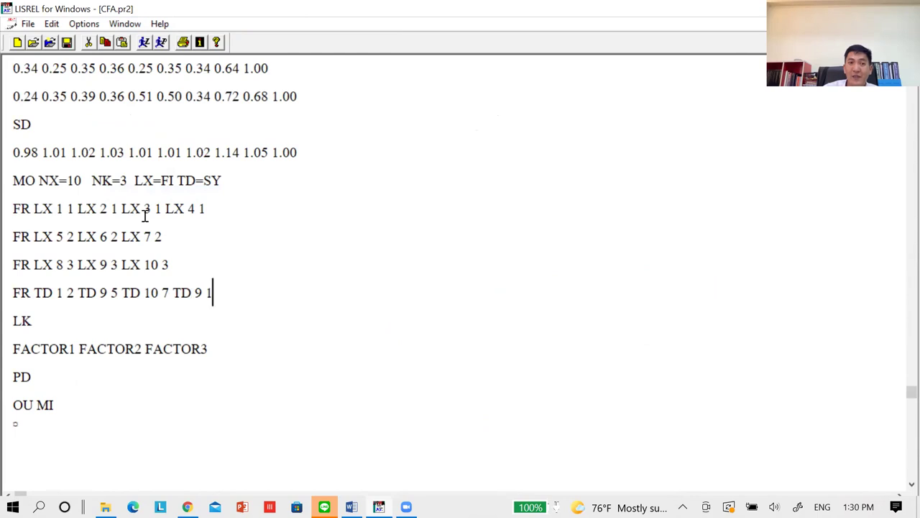
click(146, 44)
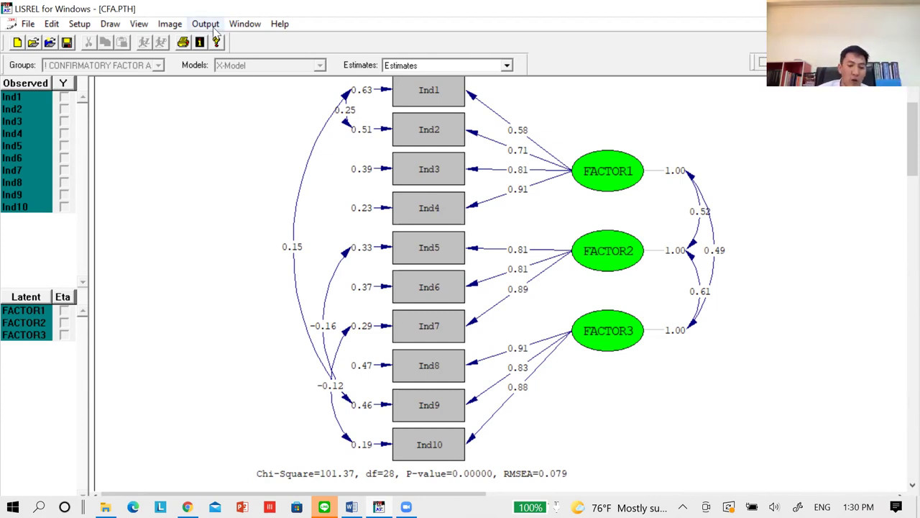
Open CFA.OUT from the run with TD 9 1 freed and find the element with the maximum modification index.
click(245, 24)
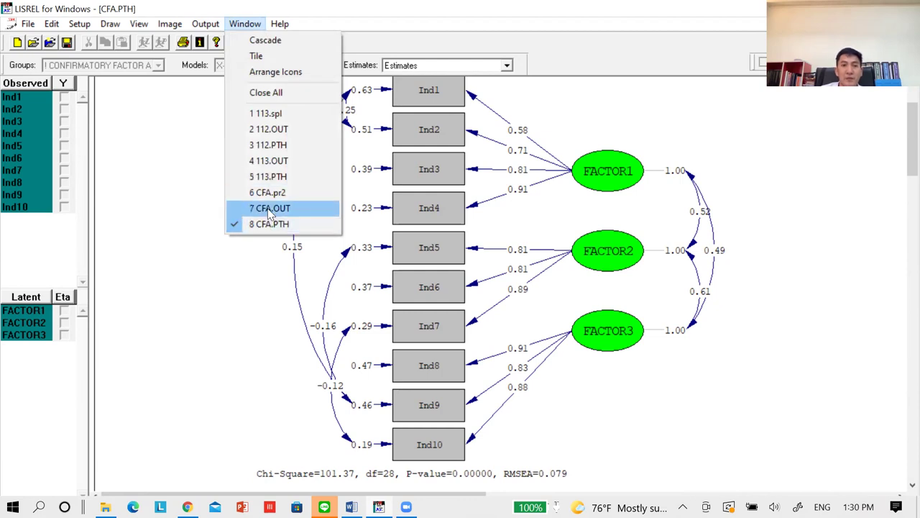
click(270, 208)
drag(911, 93, 898, 460)
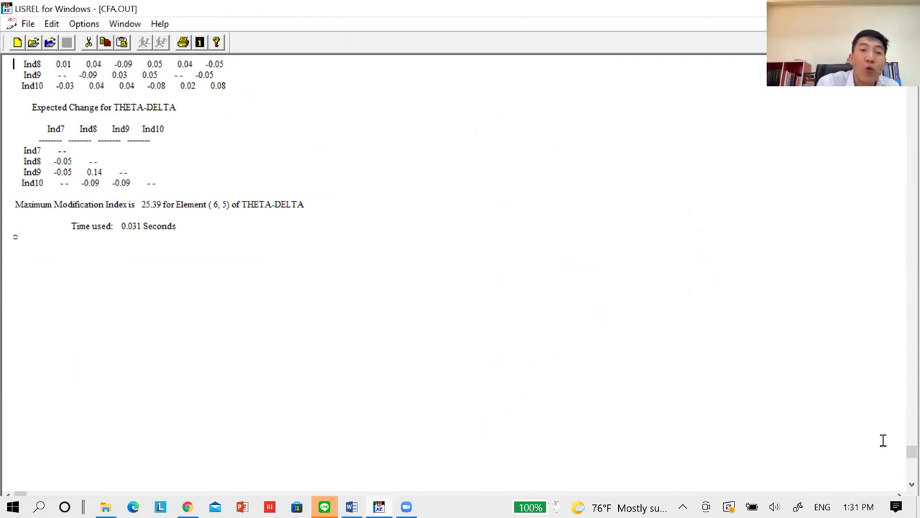
In CFA.pr2, append TD 6 5 to the FR TD line, and rerun the model.
click(133, 27)
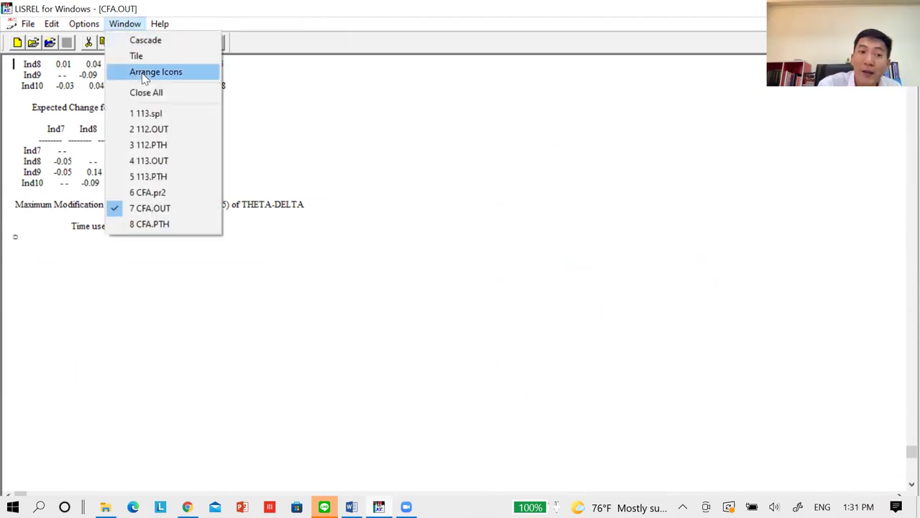
click(147, 192)
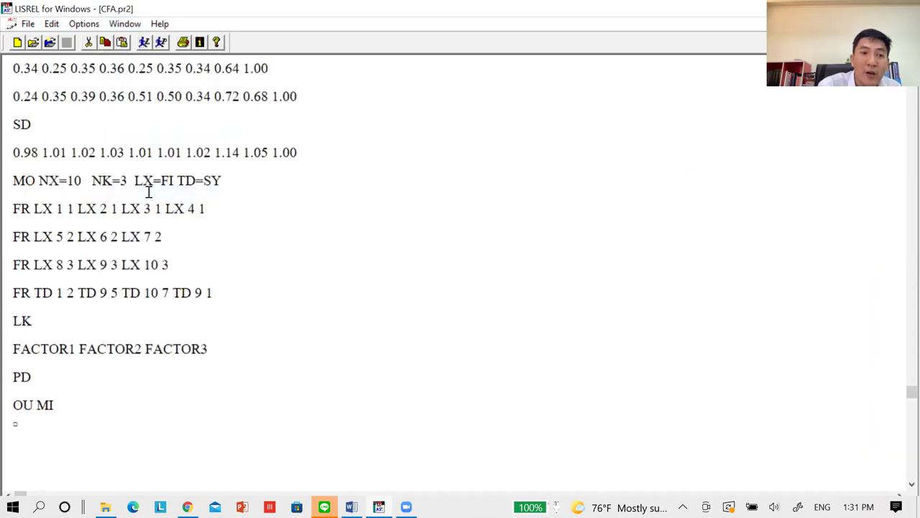
text(T)
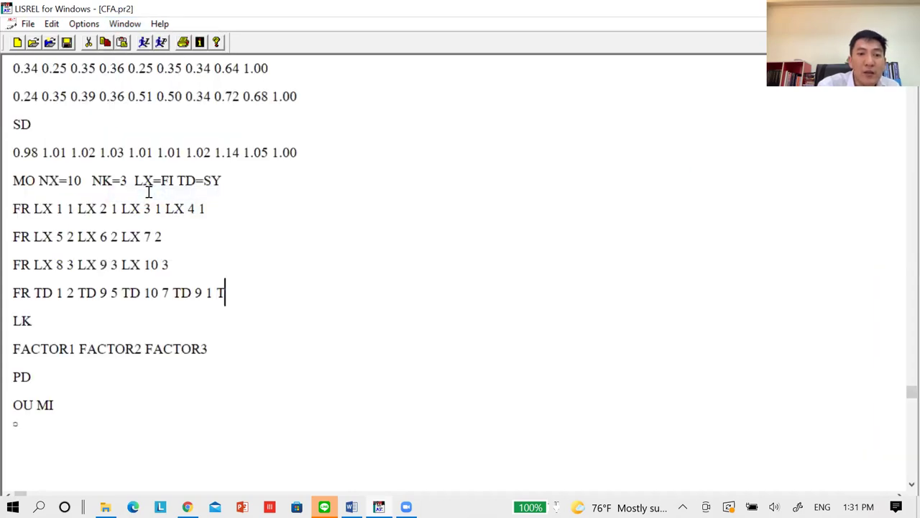
text(D 6 5)
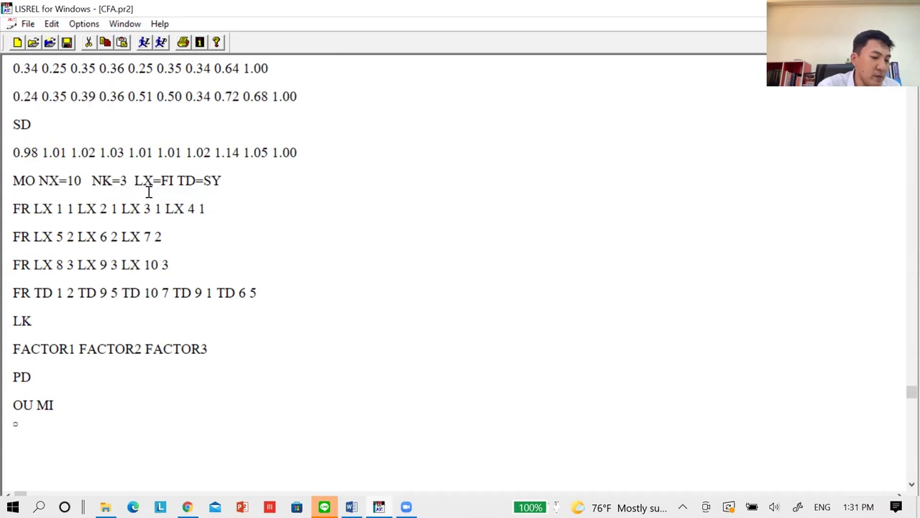
click(144, 43)
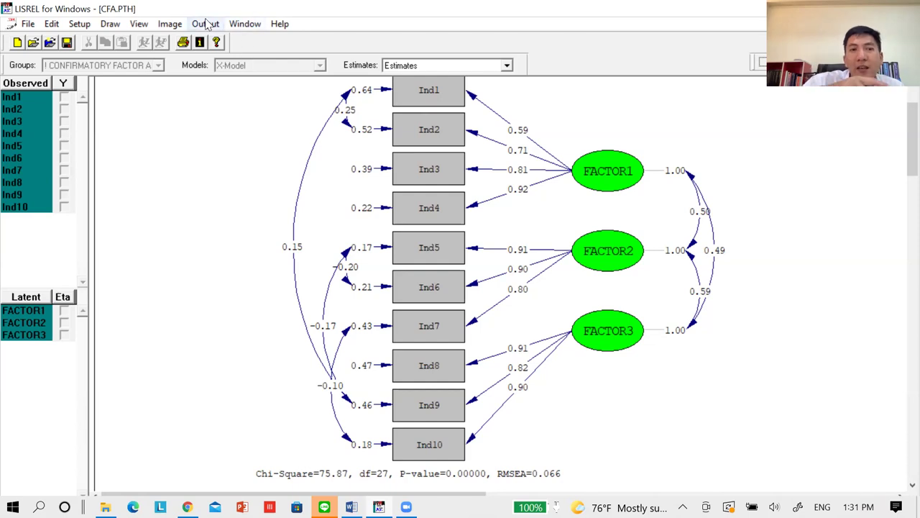
Open CFA.OUT from the run with TD 6 5 freed and find the element with the maximum modification index.
click(245, 24)
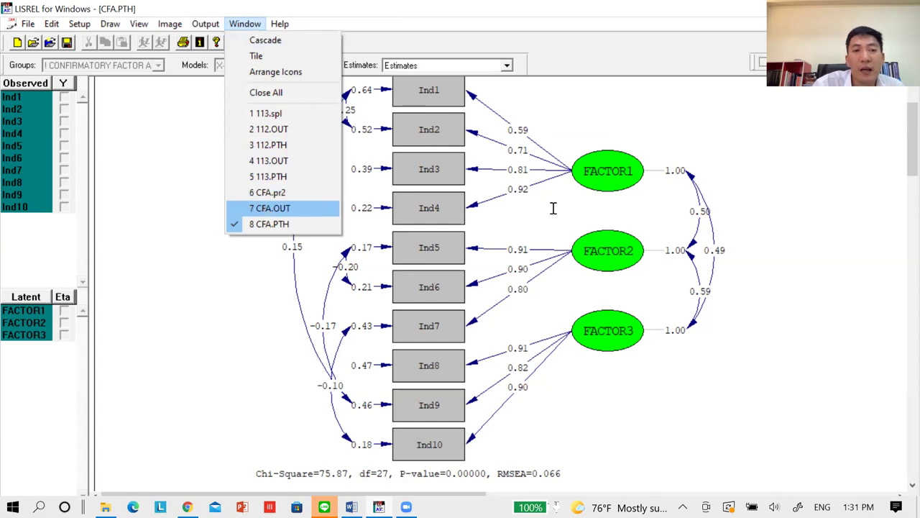
click(268, 208)
drag(912, 61, 861, 466)
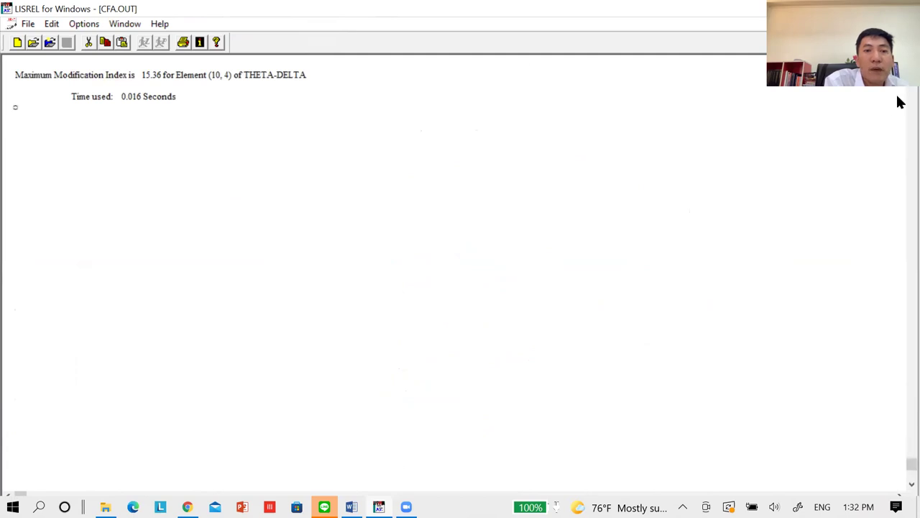
click(912, 60)
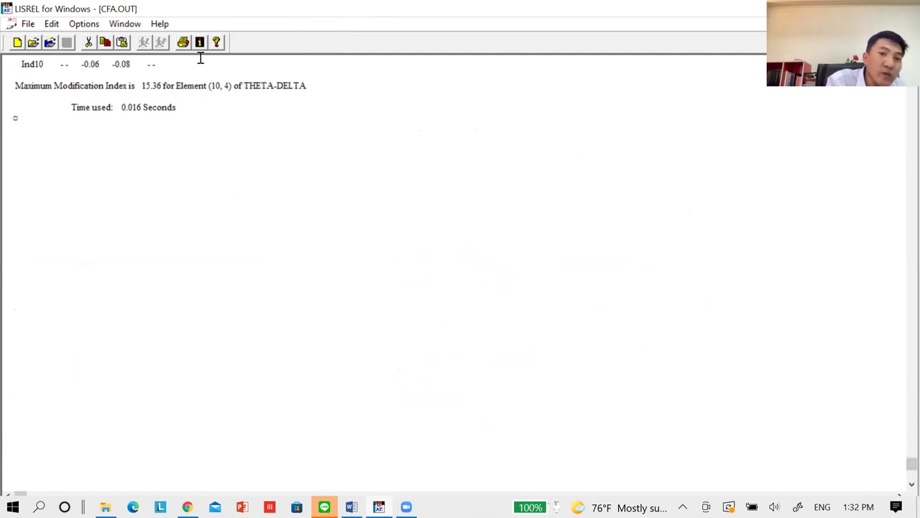
click(125, 25)
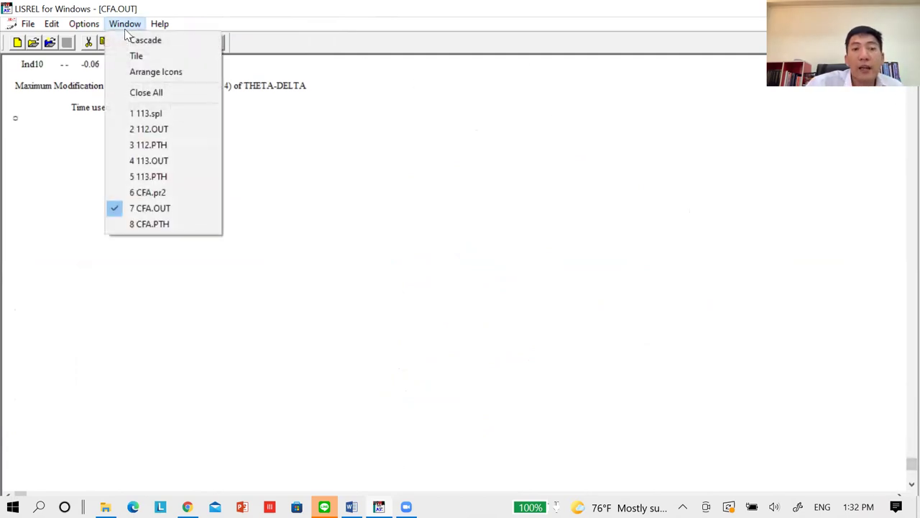
click(448, 181)
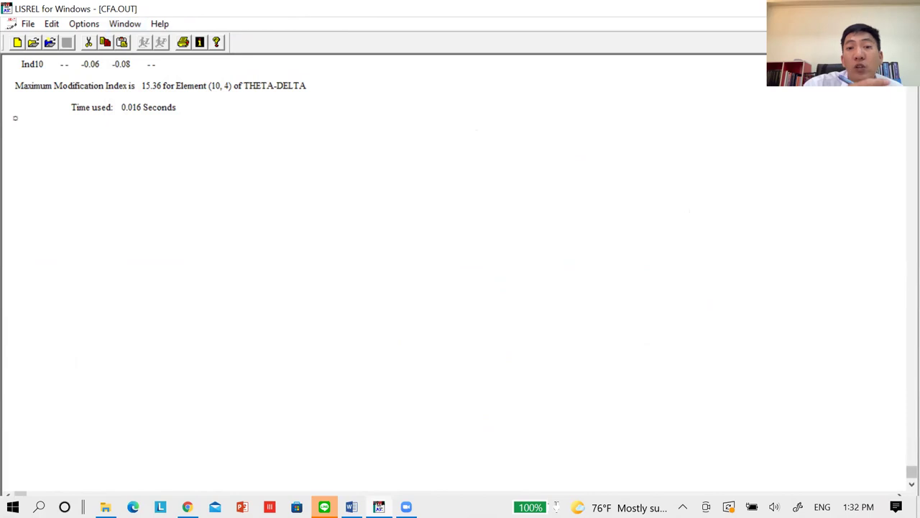
Examine the THETA-DELTA expected change and modification index tables in CFA.OUT, then return to the maximum modification index line.
key(Up)
key(Up)
key(Up)
key(Up)
key(Up)
key(Up)
key(Up)
key(Up)
key(Up)
key(Up)
key(Up)
key(Up)
key(Up)
key(Up)
key(Up)
key(Up)
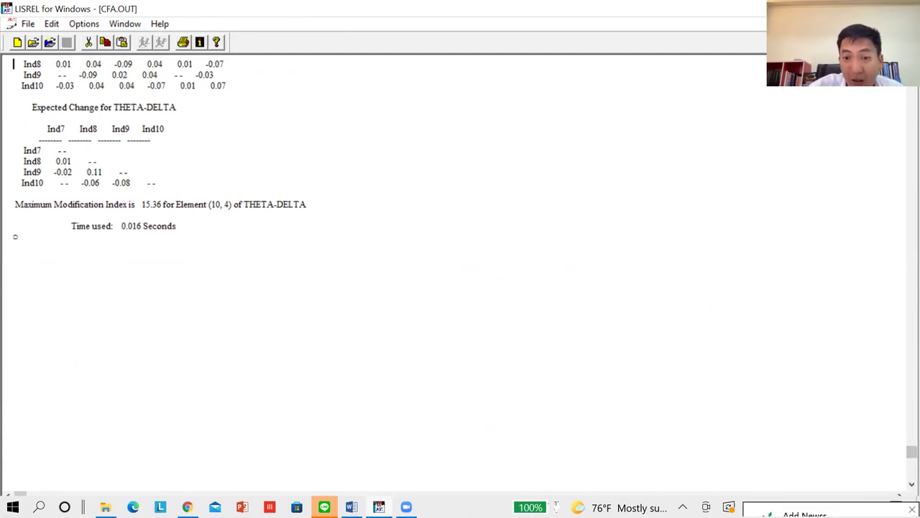
key(Up)
key(Up)
key(Up)
key(Up)
key(Up)
key(Up)
key(Up)
key(Up)
key(Up)
key(Up)
key(Up)
key(Up)
key(Up)
key(Up)
key(Up)
key(Up)
key(Up)
key(Up)
key(Up)
key(Up)
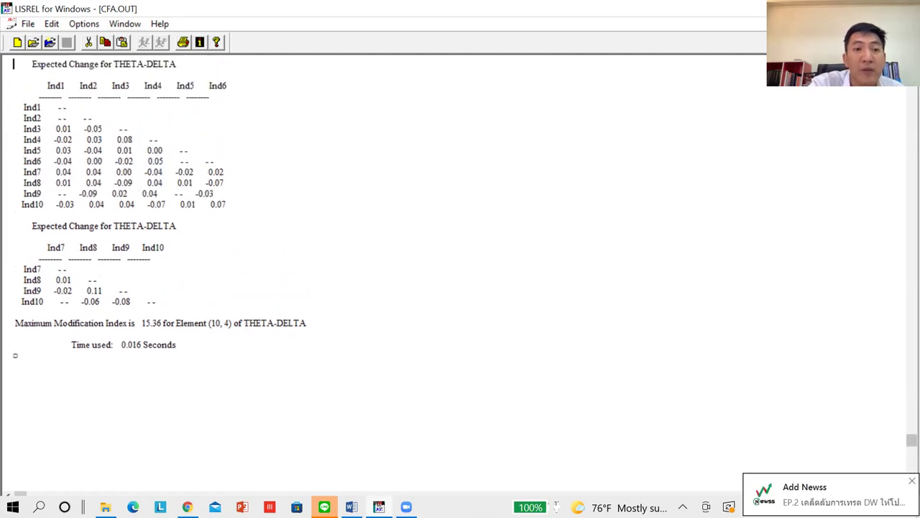
key(Up)
key(Up)
key(Up)
key(Up)
key(Up)
key(Up)
key(Up)
key(Up)
key(Up)
key(Up)
key(Up)
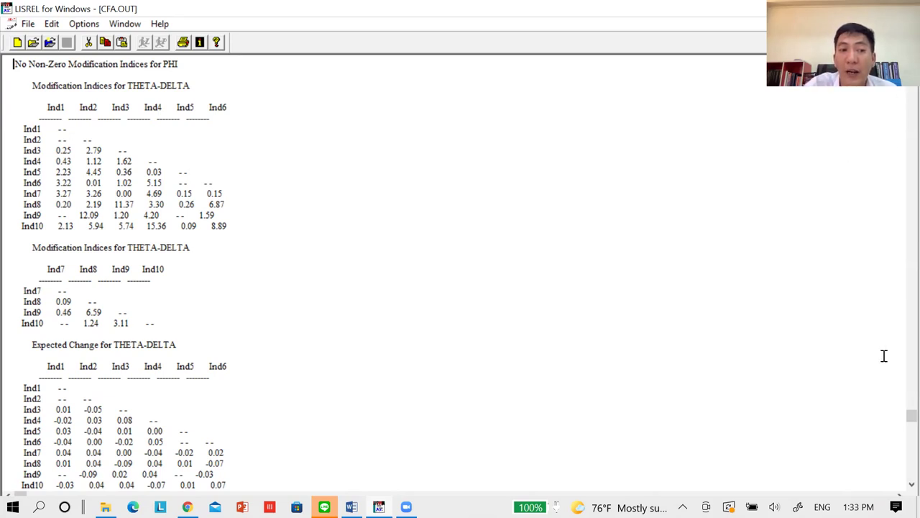
mouse_move(899, 432)
drag(898, 432, 902, 466)
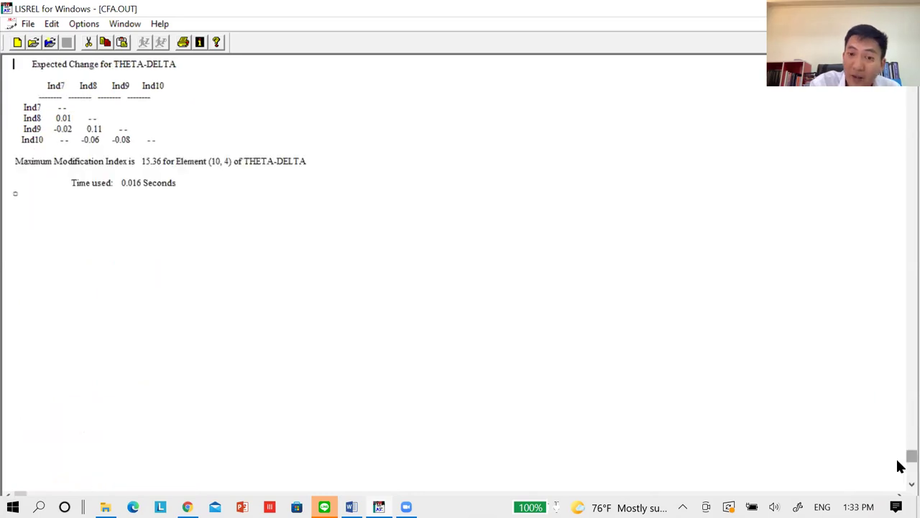
In CFA.pr2, append TD 10 4 to the FR TD line, and rerun the model.
click(133, 26)
click(129, 193)
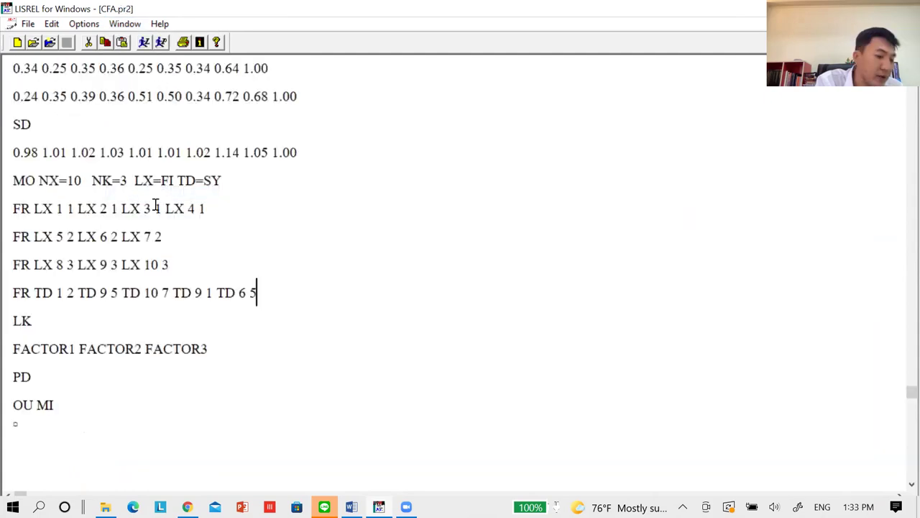
text(TD 10)
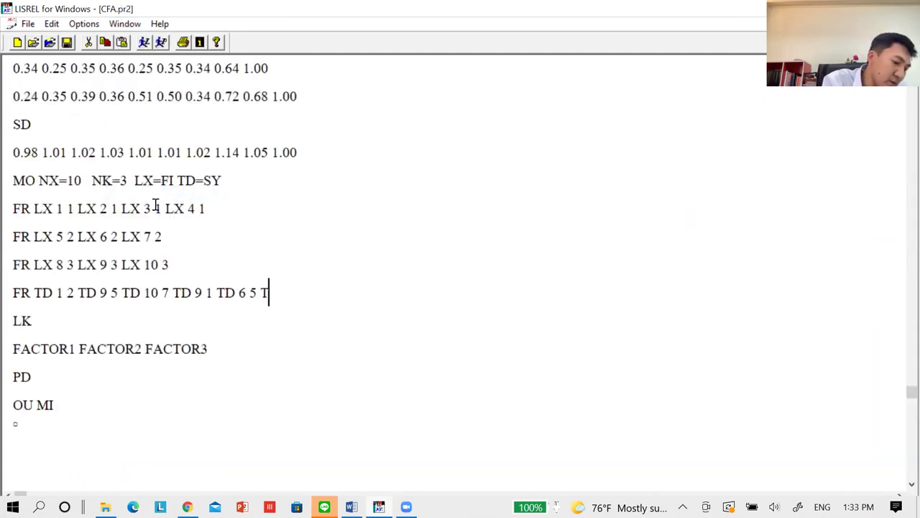
text( 4)
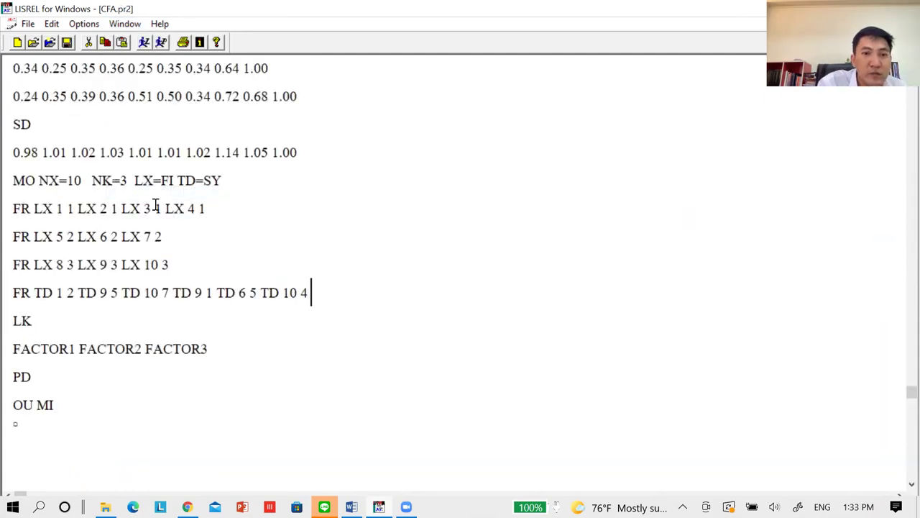
click(143, 43)
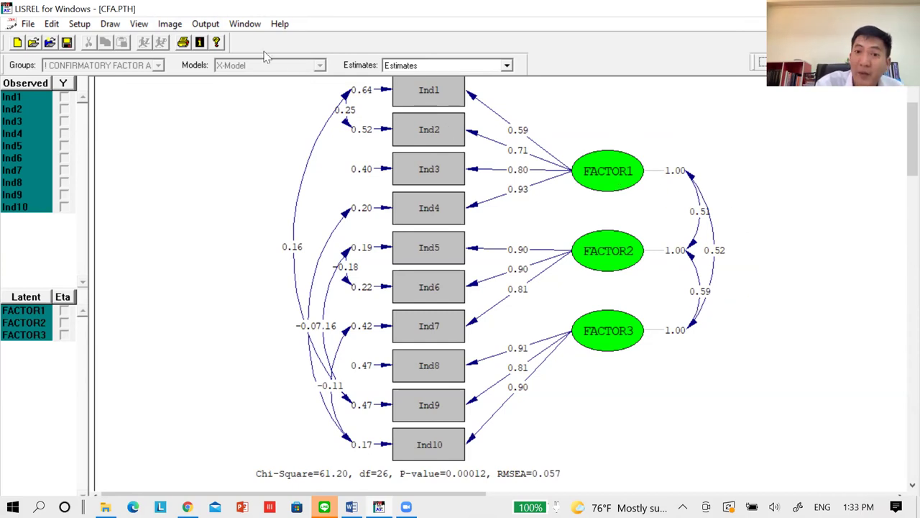
Open CFA.OUT from the run with TD 10 4 freed and check the maximum modification index at its end.
click(244, 24)
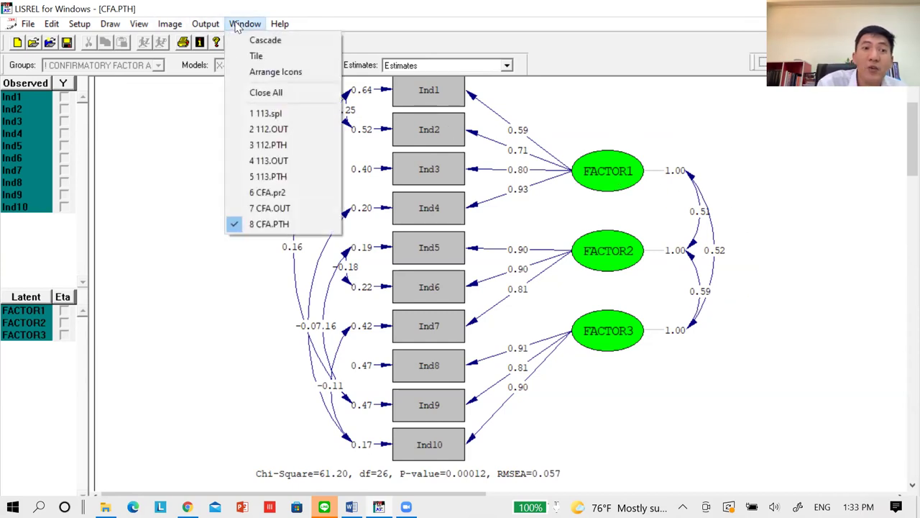
click(268, 209)
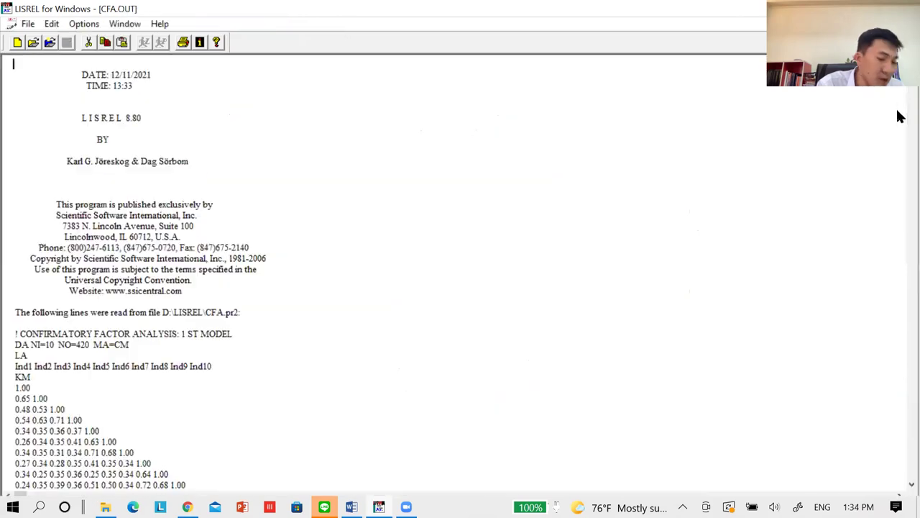
drag(910, 120, 889, 458)
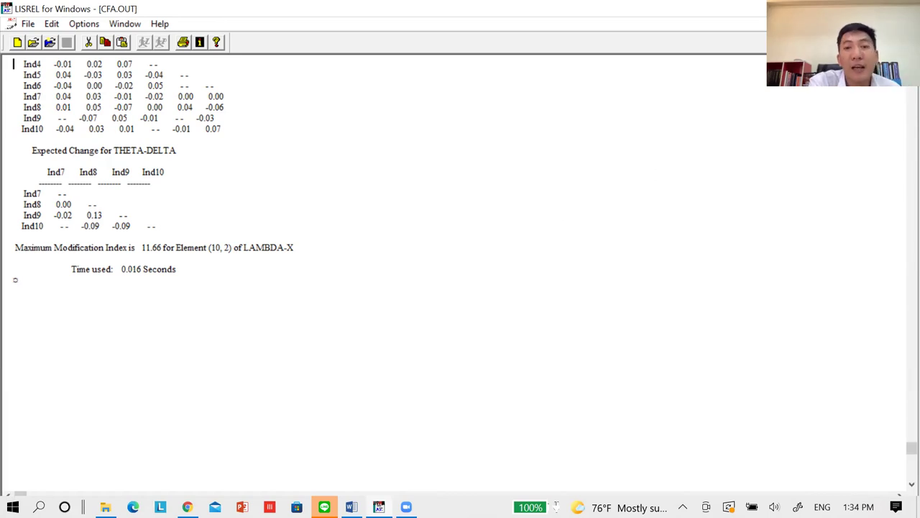
Examine the THETA-DELTA modification indices in CFA.OUT for the largest error covariance candidate, and highlight the Ind9 with Ind8 index.
key(Up)
key(Up)
key(Up)
key(Up)
key(Up)
key(Up)
key(Up)
key(Up)
key(Up)
key(Up)
key(Up)
key(Up)
key(Up)
key(Up)
key(Up)
key(Up)
key(Up)
key(Up)
key(Up)
key(Up)
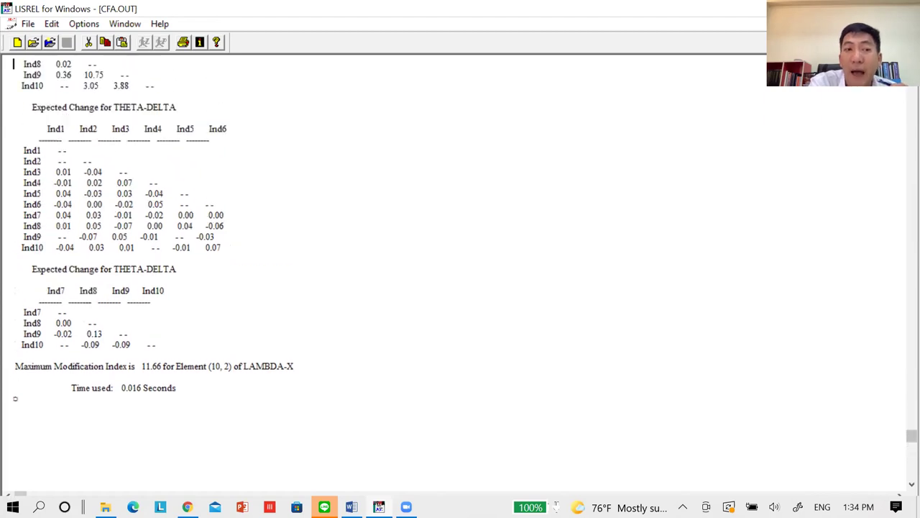
key(Up)
key(Up)
key(Up)
key(Up)
key(Up)
key(Up)
key(Up)
key(Up)
key(Up)
key(Up)
key(Up)
key(Up)
key(Up)
key(Up)
key(Up)
key(Up)
key(Up)
key(Up)
key(Up)
key(Up)
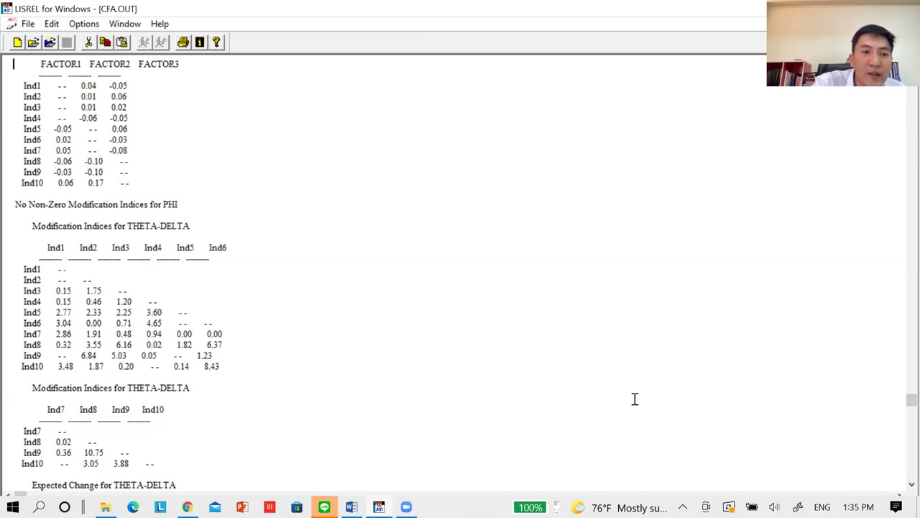
click(911, 483)
click(912, 483)
click(912, 484)
click(912, 484)
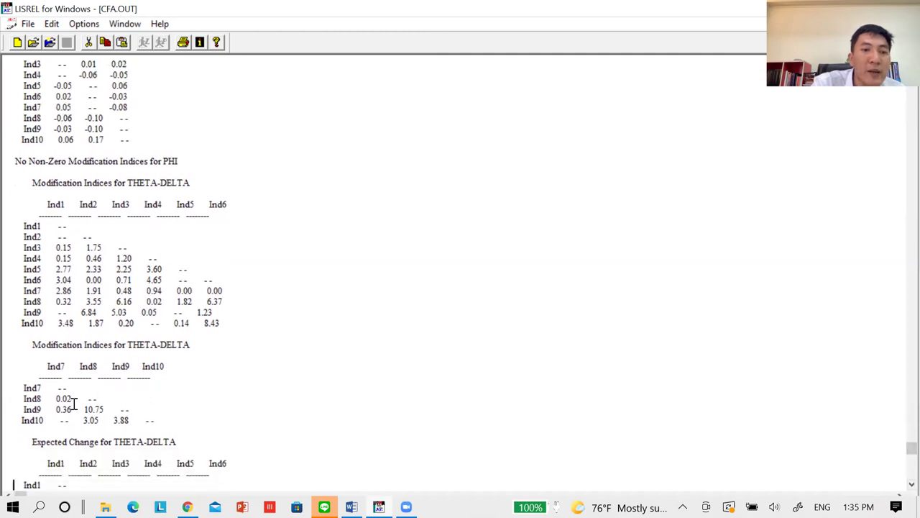
drag(82, 409, 107, 410)
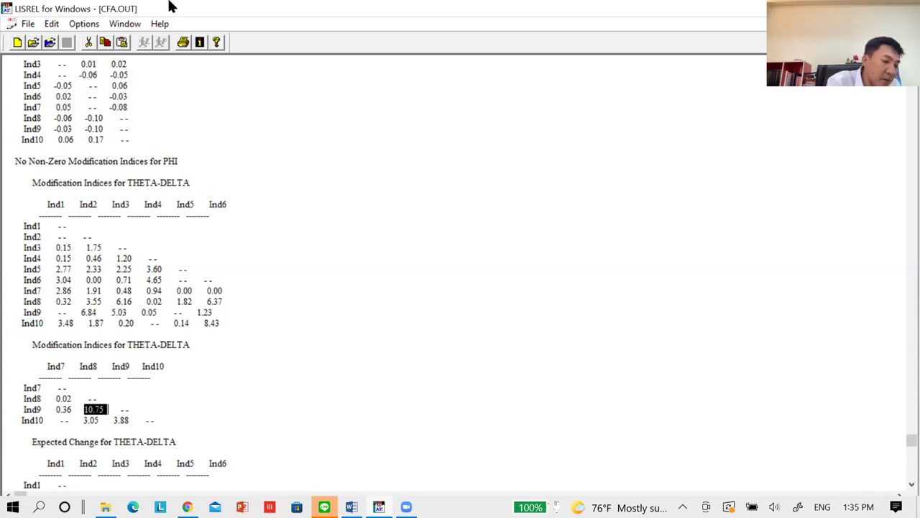
Recheck which matrix element the maximum modification index line at the end of CFA.OUT refers to.
click(143, 24)
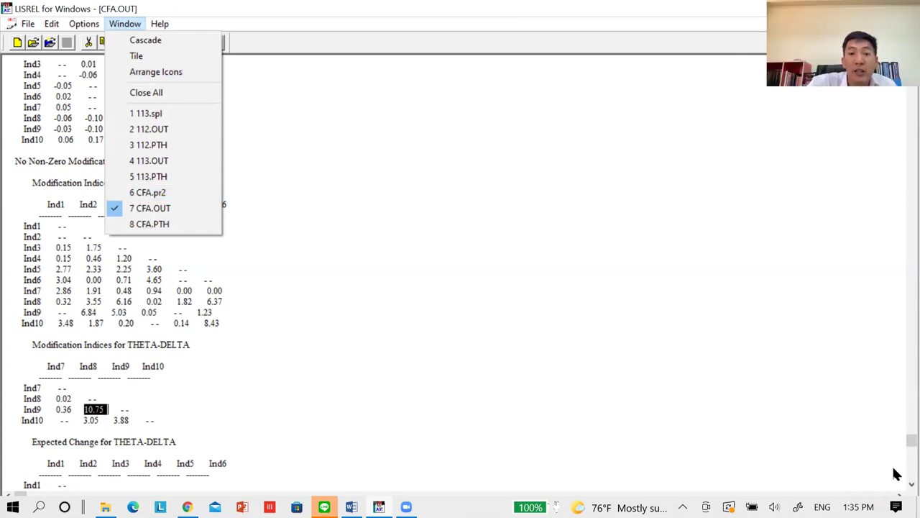
click(909, 484)
drag(908, 484, 909, 484)
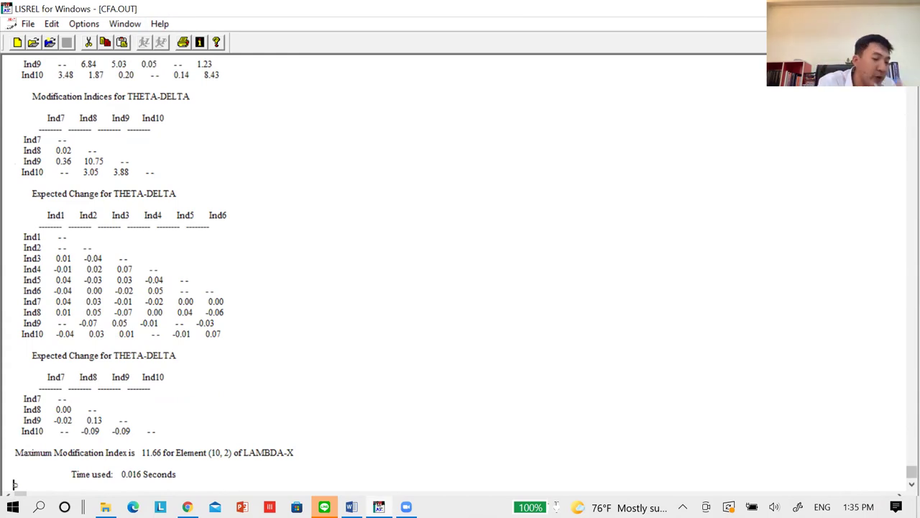
In CFA.pr2, append TD 8 9 to the FR TD line, and rerun the model.
click(123, 25)
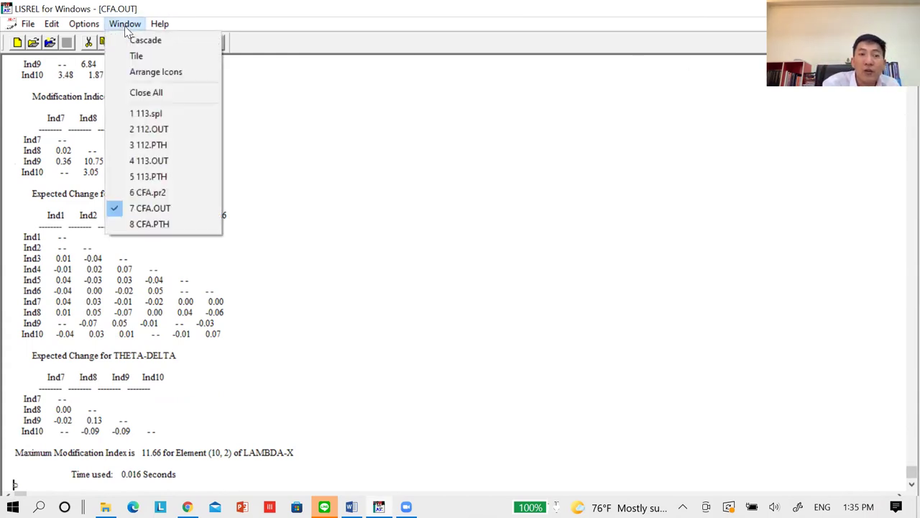
click(149, 192)
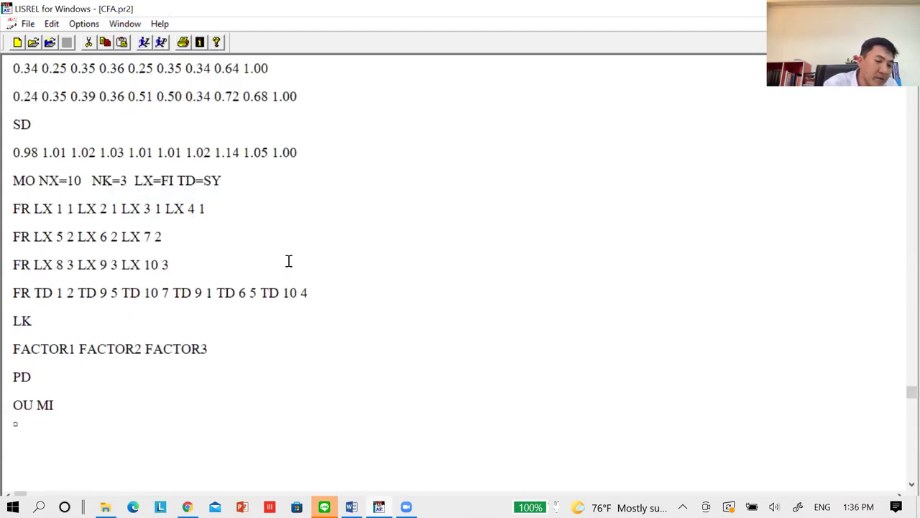
text(TD 8 9)
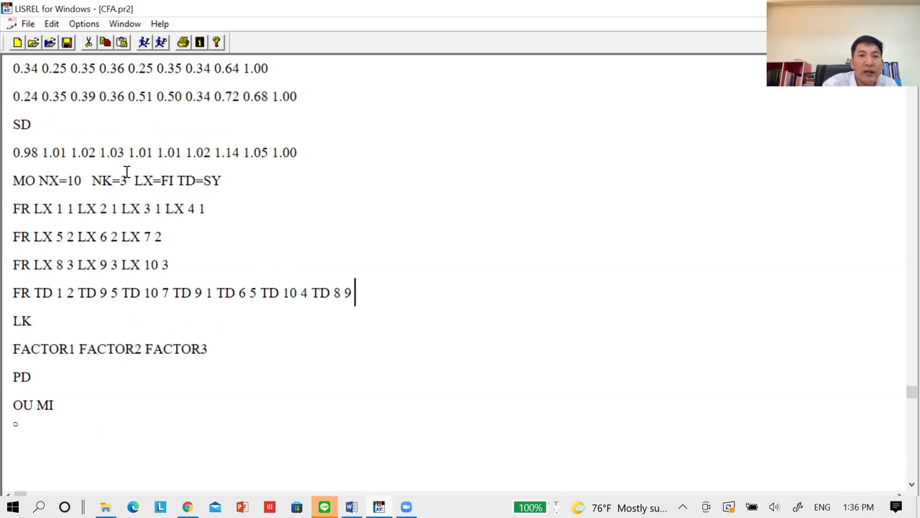
click(143, 41)
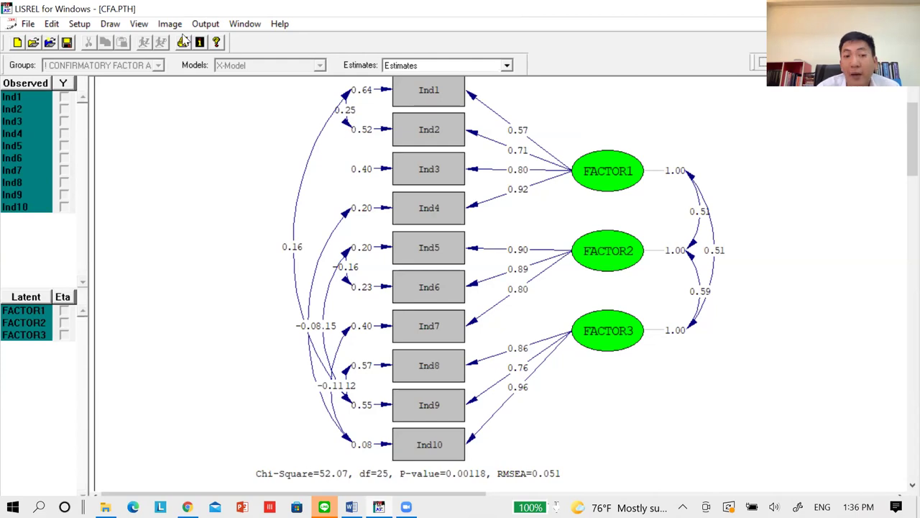
Open CFA.OUT from the run with TD 8 9 freed and find the element with the maximum modification index.
click(205, 25)
click(245, 24)
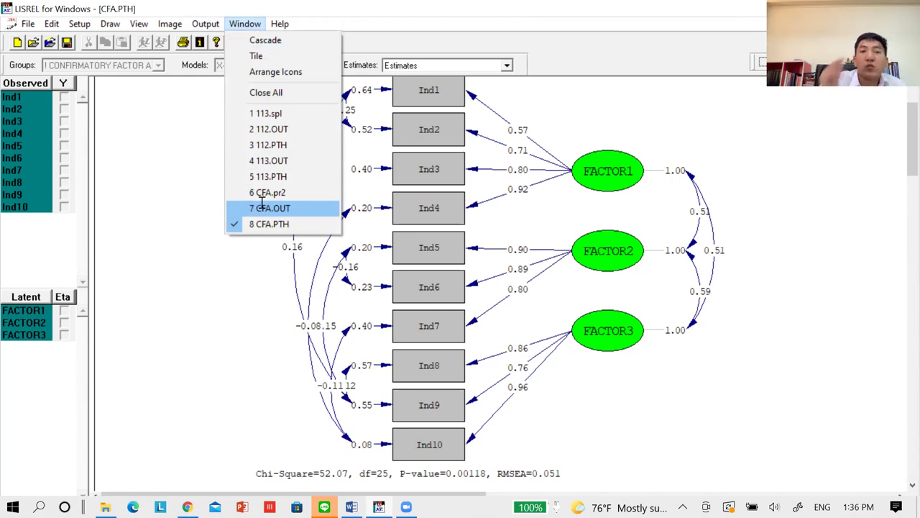
click(264, 208)
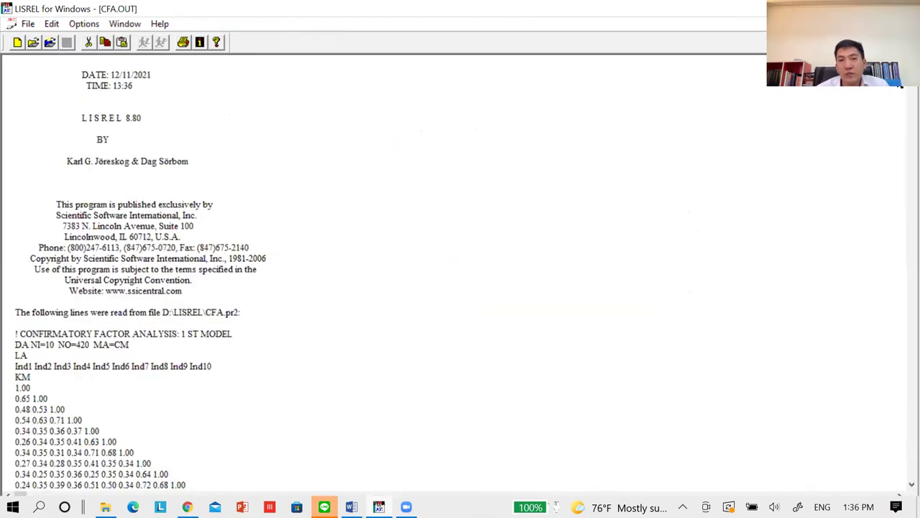
drag(910, 283, 898, 479)
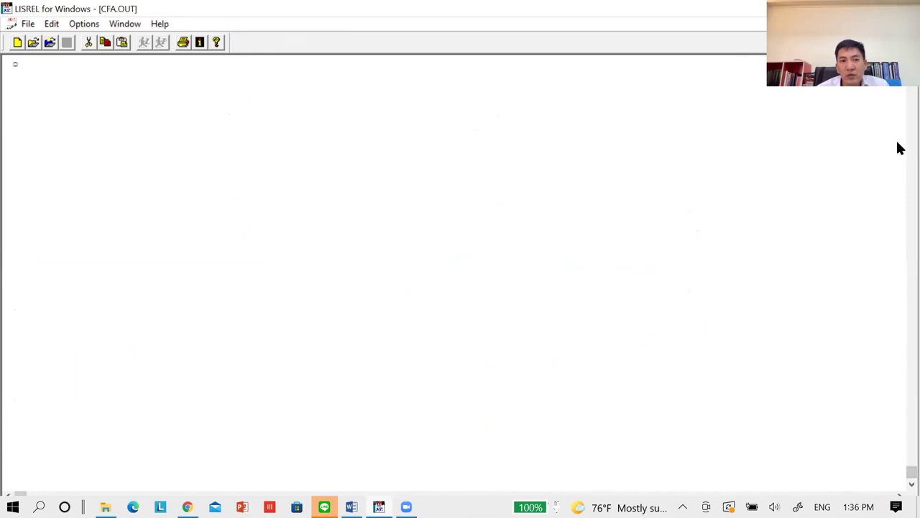
scroll(158, 187, up, 8)
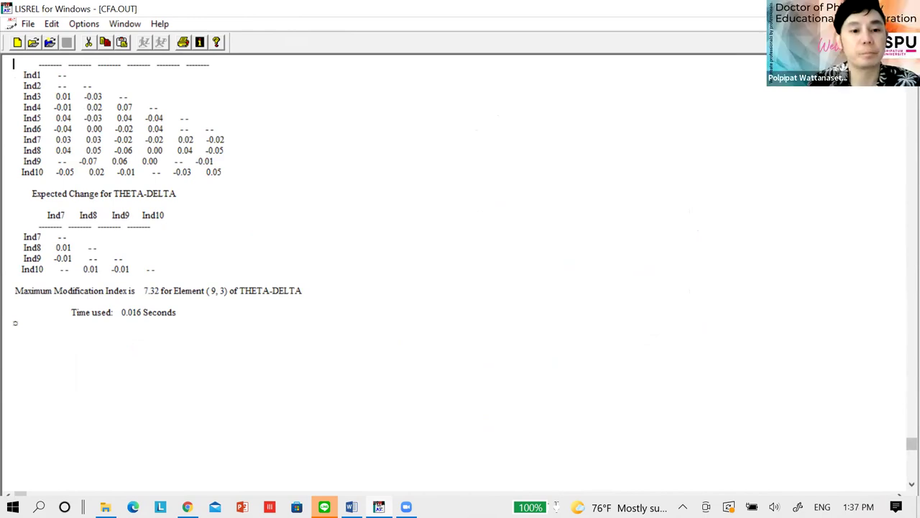
In CFA.pr2, append TD 9 3 to the FR TD line, and rerun the model.
click(129, 24)
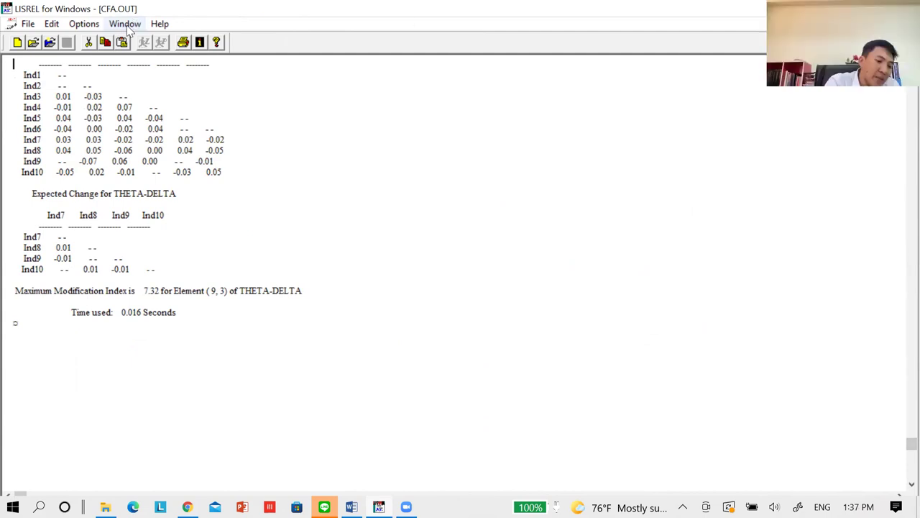
click(148, 192)
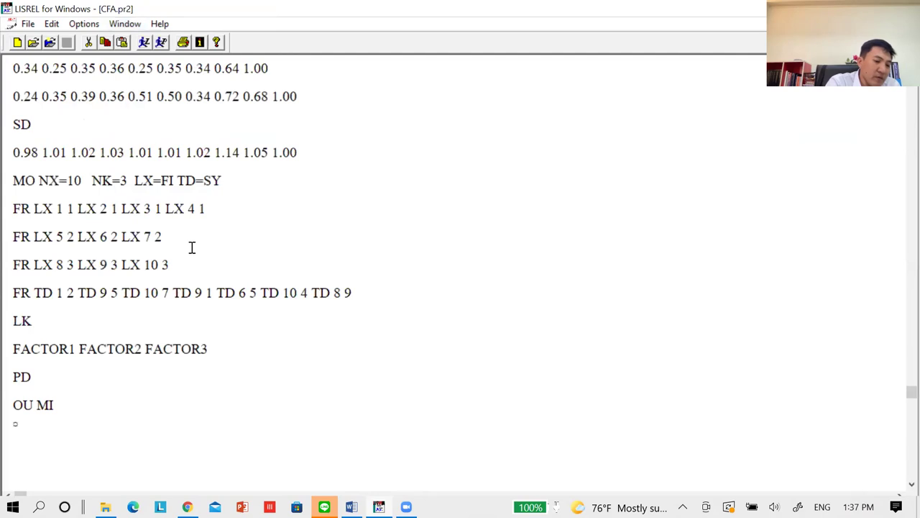
text(TD 9 3)
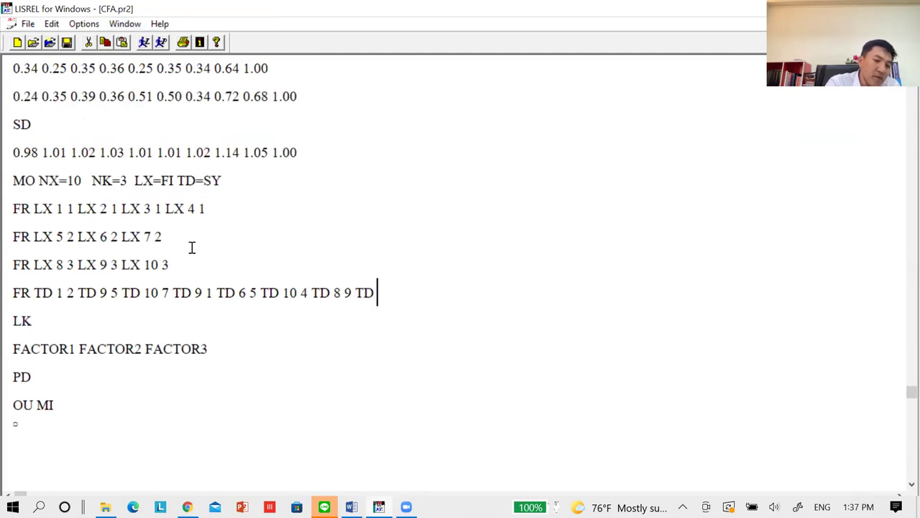
click(144, 43)
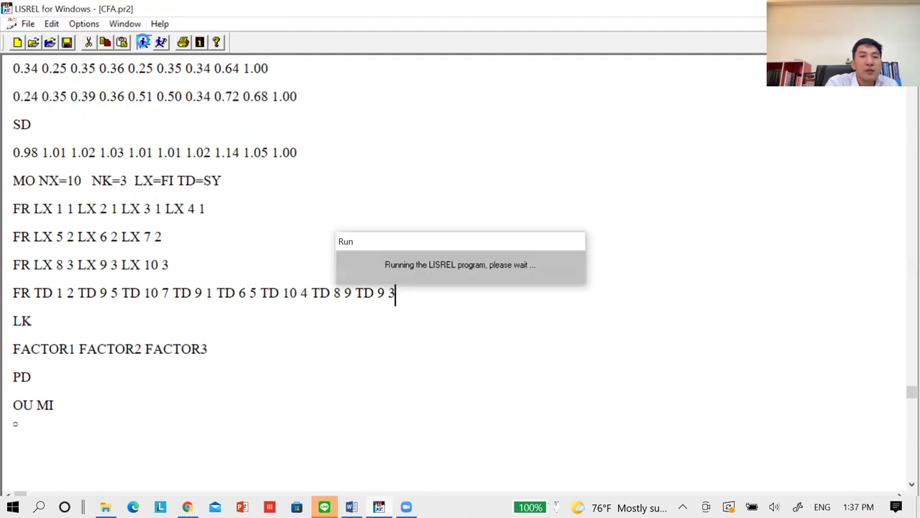
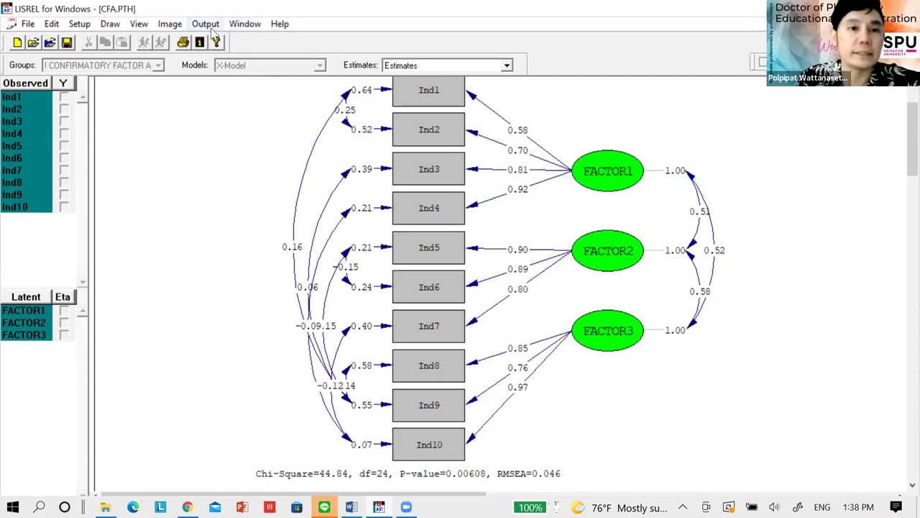
Open CFA.OUT from the run with TD 9 3 freed and find the element with the maximum modification index.
click(212, 27)
mouse_move(245, 29)
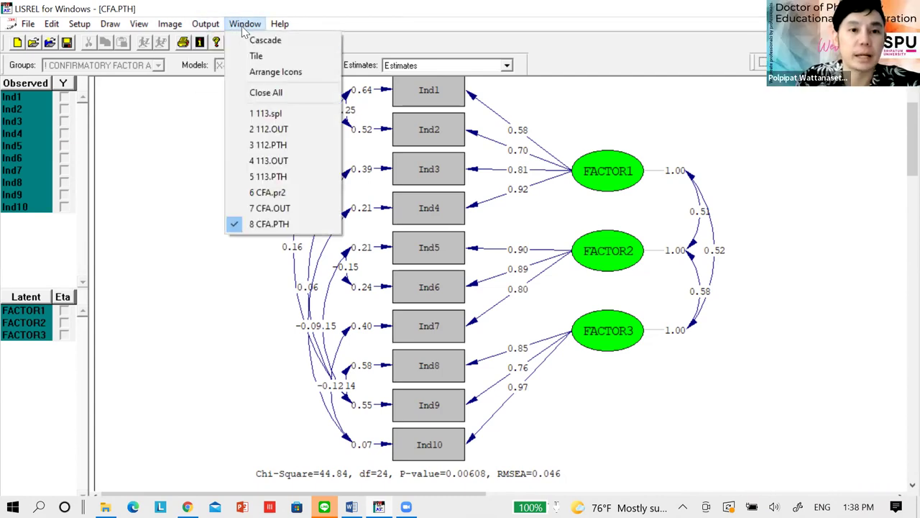
click(266, 208)
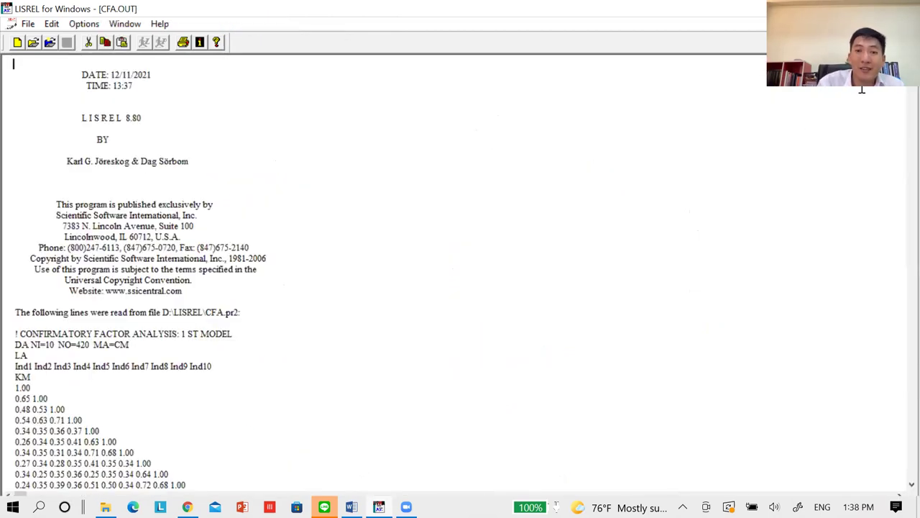
drag(900, 94, 906, 448)
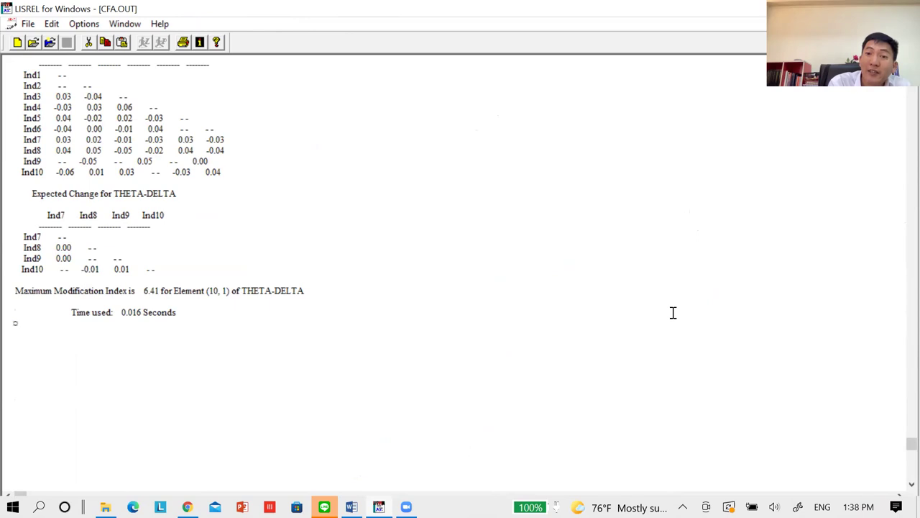
In CFA.pr2, append TD 10 1 to the FR TD line, and rerun the model.
click(124, 24)
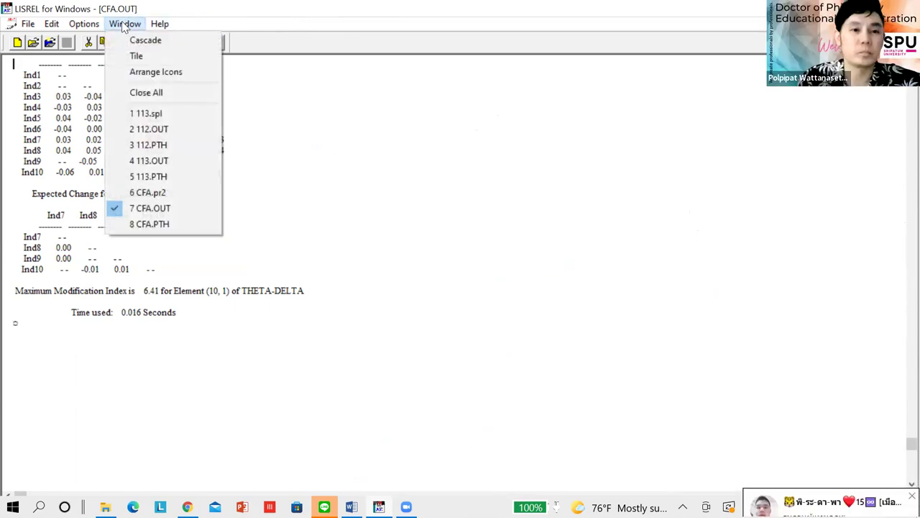
click(147, 193)
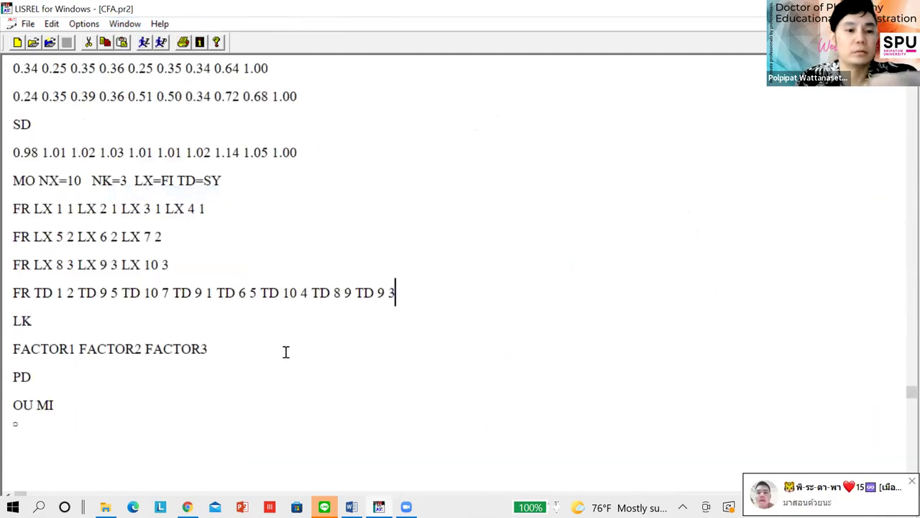
text(TD)
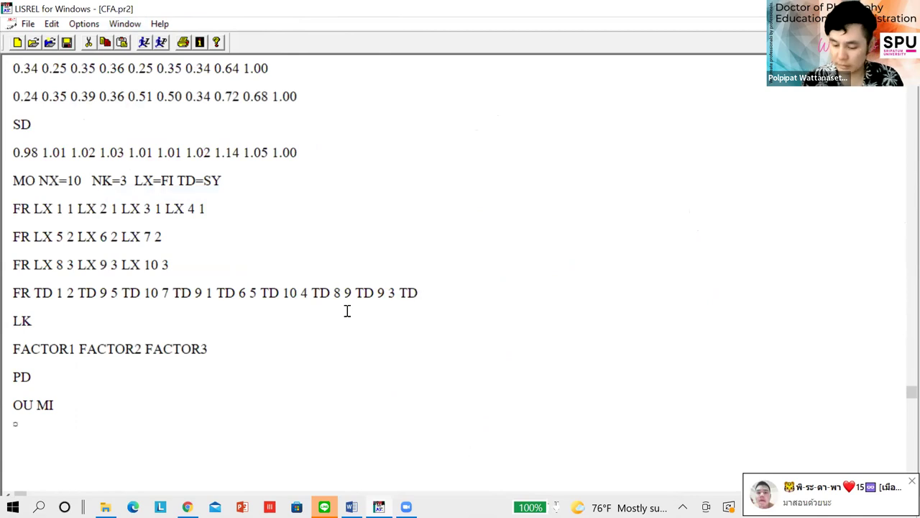
text( 10 1)
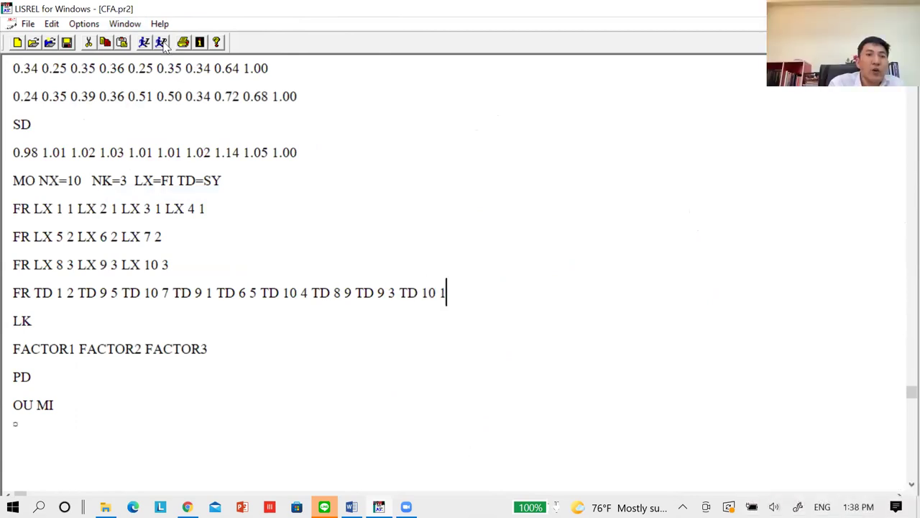
click(144, 42)
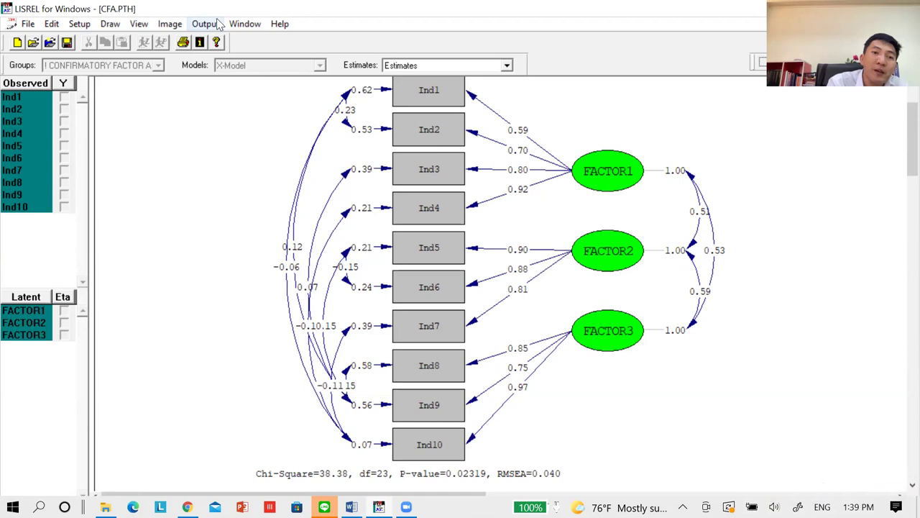
Open CFA.OUT from the run with TD 10 1 freed and find the element with the maximum modification index.
click(244, 24)
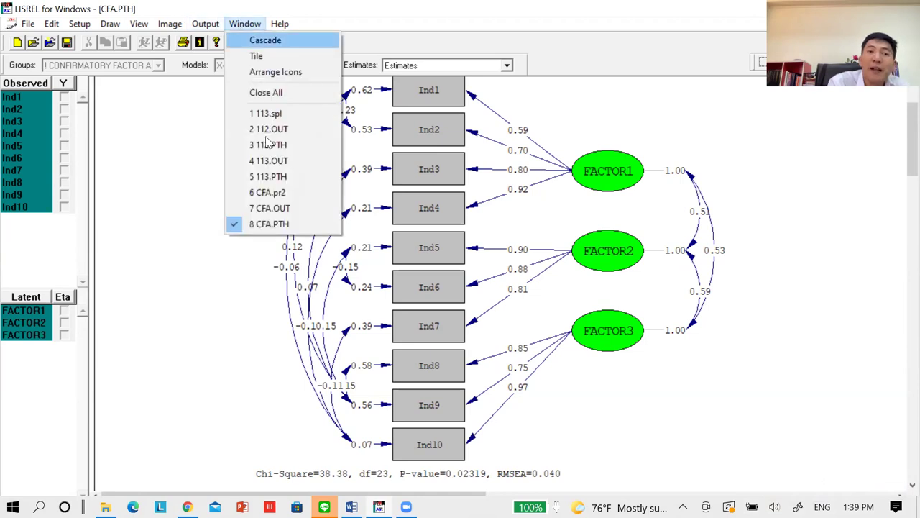
click(270, 208)
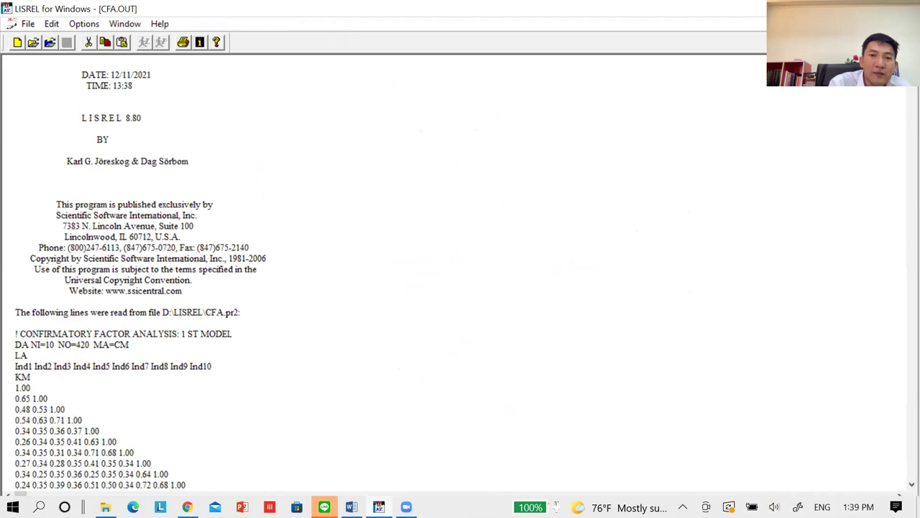
drag(912, 63, 906, 458)
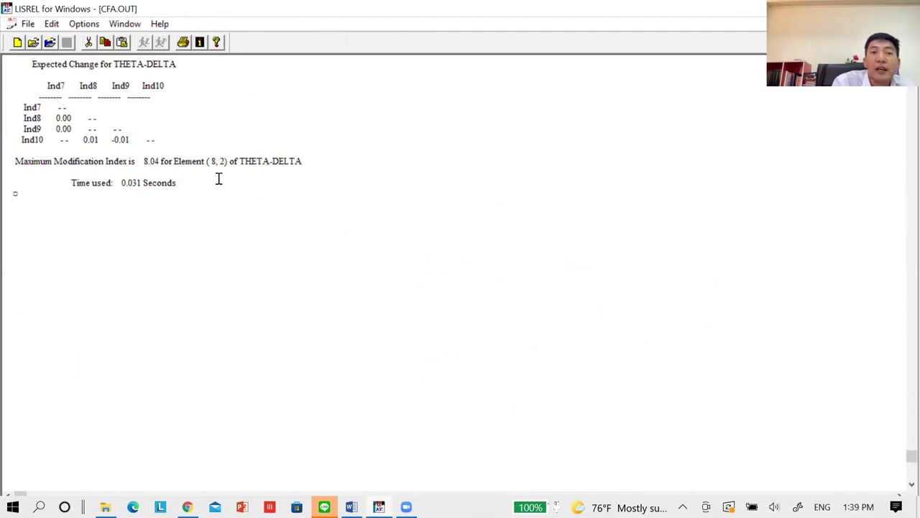
In CFA.pr2, append TD 8 2 to the FR TD line, and rerun the model.
click(126, 24)
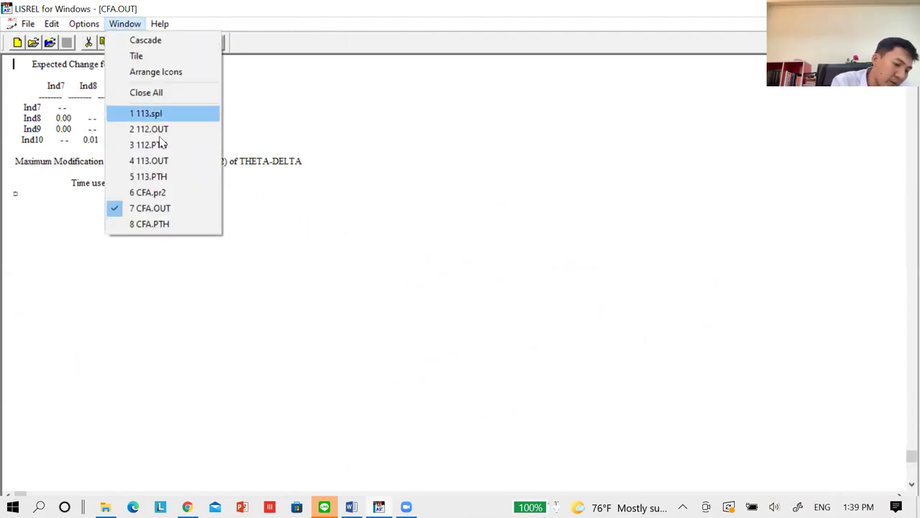
click(161, 191)
text(TD 8 2)
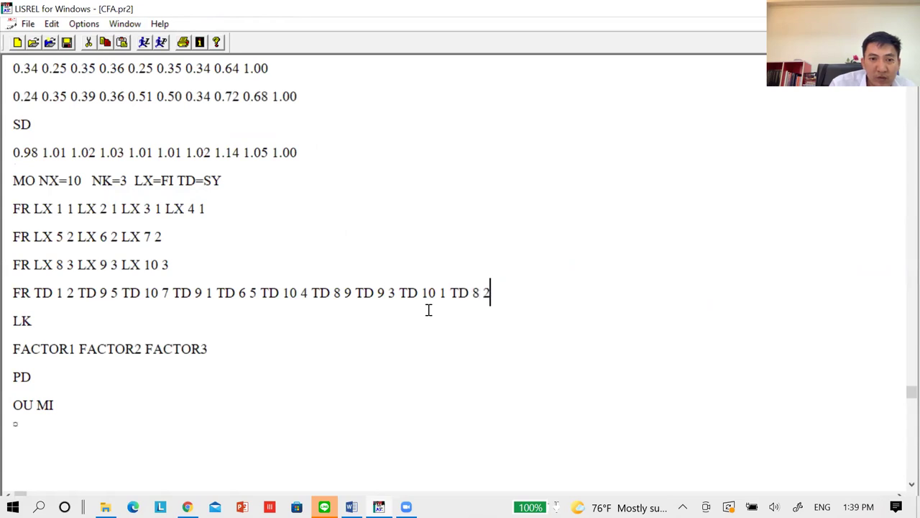
click(144, 43)
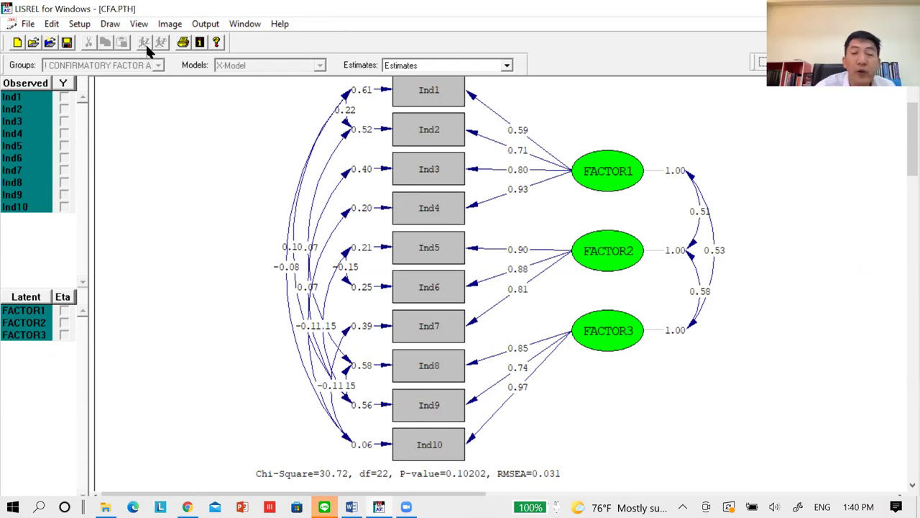
Open CFA.OUT from the run with TD 8 2 freed and locate the Goodness of Fit Statistics section.
click(241, 26)
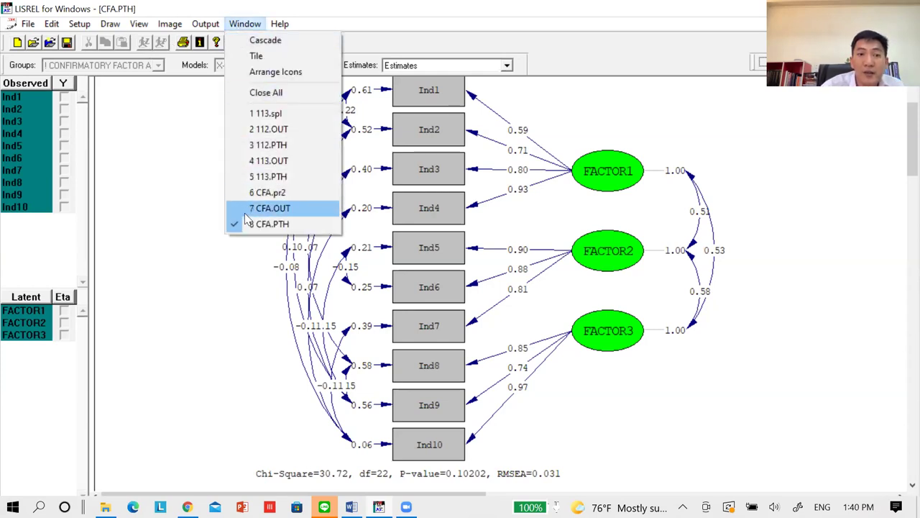
click(266, 208)
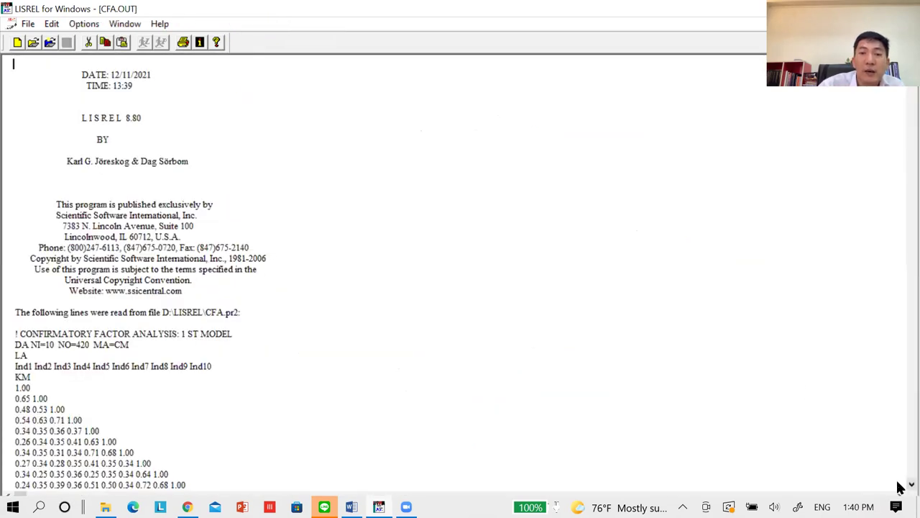
scroll(899, 460, down, 2)
drag(911, 119, 901, 445)
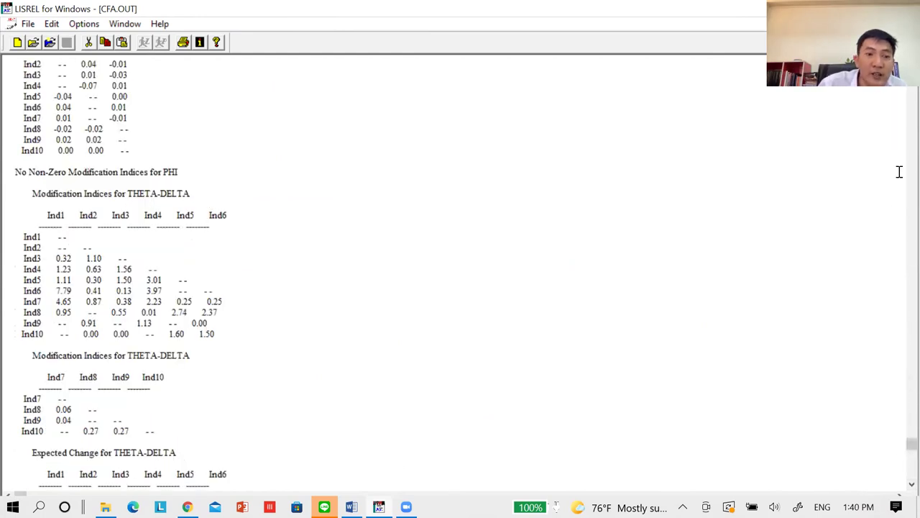
click(911, 61)
key(Up)
key(Up)
key(Up)
key(Up)
key(Up)
key(Up)
key(Up)
key(Up)
key(Up)
key(Up)
key(Up)
key(Up)
key(Up)
key(Up)
key(Up)
key(Up)
key(Up)
key(Up)
key(Up)
key(Up)
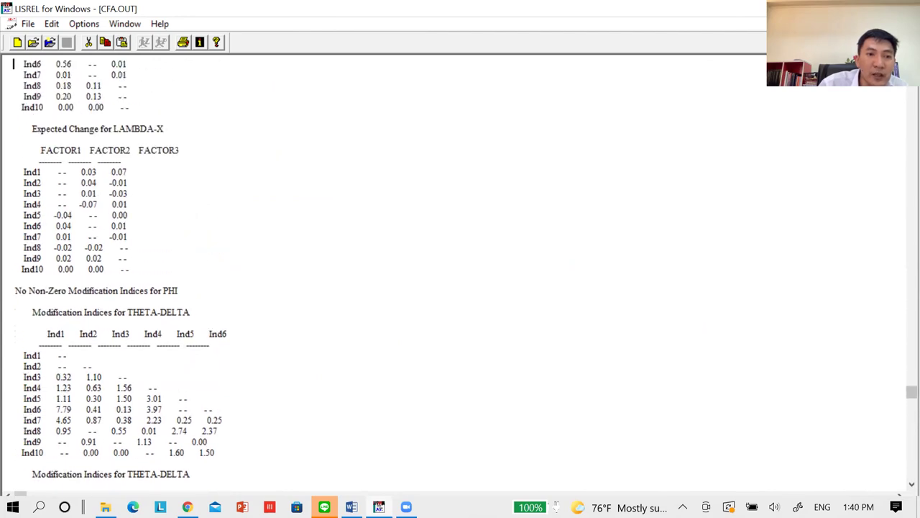
key(Up)
key(Up)
key(Up)
key(Up)
key(Up)
key(Up)
key(Up)
key(Up)
key(Up)
key(Up)
key(Up)
key(Up)
key(Up)
key(Up)
key(Up)
key(Up)
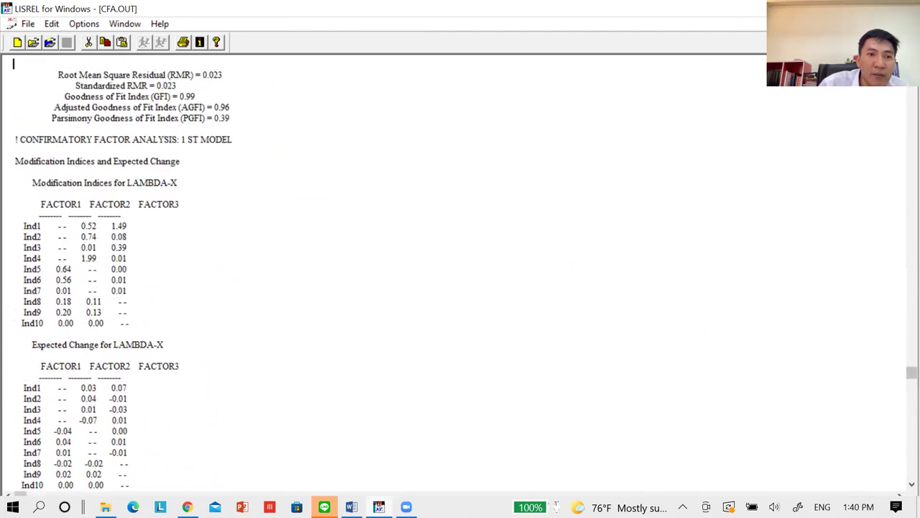
key(Up)
key(Up)
key(Up)
key(Up)
key(Up)
key(Up)
key(Up)
key(Up)
key(Up)
key(Up)
key(Up)
key(Up)
key(Up)
key(Up)
key(Up)
key(Up)
key(Up)
key(Up)
key(Up)
key(Up)
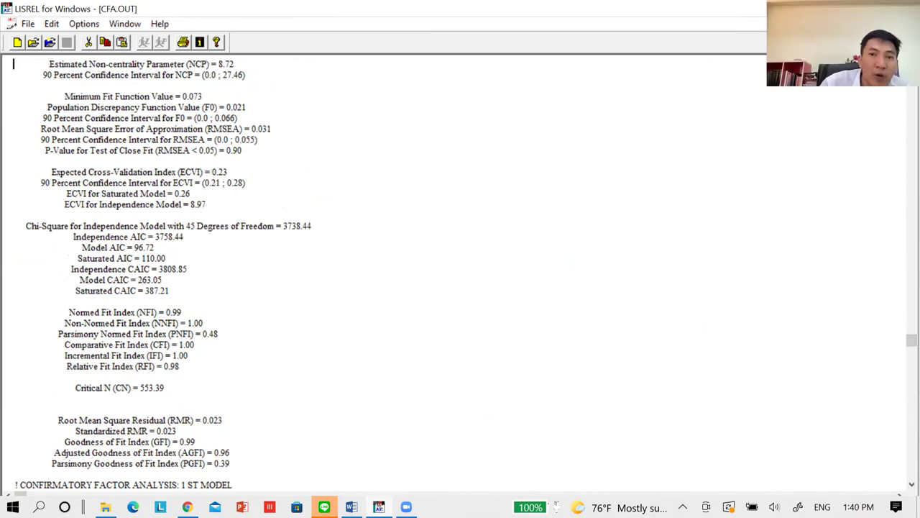
key(Up)
key(Up)
key(Up)
key(Up)
key(Up)
key(Up)
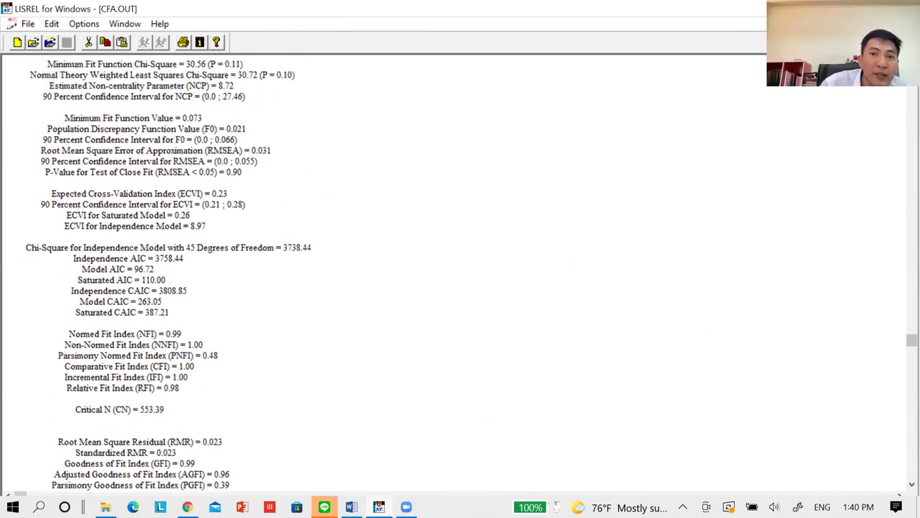
key(Up)
key(Up)
key(Up)
key(Up)
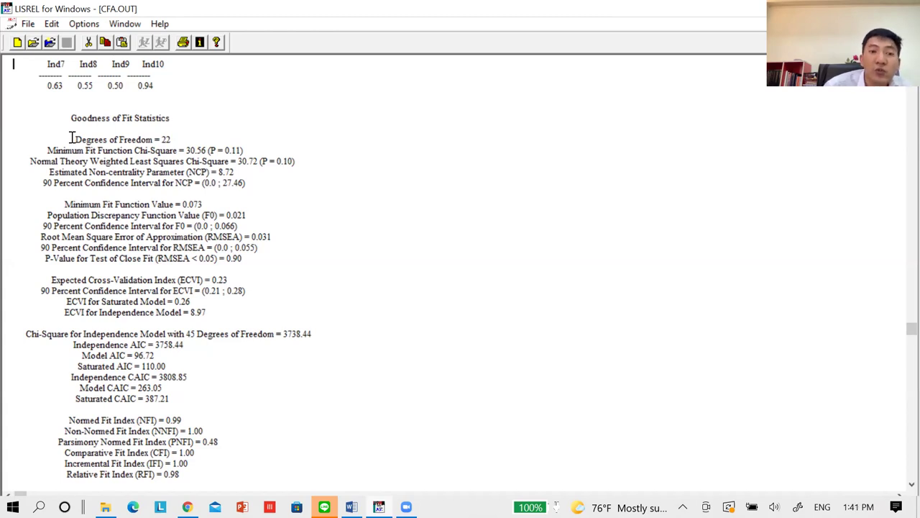
Check the RMSEA line in the fit statistics, and highlight the Normed Fit Index and Non-Normed Fit Index lines.
click(276, 236)
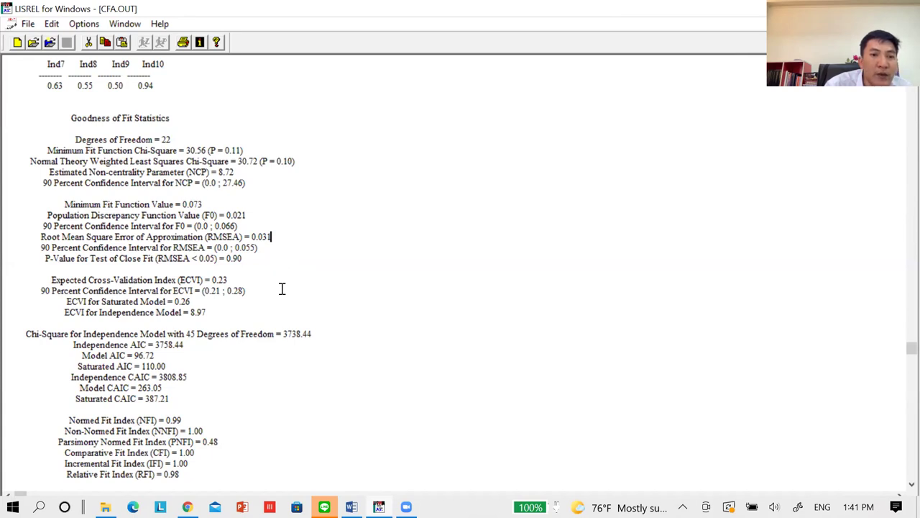
click(912, 483)
click(910, 485)
click(911, 485)
click(910, 485)
click(910, 484)
click(912, 484)
click(911, 484)
click(912, 484)
click(911, 484)
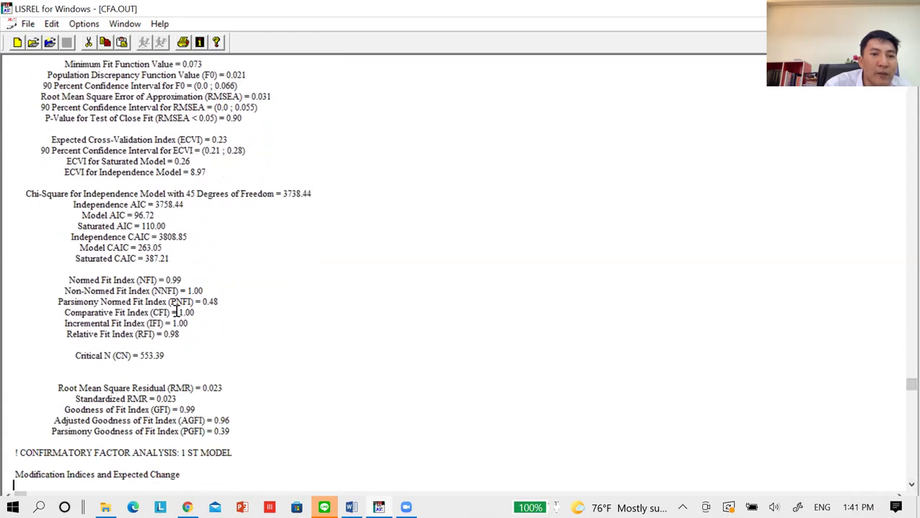
drag(192, 280, 64, 279)
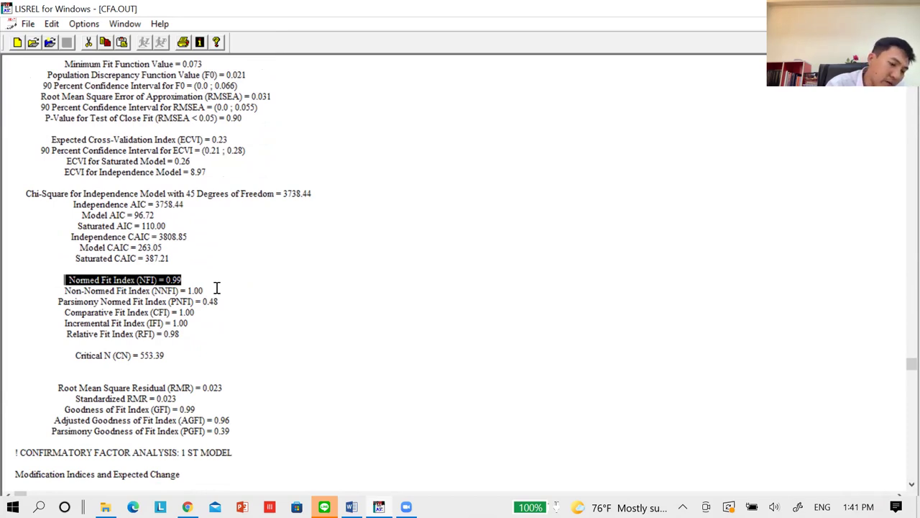
drag(208, 290, 62, 291)
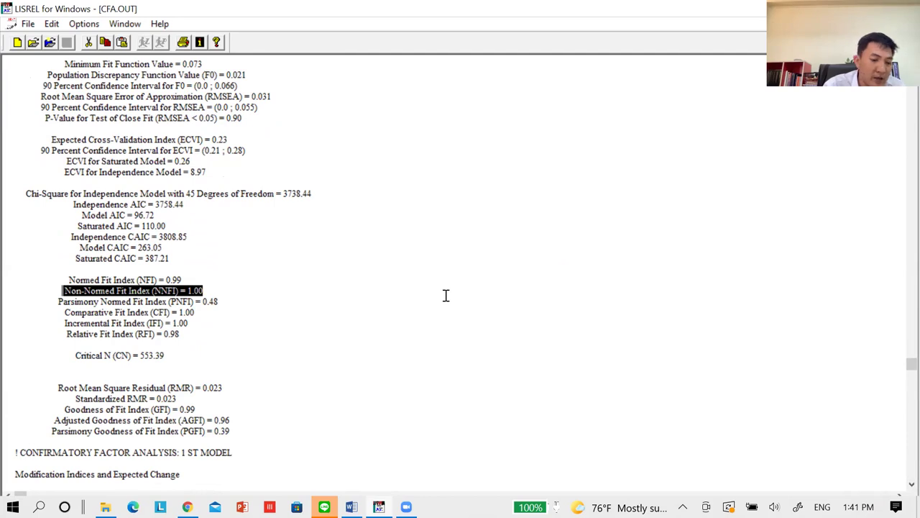
Highlight the GFI, AGFI, Root Mean Square Residual and Standardized RMR lines one after another to review them.
drag(198, 408, 58, 408)
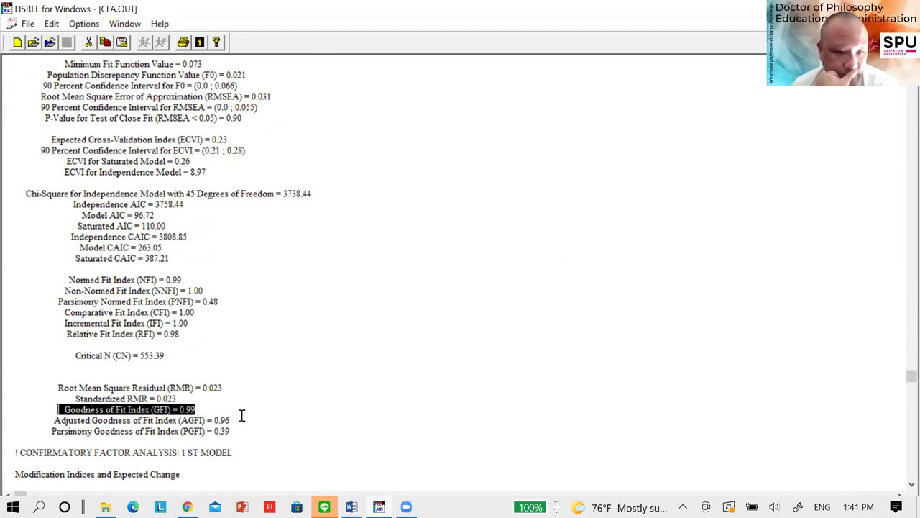
drag(230, 420, 57, 417)
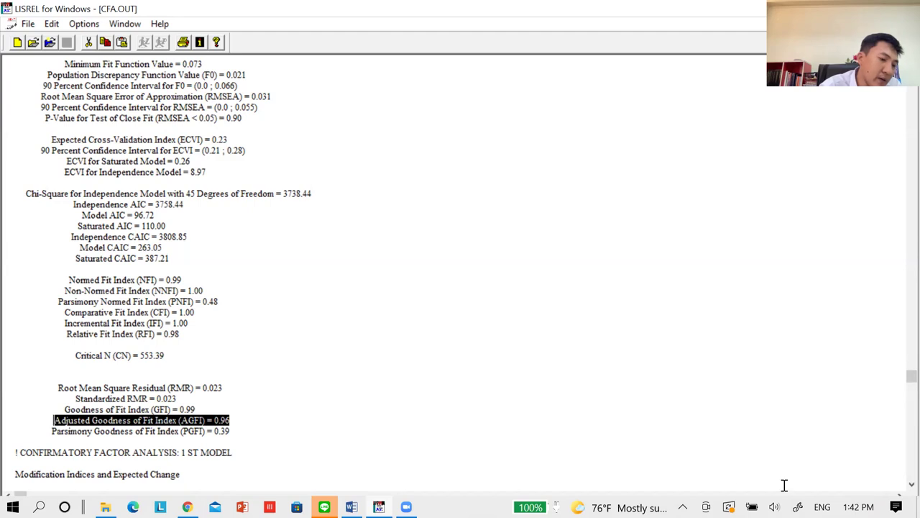
drag(226, 386, 189, 379)
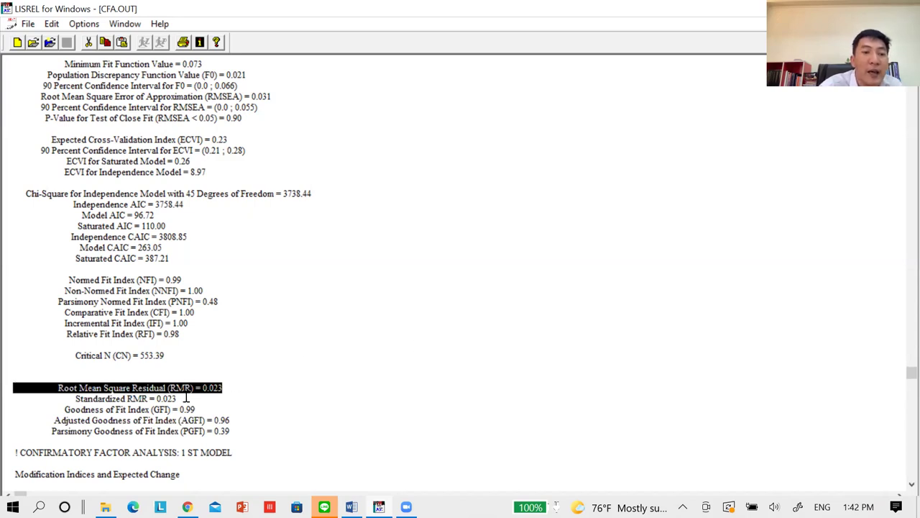
drag(185, 397, 75, 396)
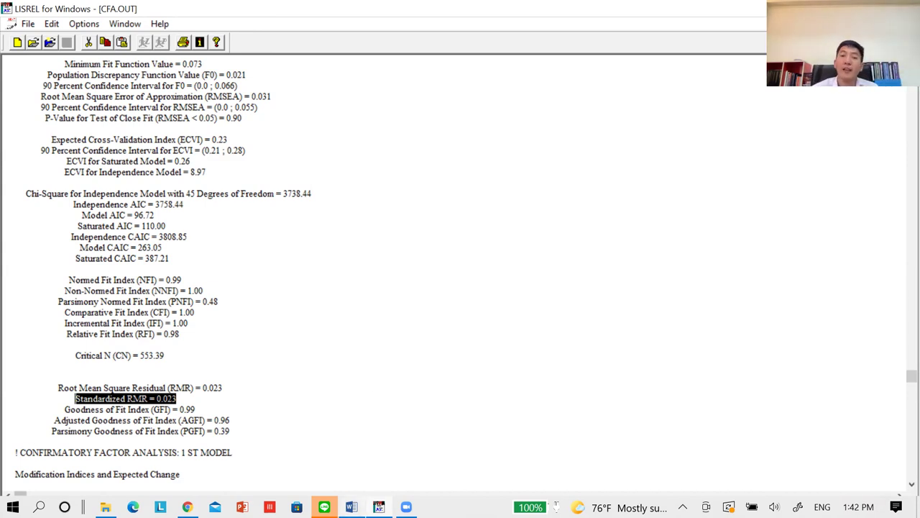
Continue past the fit statistics in CFA.OUT to view the modification indices for LAMBDA-X.
mouse_move(351, 505)
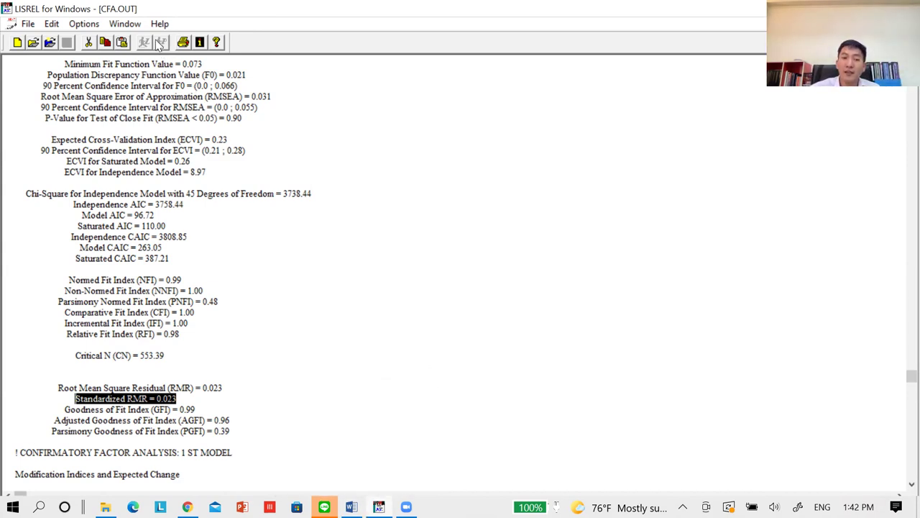
click(126, 24)
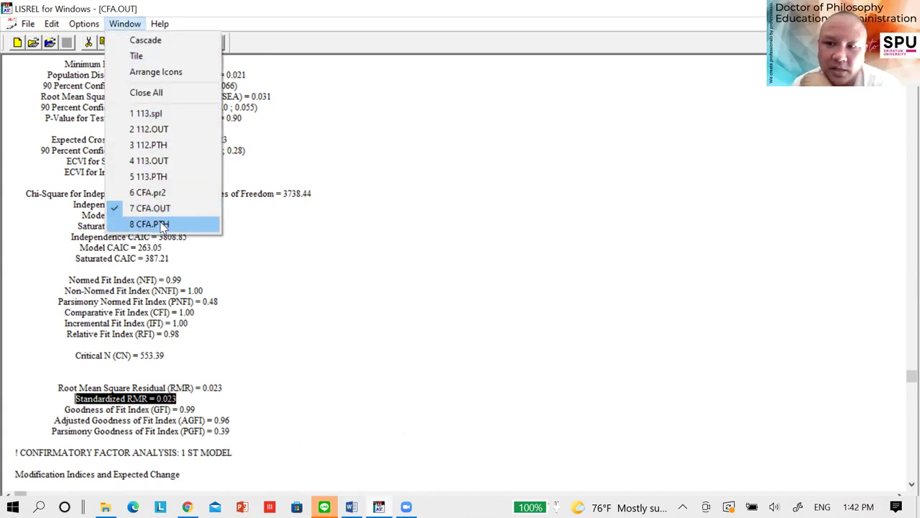
click(615, 210)
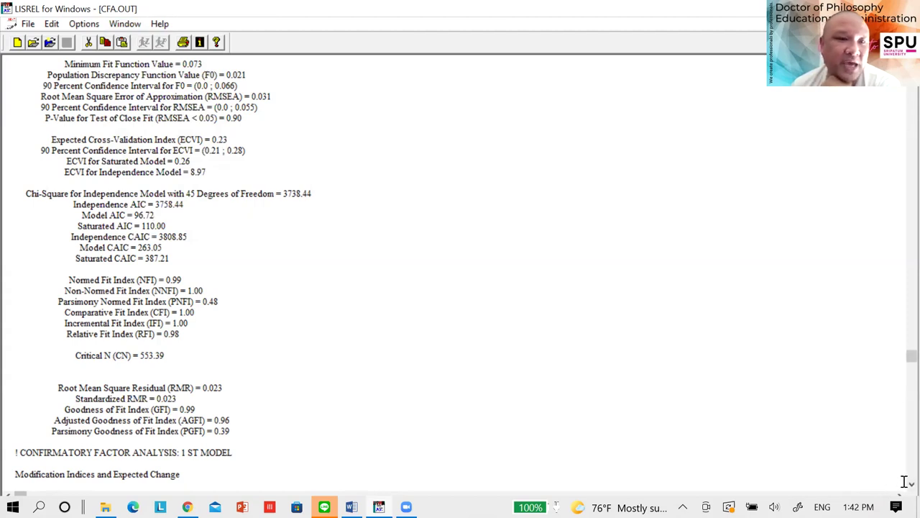
scroll(901, 488, down, 3)
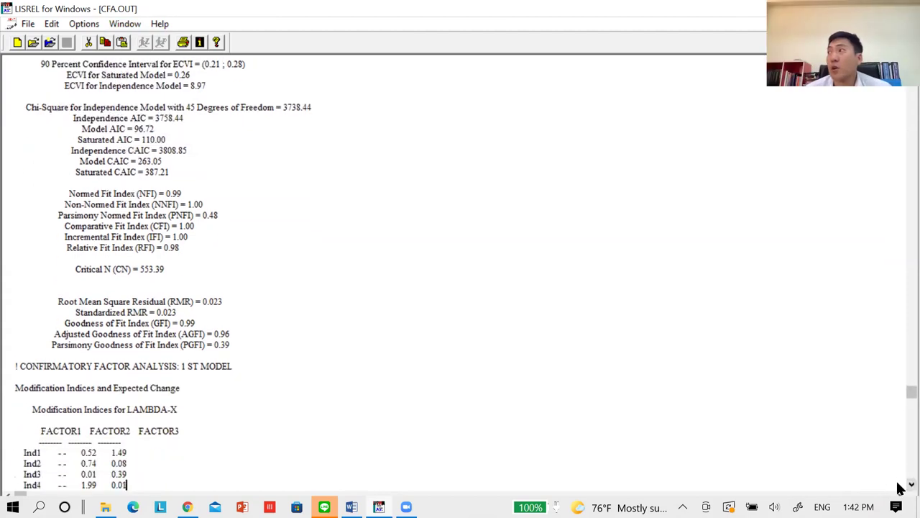
scroll(900, 489, down, 7)
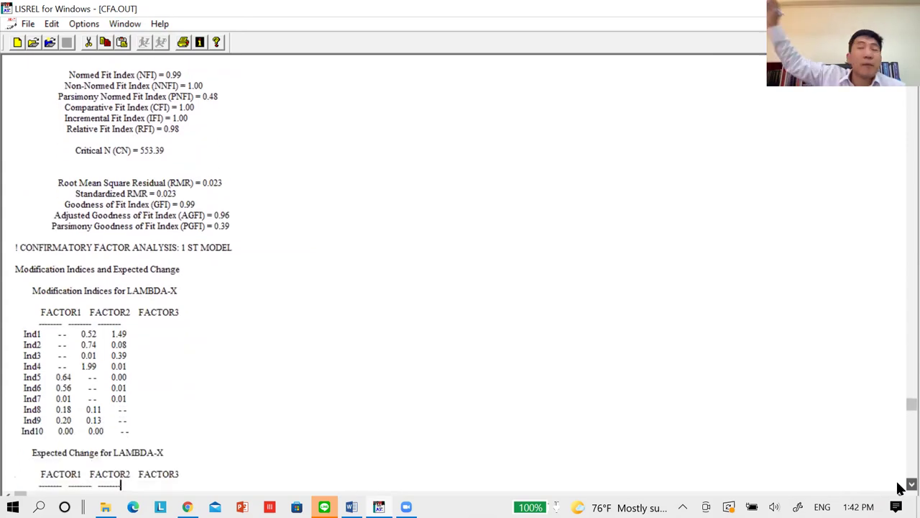
Examine the modification indices and expected changes for THETA-DELTA through to the end of CFA.OUT.
scroll(900, 489, down, 3)
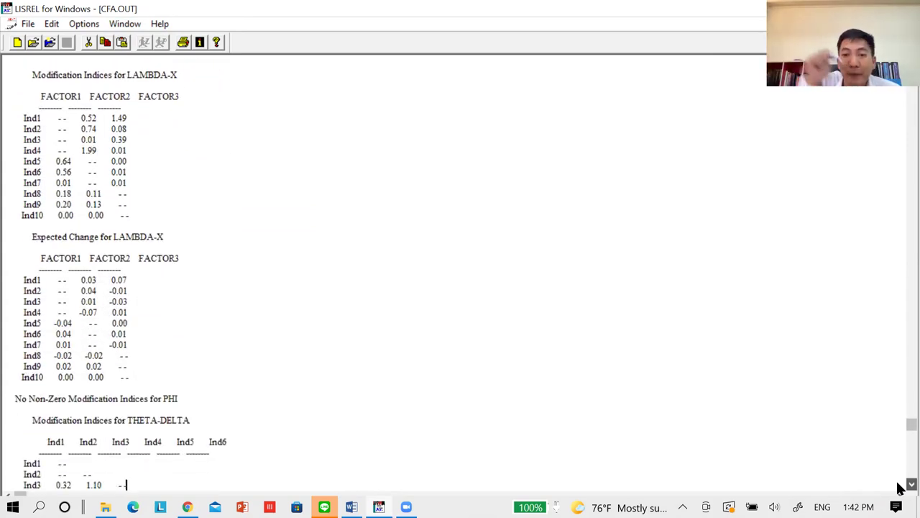
scroll(900, 489, down, 15)
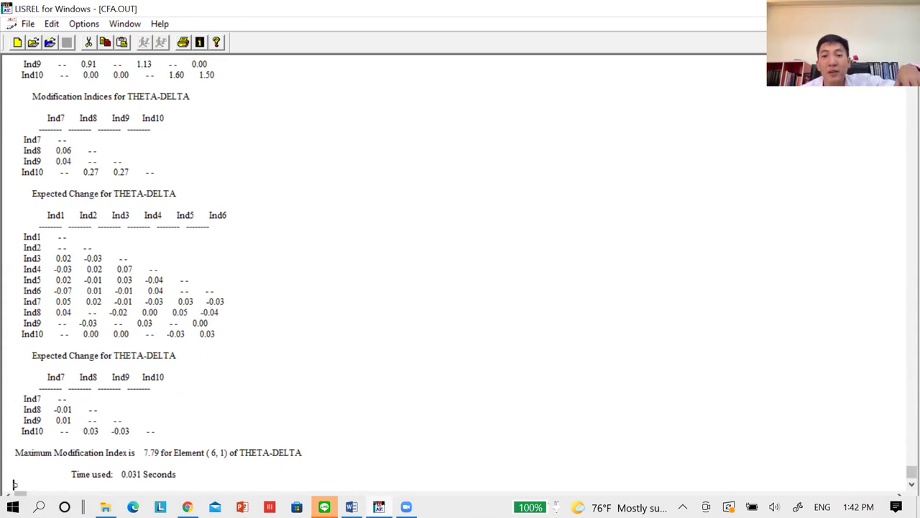
key(Up)
key(Up)
key(Up)
key(Up)
key(Up)
key(Up)
key(Up)
key(Up)
key(Up)
key(Up)
key(Up)
key(Up)
key(Up)
key(Up)
key(Up)
key(Up)
key(Up)
key(Up)
key(Up)
key(Up)
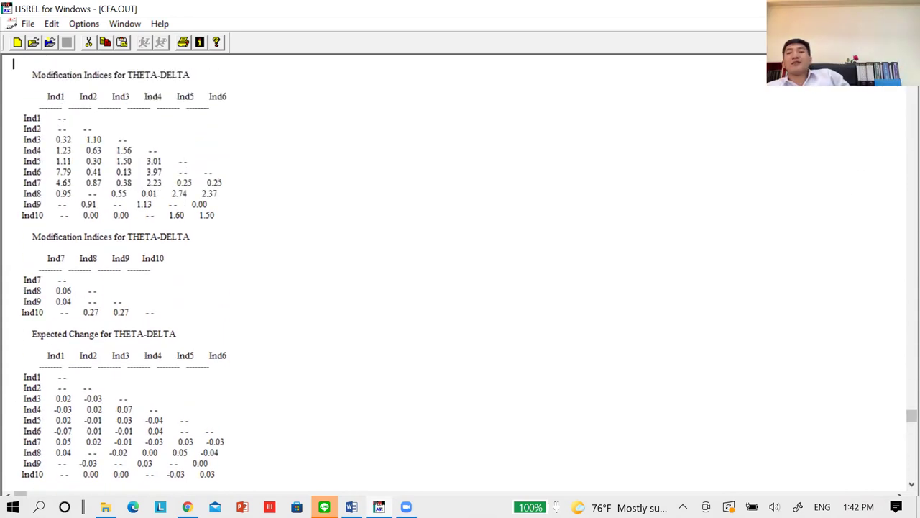
key(Up)
key(Up)
key(Up)
key(Up)
key(Up)
key(Up)
key(Up)
key(Up)
key(Up)
key(Up)
key(Up)
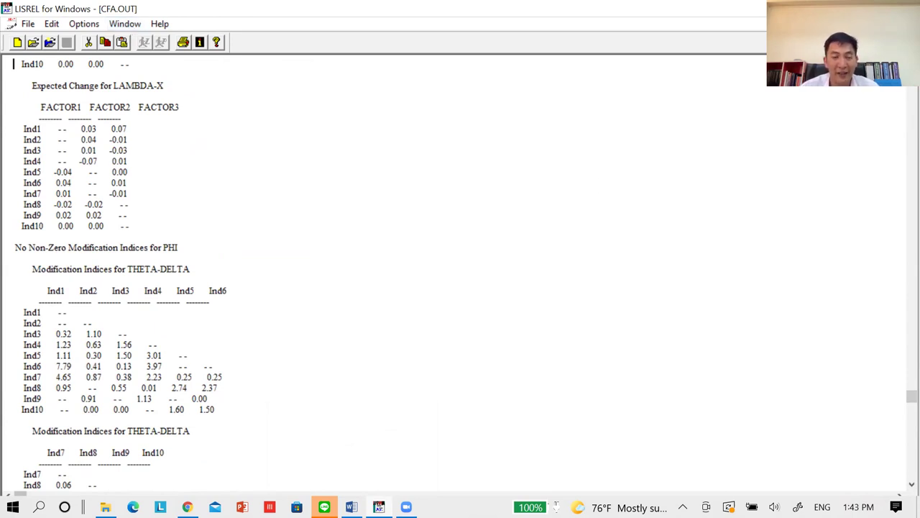
Go back to the goodness-of-fit statistics in CFA.OUT to review RMSEA, NFI, NNFI, RMR, GFI and AGFI.
scroll(288, 273, up, 5)
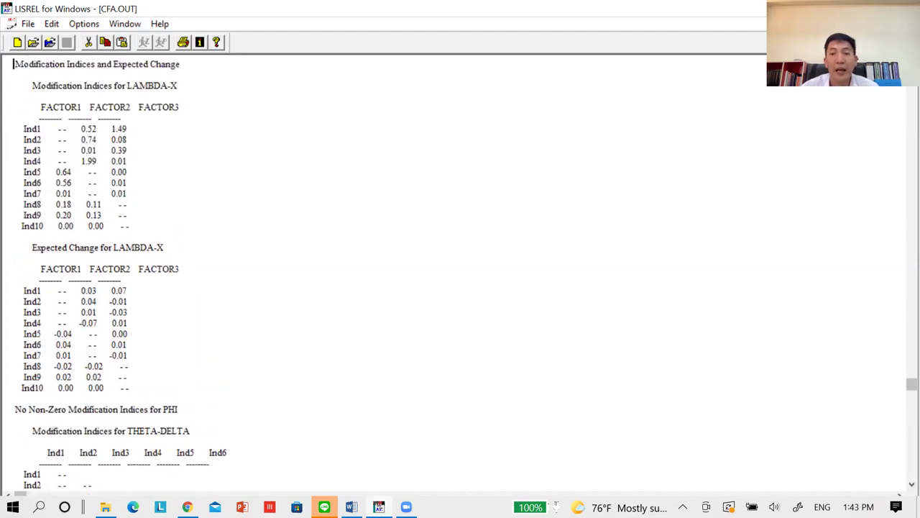
scroll(288, 273, up, 1)
scroll(460, 273, up, 6)
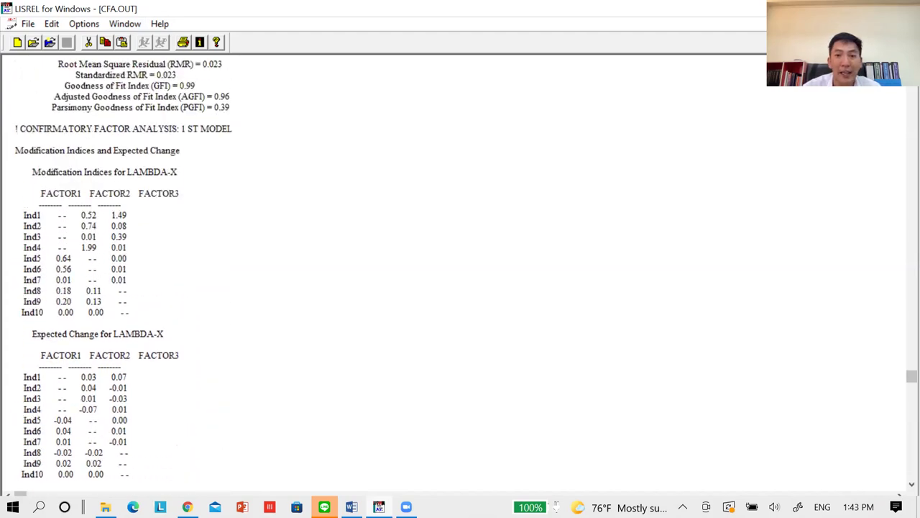
scroll(460, 273, up, 5)
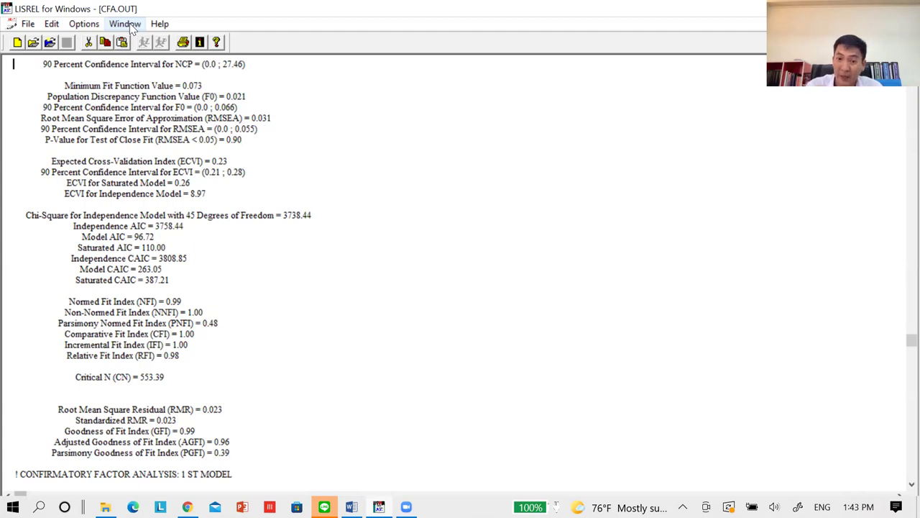
Find the Maximum Modification Index line at the end of CFA.OUT.
click(909, 484)
scroll(900, 489, down, 8)
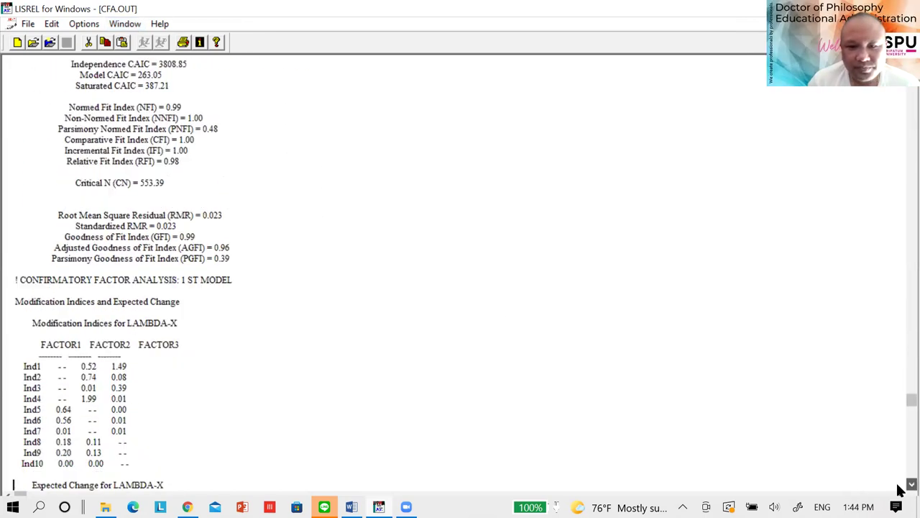
scroll(900, 464, down, 15)
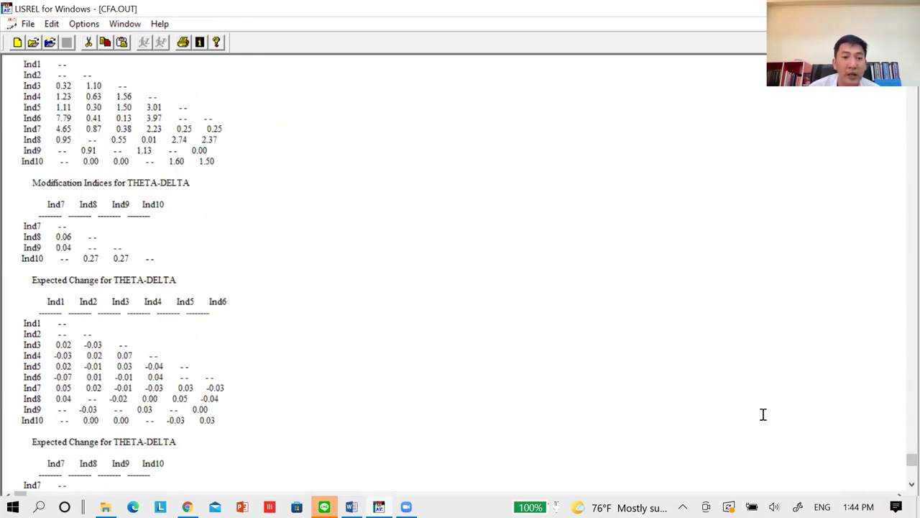
scroll(900, 486, down, 3)
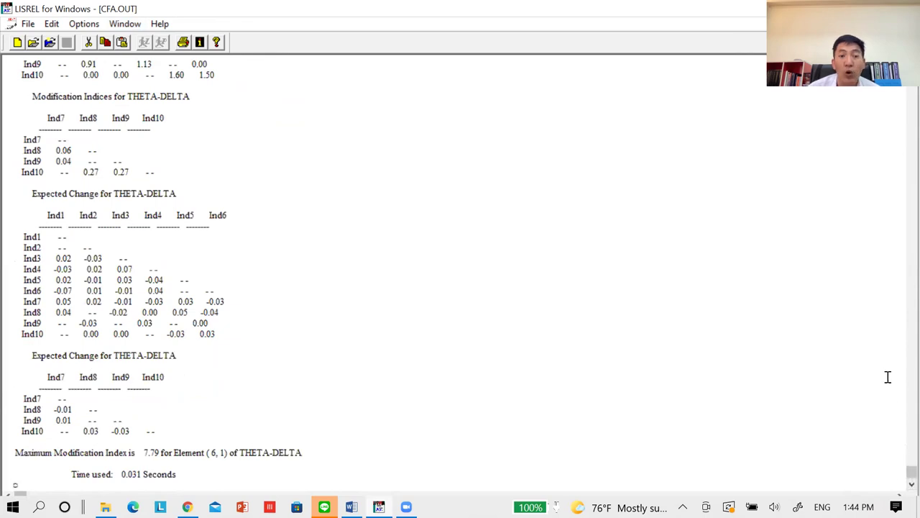
Open CFA.pr2 and add the error covariance TD 6 1 after TD 8 2 in the last FR command.
click(135, 25)
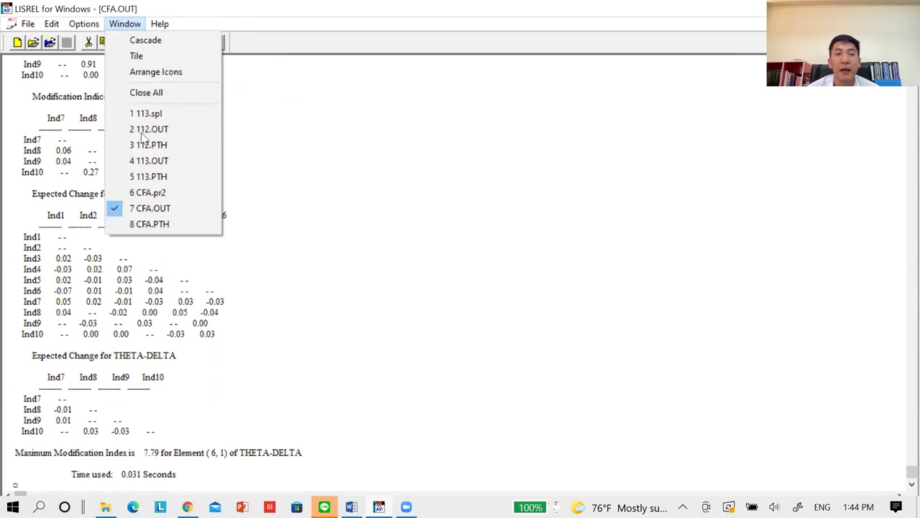
click(146, 193)
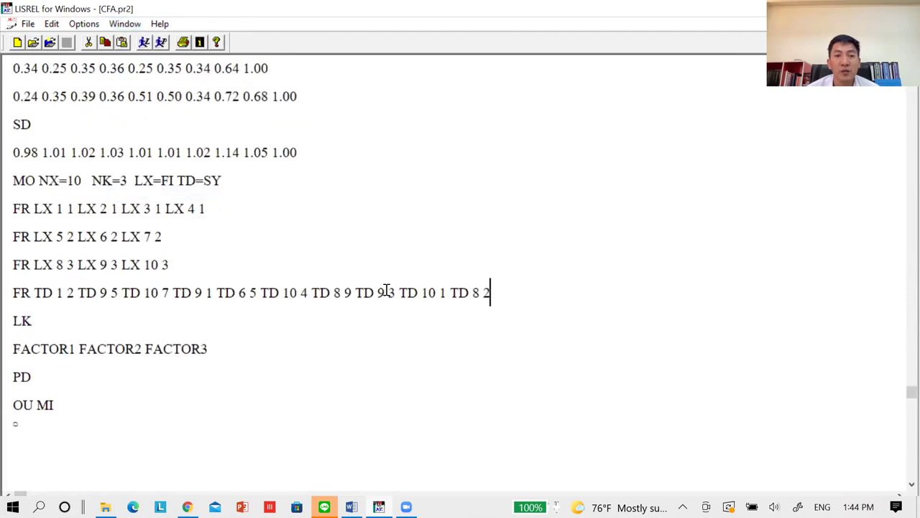
text(T)
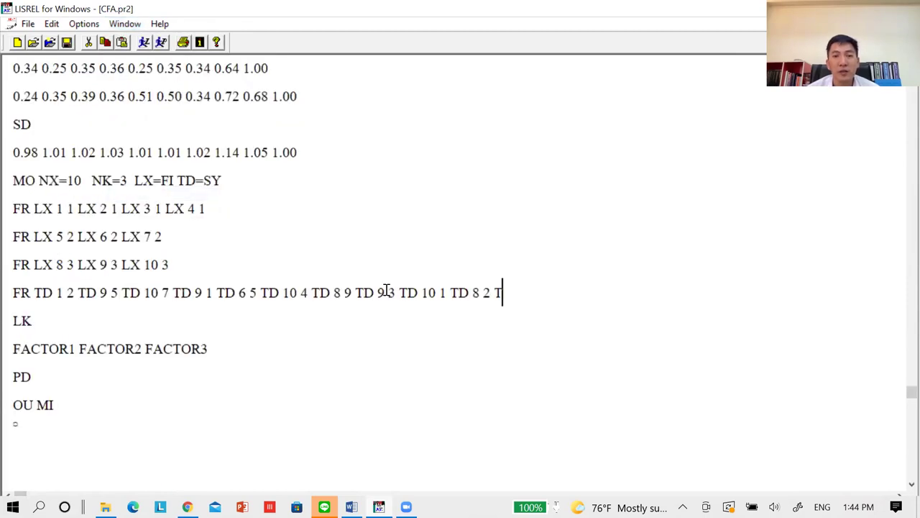
text(D)
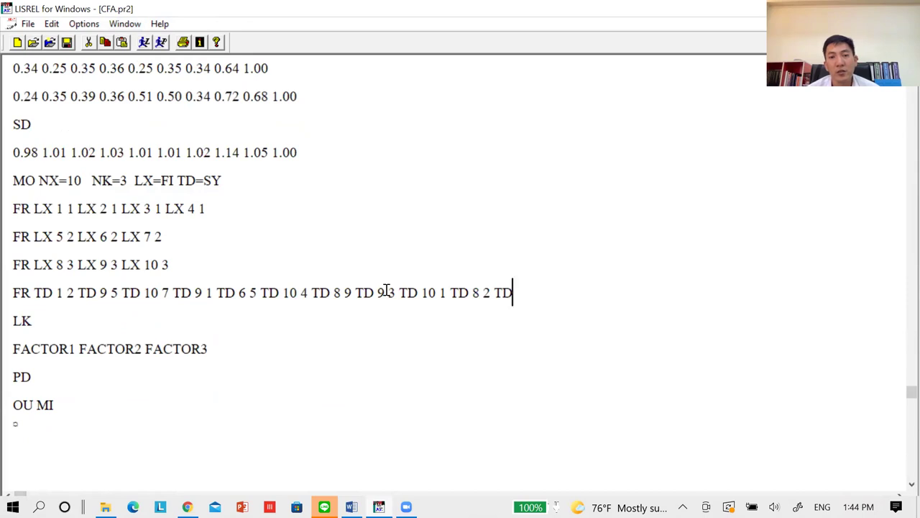
text( 6)
key(Return)
text(1)
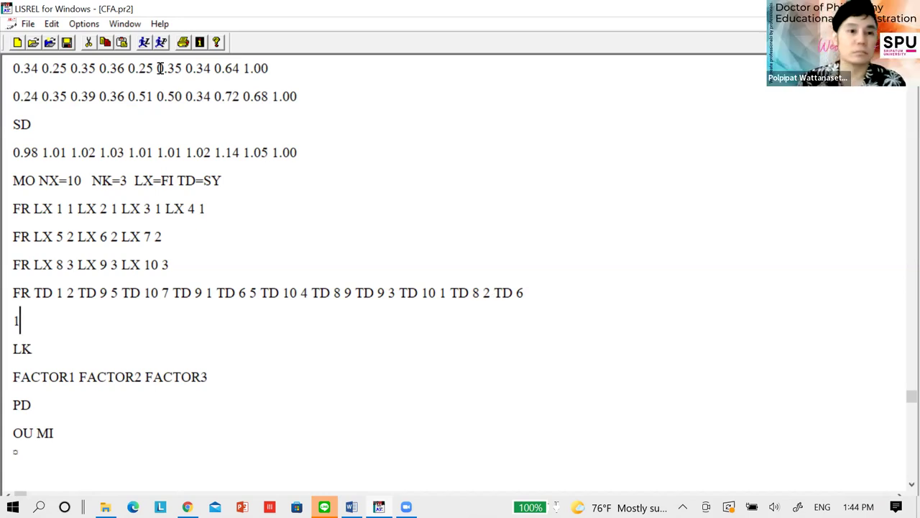
Put TD 6 1 on its own line starting with FR, and run the LISREL model.
click(494, 292)
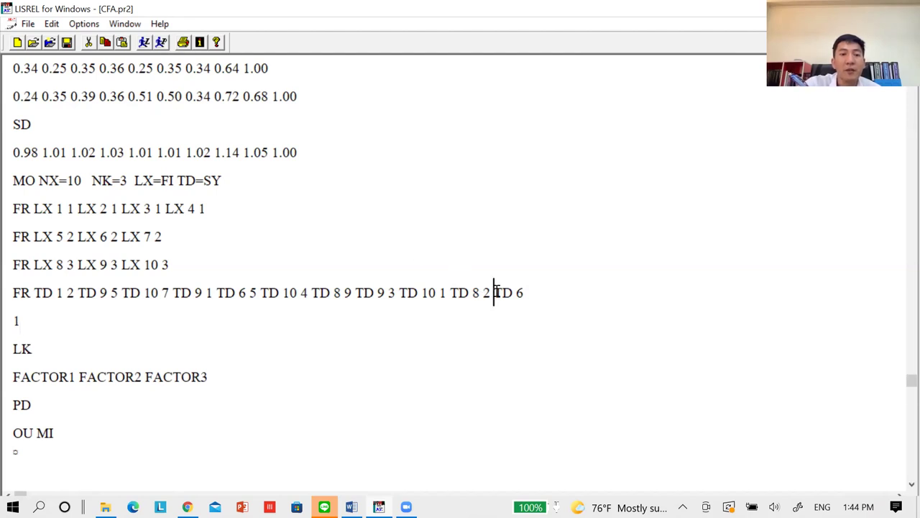
key(Return)
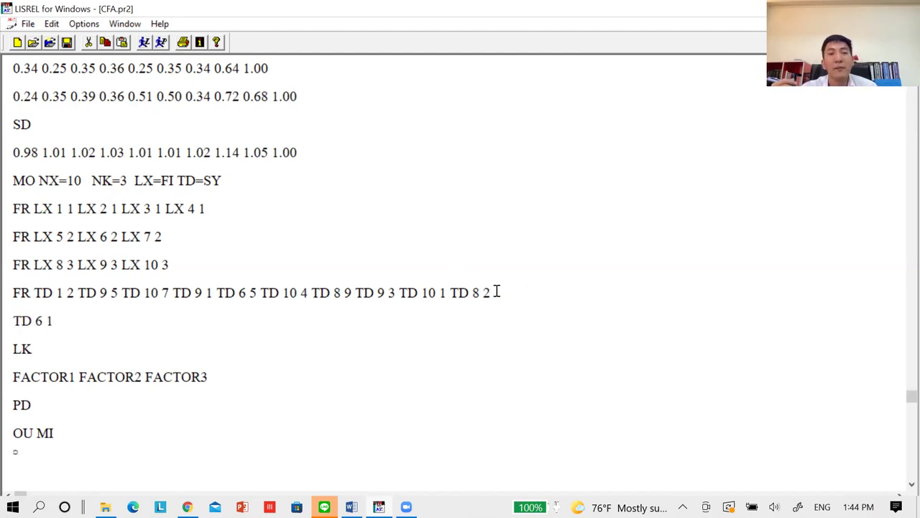
text(FR)
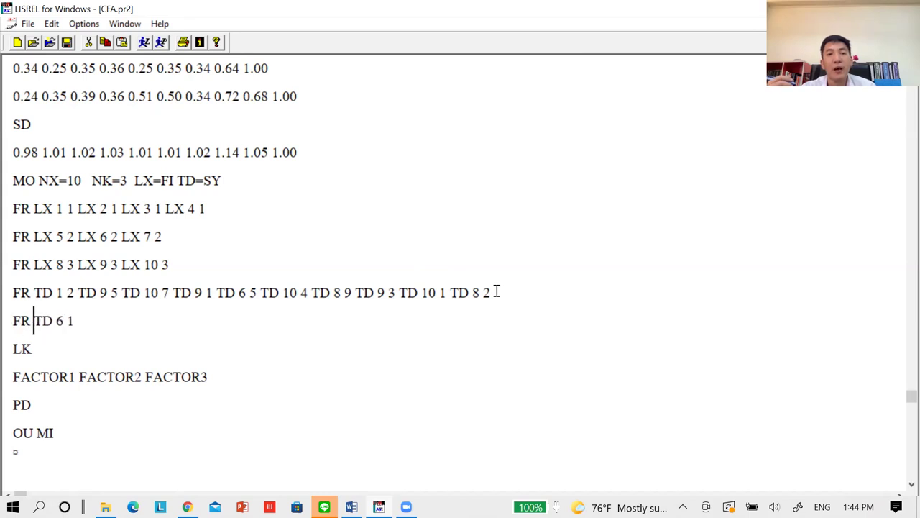
click(143, 42)
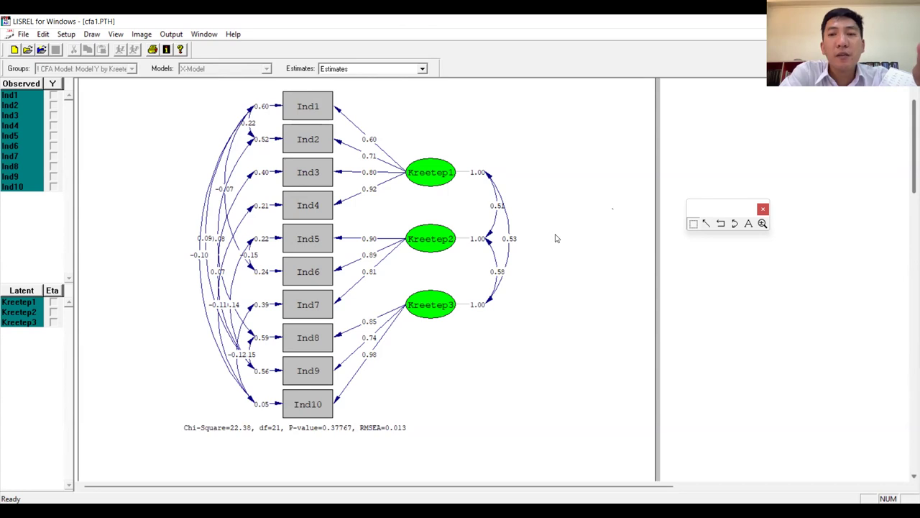
Open the cfa1.LS8 syntax and save a copy of it as cfa2.LS8 in the workshop-cfa folder.
click(205, 35)
click(216, 112)
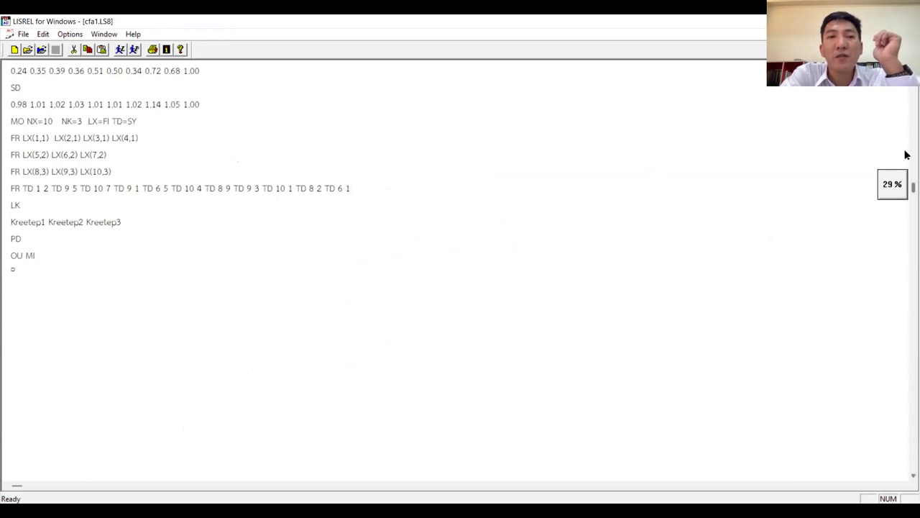
scroll(29, 39, up, 5)
click(24, 36)
click(56, 117)
click(398, 323)
key(BackSpace)
text(2)
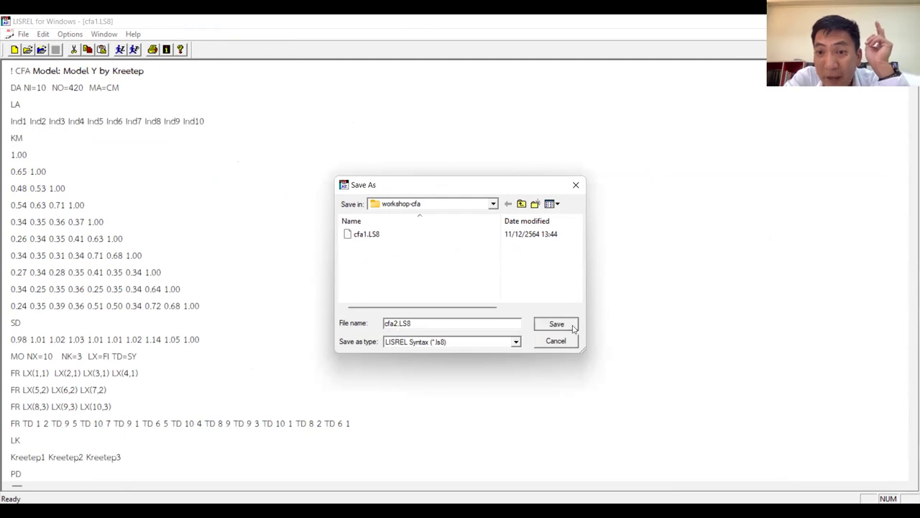
key(Return)
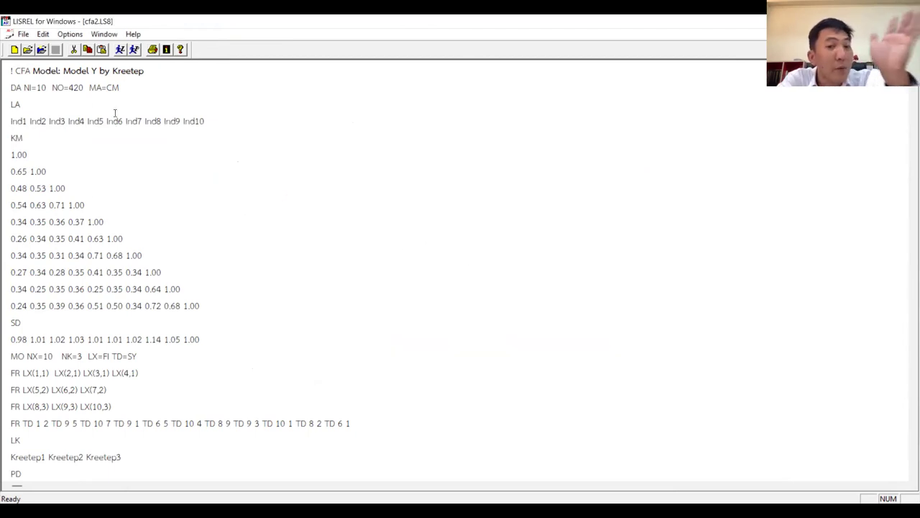
click(154, 70)
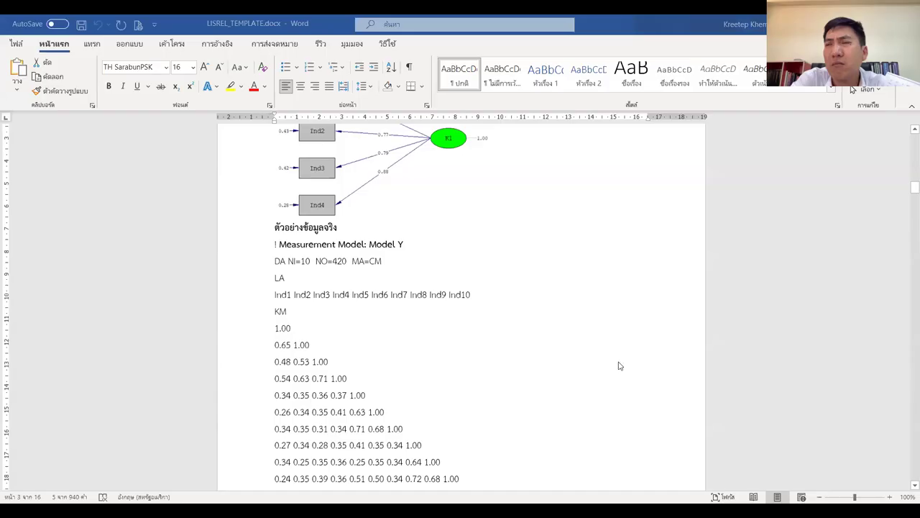
In LISREL_TEMPLATE.docx in Word, locate the TEMPLATE CFA 2ND section and highlight its opening lines from the title to KM.
key(shift+Down)
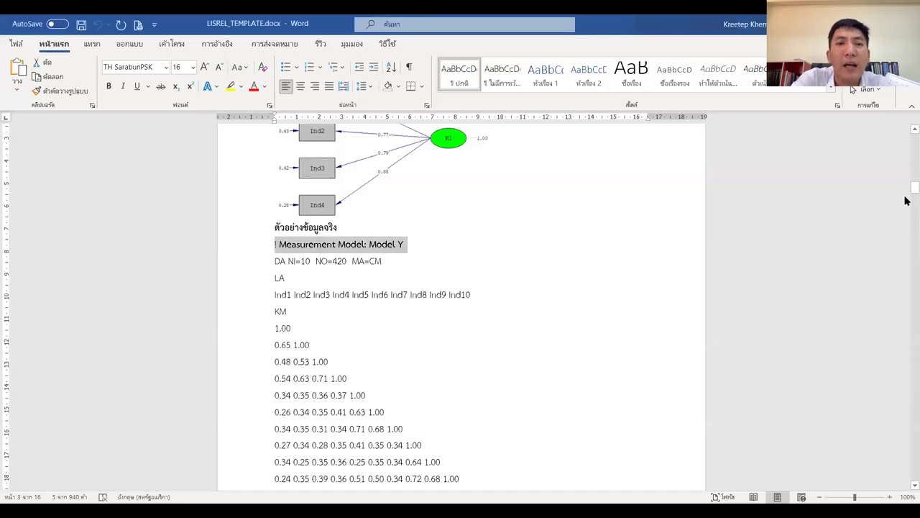
drag(906, 223, 907, 299)
drag(274, 188, 378, 256)
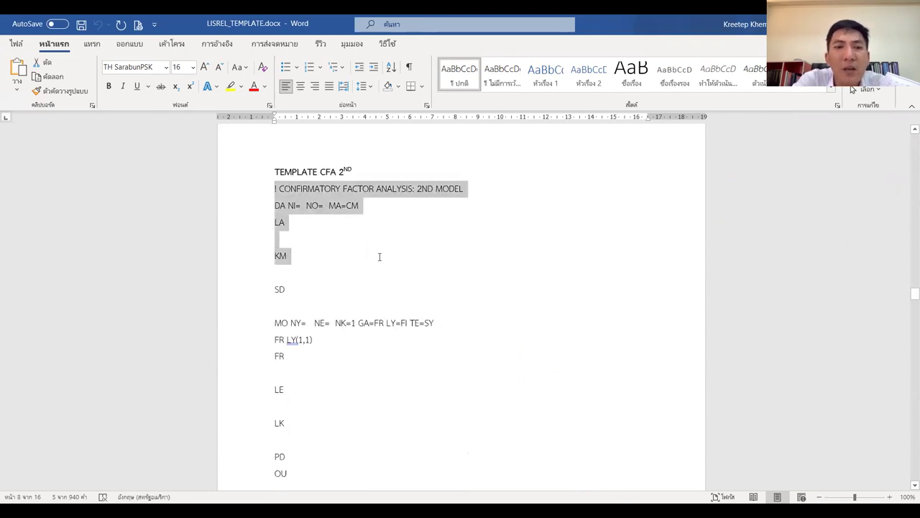
click(563, 314)
scroll(534, 304, down, 1)
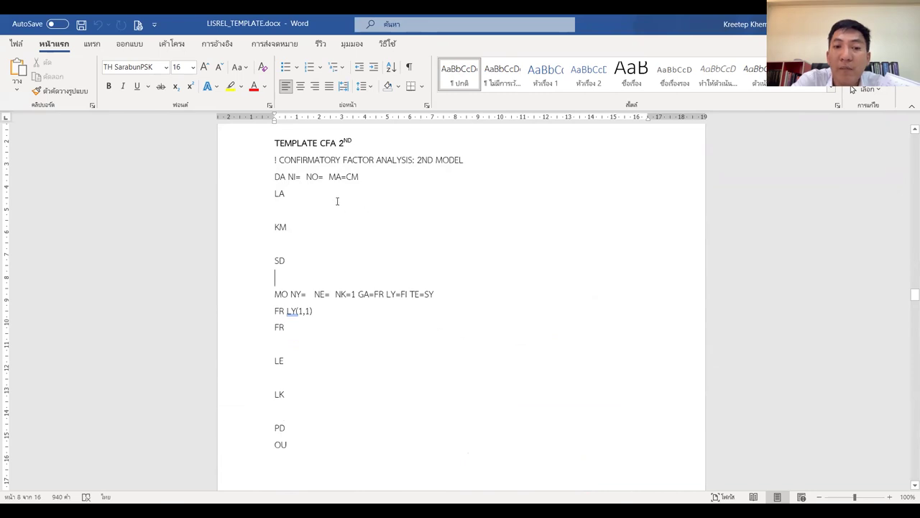
Copy the model line MO NY= NE= NK=1 GA=FR LY=FI TE=SY from the second-order CFA template.
key(Down)
key(shift+Right)
key(shift+Right)
key(shift+Right)
key(shift+Right)
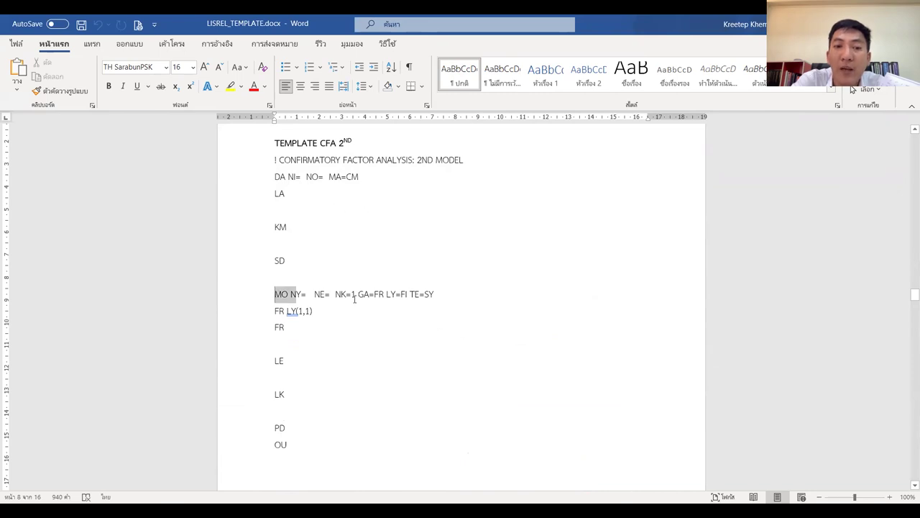
drag(354, 300, 458, 292)
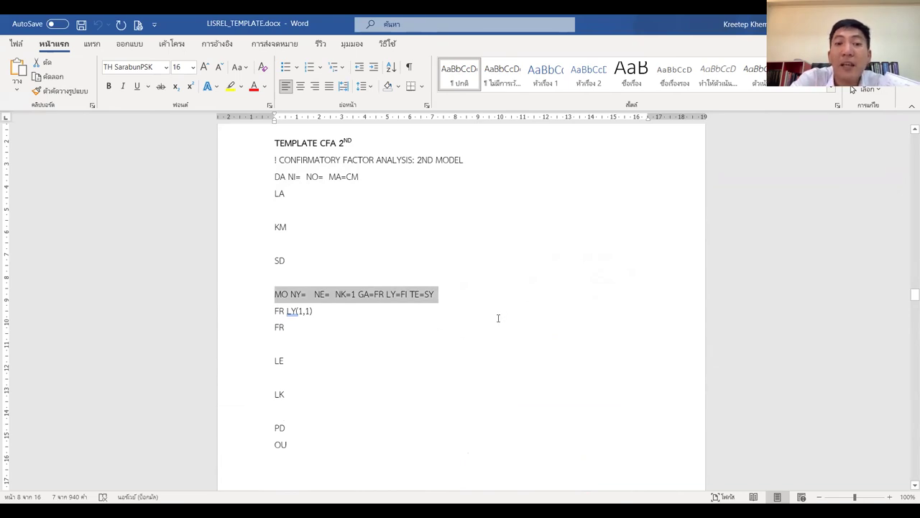
right_click(280, 297)
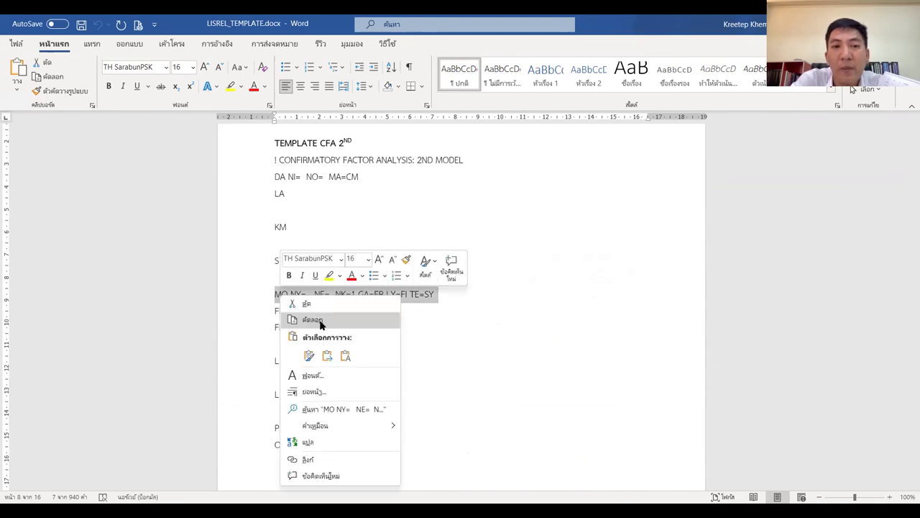
click(320, 325)
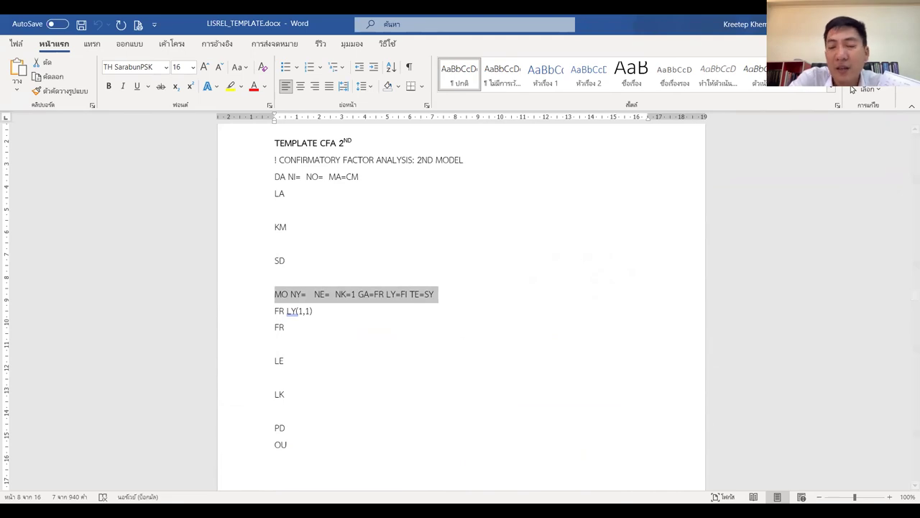
Switch to LISREL and replace the MO line in cfa2.LS8 with the copied template line, leaving no blank line after it.
key(alt+Tab)
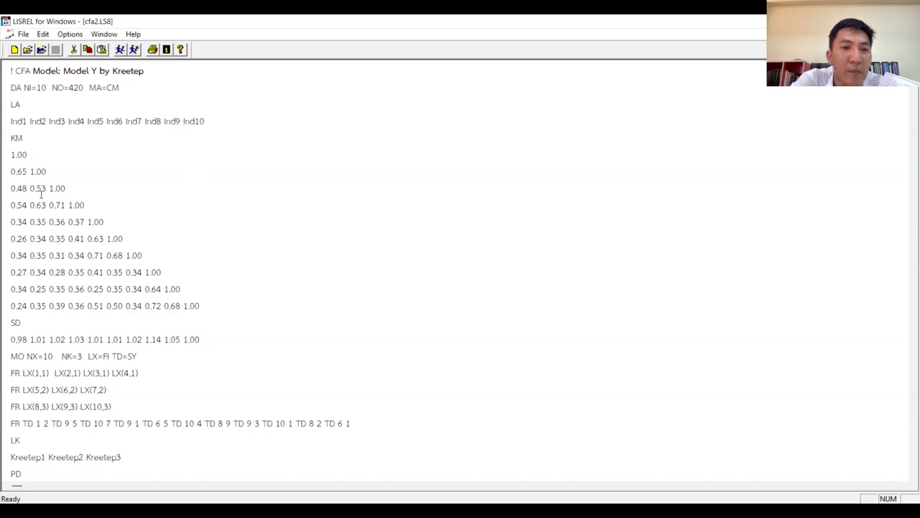
click(162, 353)
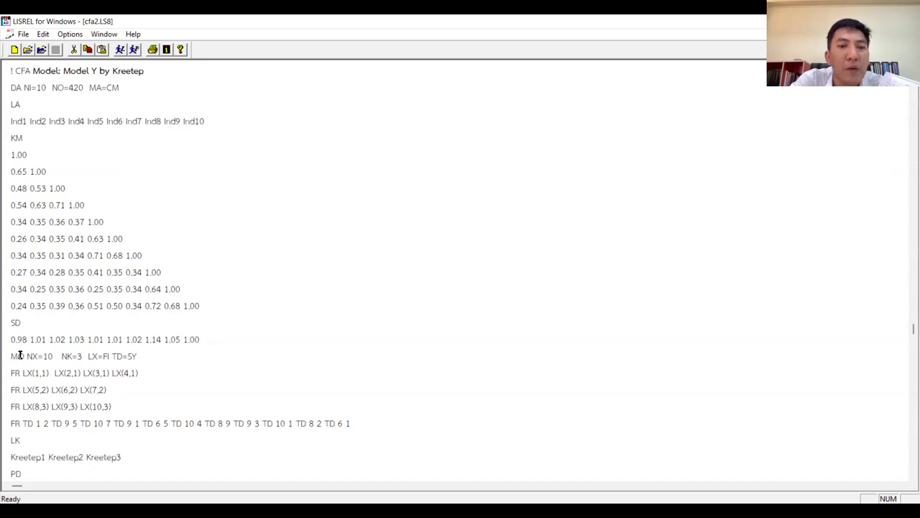
drag(62, 353, 4, 360)
key(Delete)
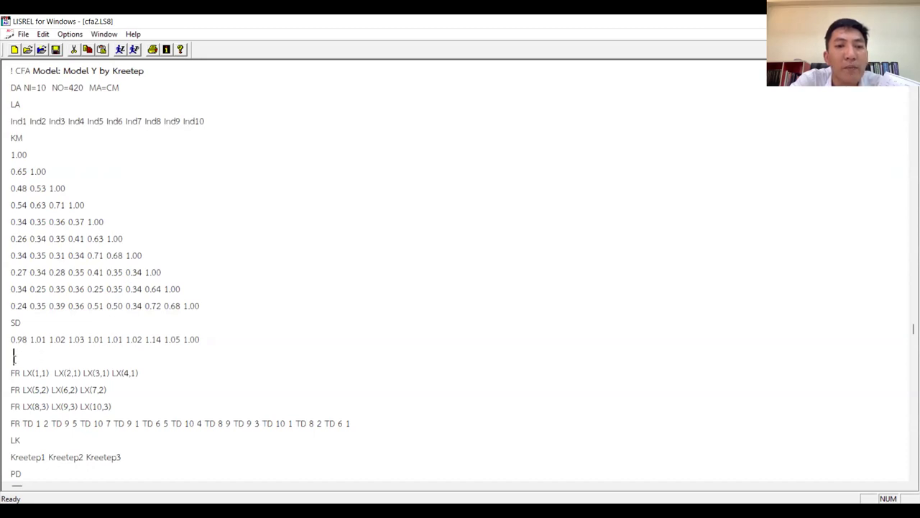
key(ctrl+v)
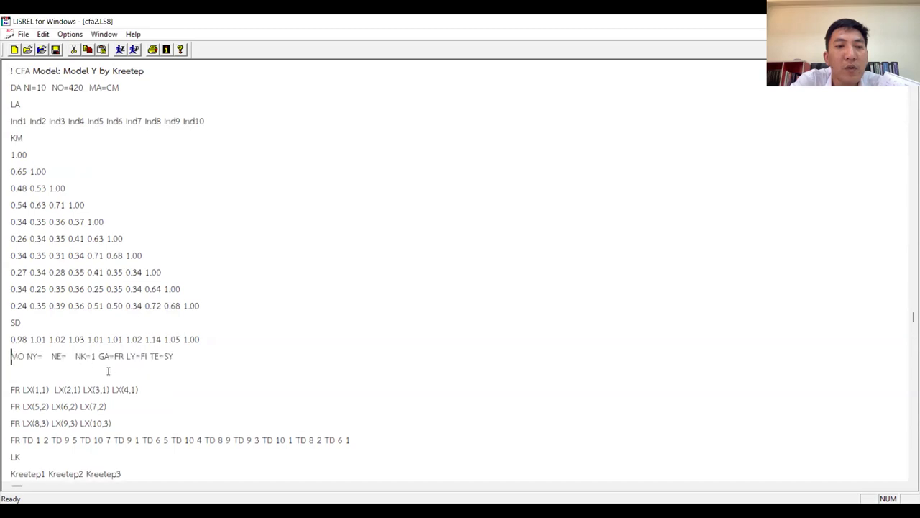
key(BackSpace)
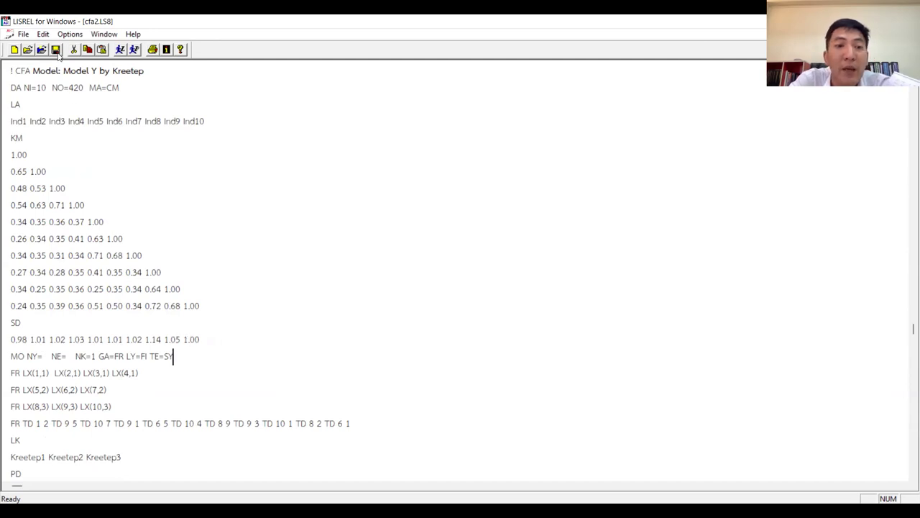
Complete the MO line in cfa2.LS8 with NY=10 and NE=3.
click(46, 357)
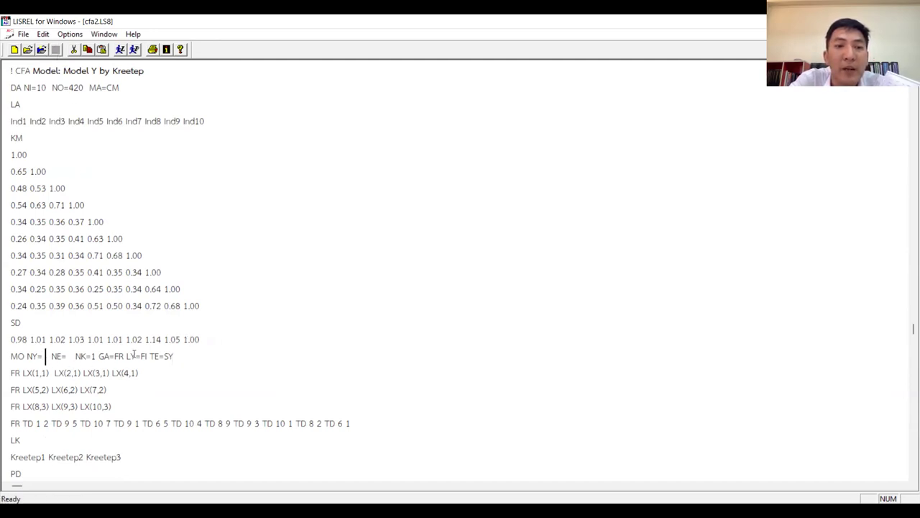
text(10)
key(Right)
key(Right)
key(Right)
key(Right)
key(Right)
key(Right)
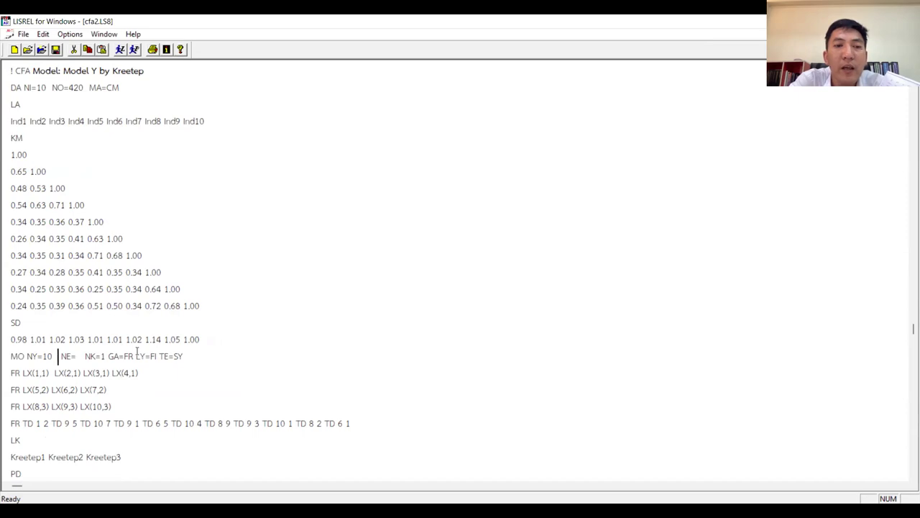
key(Right)
text(3)
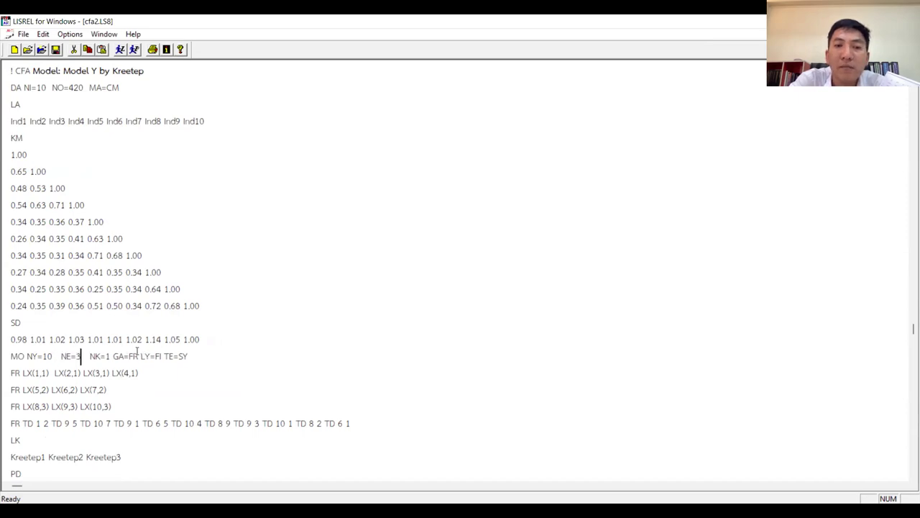
key(Right)
key(Right)
key(Right)
key(Right)
key(Right)
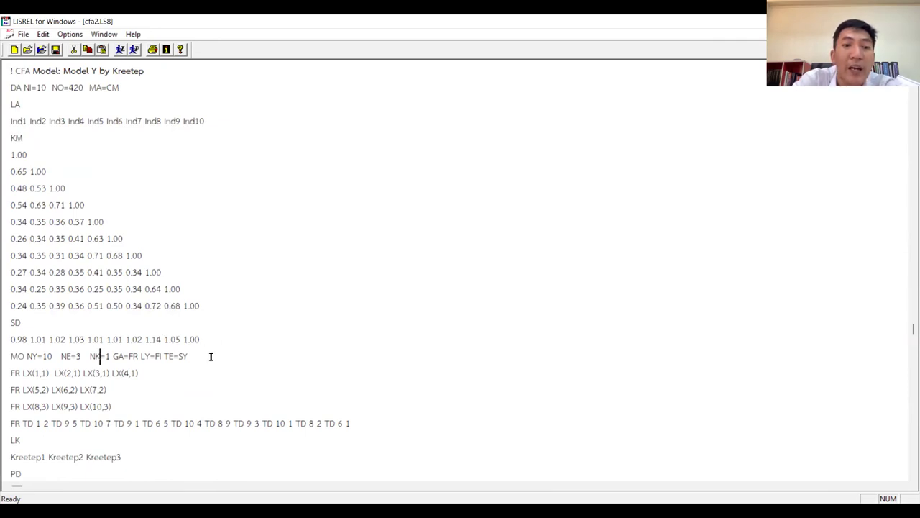
Change LX to LY for the four first-factor loadings (1,1), (2,1), (3,1) and (4,1) in the first FR line.
click(31, 375)
key(BackSpace)
text(X)
key(BackSpace)
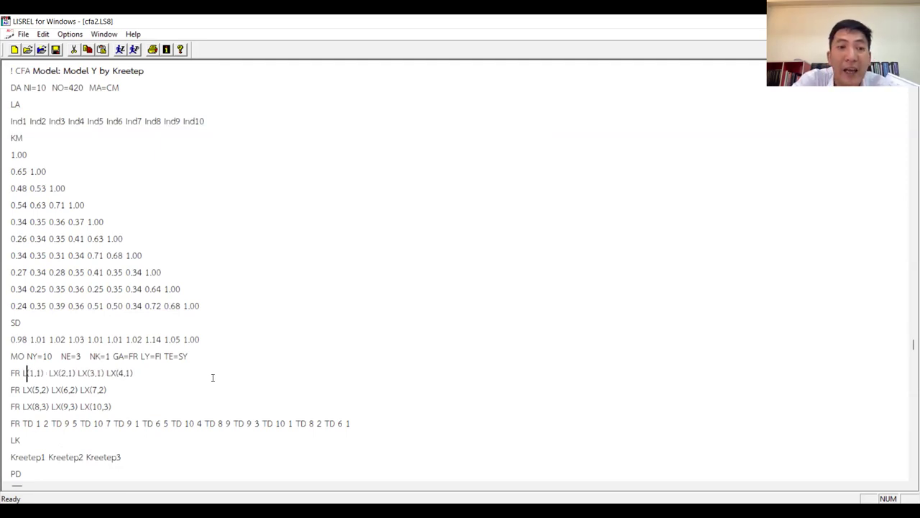
text(Y)
key(Right)
key(Right)
key(Right)
key(Right)
key(Right)
key(Right)
key(Right)
key(Right)
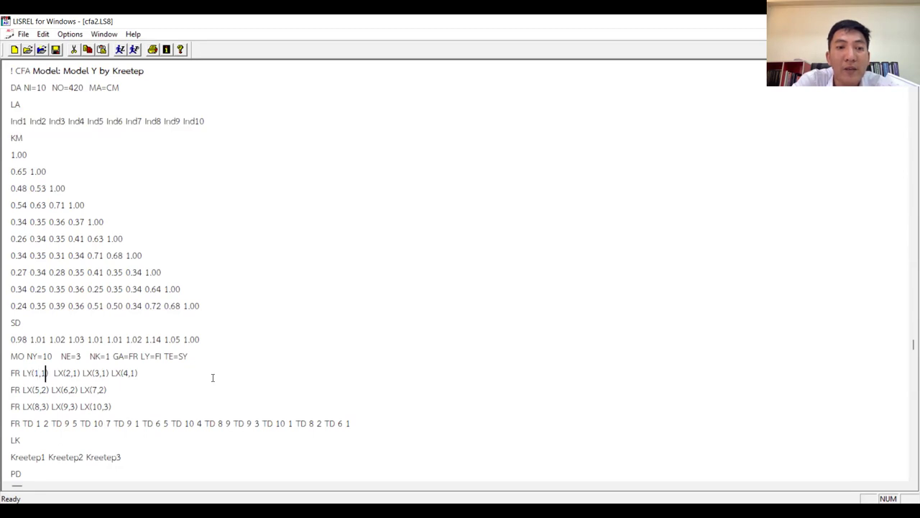
key(shift+Right)
text(Y)
key(Right)
key(Right)
key(Right)
key(Right)
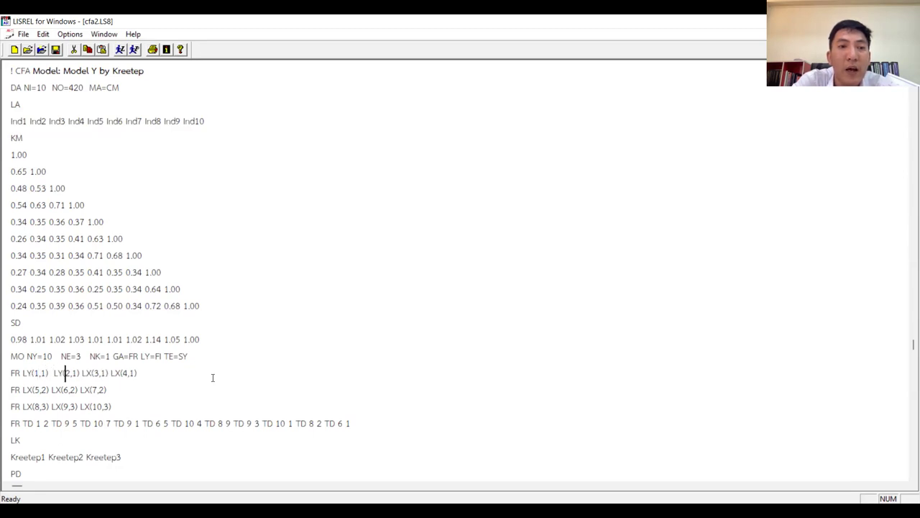
key(Right)
key(Right)
key(Right)
key(shift+Right)
text(Y)
key(Right)
key(Right)
key(Right)
key(Right)
key(Right)
key(Right)
key(Right)
key(shift+Right)
text(Y)
Change LX to LY for loadings (5,2), (6,2), (7,2) and (8,3), (9,3), (10,3) in the second and third FR lines.
key(Down)
key(Left)
key(Left)
key(Left)
key(Left)
key(Left)
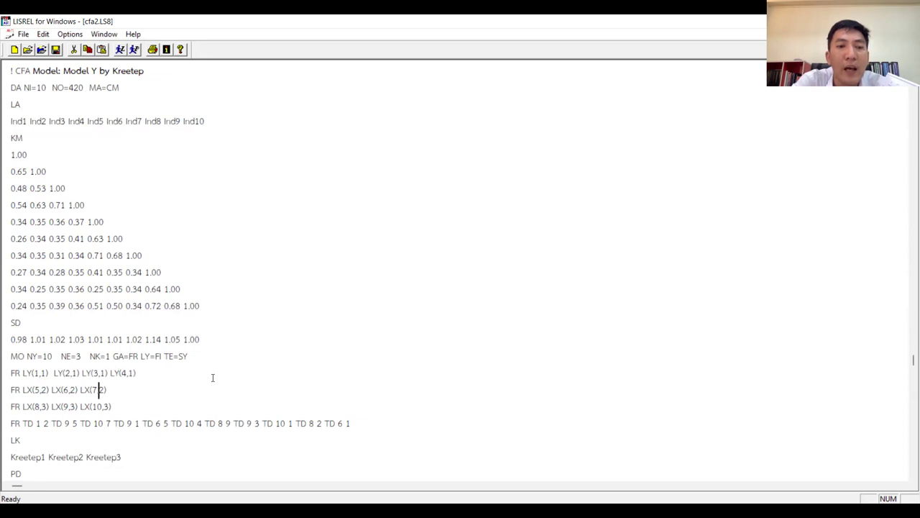
key(shift+Left)
text(Y)
key(Down)
key(shift+Left)
text(Y)
key(Left)
key(Left)
key(Left)
key(Left)
key(Left)
key(Left)
key(Left)
key(Left)
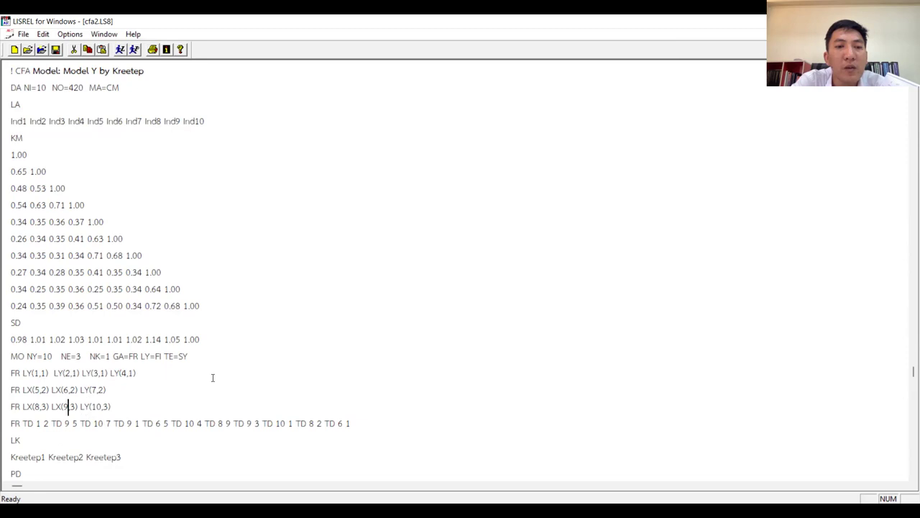
key(shift+Left)
text(Y)
key(Up)
key(shift+Left)
text(Y)
key(Left)
key(Left)
key(Left)
key(Left)
key(Left)
key(Left)
key(Left)
key(shift+Left)
text(Y)
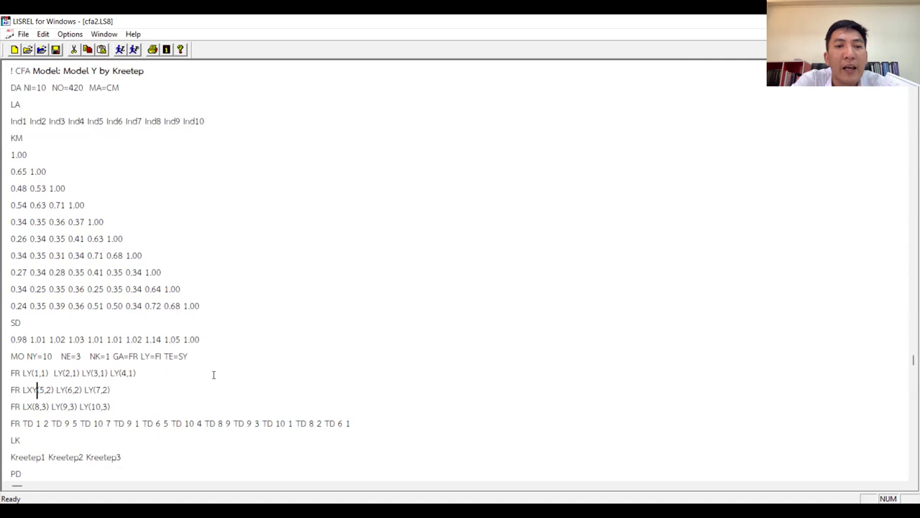
key(Left)
key(Left)
key(Delete)
key(Down)
key(shift+Right)
text(Y)
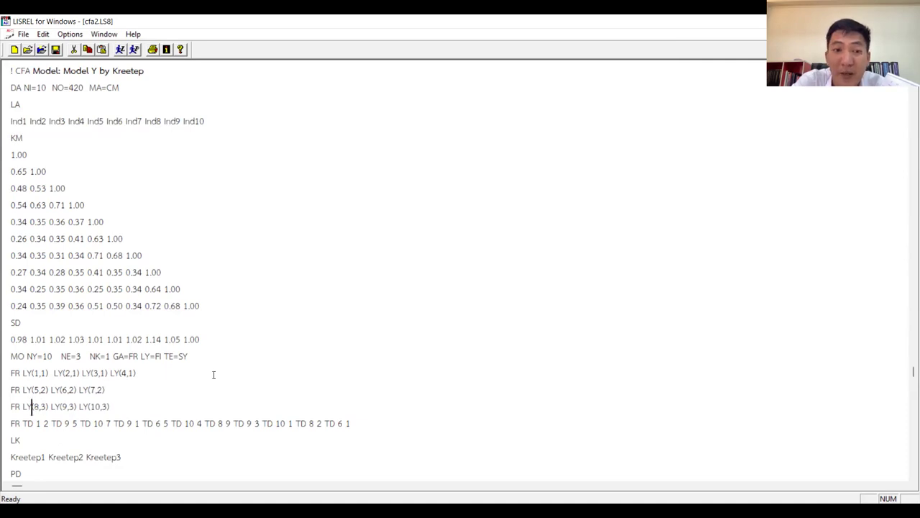
click(148, 422)
click(150, 404)
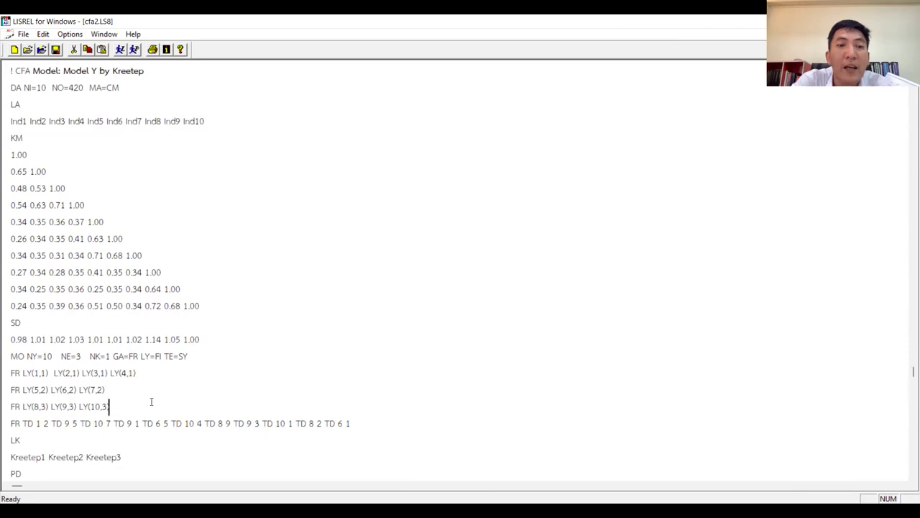
click(324, 441)
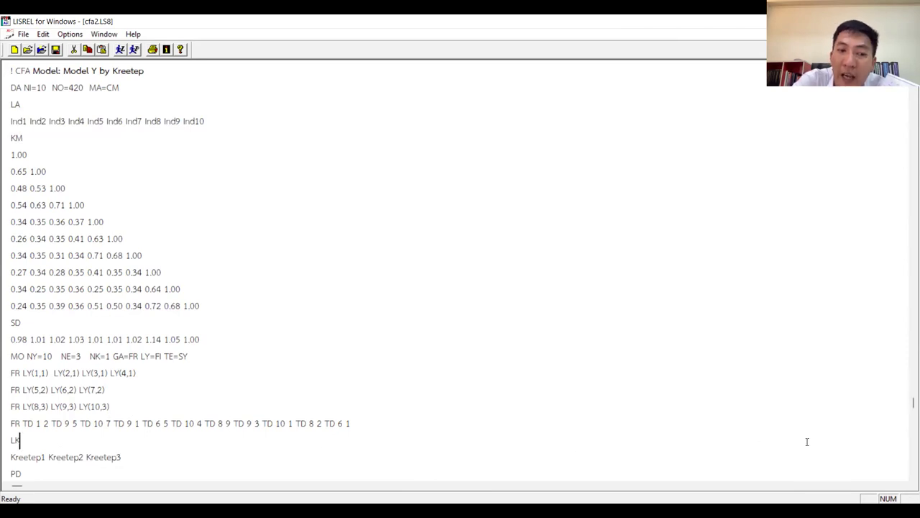
key(Down)
key(Down)
key(Return)
text(OU MI)
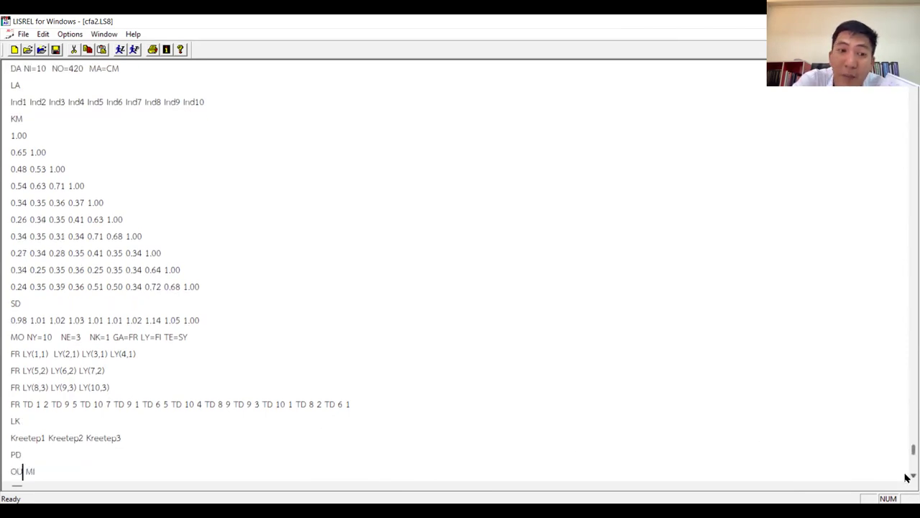
key(Return)
Change TD to TE for the first two error covariances, 1 2 and 9 5, in the fourth FR line.
click(29, 396)
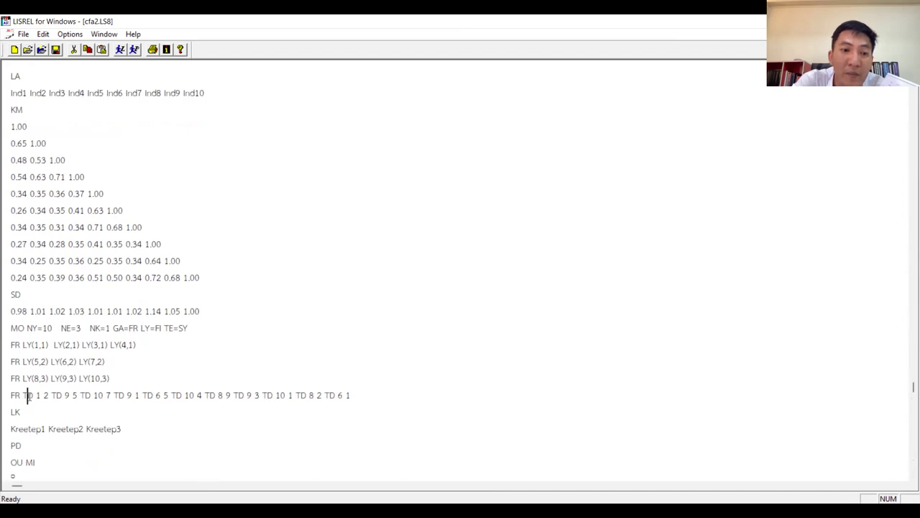
key(BackSpace)
text(E)
key(Right)
key(Right)
key(Right)
key(Right)
key(Right)
key(Right)
key(Right)
key(BackSpace)
text(E)
key(Right)
key(Right)
key(Right)
key(Right)
key(Right)
key(Right)
key(Right)
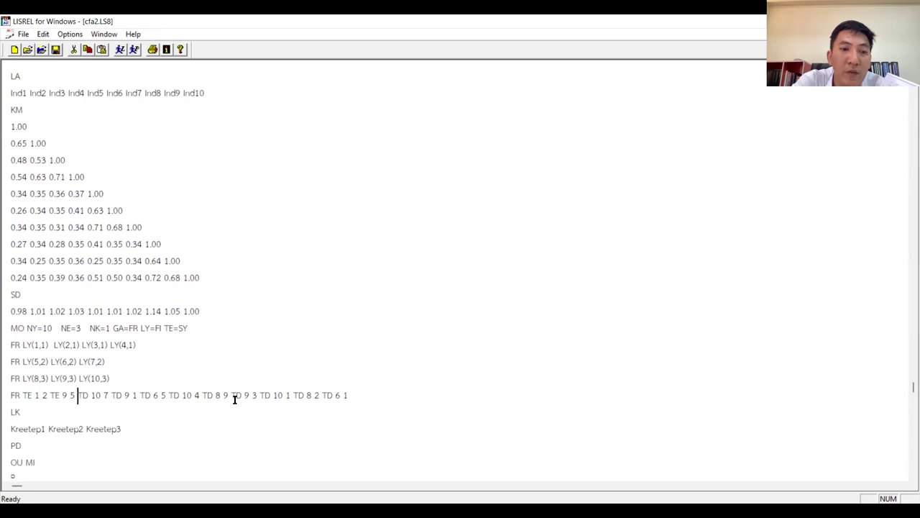
Change every remaining TD to TE in the error covariance FR line, from the 10 7 pair through the 6 1 pair.
key(BackSpace)
text(E)
key(Right)
key(Right)
key(Right)
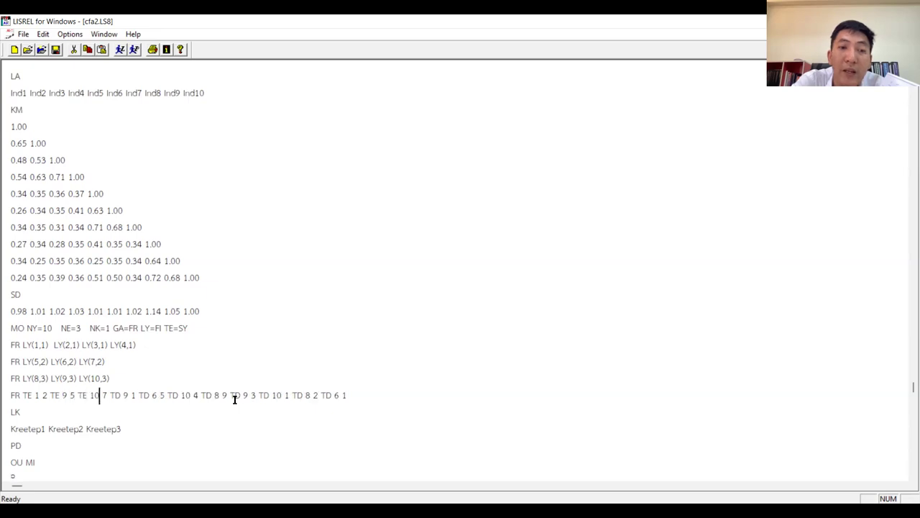
key(Right)
key(Right)
key(Right)
key(Right)
key(BackSpace)
text(E)
key(Right)
key(Right)
key(Right)
key(Right)
key(Right)
key(Right)
key(Right)
key(BackSpace)
text(E)
key(Right)
key(Right)
key(Right)
key(Right)
key(Right)
key(Right)
text(E)
key(shift+Right)
key(Delete)
key(Right)
key(Right)
key(Right)
key(Right)
key(Right)
key(Right)
key(Right)
key(shift+Right)
text(E)
key(Right)
key(Right)
key(Right)
key(Right)
key(Right)
key(Right)
key(shift+Right)
text(E)
key(Right)
key(Right)
key(Right)
key(Right)
key(Right)
key(Right)
key(shift+Right)
text(E)
key(Right)
key(Right)
key(Right)
key(Right)
key(Right)
key(Right)
key(Right)
key(shift+Right)
text(E)
key(Right)
key(Right)
key(Right)
key(Right)
key(Right)
key(Right)
key(shift+Right)
text(E)
Change the LK keyword above the three latent variable labels to LE.
click(106, 450)
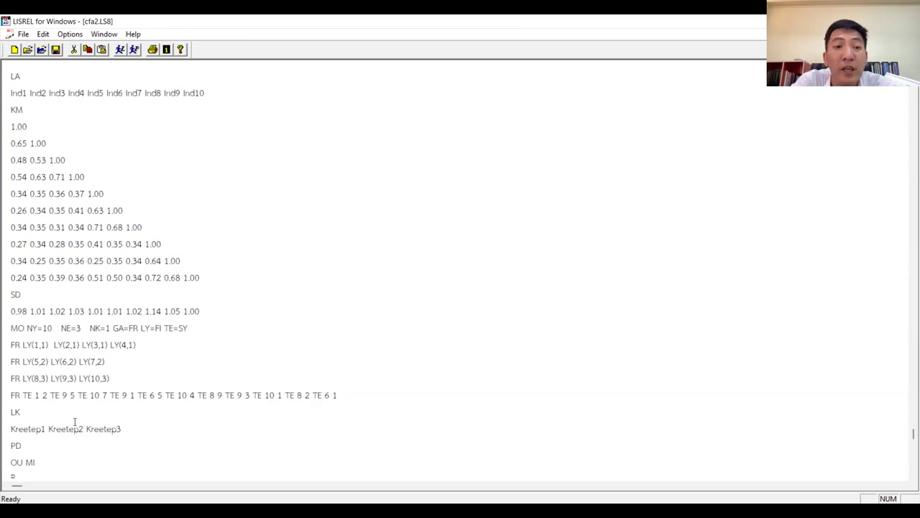
click(34, 415)
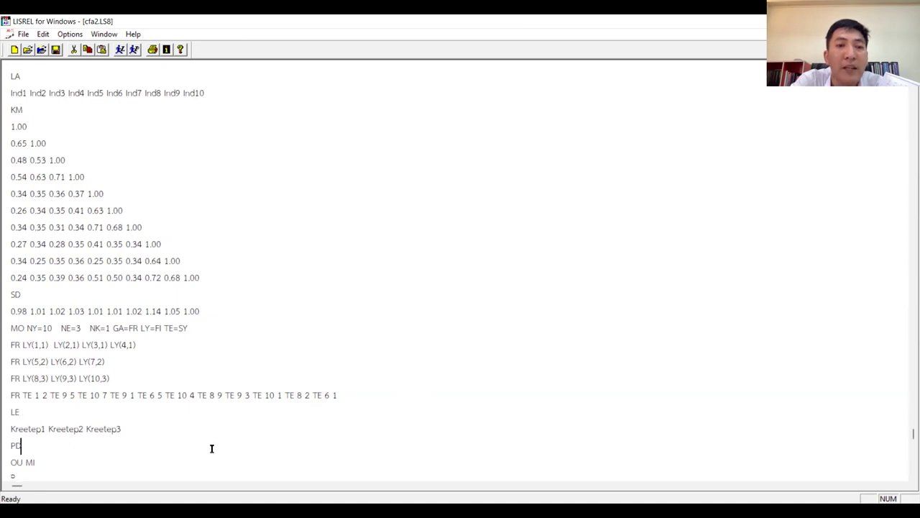
click(60, 413)
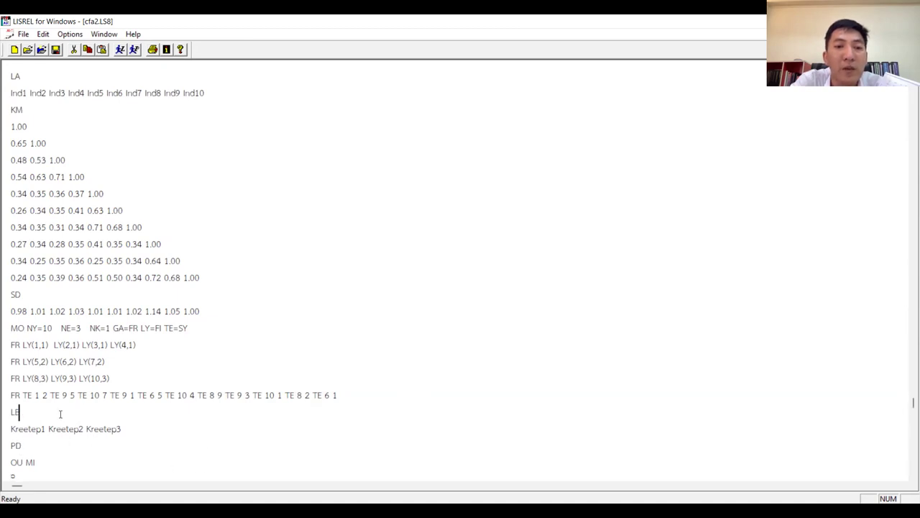
key(Return)
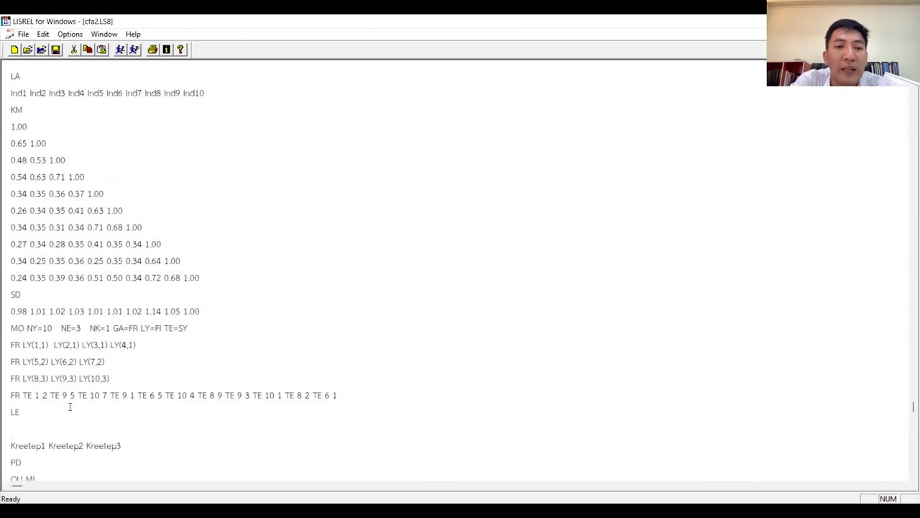
key(BackSpace)
Add an LK line with the label Factor beneath the three latent variable labels, before PD.
key(Down)
key(Right)
key(Right)
key(Right)
key(Right)
key(Right)
key(Right)
key(Right)
key(Right)
key(Right)
key(Right)
key(Right)
key(Right)
key(Right)
key(Right)
key(Right)
key(Right)
key(Right)
key(Right)
key(Right)
key(Right)
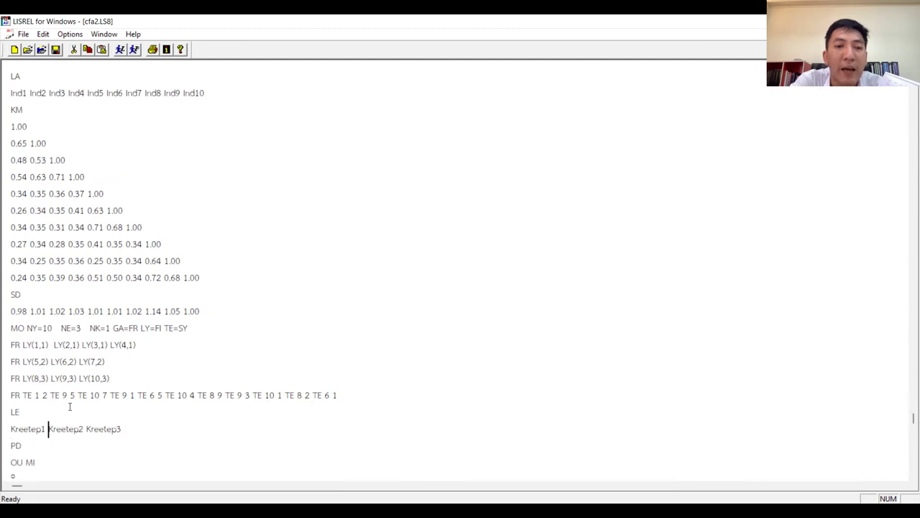
key(Right)
key(Right)
key(Return)
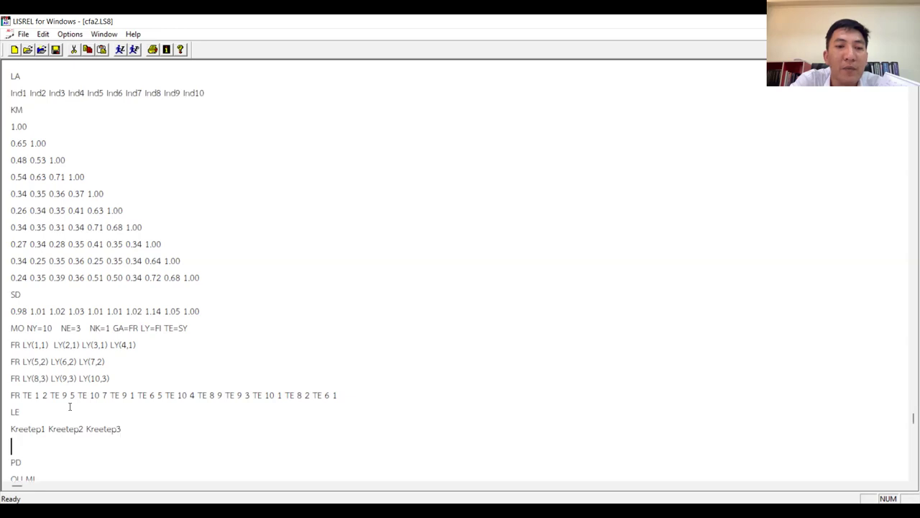
text(LK)
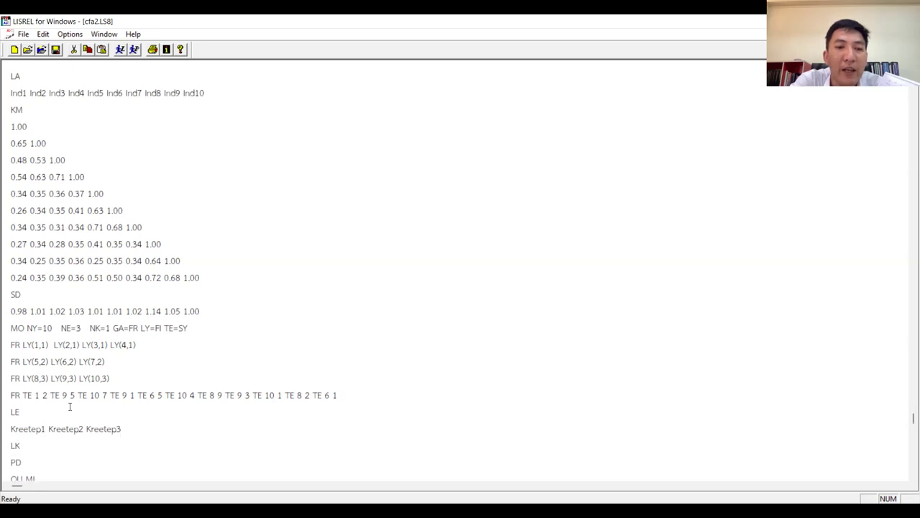
key(Return)
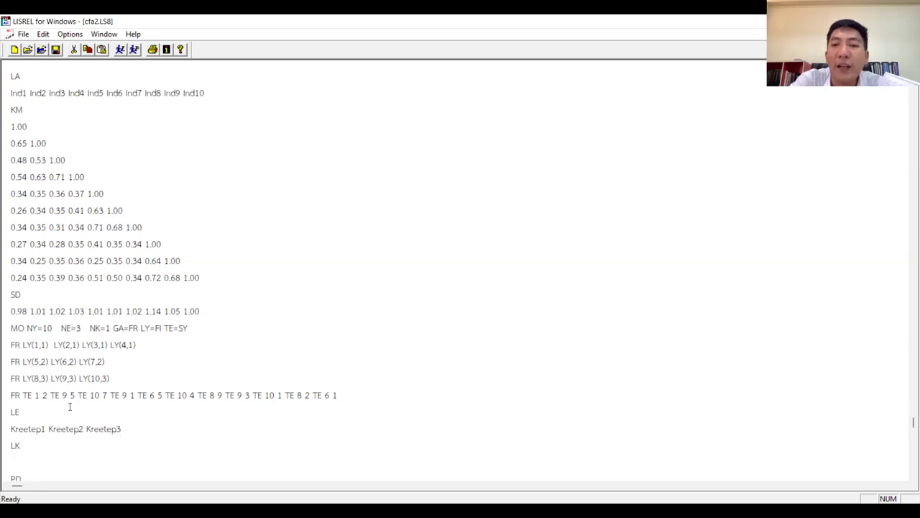
text(Fac)
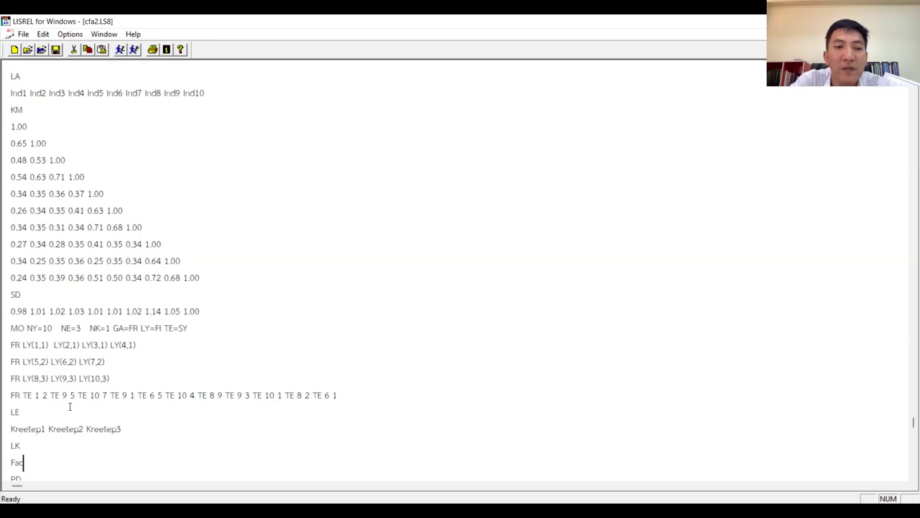
text(tor)
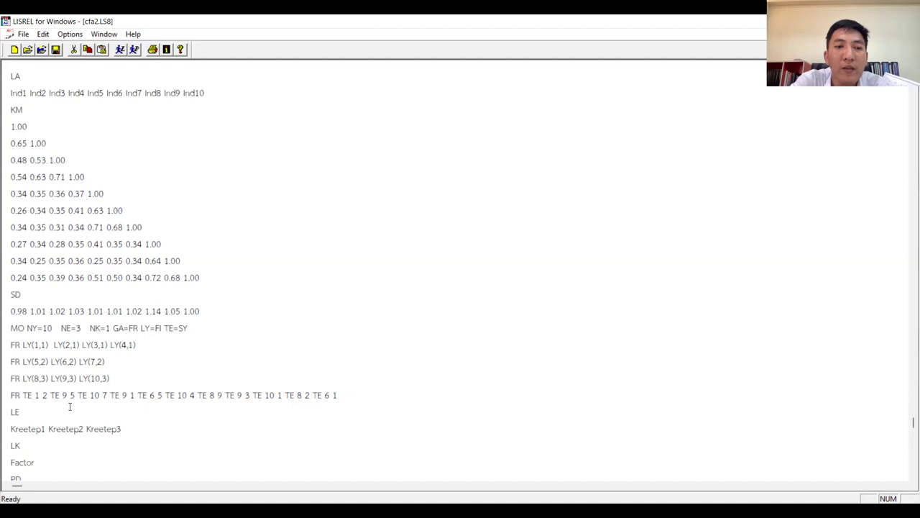
Run the second-order CFA syntax and enlarge the resulting path diagram.
click(909, 477)
click(908, 477)
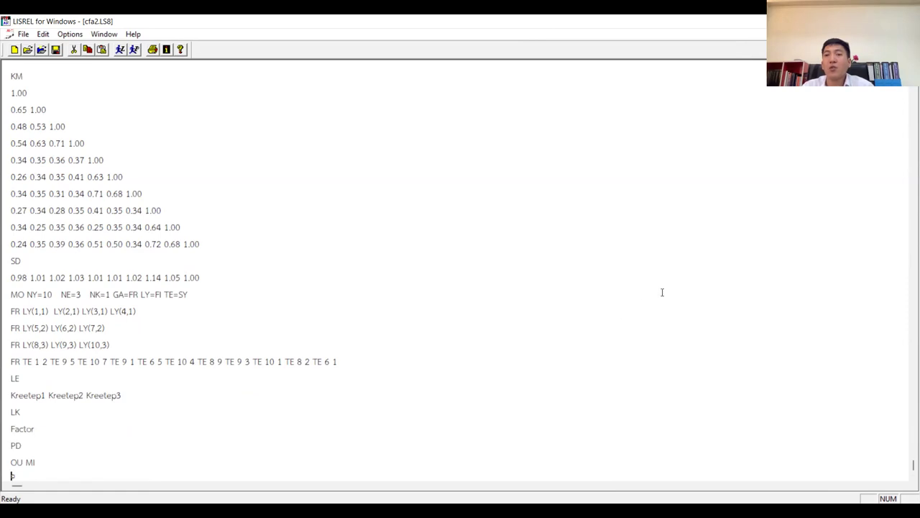
click(120, 49)
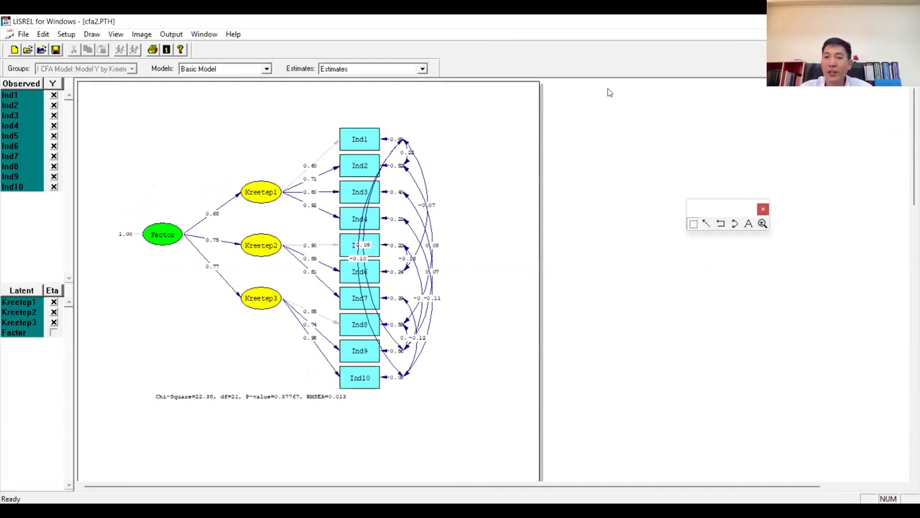
click(762, 223)
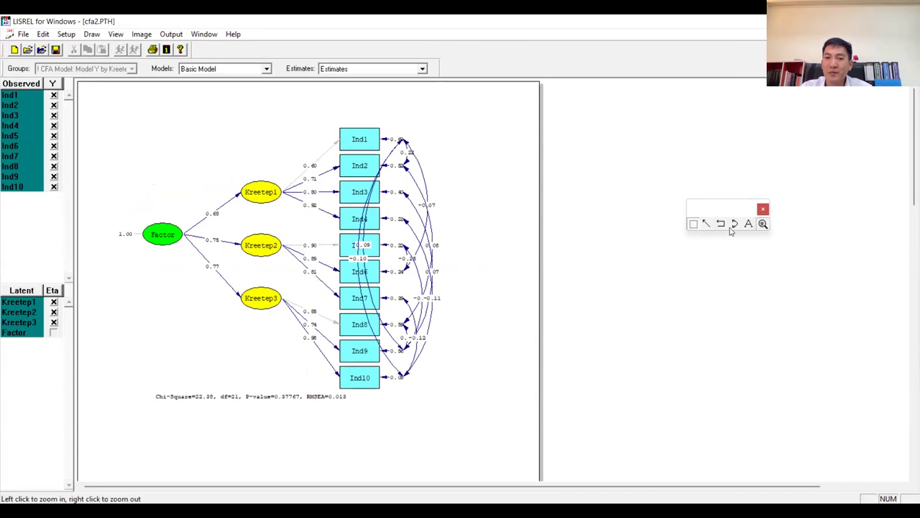
click(464, 274)
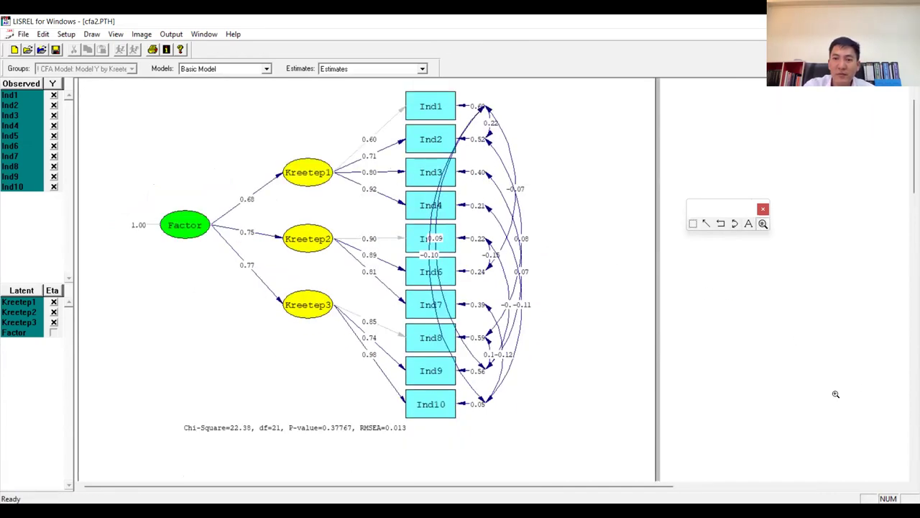
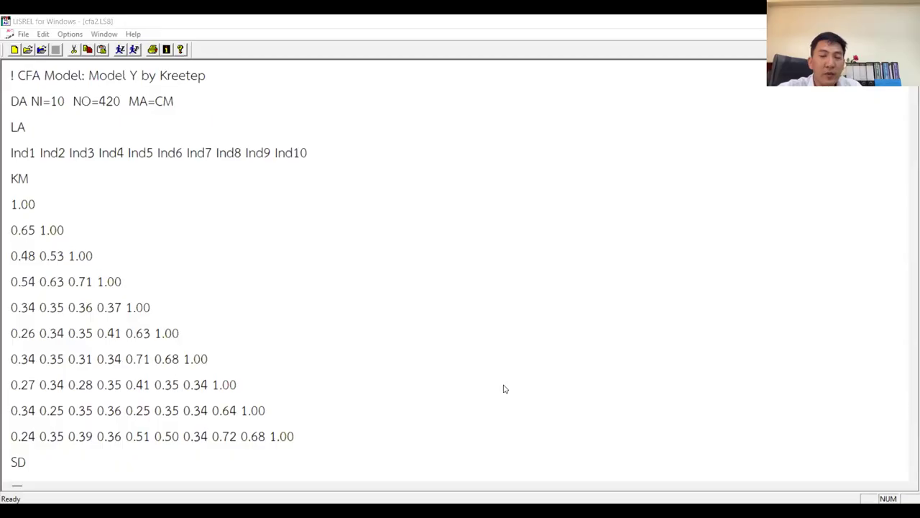
Replace the whole CFA syntax with the copied Template Path Analysis syntax and set all its text to font size 28.
drag(10, 75, 14, 467)
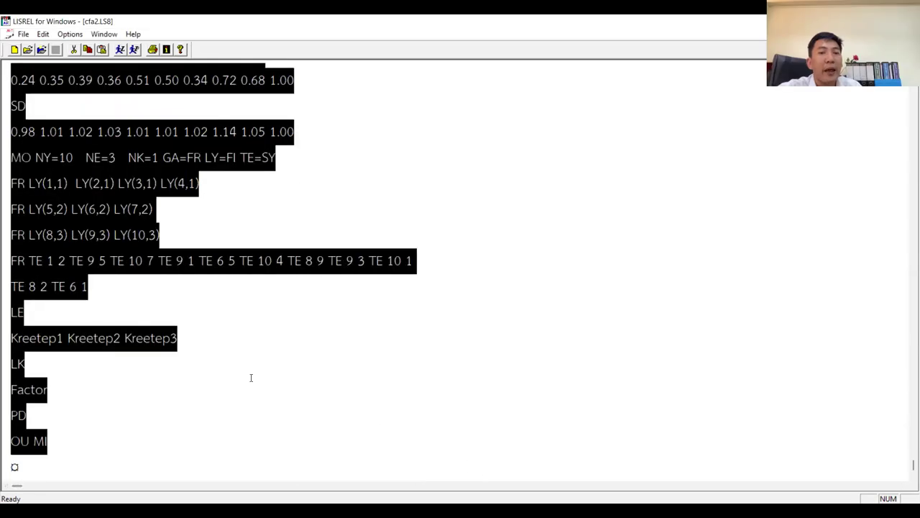
key(ctrl+v)
drag(93, 409, 43, 22)
click(43, 34)
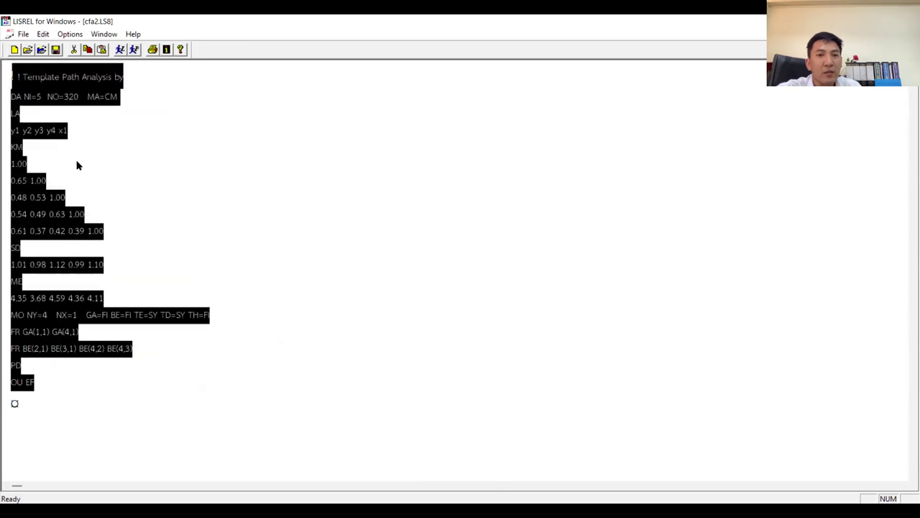
mouse_move(70, 34)
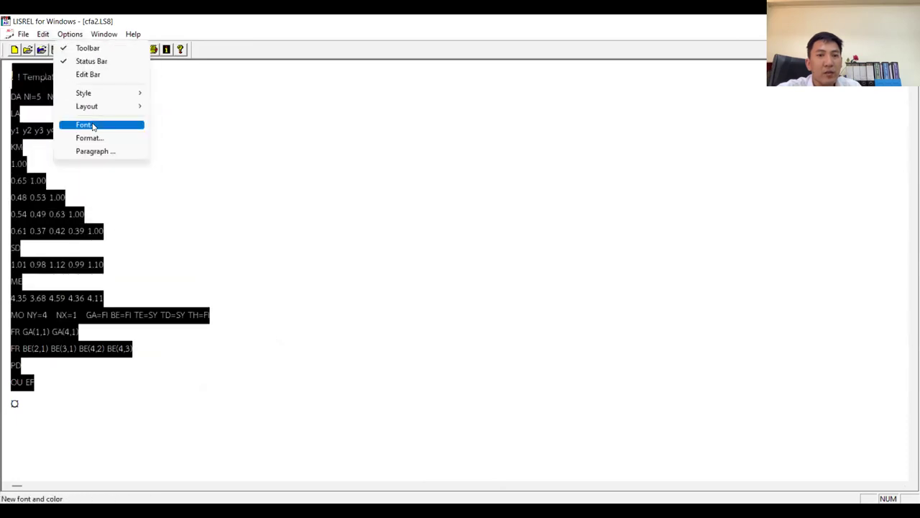
click(92, 125)
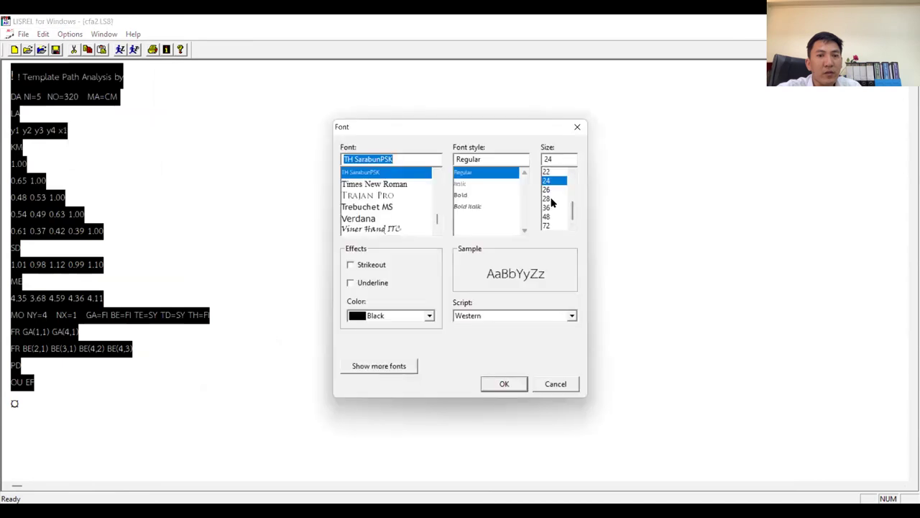
click(551, 200)
click(507, 383)
click(358, 314)
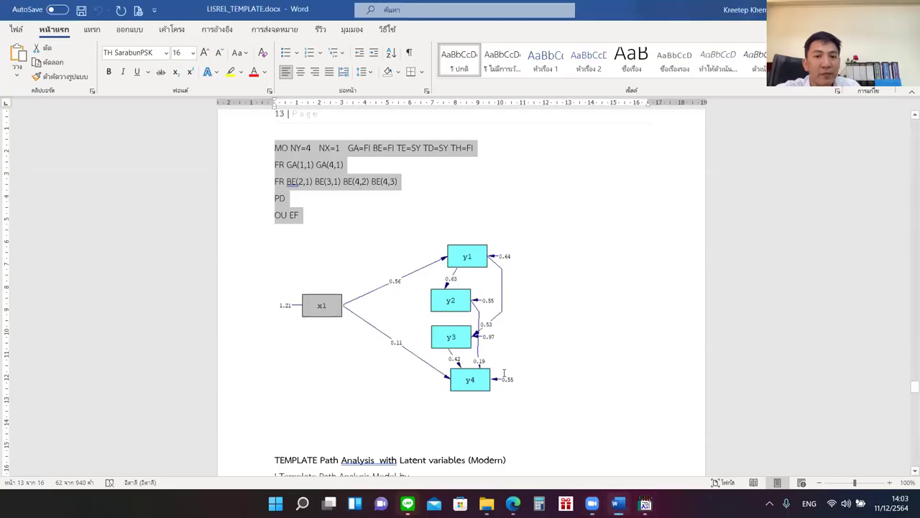
In LISREL_TEMPLATE.docx in Word, copy the example syntax from "! PATH ANALYSIS OF Success Model (Modern)" through "OU SC RS EF".
scroll(572, 381, down, 6)
scroll(573, 381, down, 12)
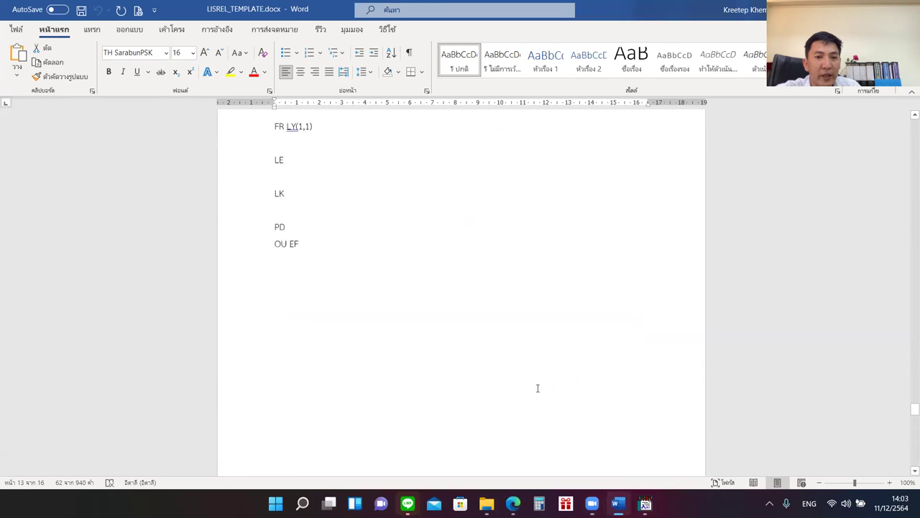
scroll(489, 395, down, 8)
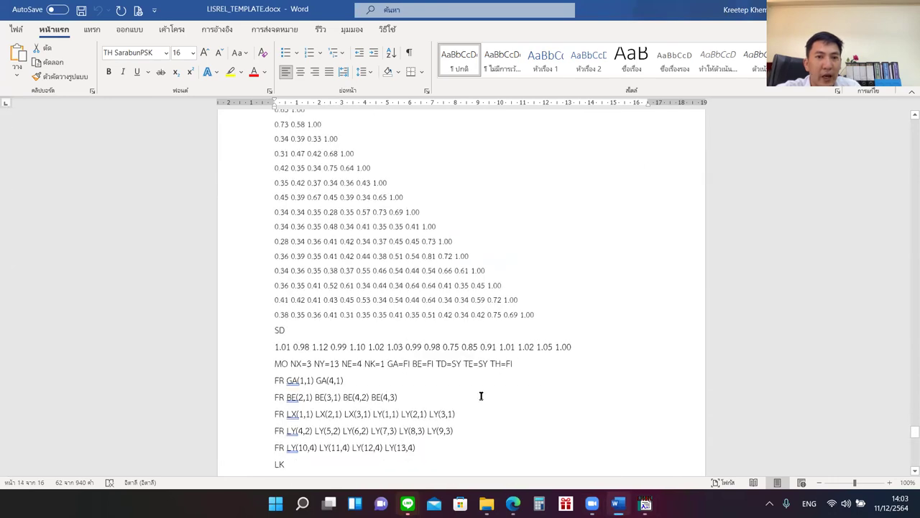
scroll(480, 395, up, 7)
scroll(481, 397, up, 6)
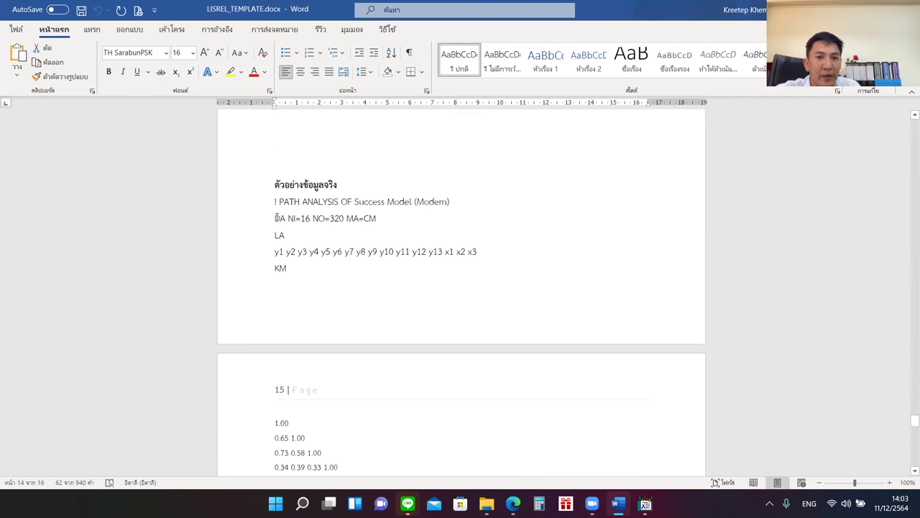
drag(273, 201, 335, 255)
key(ctrl+c)
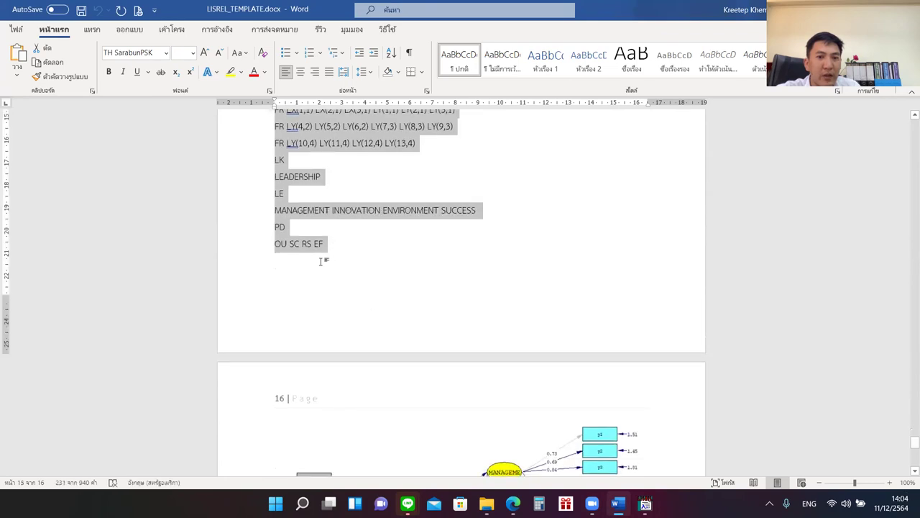
Switch to LISREL and replace the entire template syntax with the copied Success Model syntax.
click(645, 503)
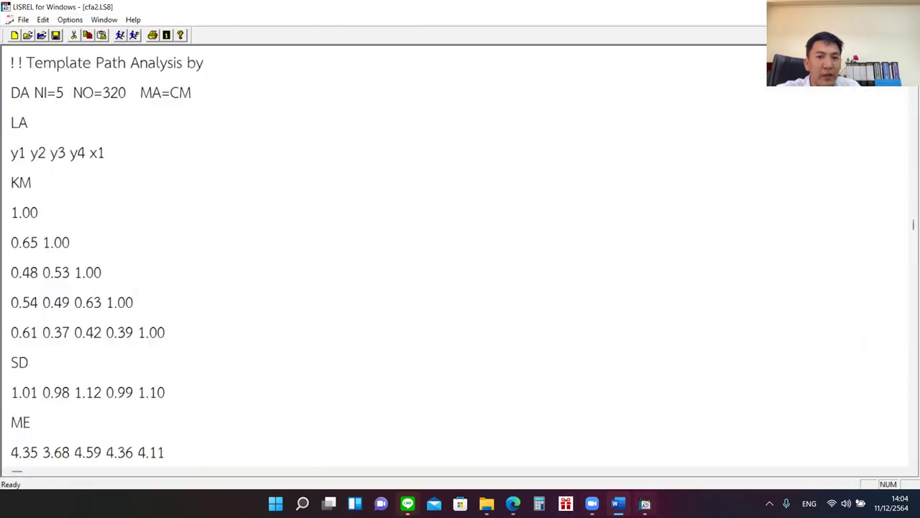
drag(12, 63, 320, 498)
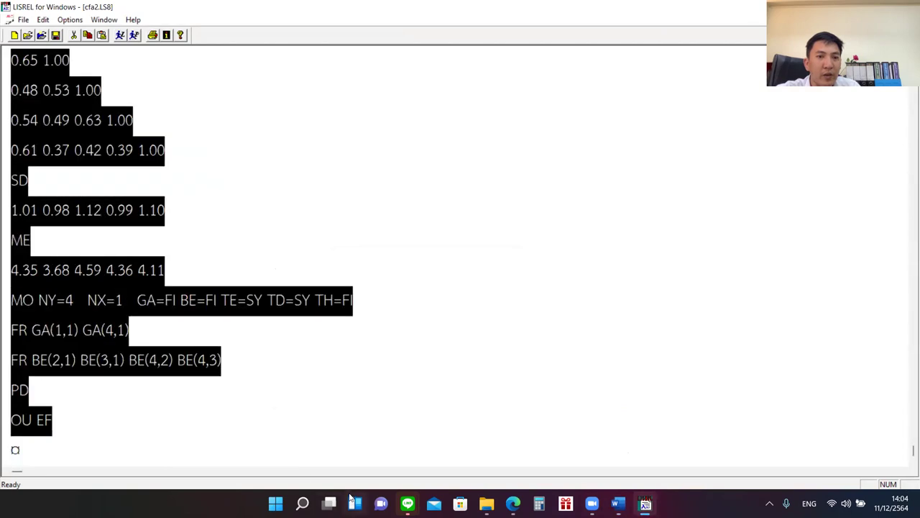
key(ctrl+v)
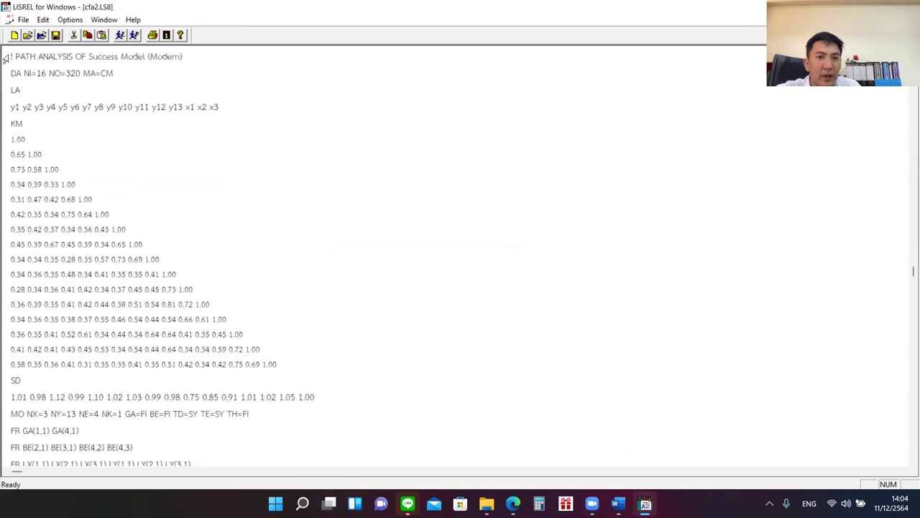
Set the font size of the entire Success Model syntax to 28.
drag(11, 56, 216, 478)
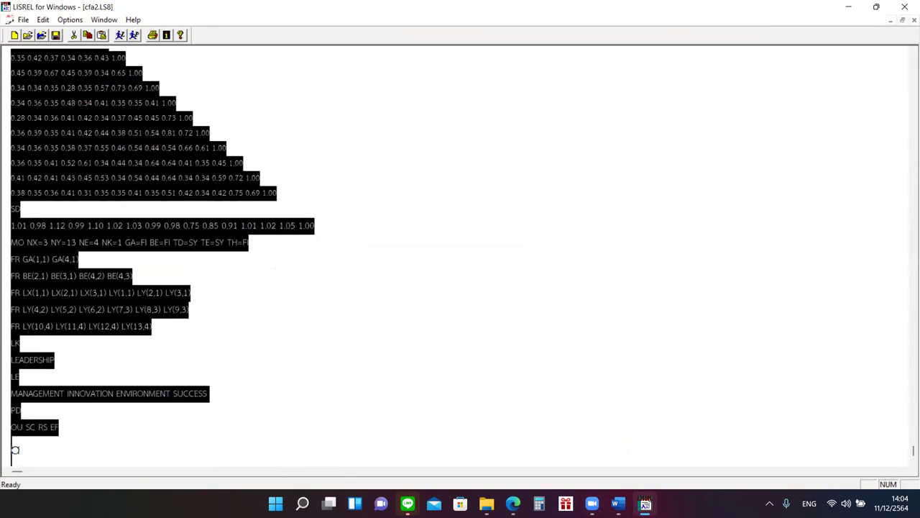
click(77, 21)
click(101, 112)
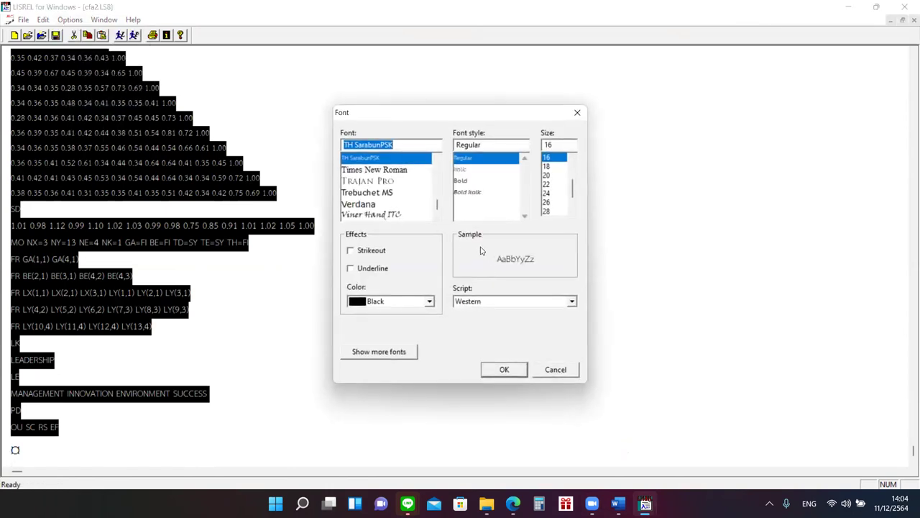
click(551, 212)
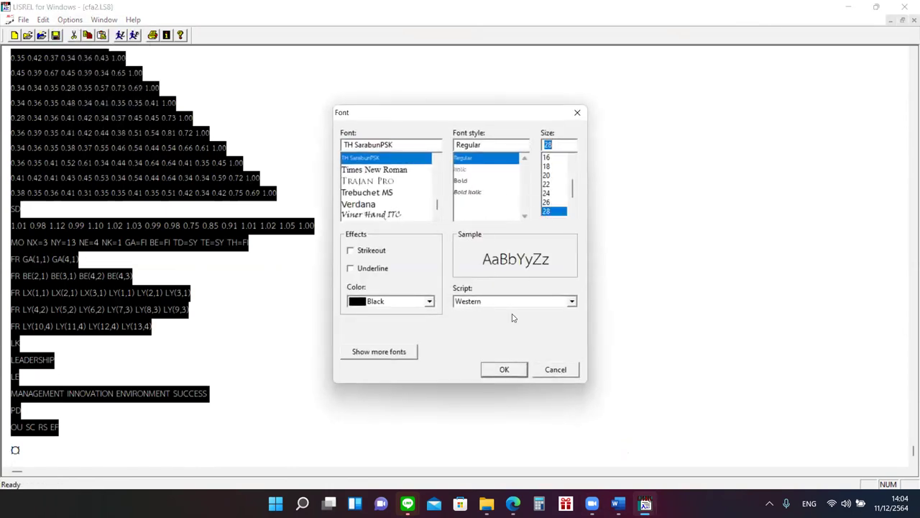
click(504, 369)
click(412, 273)
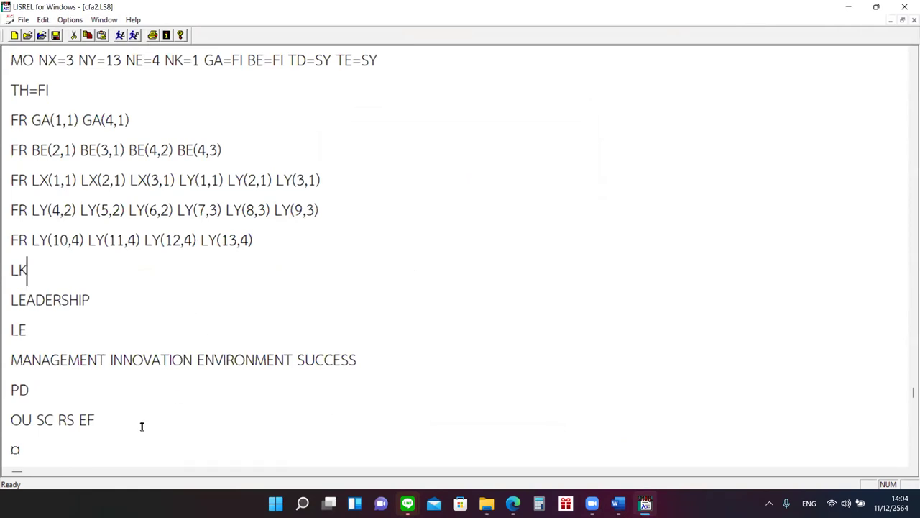
Replace the options SC RS EF on the OU line with MI.
drag(36, 420, 182, 420)
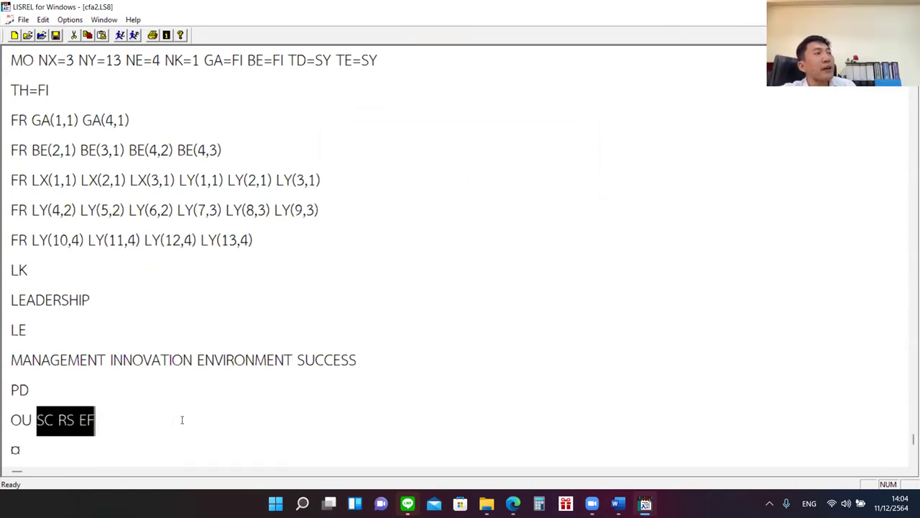
text(MI)
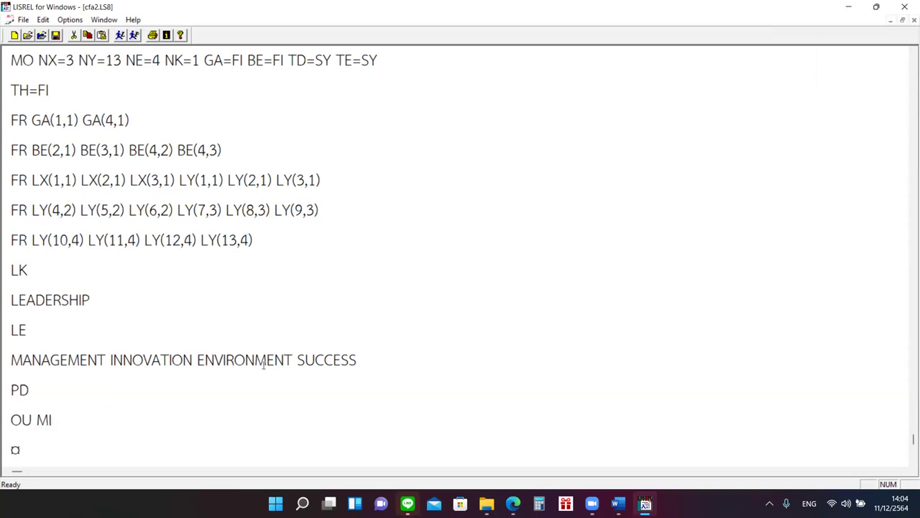
click(231, 324)
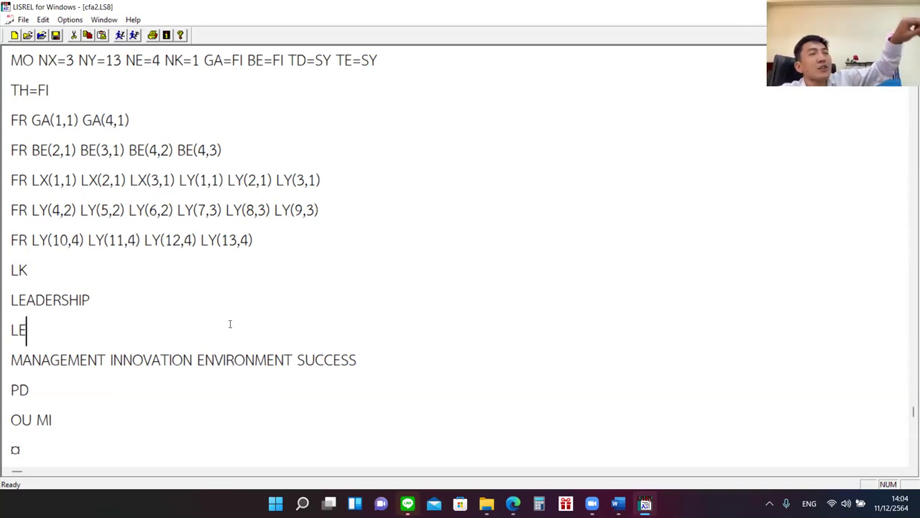
Review the Success Model syntax from the model lines up to the title line and back down to OU MI.
click(440, 277)
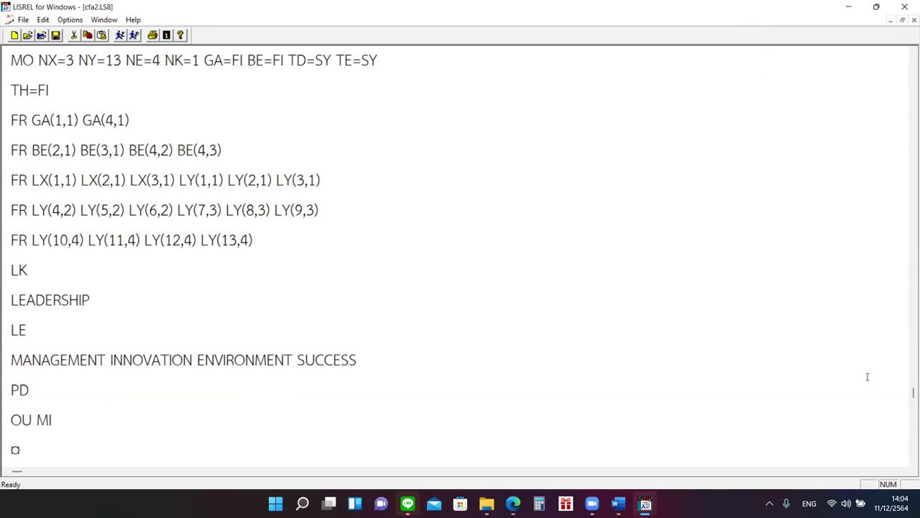
drag(913, 391, 912, 372)
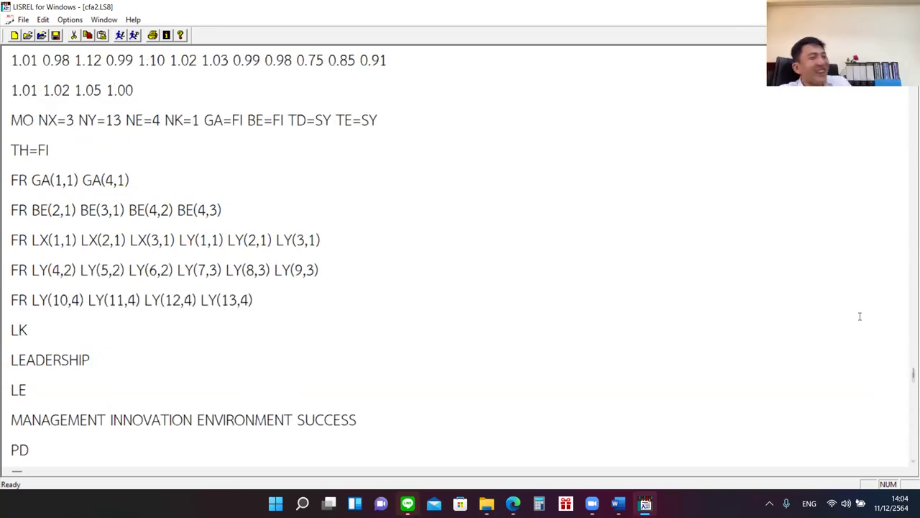
key(Up)
key(Up)
key(Up)
key(Up)
key(Up)
key(Up)
key(Up)
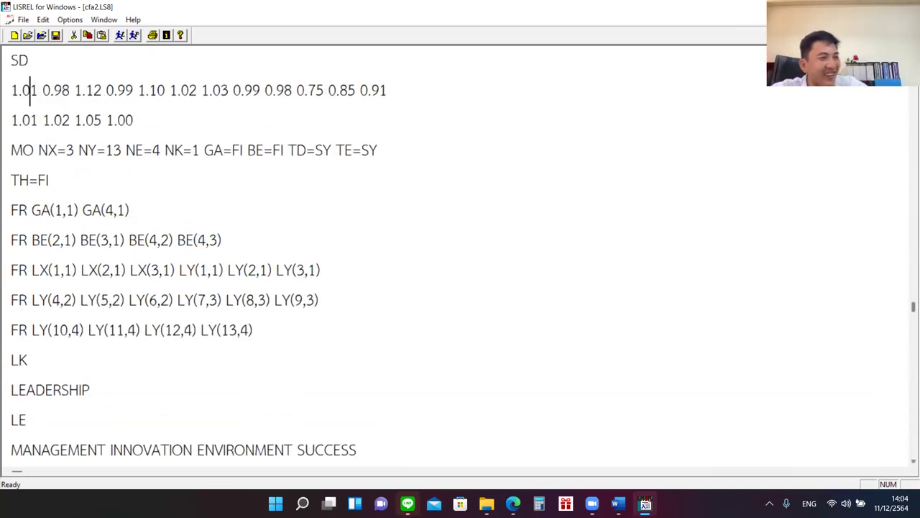
key(Up)
key(Up)
key(Up)
key(Up)
key(Up)
key(Up)
key(Up)
key(Up)
key(Up)
key(Up)
key(Up)
key(Up)
key(Up)
key(Up)
key(Up)
key(Up)
key(Up)
key(Up)
key(Up)
key(Up)
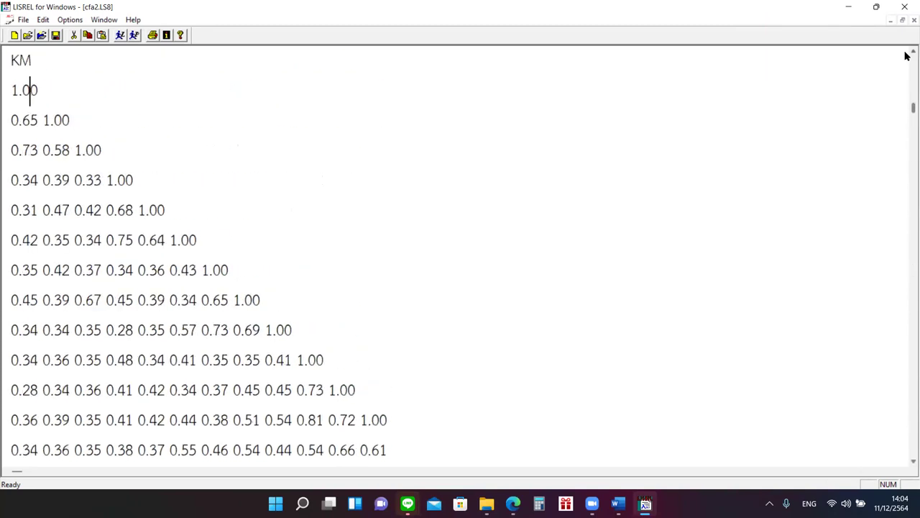
key(Up)
key(Up)
key(Up)
key(Up)
key(Up)
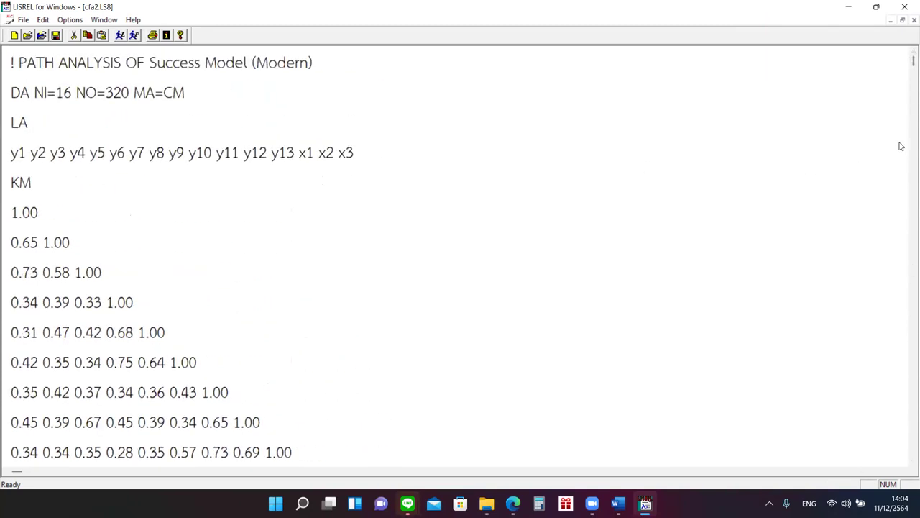
drag(912, 62, 907, 460)
scroll(907, 56, up, 4)
scroll(908, 57, up, 2)
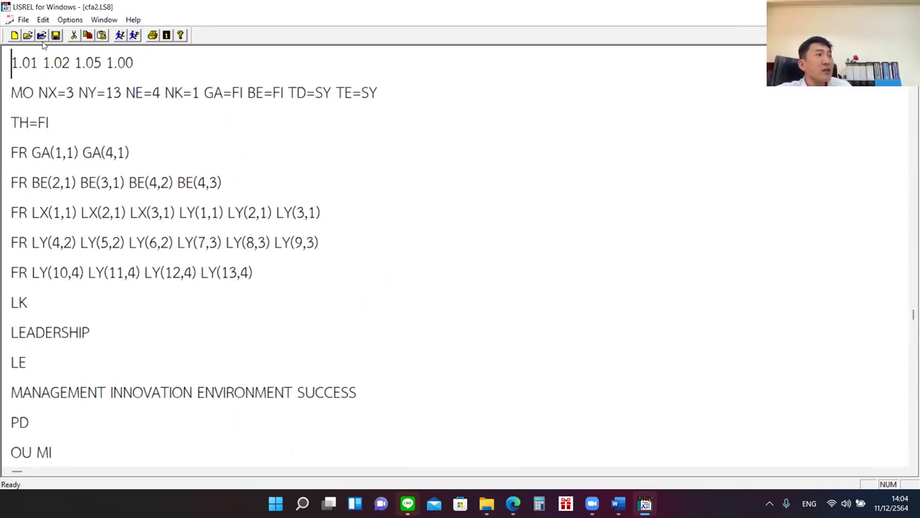
Save the syntax under the new name modern3.LS8 in the workshop-cfa folder.
click(23, 19)
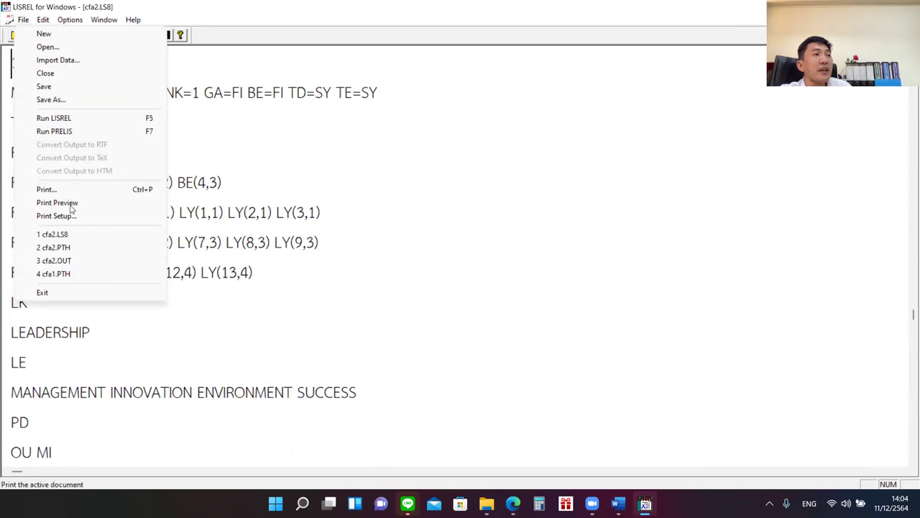
click(57, 99)
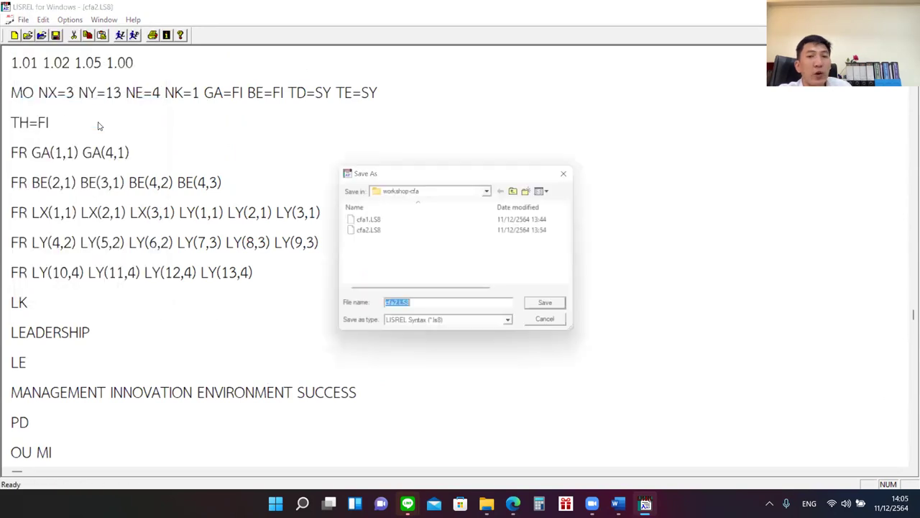
click(397, 309)
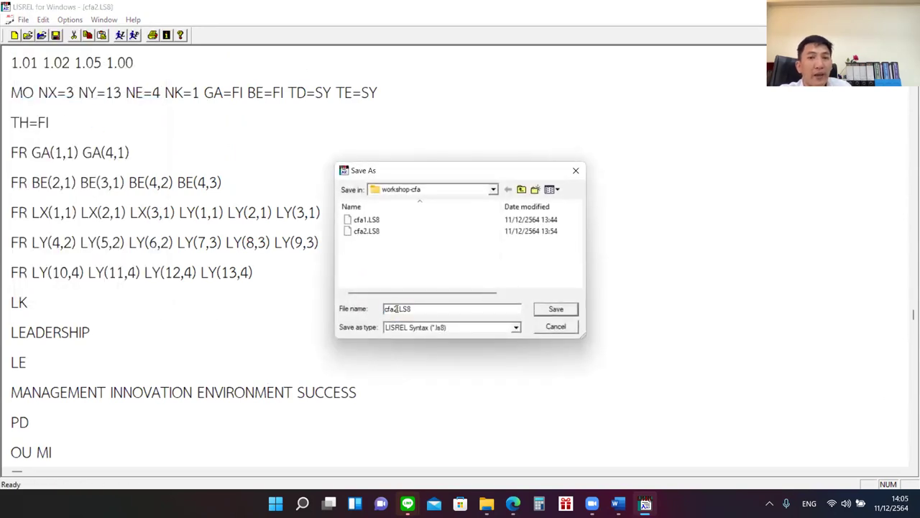
key(BackSpace)
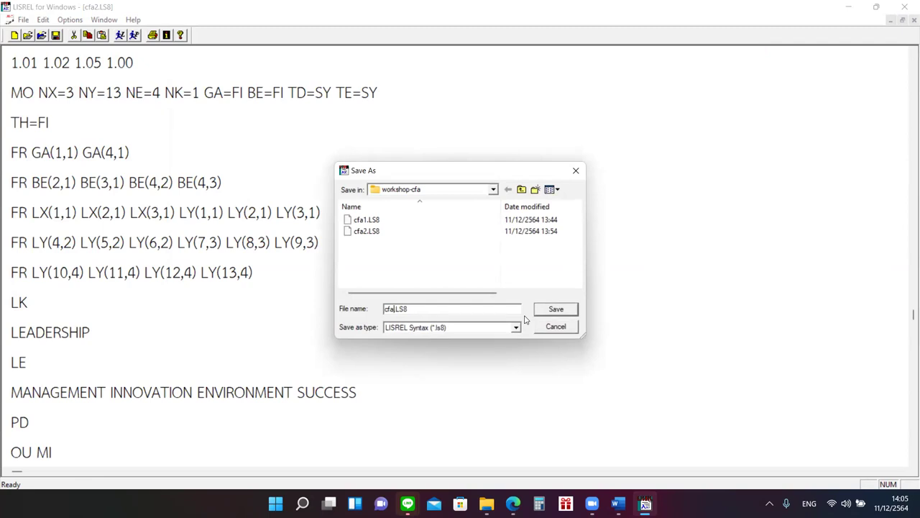
key(BackSpace)
key(BackSpace)
key(BackSpace)
text(modelm1)
key(BackSpace)
text(3)
click(555, 309)
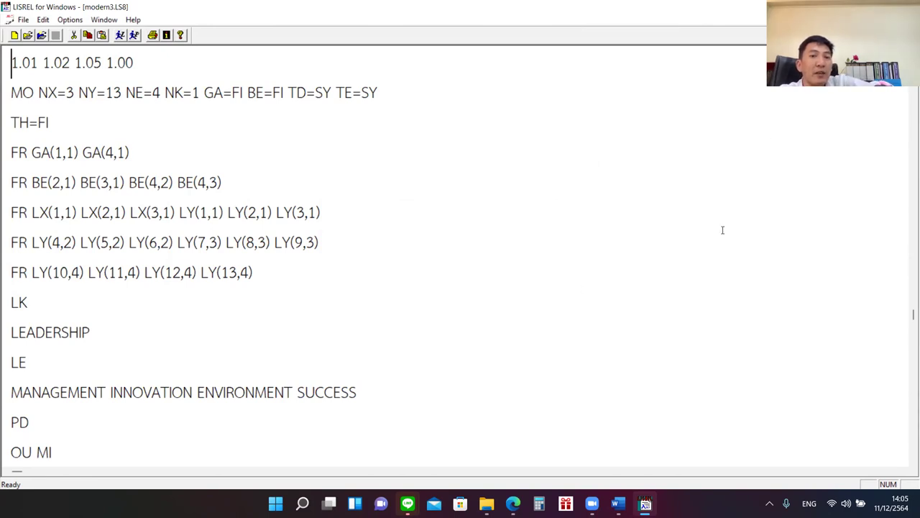
Run LISREL on the modern3 syntax and enlarge the resulting path diagram.
click(119, 35)
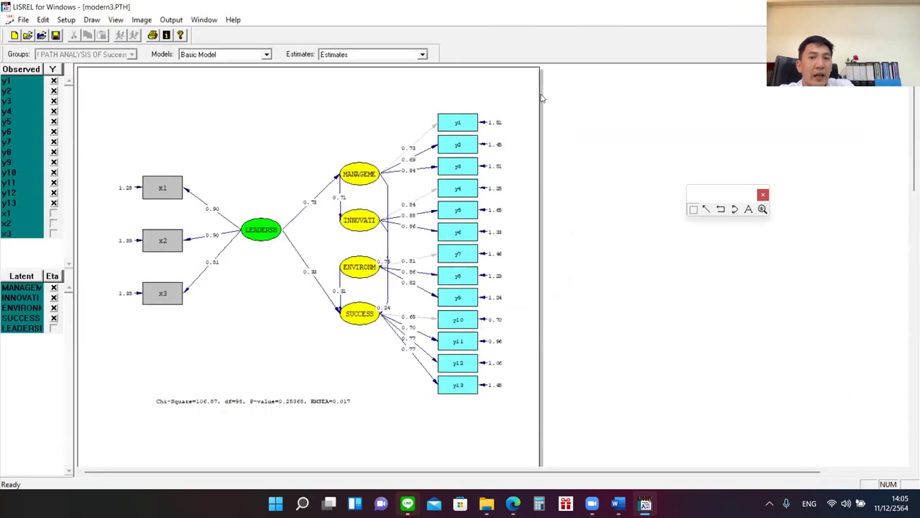
click(763, 210)
click(596, 270)
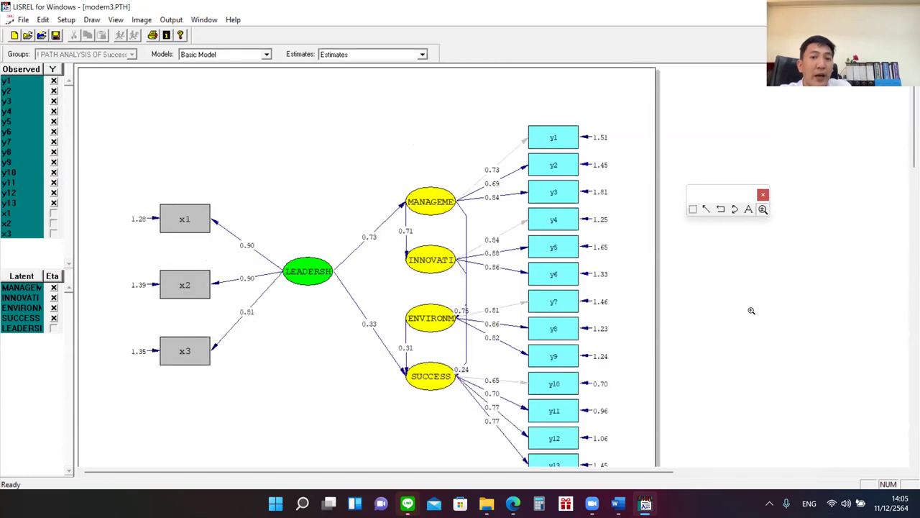
scroll(751, 310, down, 2)
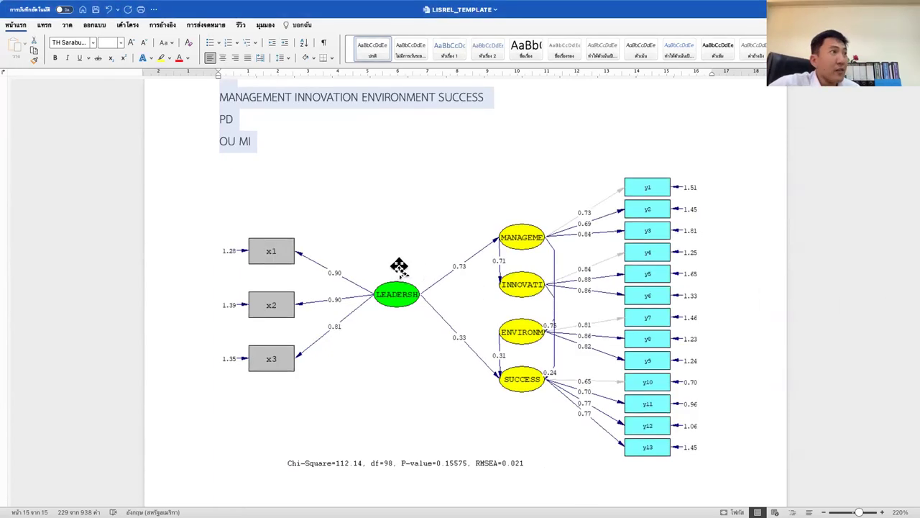
Switch to LISREL_TEMPLATE in Word and examine the first rows of the KM correlation matrix in the Success Model example.
scroll(401, 248, up, 5)
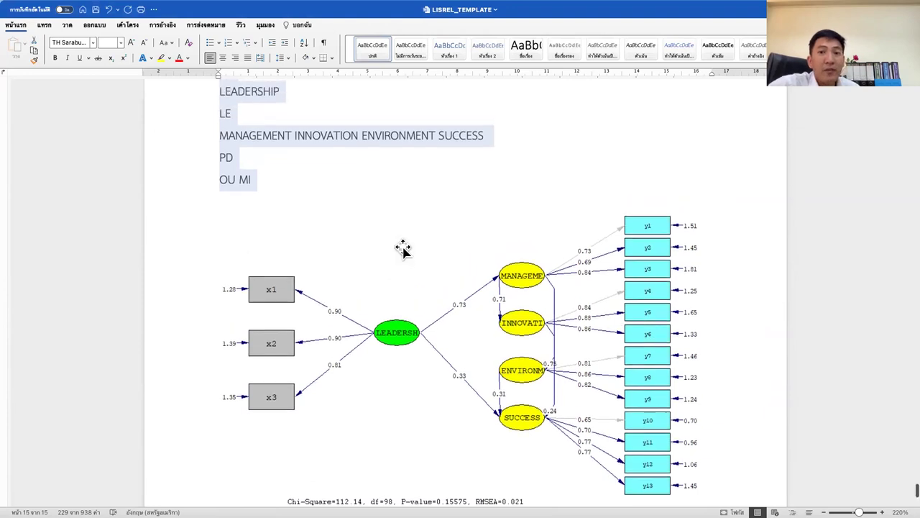
scroll(402, 248, up, 3)
scroll(403, 246, down, 1)
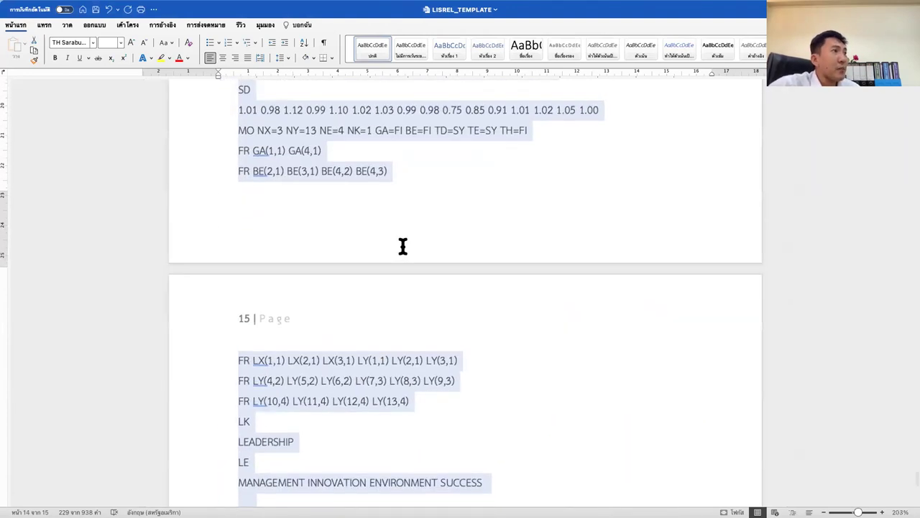
scroll(407, 208, up, 6)
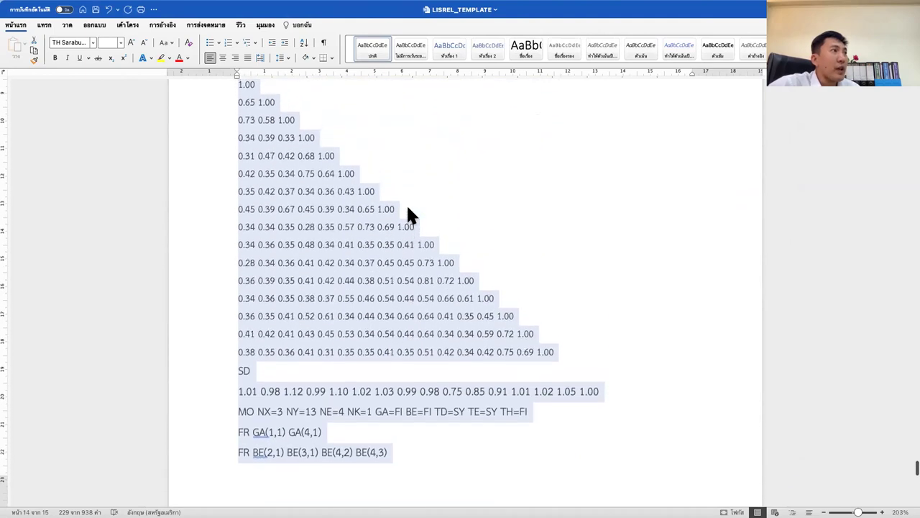
scroll(407, 210, up, 2)
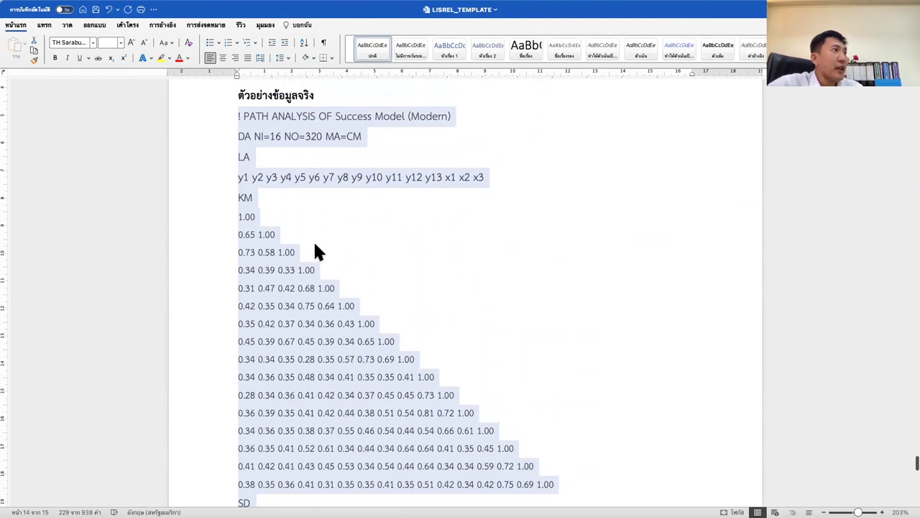
click(315, 244)
drag(235, 215, 302, 251)
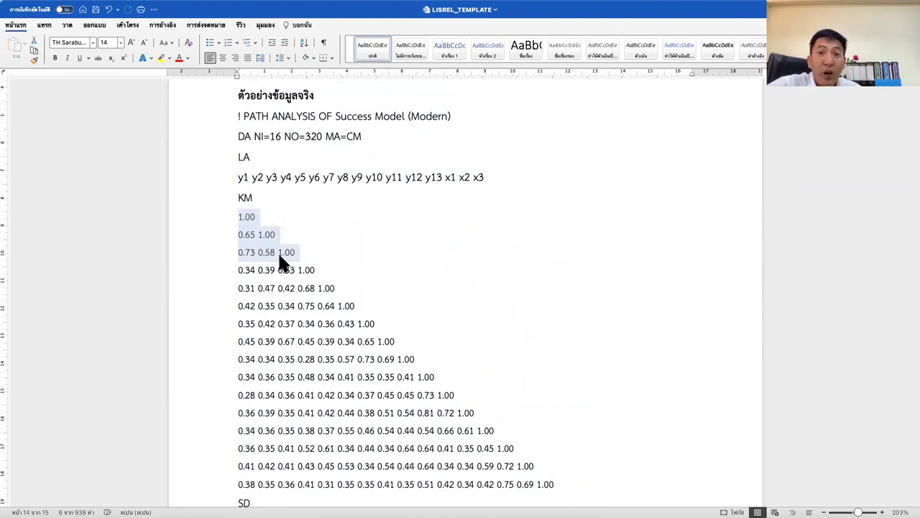
drag(316, 271, 234, 223)
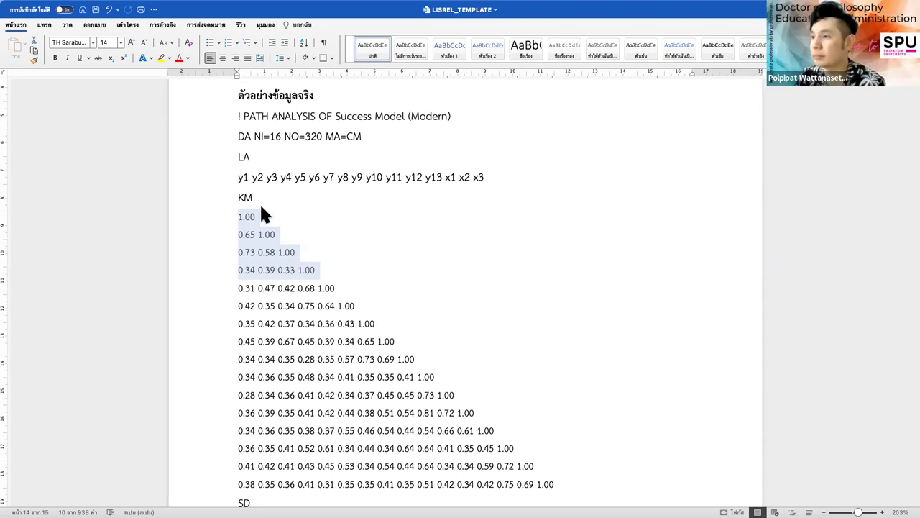
click(311, 251)
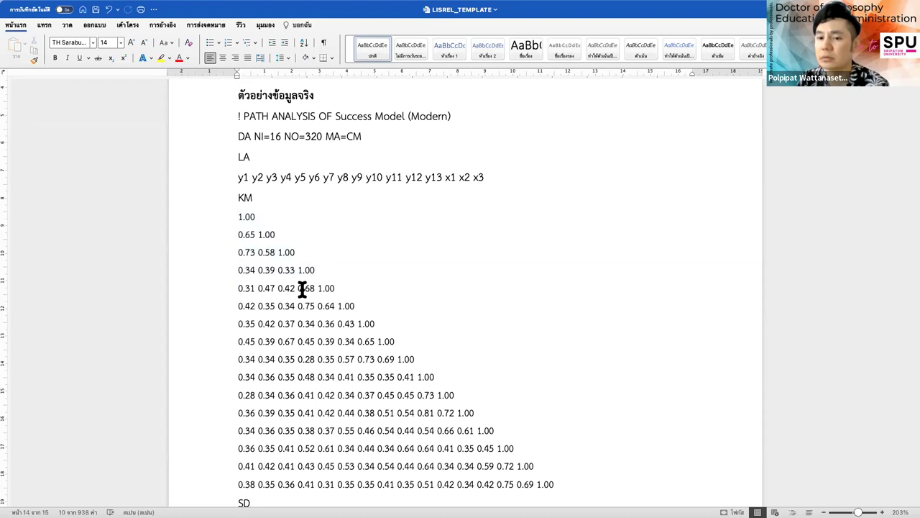
Colour the correlations 0.68 and 0.75 in the fourth column of the KM matrix red.
drag(299, 289, 336, 288)
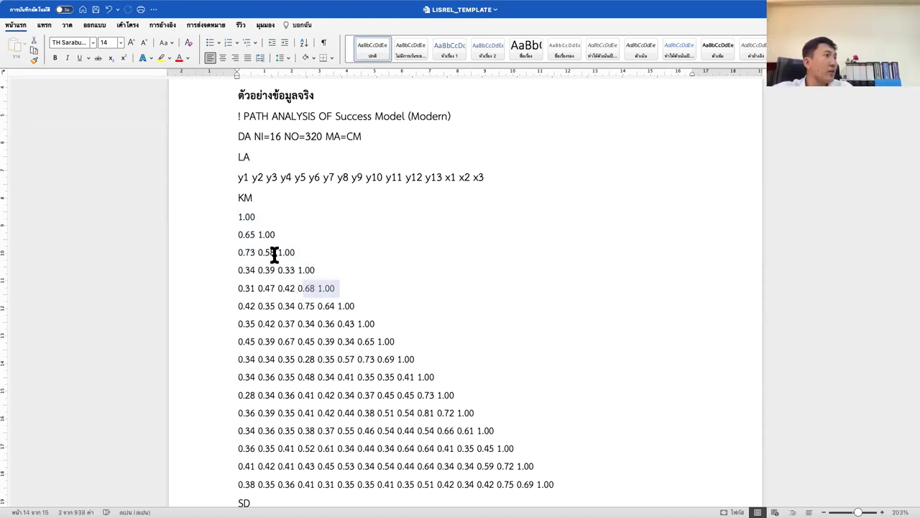
click(298, 288)
drag(298, 288, 310, 285)
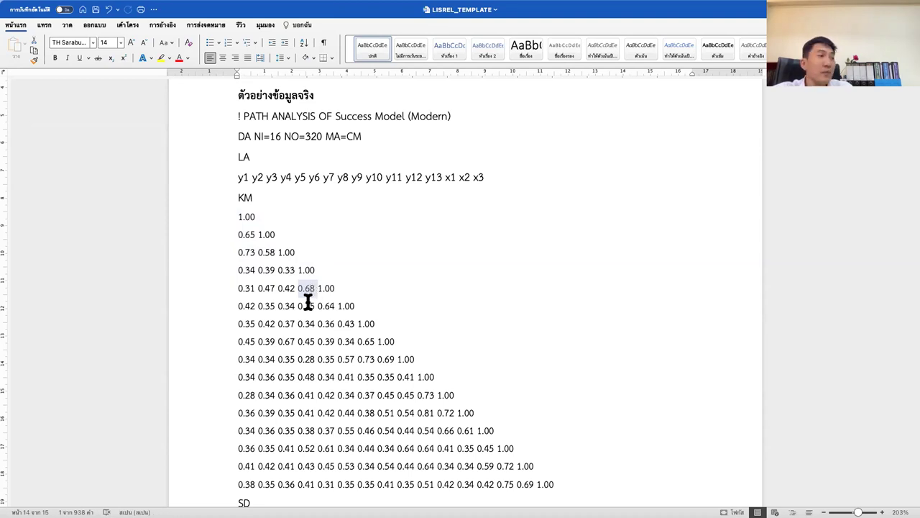
drag(299, 305, 311, 305)
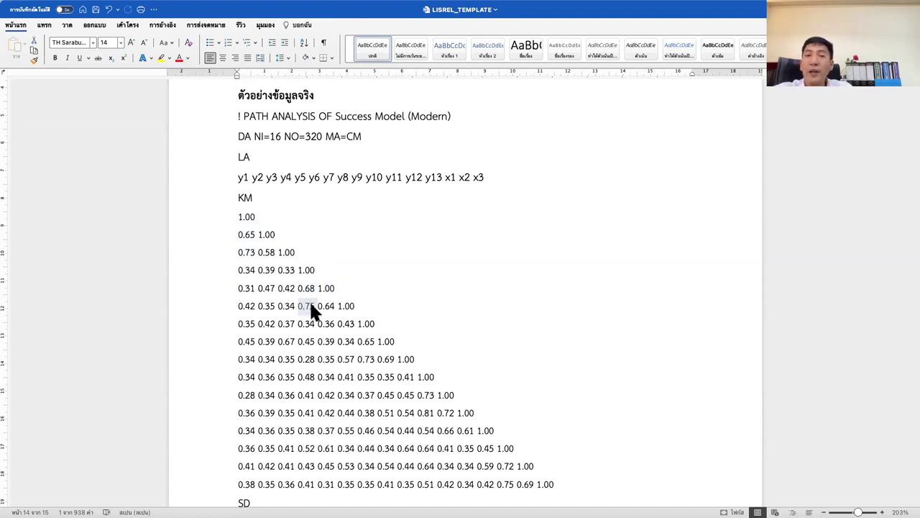
mouse_move(311, 302)
mouse_down()
mouse_move(335, 306)
mouse_move(304, 292)
mouse_move(315, 290)
mouse_up()
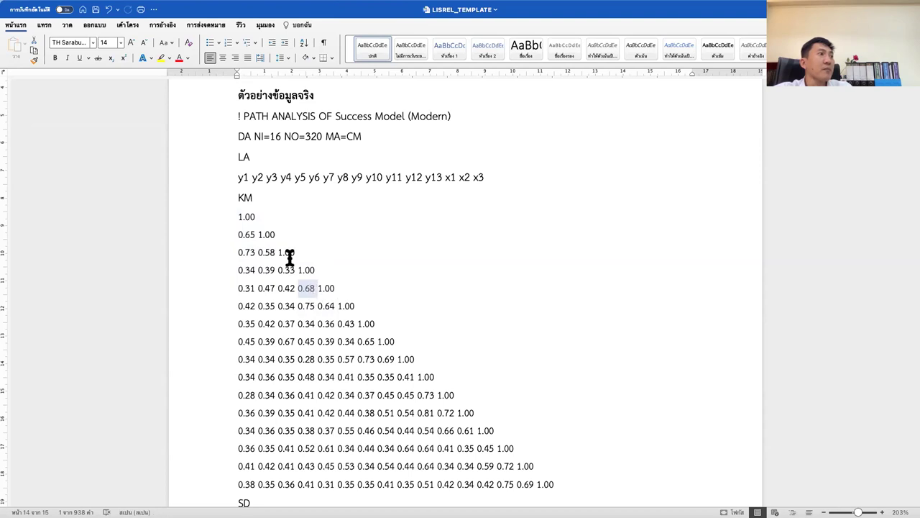
click(179, 57)
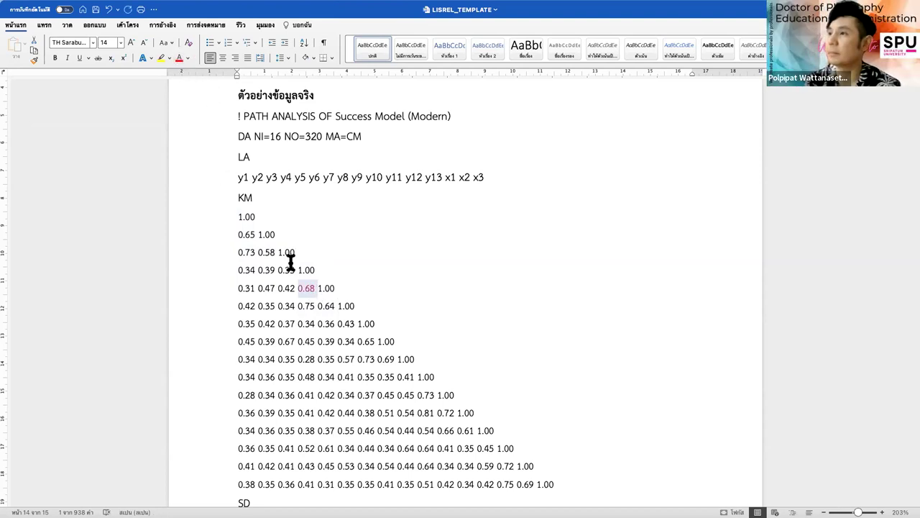
drag(297, 306, 318, 305)
click(177, 59)
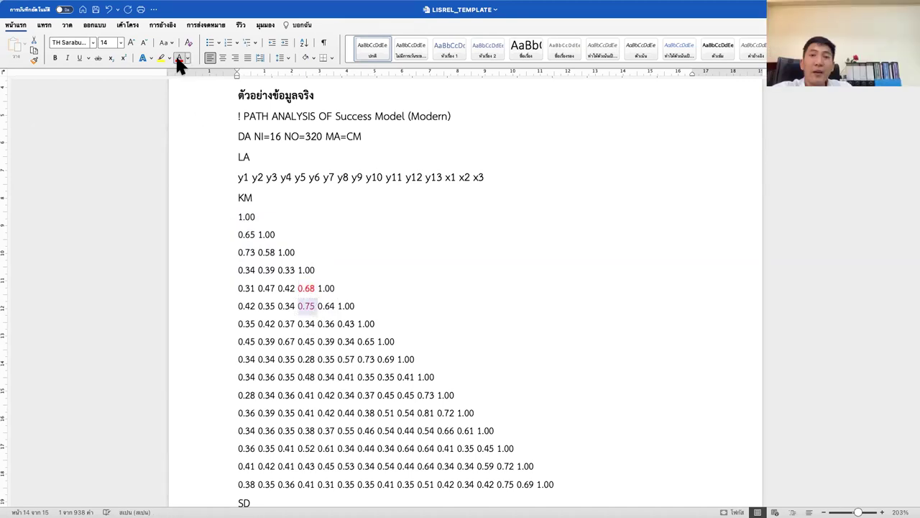
click(423, 252)
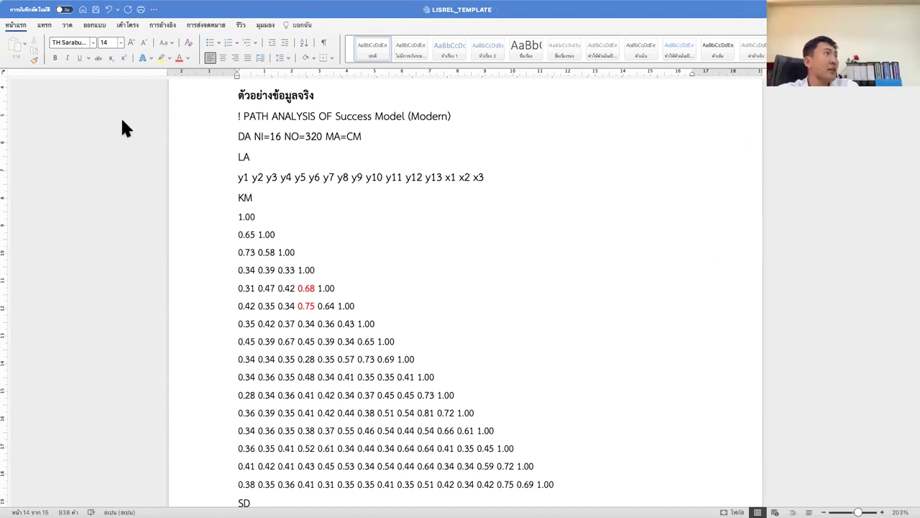
Switch to SPSS Statistics and choose to open another file from the welcome dialog.
click(29, 21)
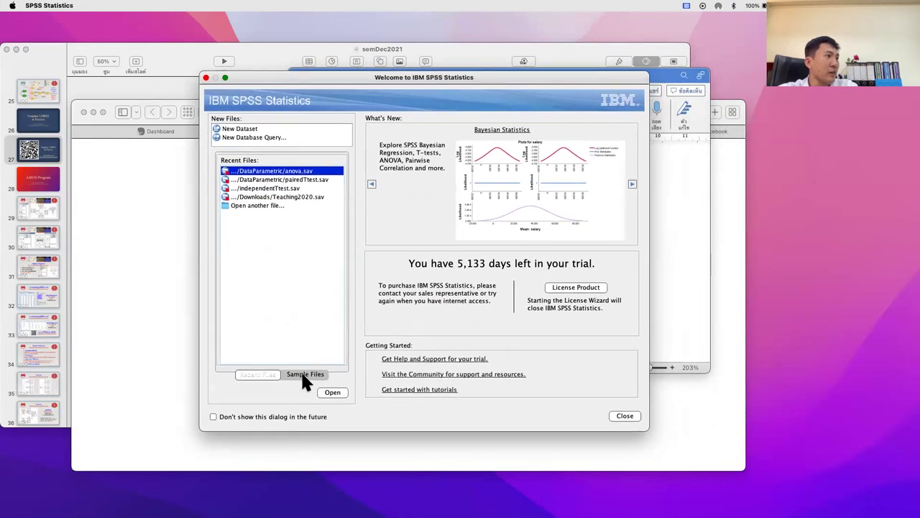
click(247, 205)
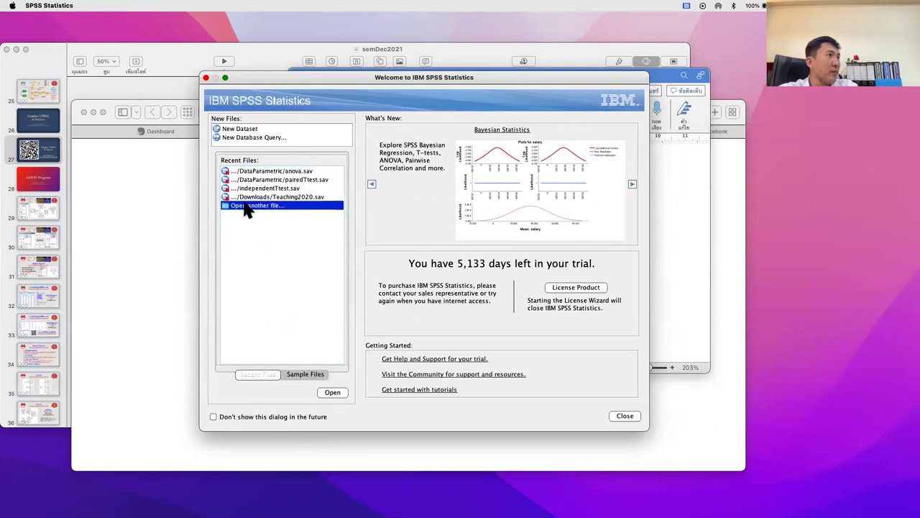
click(331, 392)
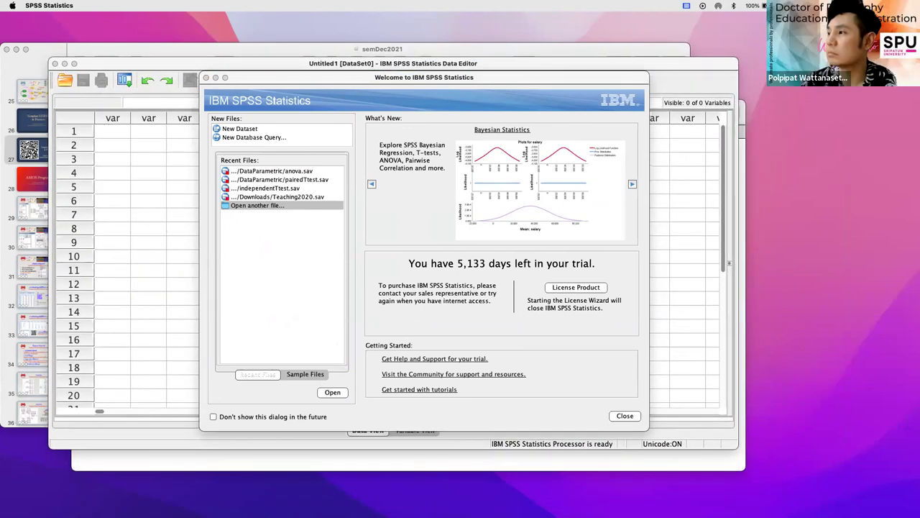
Switch to Finder and open the Training2021 folder on the desktop.
click(909, 223)
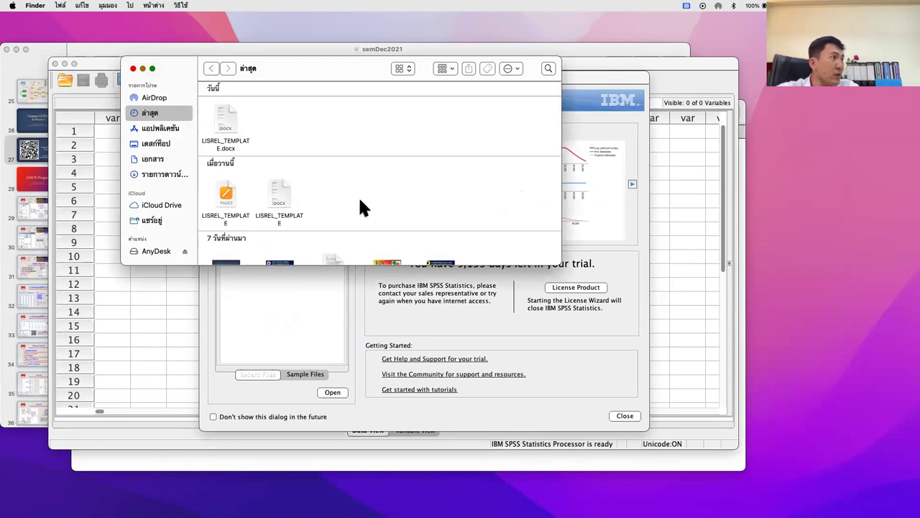
scroll(358, 196, down, 5)
scroll(358, 196, down, 15)
scroll(359, 196, down, 15)
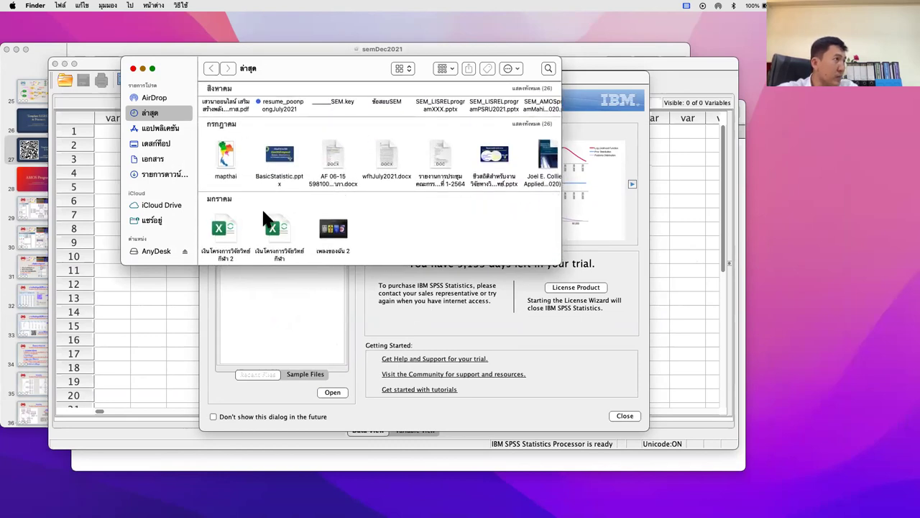
click(157, 144)
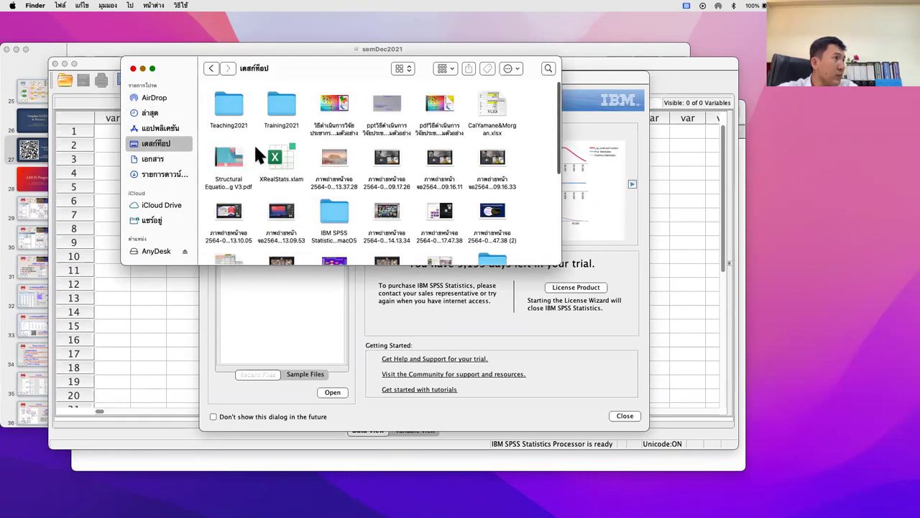
click(282, 109)
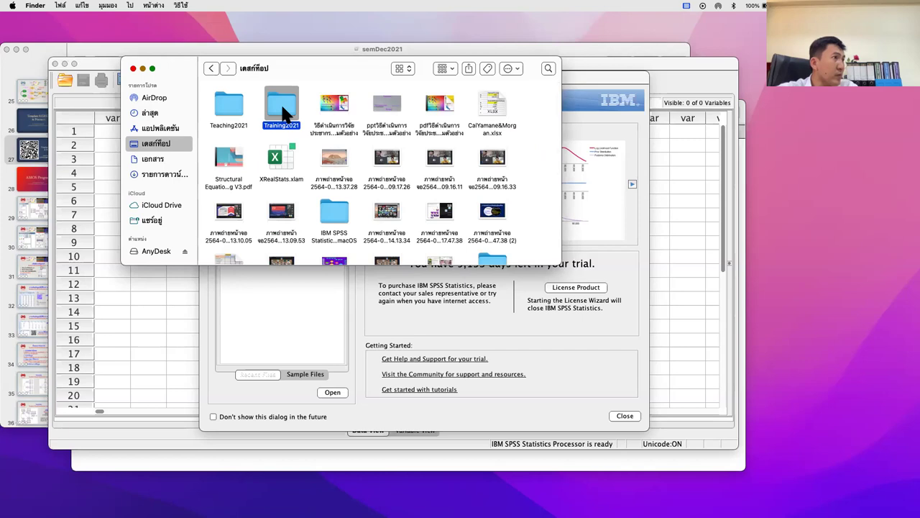
double_click(283, 108)
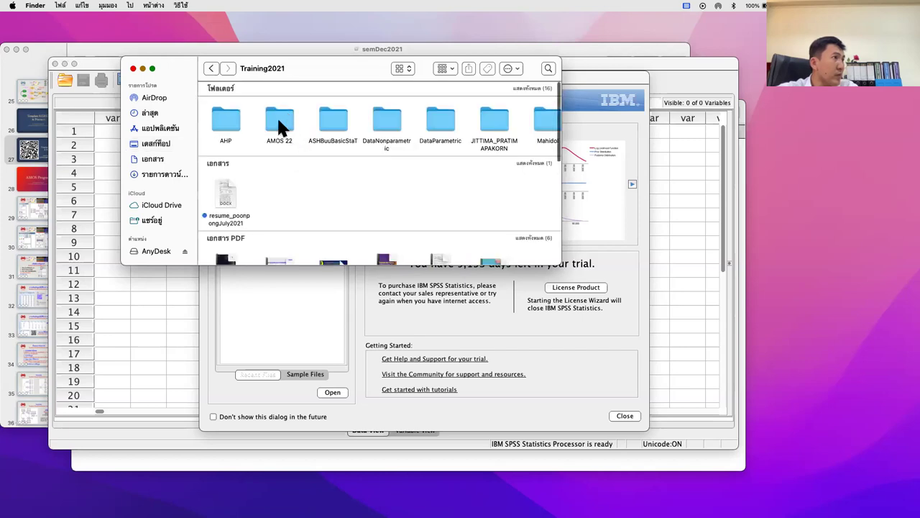
Find the MBA_BUU folder among the Training2021 subfolders and open it.
scroll(424, 115, right, 5)
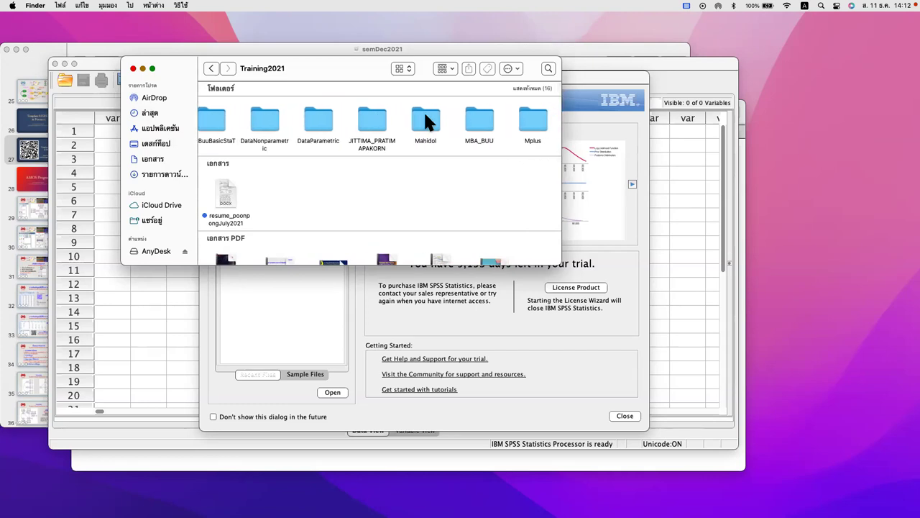
scroll(424, 119, right, 3)
scroll(425, 119, right, 4)
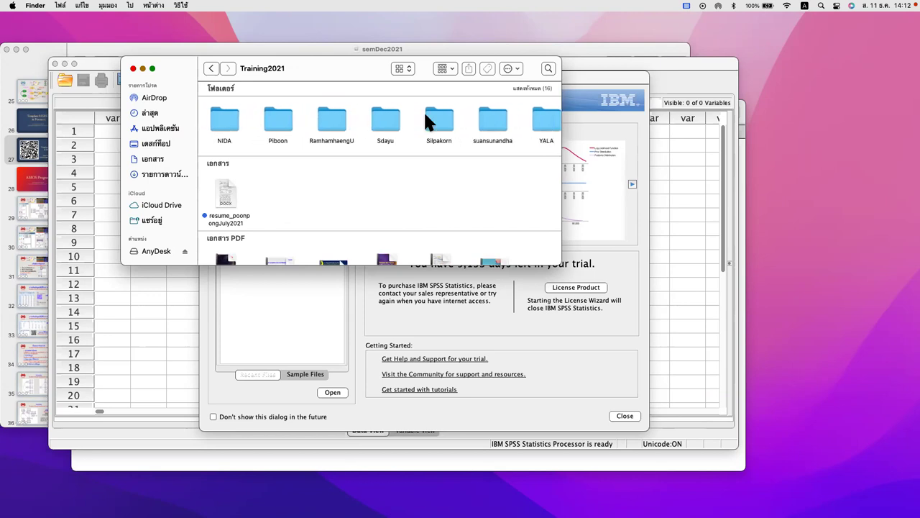
scroll(425, 115, left, 4)
scroll(425, 119, left, 3)
click(399, 126)
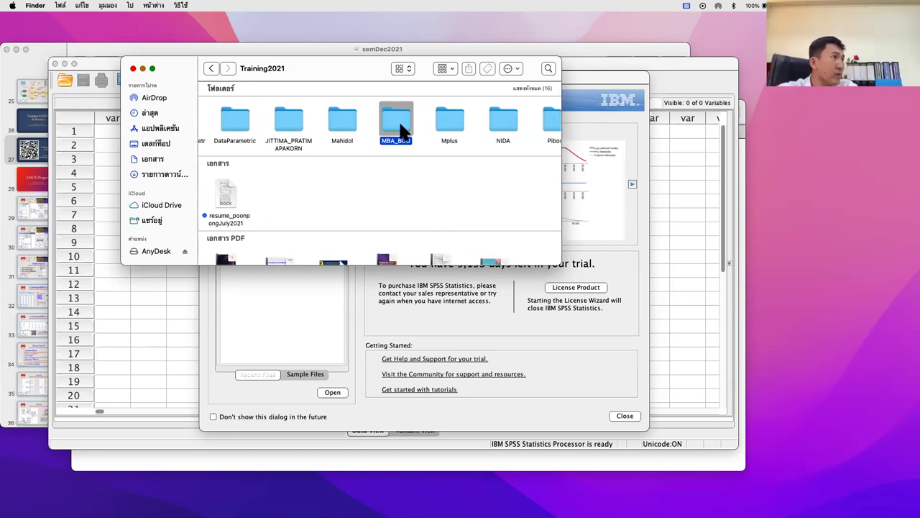
double_click(399, 126)
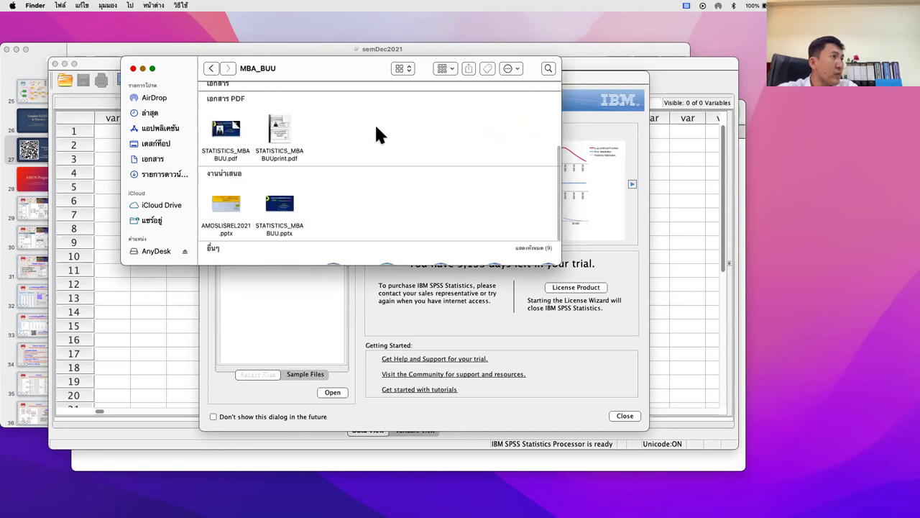
Open the data file HBAT_200.sav from the MBA_BUU folder in SPSS Statistics.
scroll(360, 161, down, 3)
scroll(361, 163, down, 1)
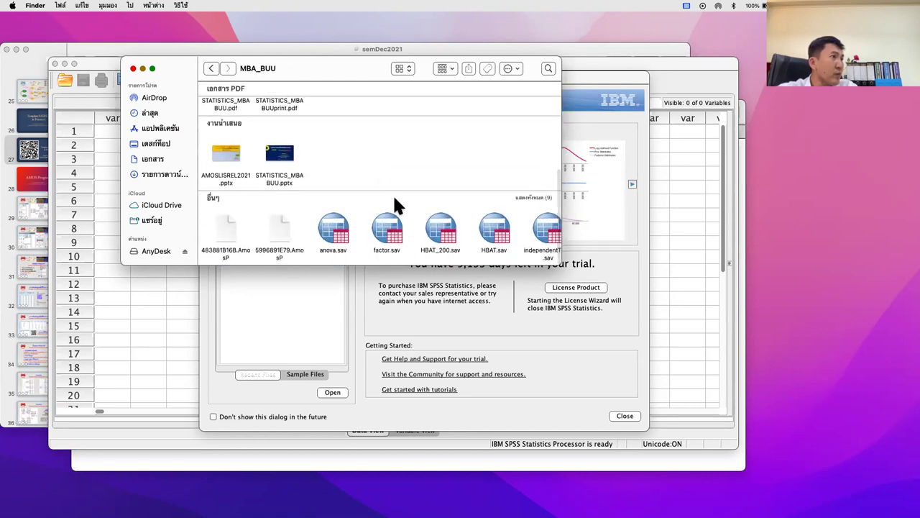
click(392, 234)
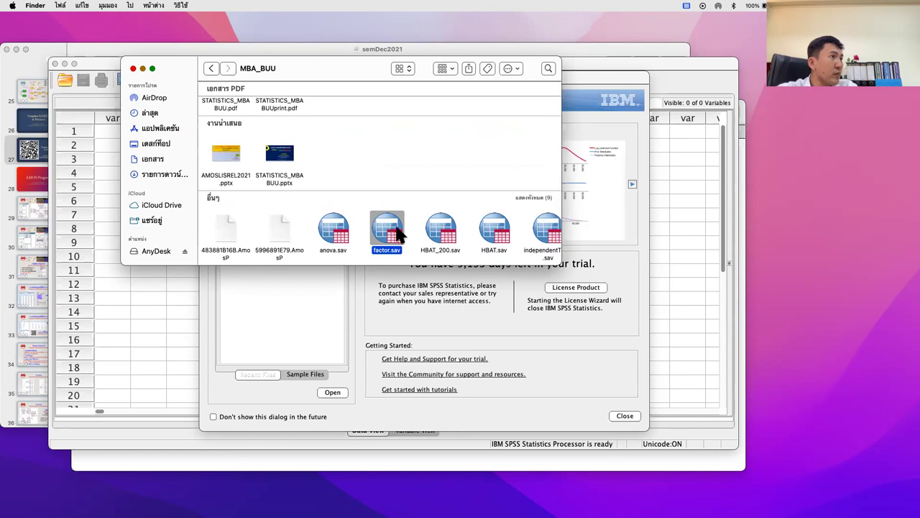
click(440, 231)
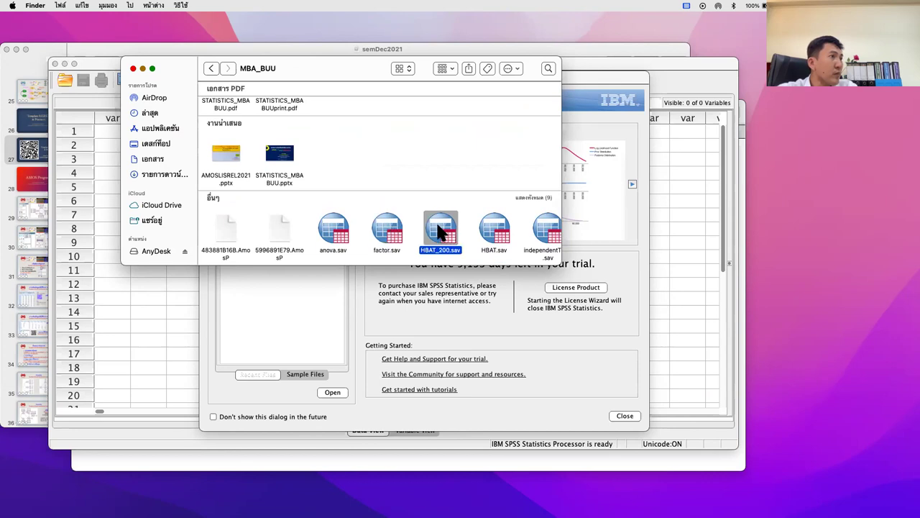
double_click(440, 232)
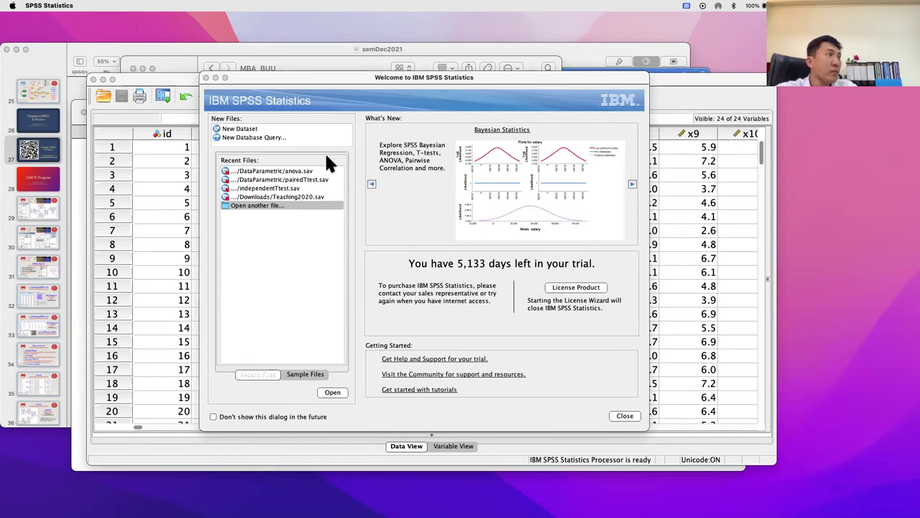
Close the Finder window and the SPSS welcome dialog, and enlarge the HBAT_200.sav data editor to fill the screen.
drag(153, 77, 109, 182)
click(131, 69)
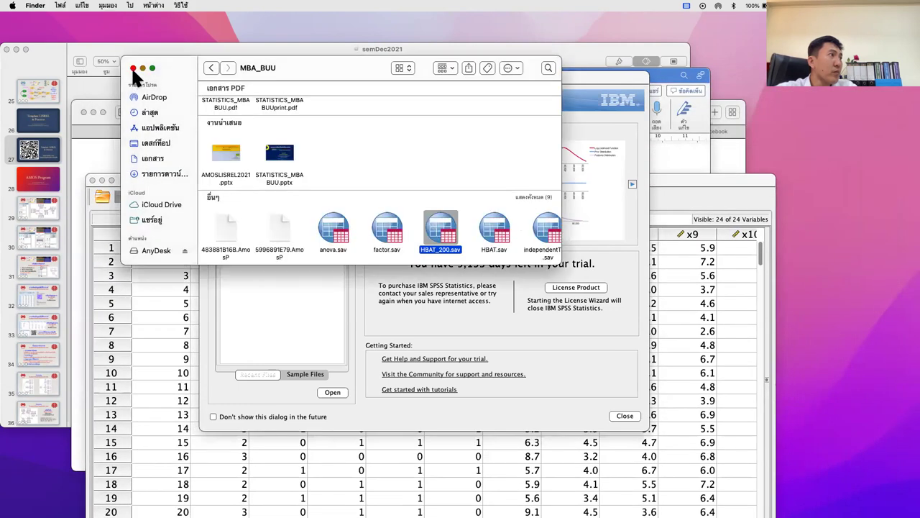
click(132, 68)
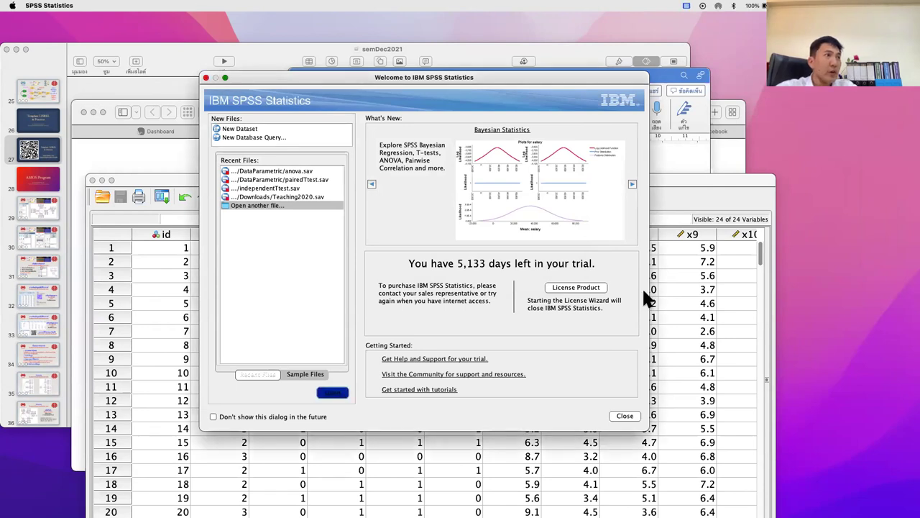
click(624, 416)
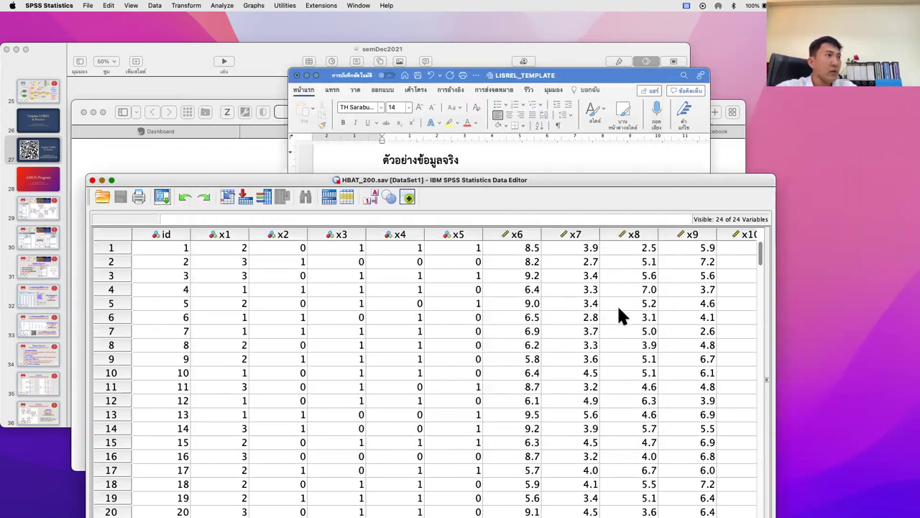
drag(494, 180, 482, 84)
drag(475, 26, 471, 26)
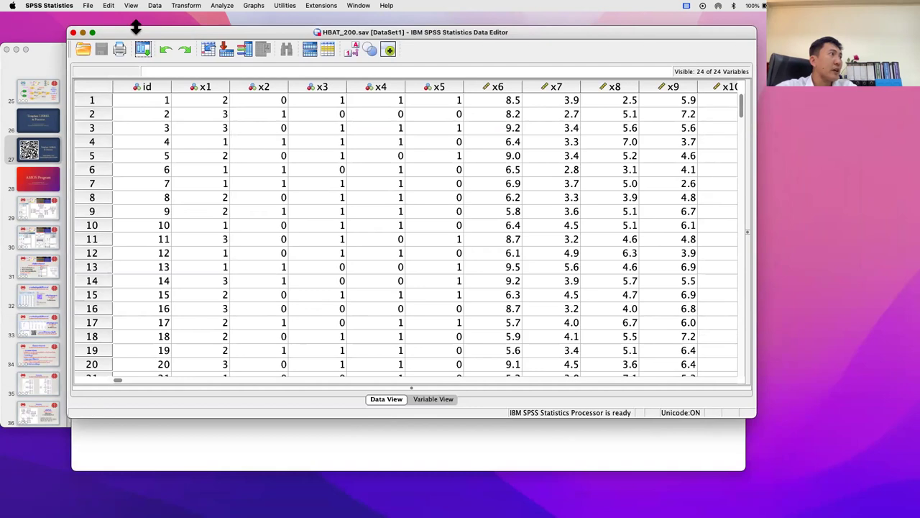
click(92, 33)
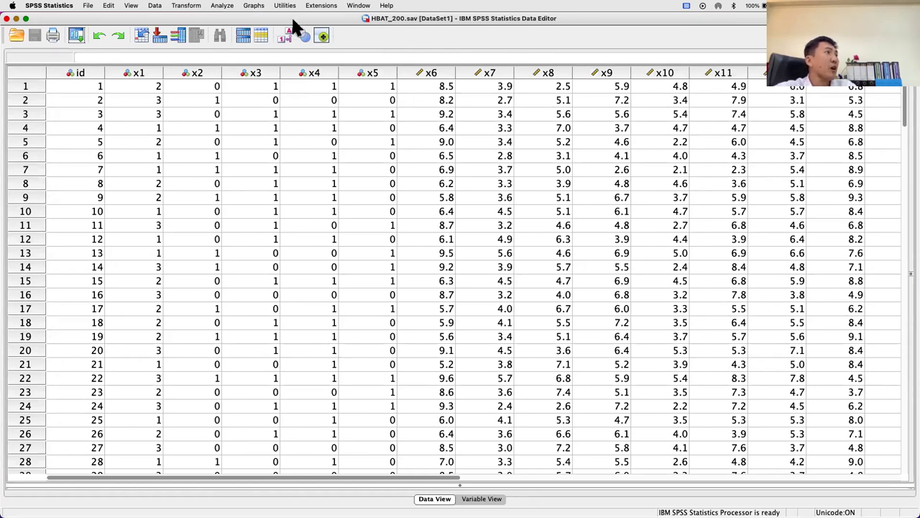
Run a two-tailed Pearson bivariate correlation on variables X6 through X15 of the HBAT_200 data.
click(228, 4)
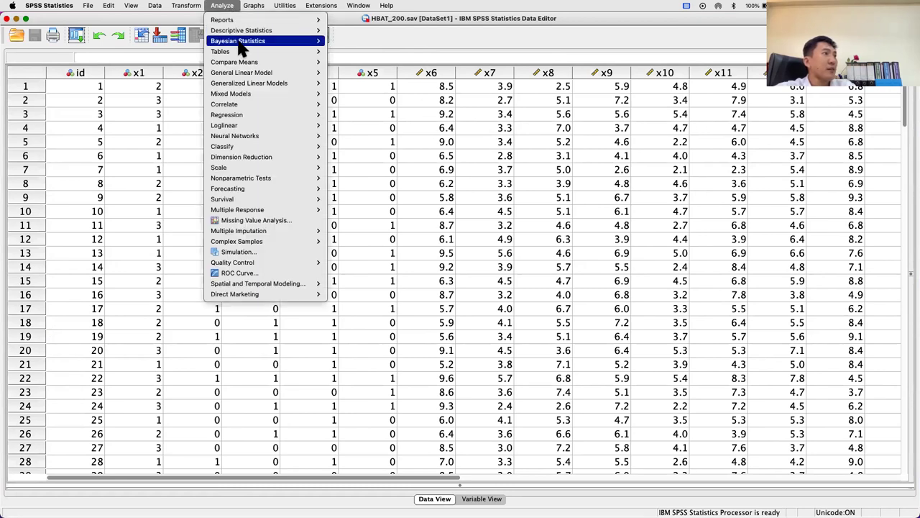
mouse_move(273, 75)
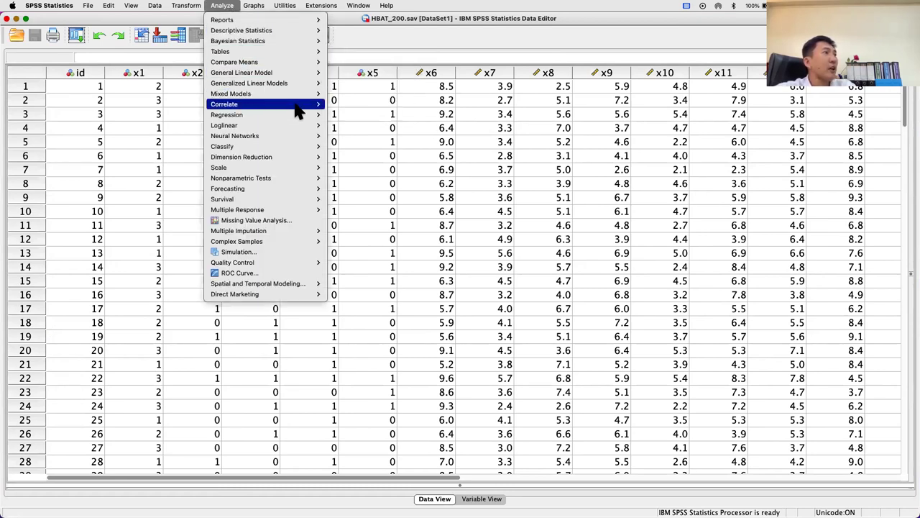
mouse_move(301, 105)
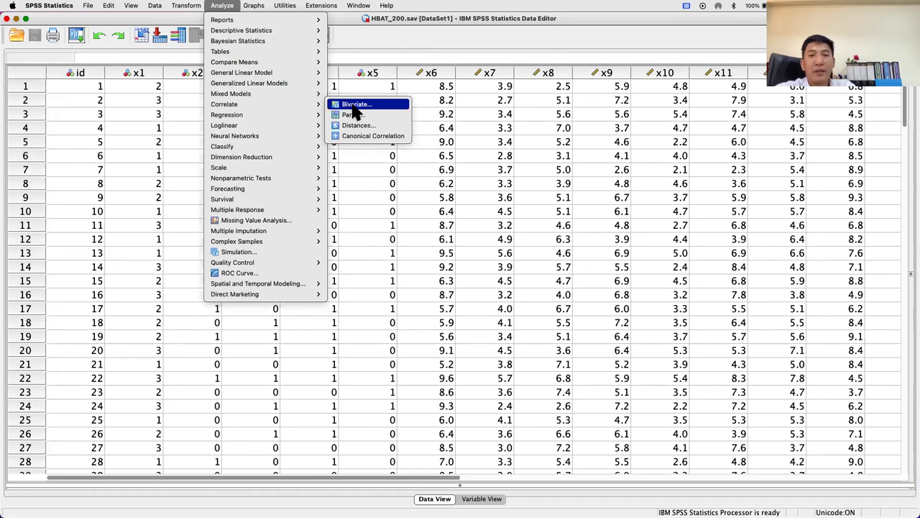
click(353, 106)
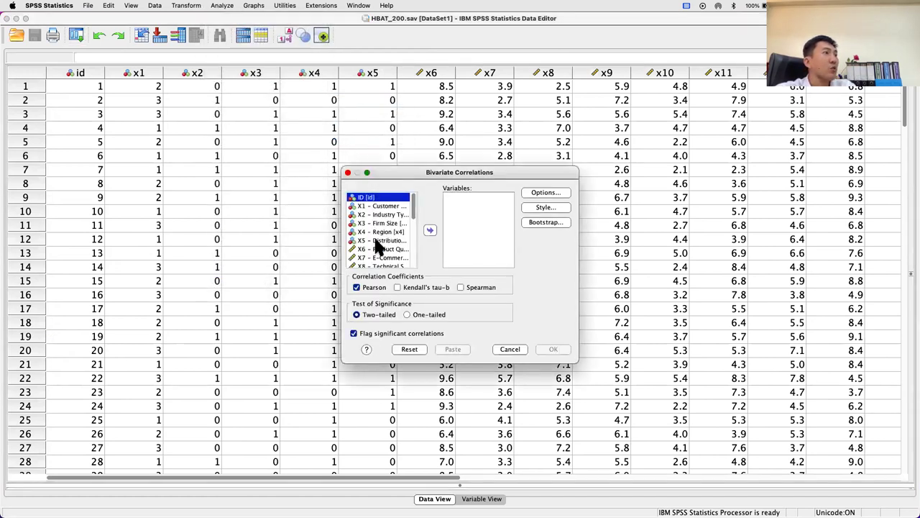
scroll(376, 245, down, 5)
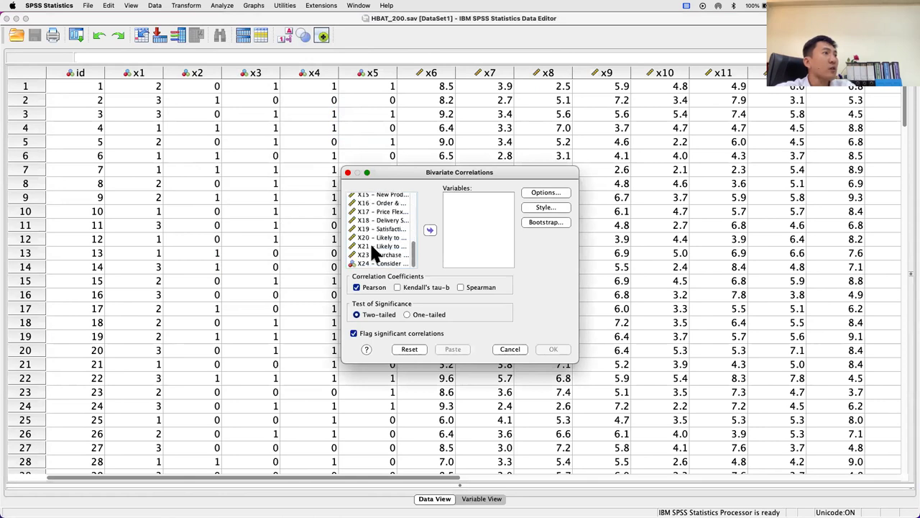
scroll(370, 242, up, 2)
scroll(369, 245, down, 1)
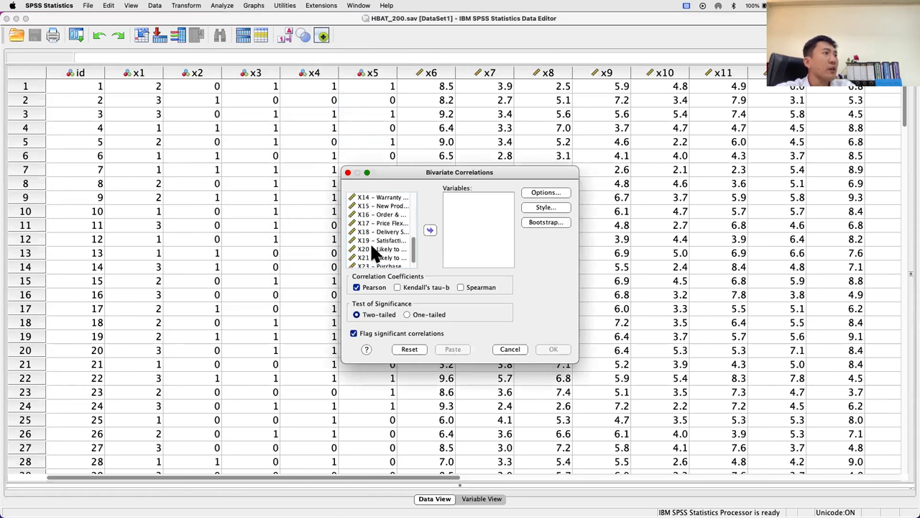
scroll(373, 249, up, 1)
scroll(370, 241, up, 1)
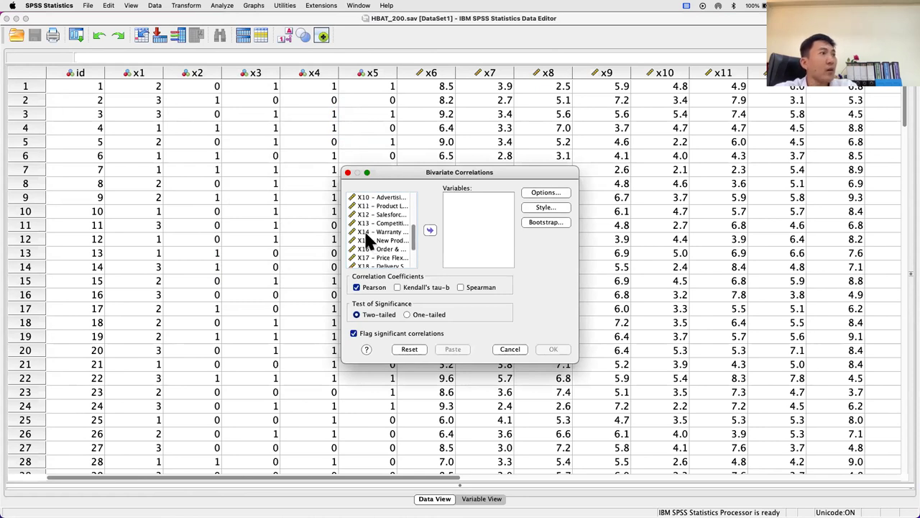
shift+click(368, 240)
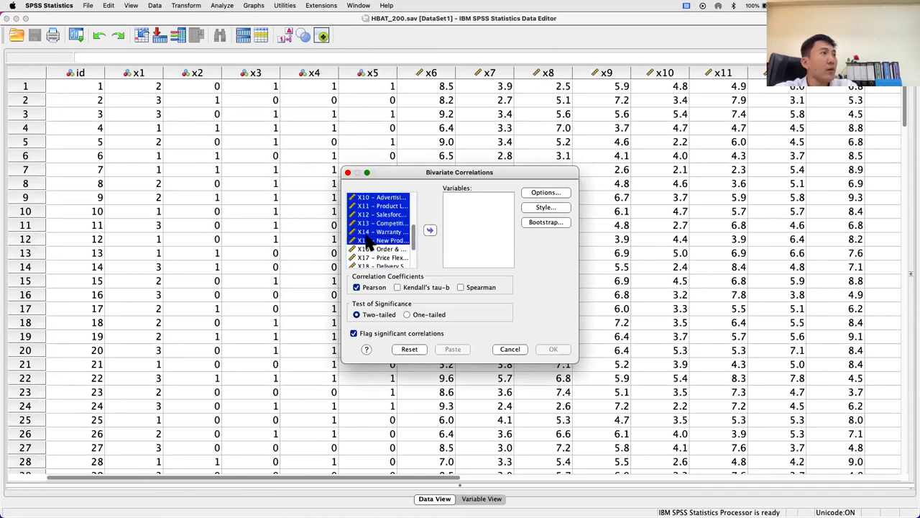
click(429, 230)
scroll(486, 218, down, 1)
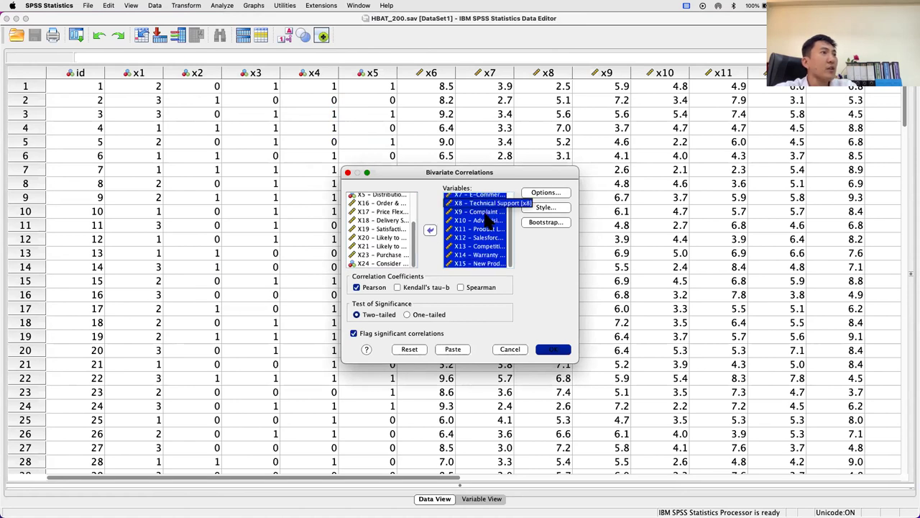
click(553, 350)
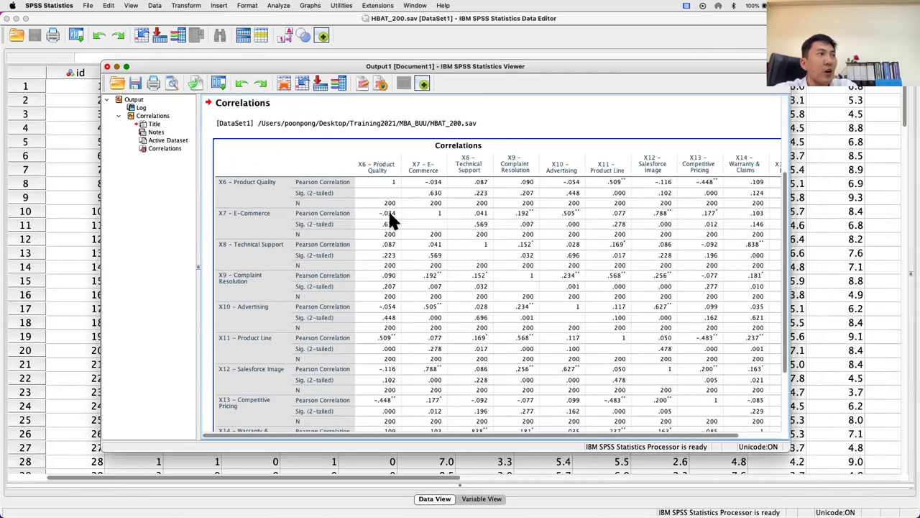
Examine the Correlations table, minimise the output viewer, and select the x6 to x15 values for cases 1 to 200.
click(388, 210)
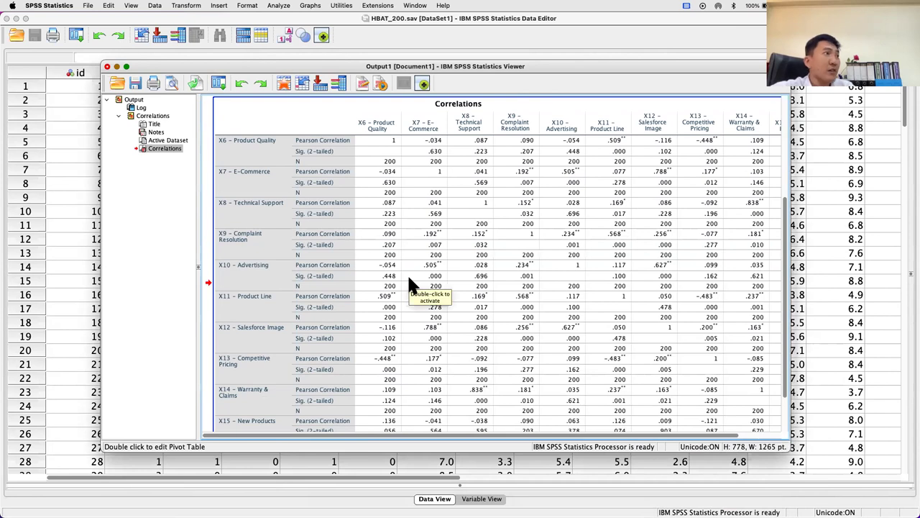
click(124, 67)
click(116, 66)
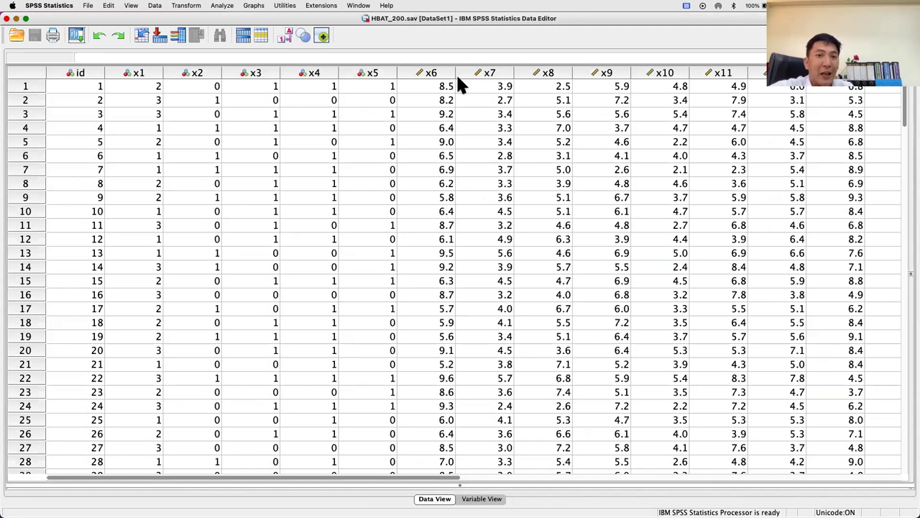
drag(444, 86, 744, 280)
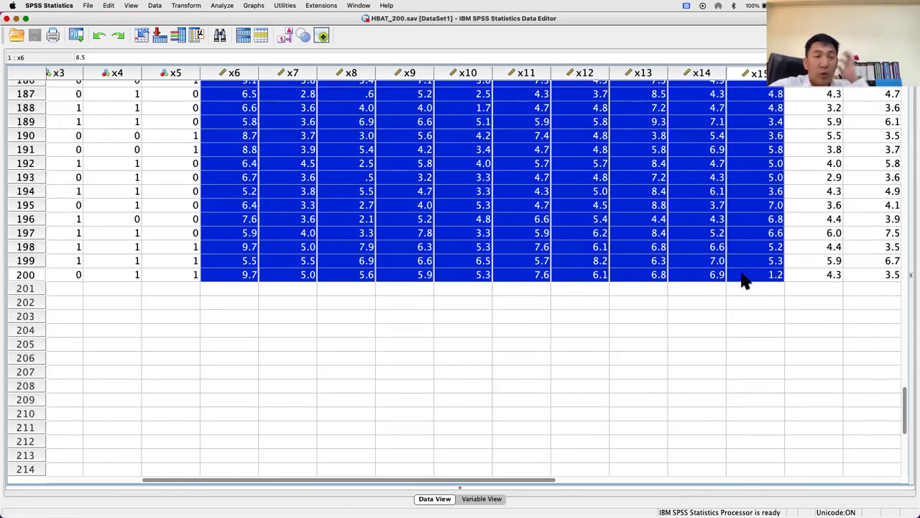
Launch Microsoft Excel from the list of installed applications.
key(ctrl+Up)
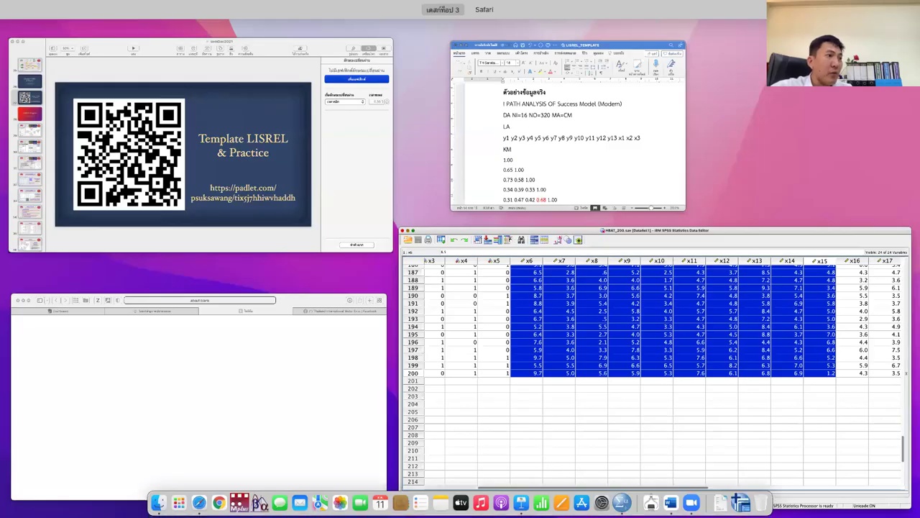
key(ctrl+Up)
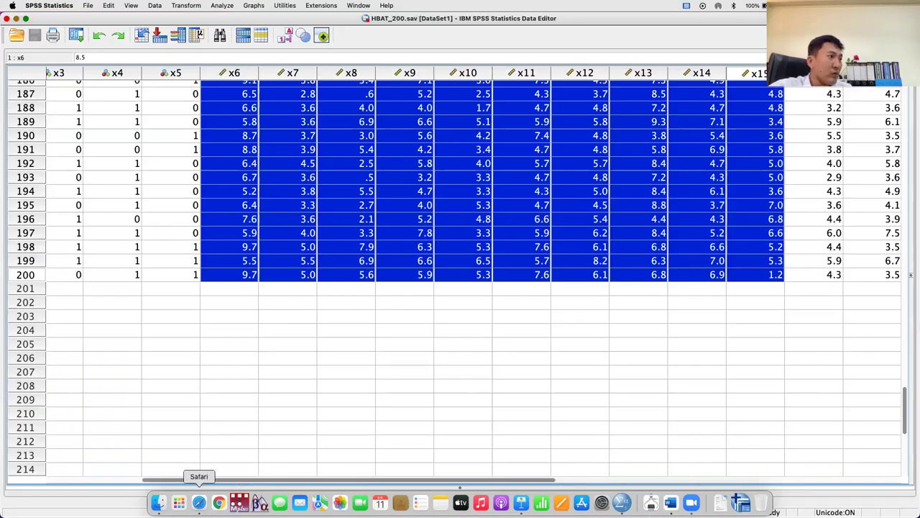
click(178, 502)
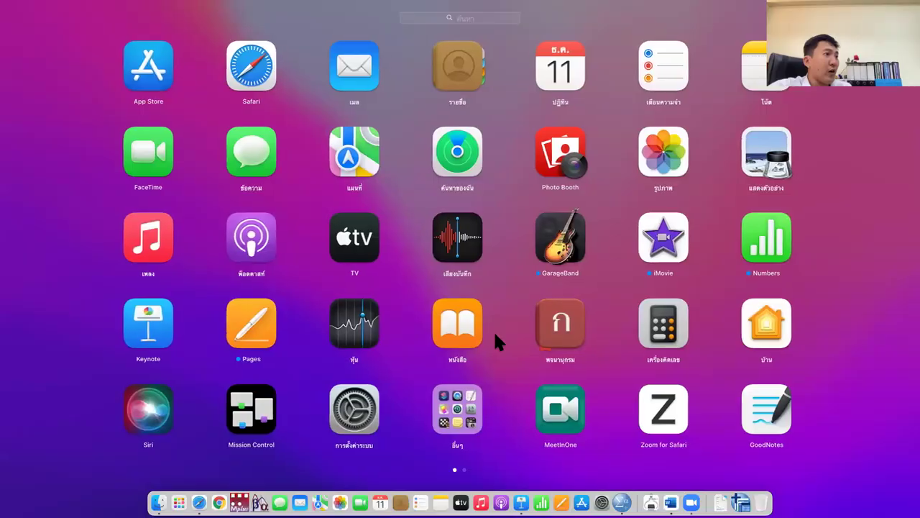
scroll(498, 342, right, 5)
click(560, 143)
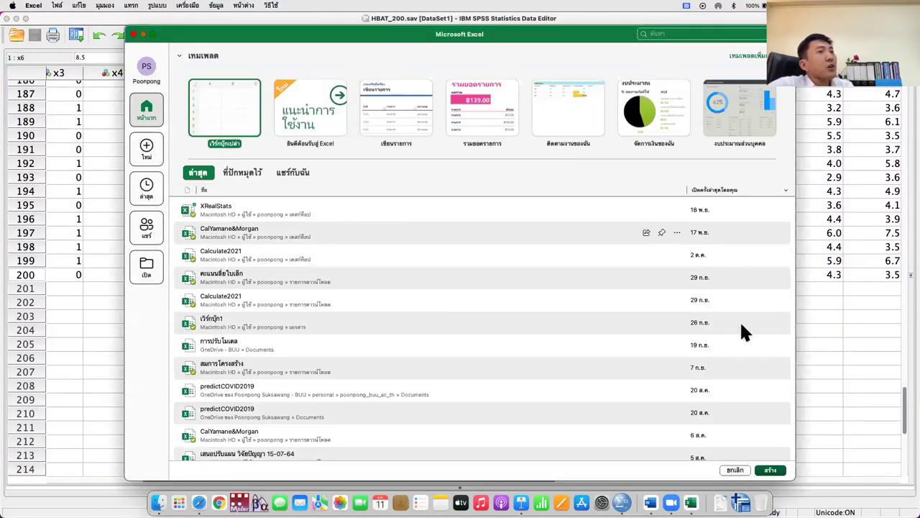
Create a blank workbook and paste the copied x6 to x15 data starting at cell A2.
click(768, 470)
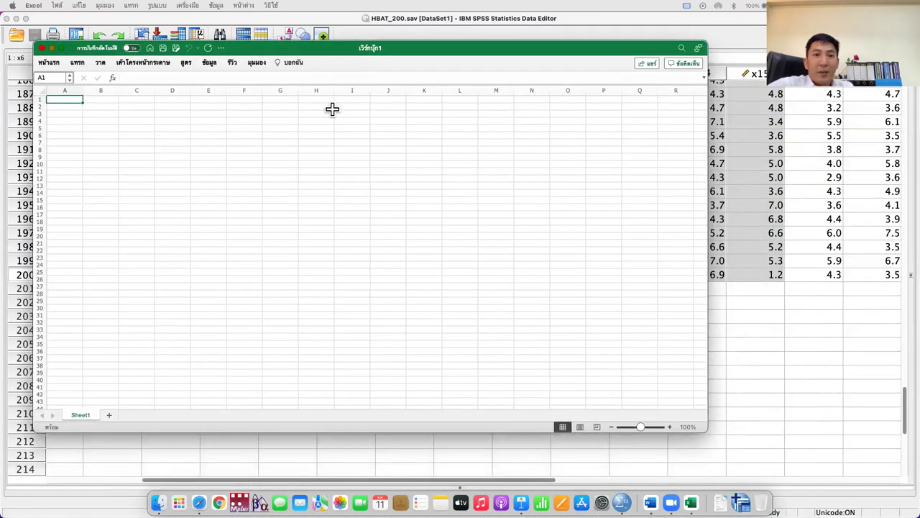
click(78, 107)
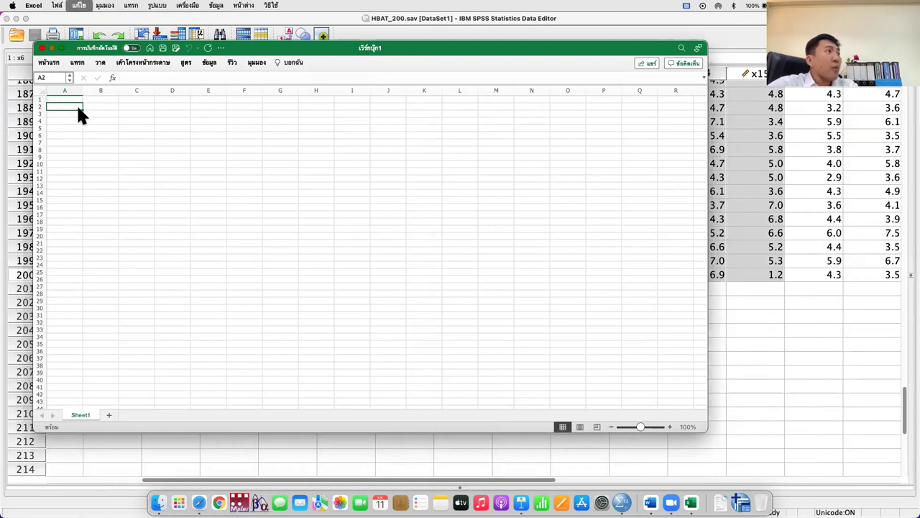
key(super+v)
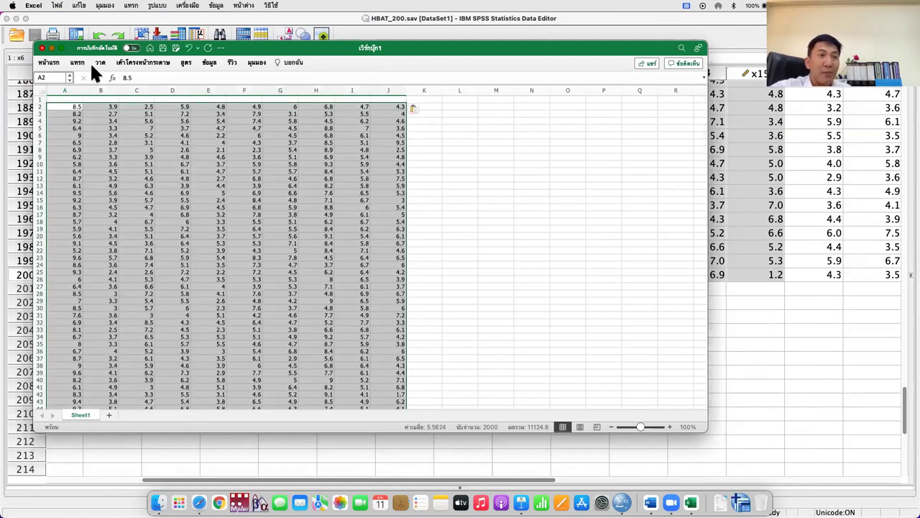
Label the ten data columns x6 through x15 in cells A1 to J1.
click(66, 98)
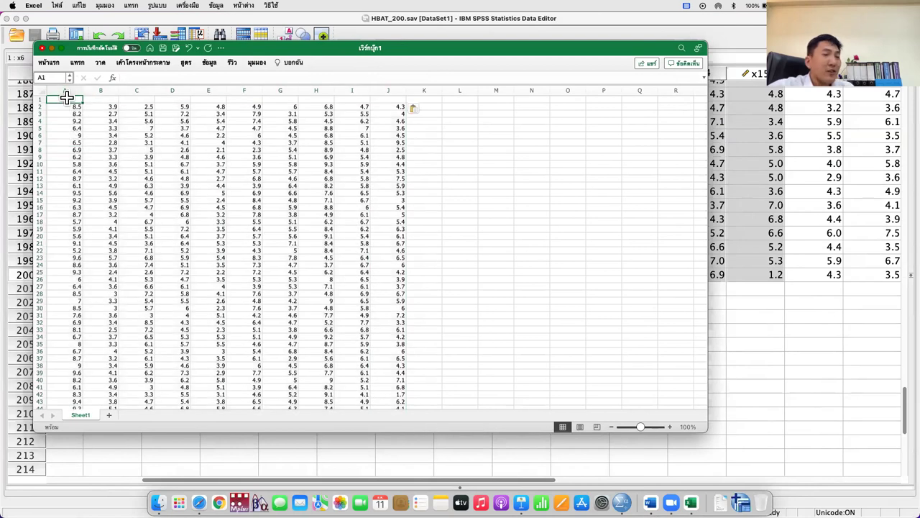
text(x)
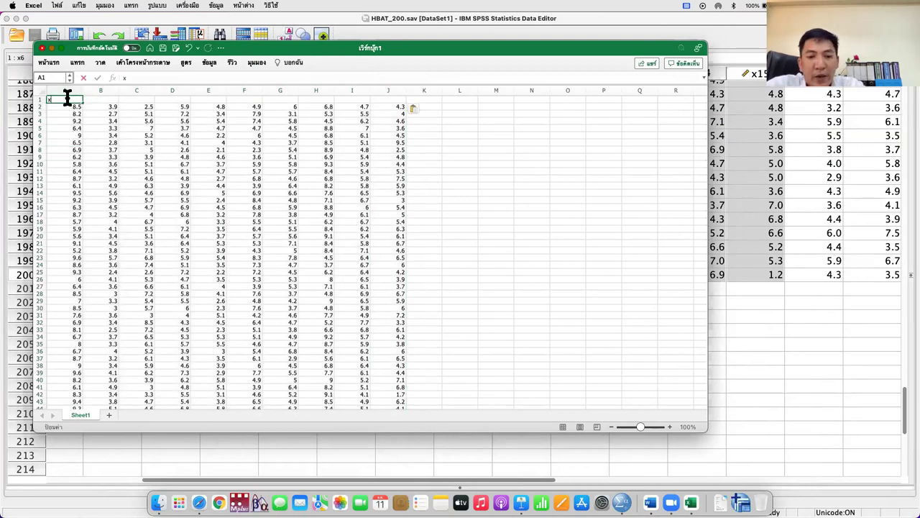
text(6)
key(Tab)
text(x7)
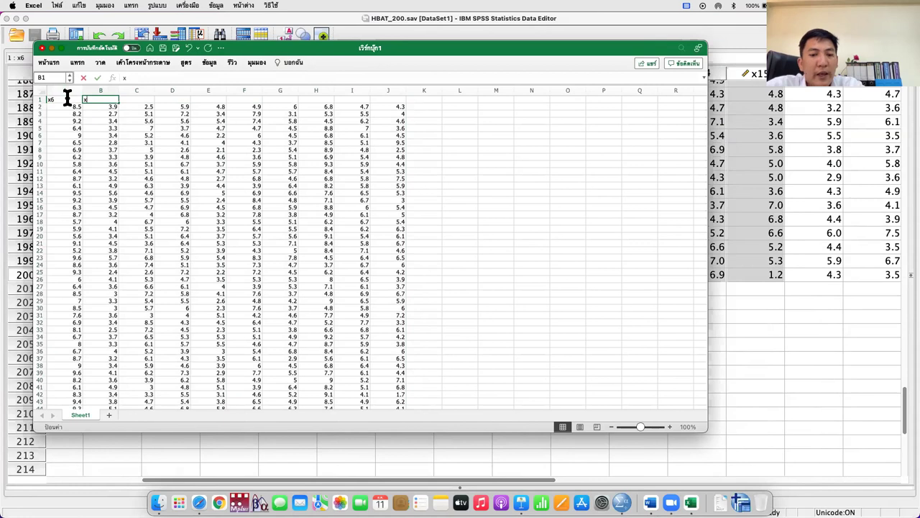
key(Tab)
click(59, 102)
mouse_move(60, 101)
mouse_down()
mouse_move(154, 99)
mouse_move(312, 133)
mouse_move(392, 92)
mouse_up()
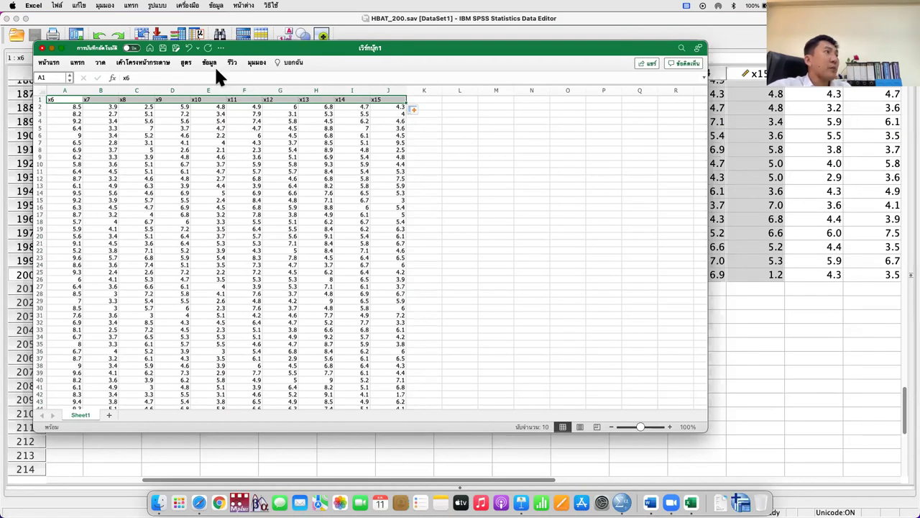
Run the Data Analysis Correlation tool on A1:J201, grouped by columns with labels in the first row, outputting to a new worksheet.
click(209, 63)
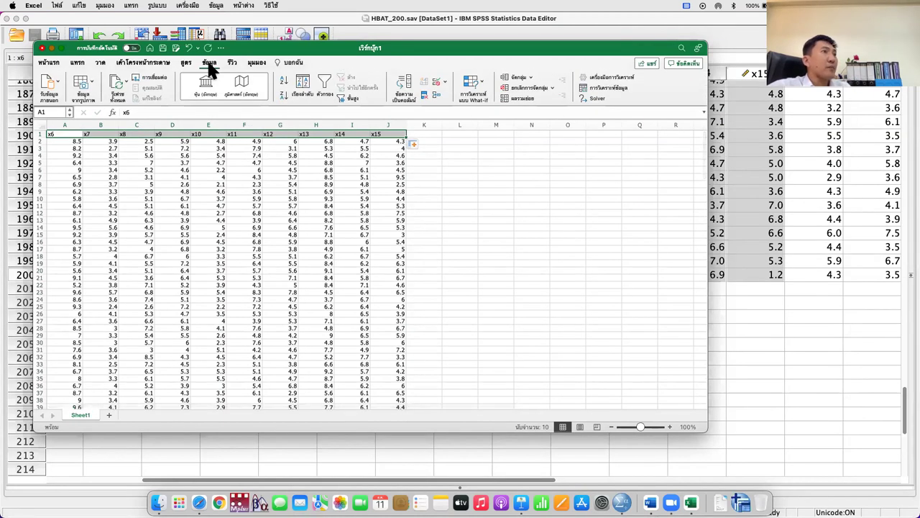
click(609, 87)
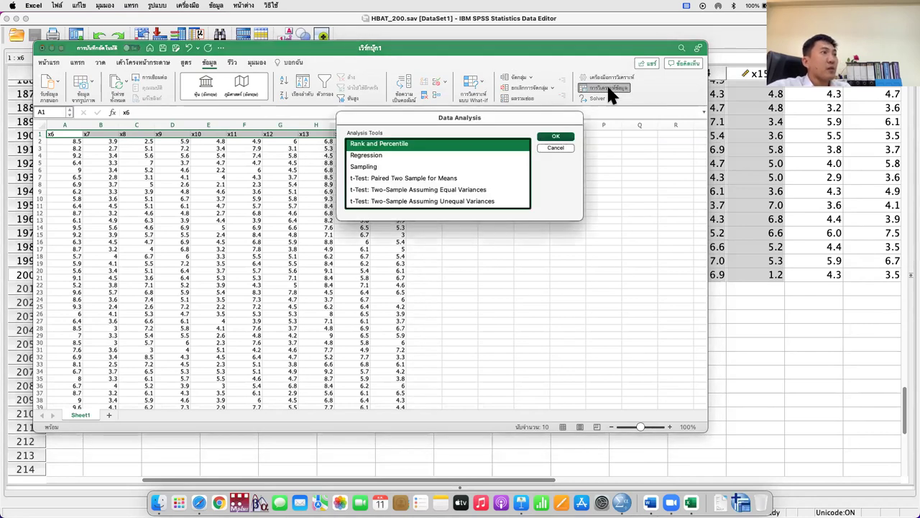
scroll(484, 178, down, 1)
scroll(484, 178, up, 10)
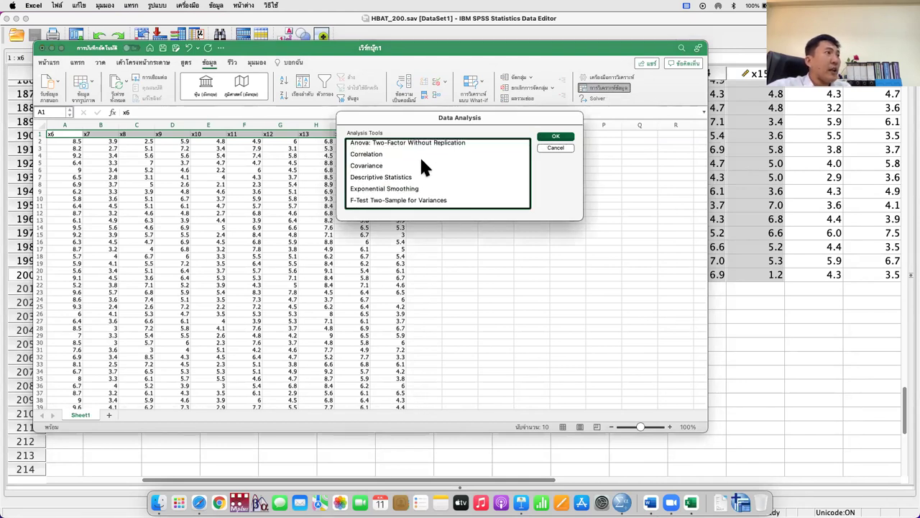
click(394, 154)
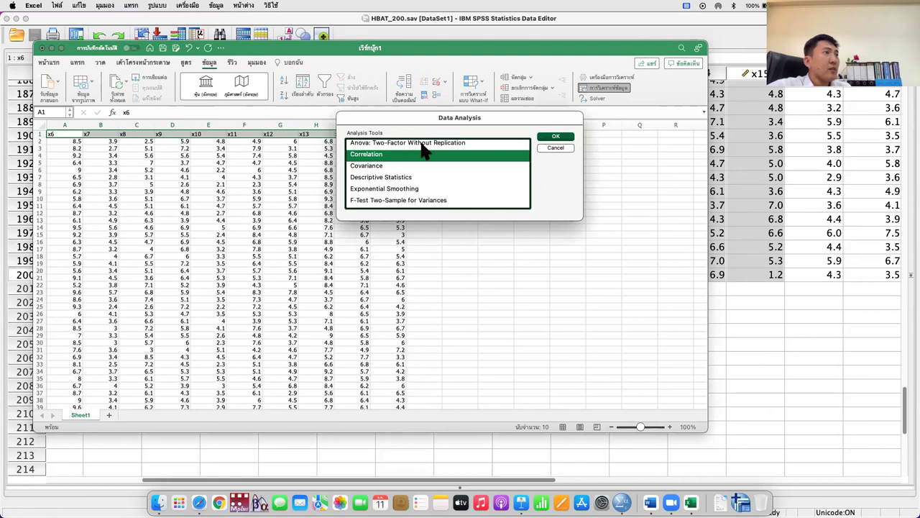
click(552, 140)
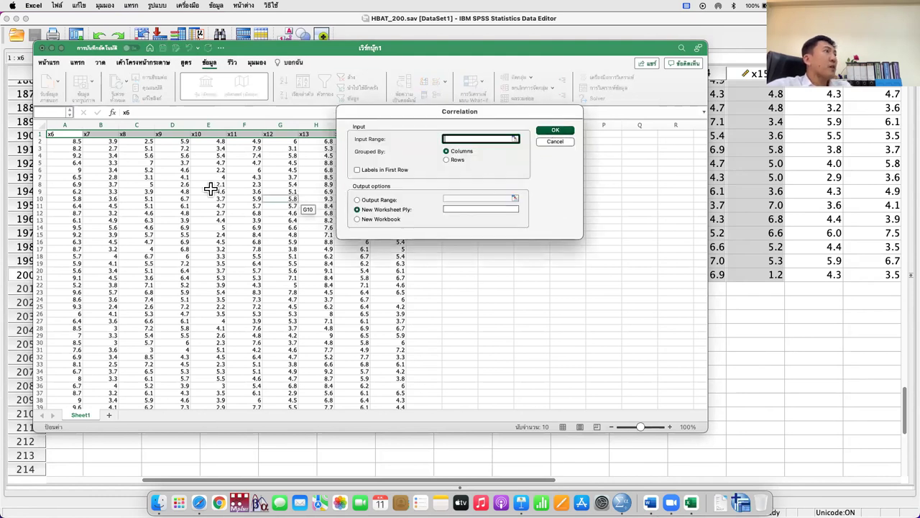
drag(65, 135, 386, 376)
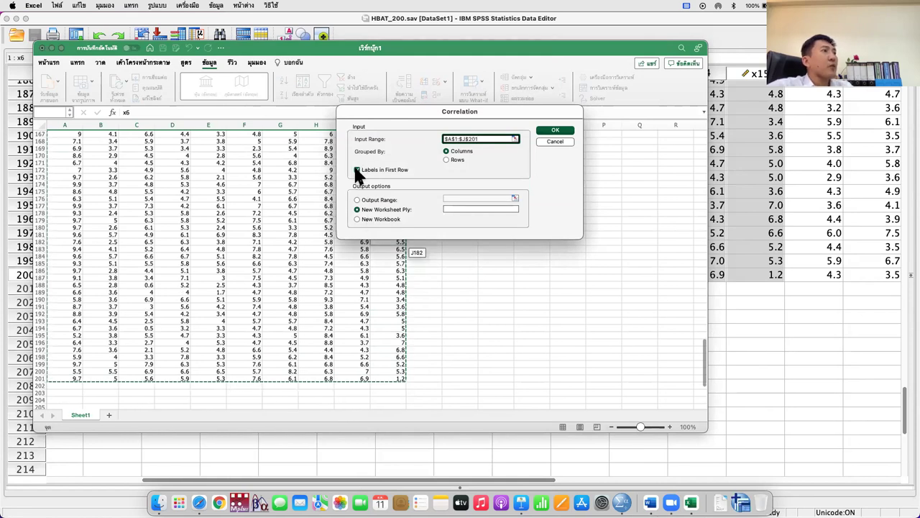
click(555, 132)
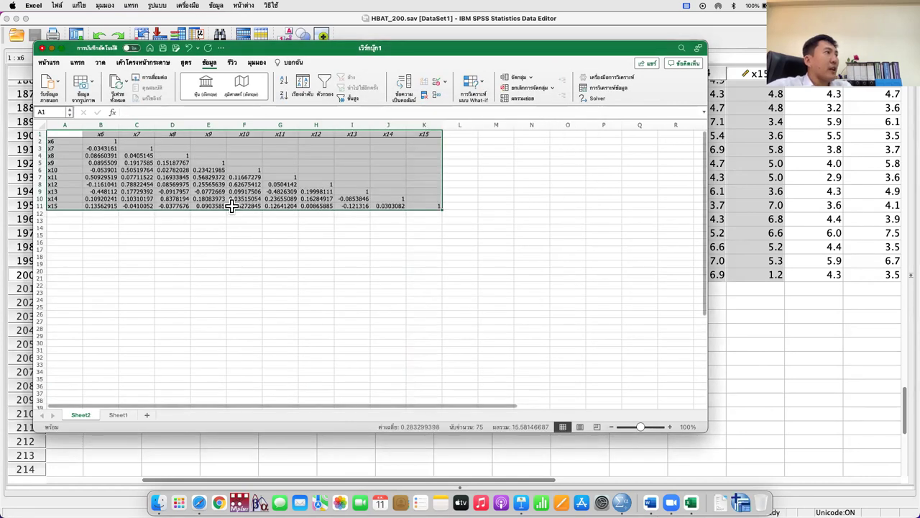
Format the correlation values in B2:K11 as numbers with four decimal places.
drag(108, 144, 420, 205)
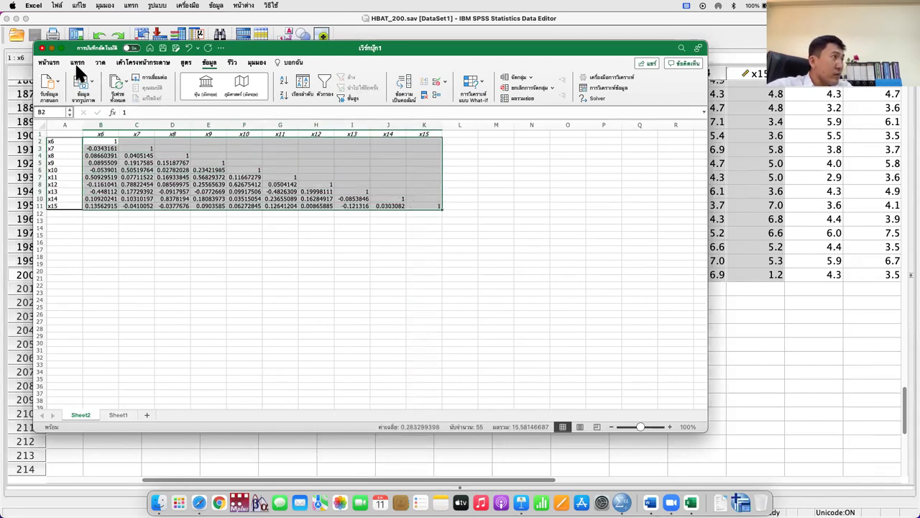
click(50, 61)
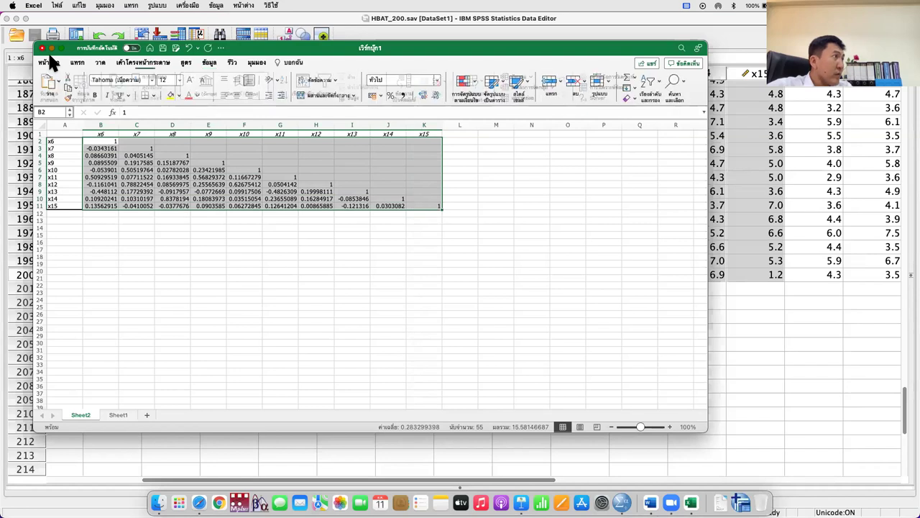
click(423, 96)
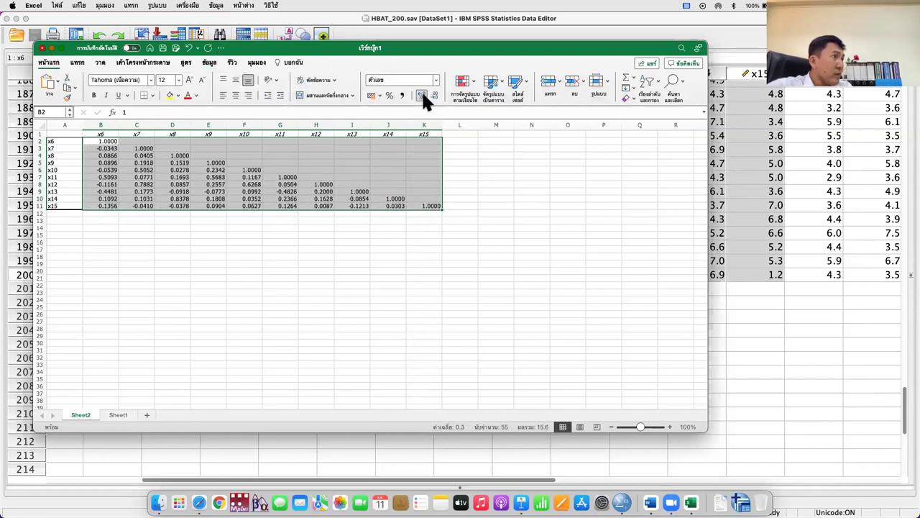
click(668, 427)
click(668, 426)
click(668, 426)
click(668, 427)
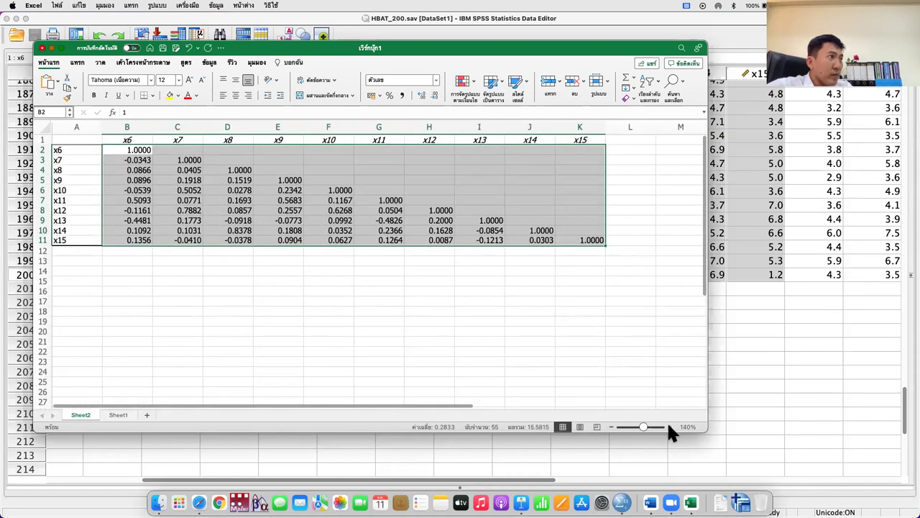
click(668, 426)
click(668, 427)
click(668, 427)
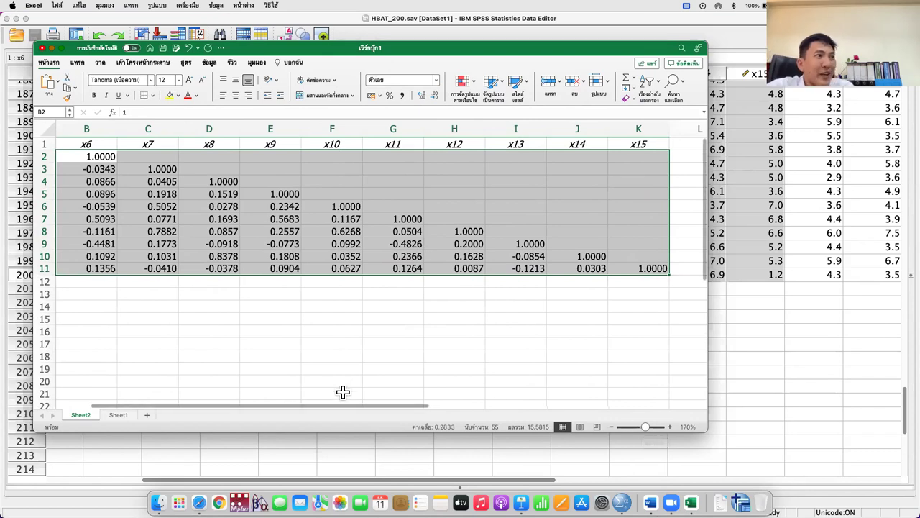
Return to the raw data in Sheet1 and minimise the workbook, keeping it open and unsaved.
click(123, 414)
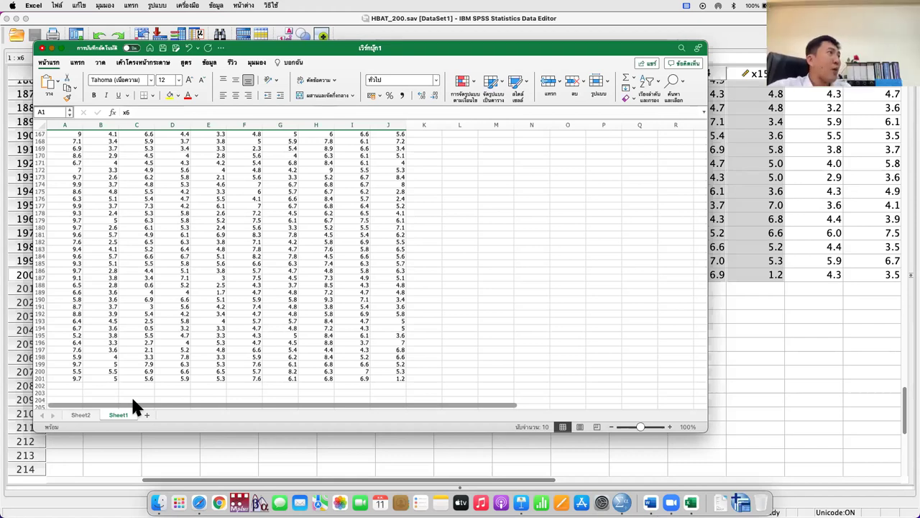
click(42, 48)
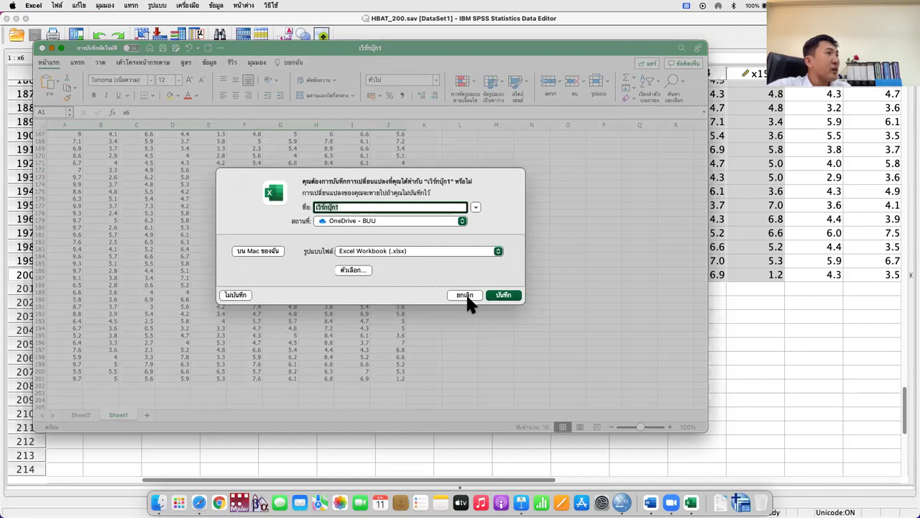
click(472, 293)
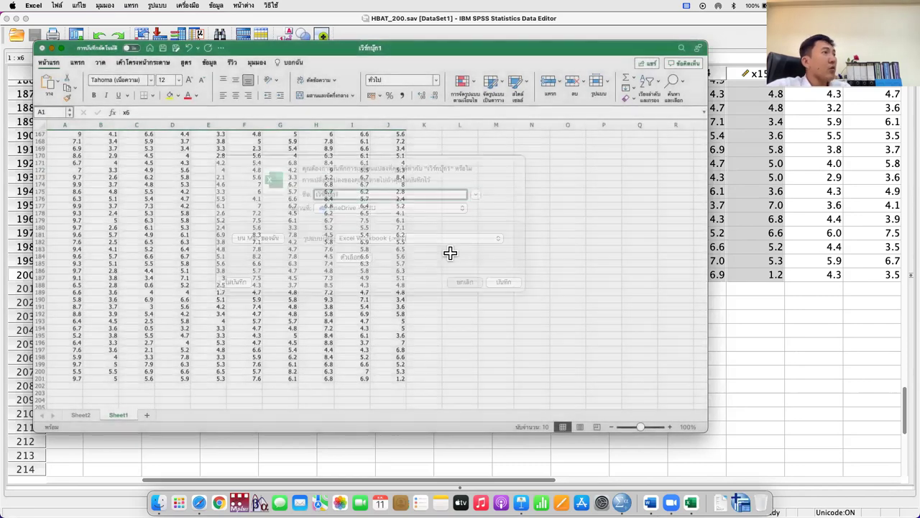
click(42, 48)
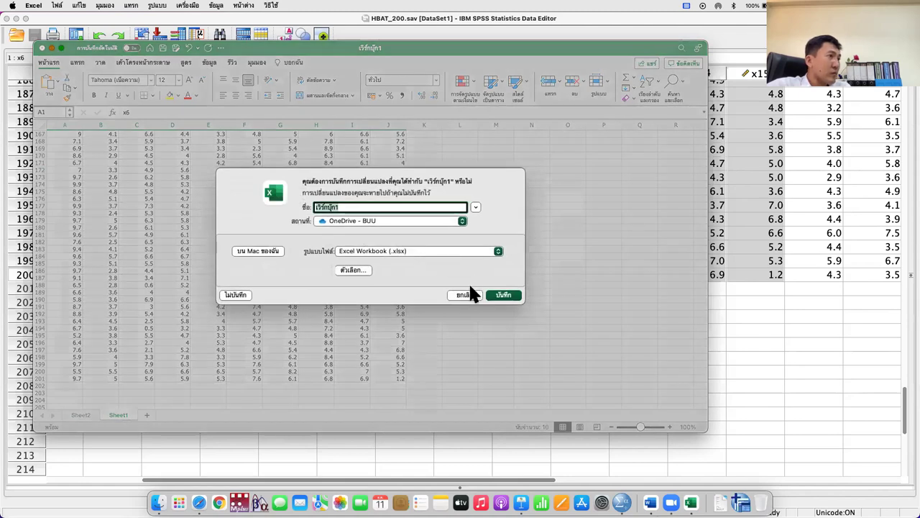
click(467, 288)
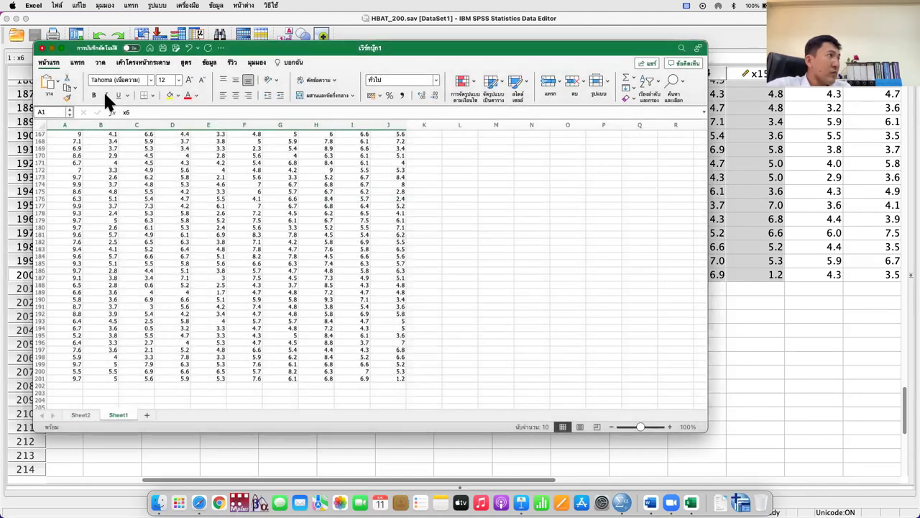
click(52, 48)
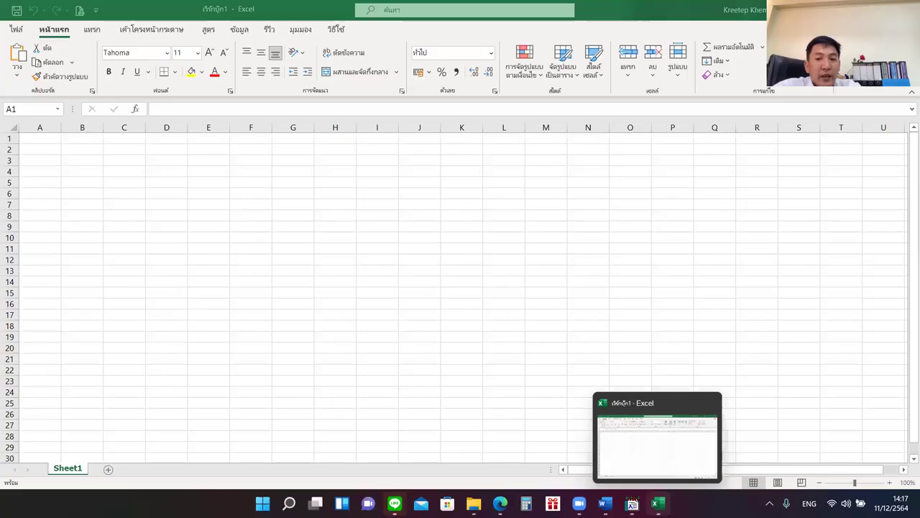
Switch to the blank Excel workbook on the Windows desktop and display the Add-ins page of Excel Options.
click(655, 503)
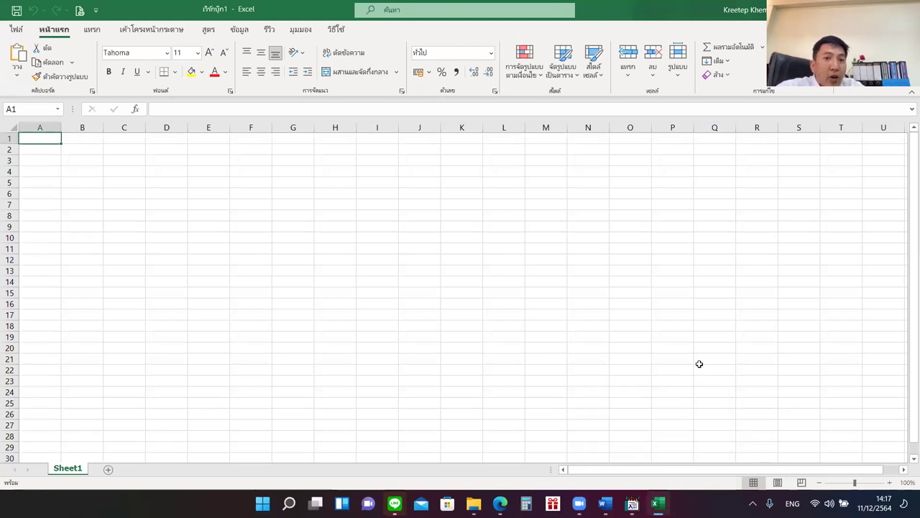
click(241, 30)
click(150, 197)
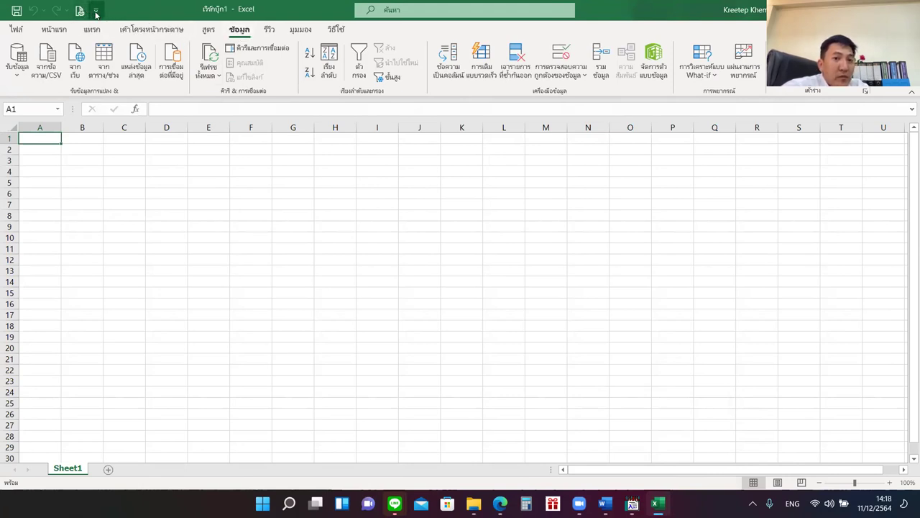
click(96, 11)
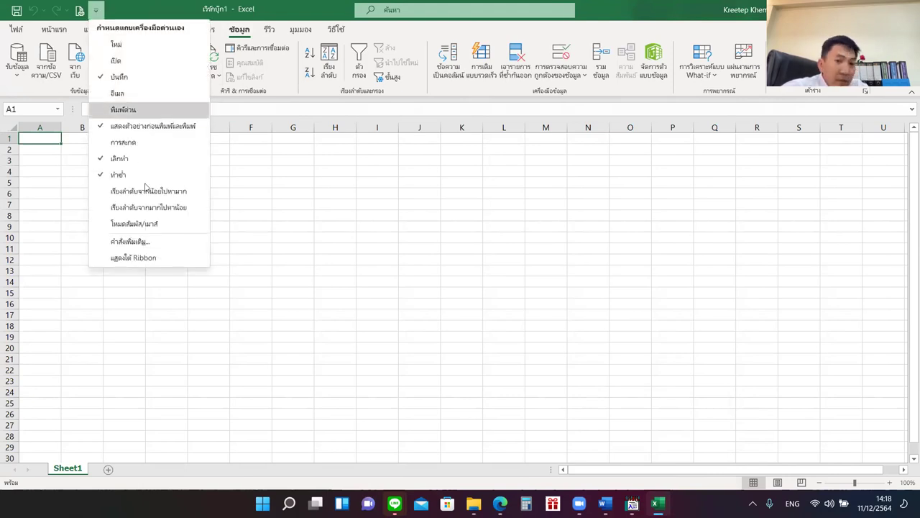
click(151, 242)
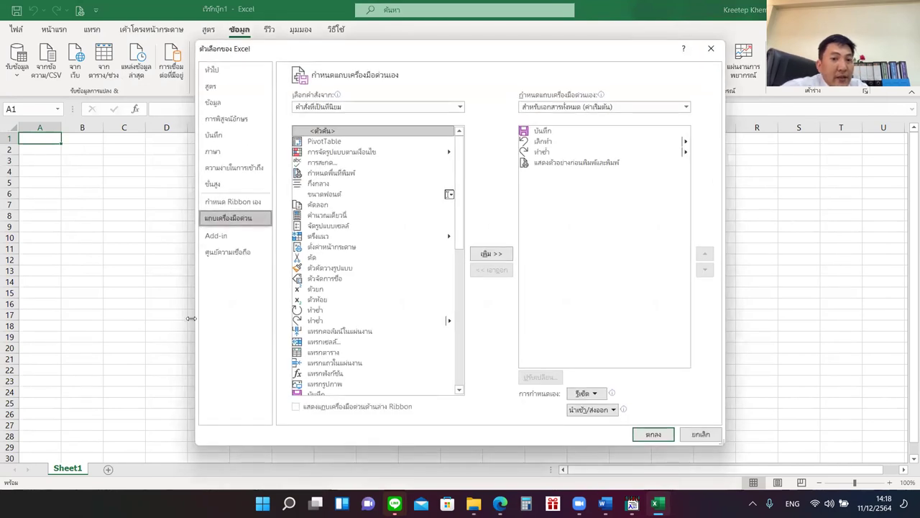
click(244, 236)
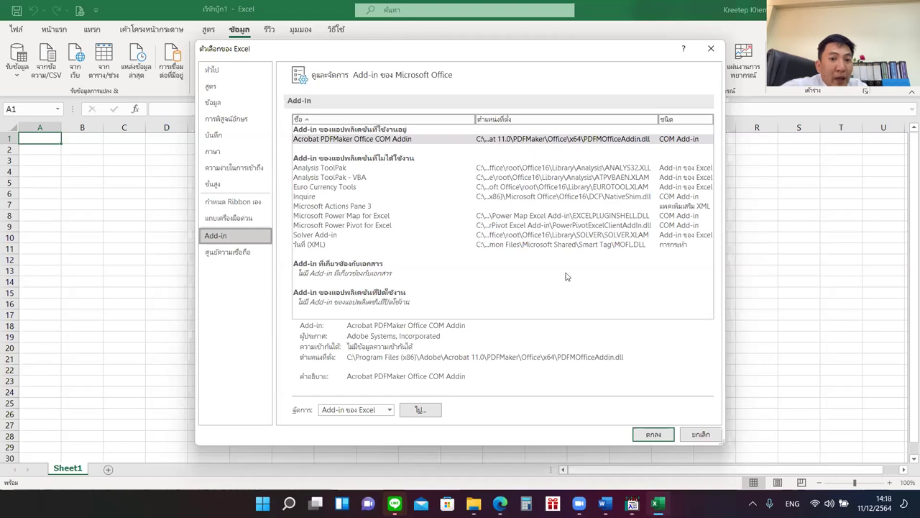
Enable the Analysis ToolPak add-in through the Excel add-ins manager, leaving the VBA version, Euro Currency Tools and Solver off.
click(354, 180)
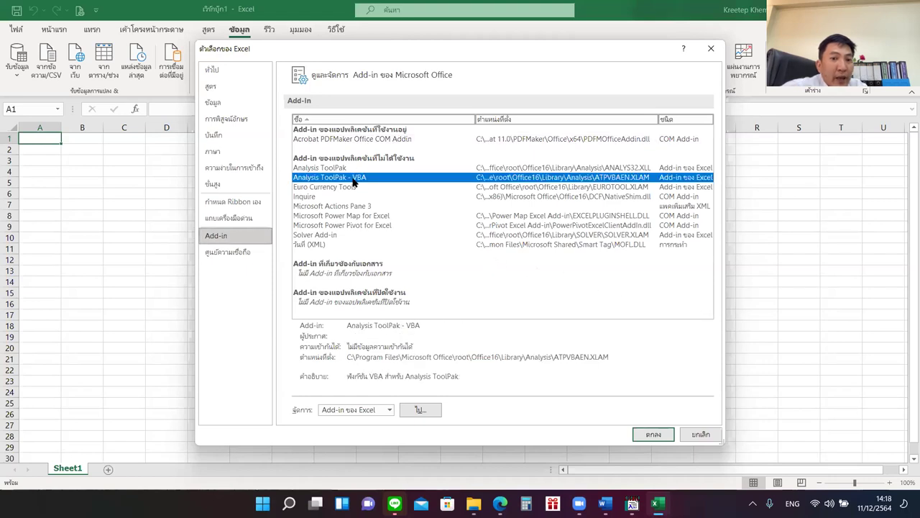
click(353, 168)
click(355, 178)
click(353, 169)
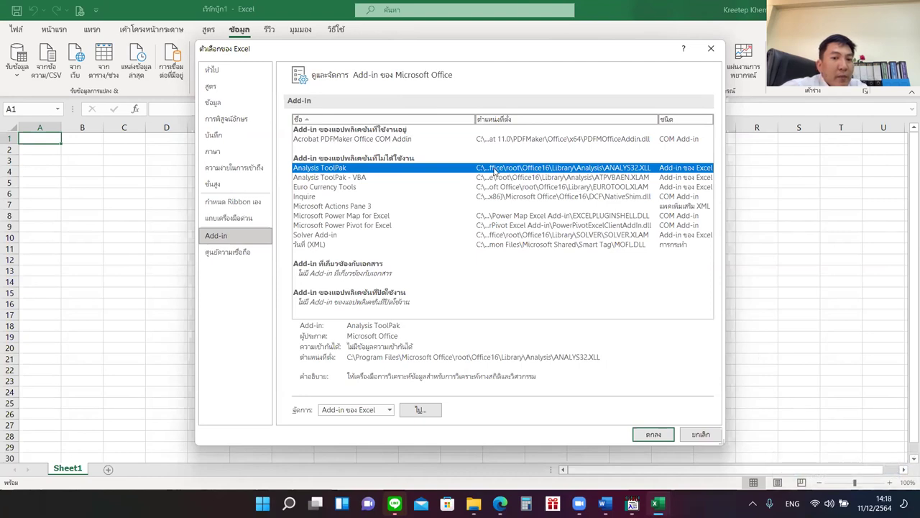
click(346, 177)
click(349, 168)
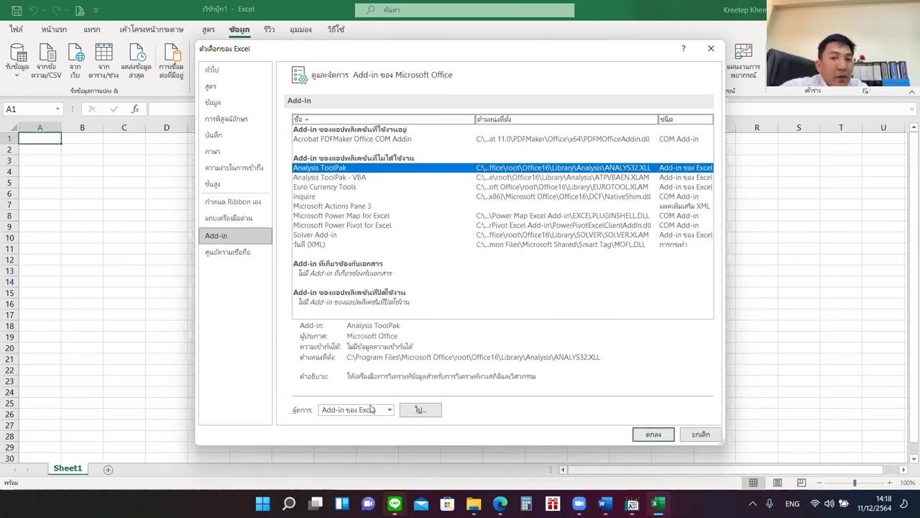
click(420, 411)
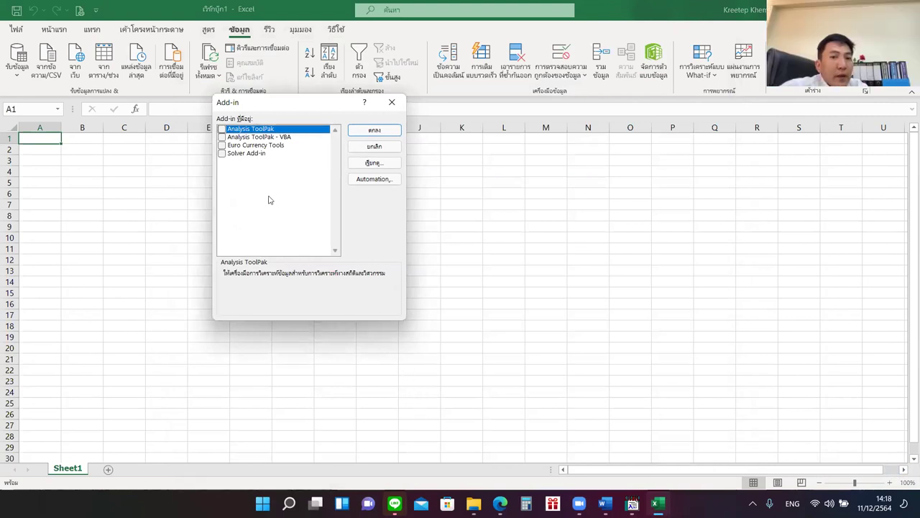
click(222, 130)
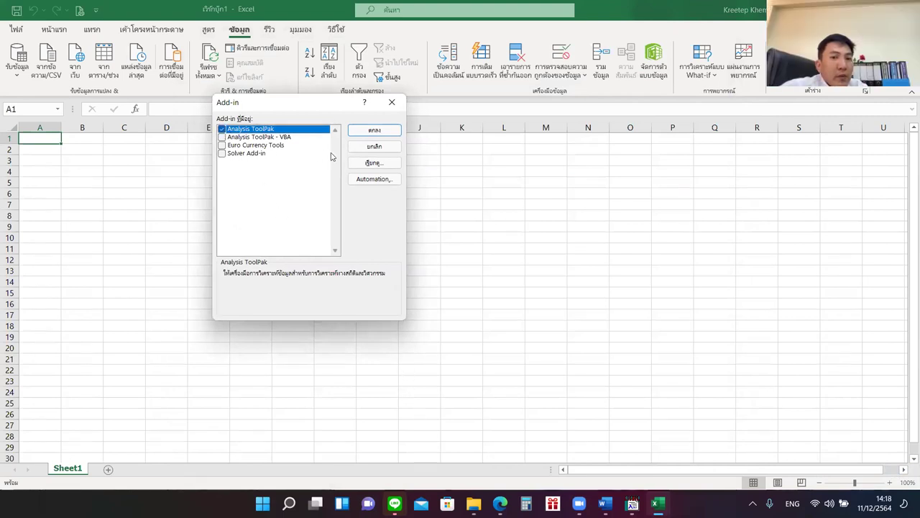
click(389, 132)
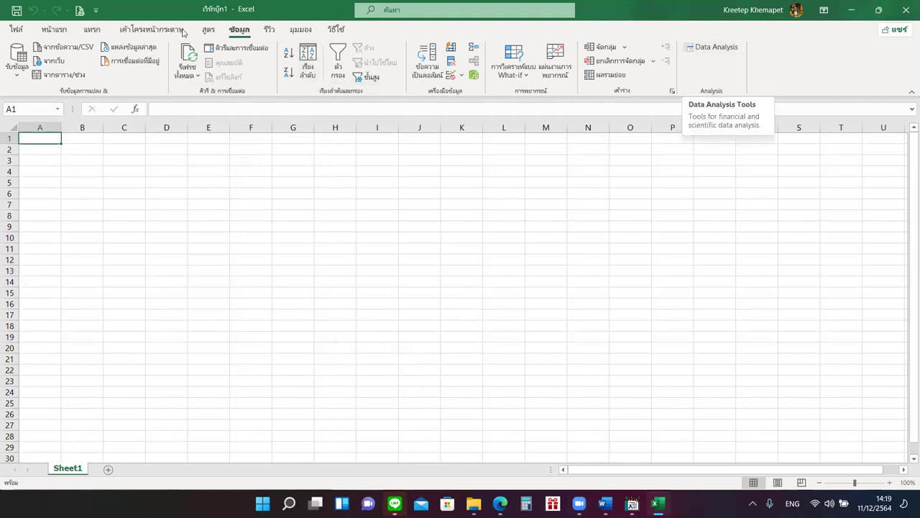
Reopen the Add-ins page of Excel Options, check the Analysis ToolPak entry and leave the options without saving.
click(94, 11)
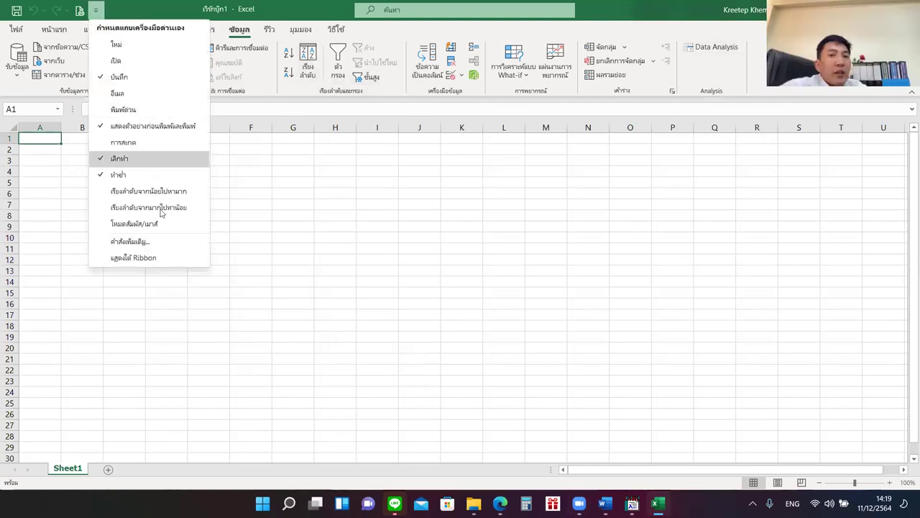
click(189, 244)
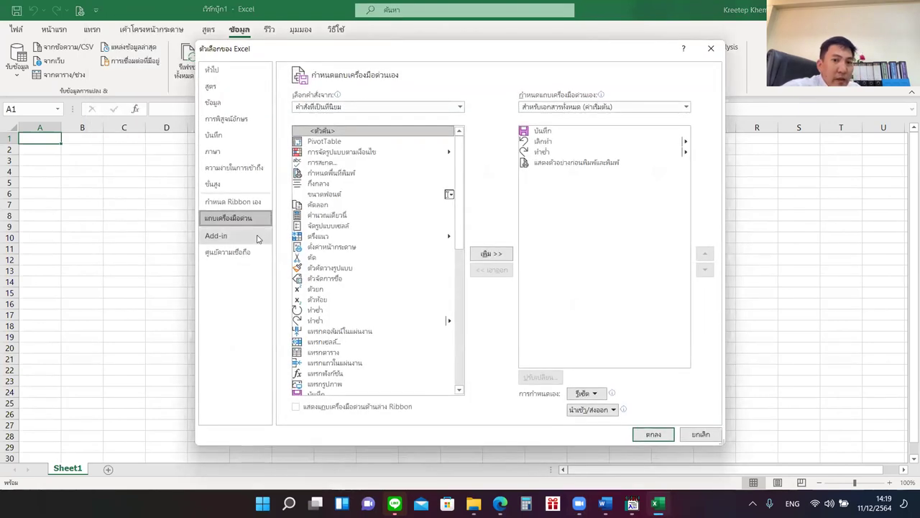
click(249, 240)
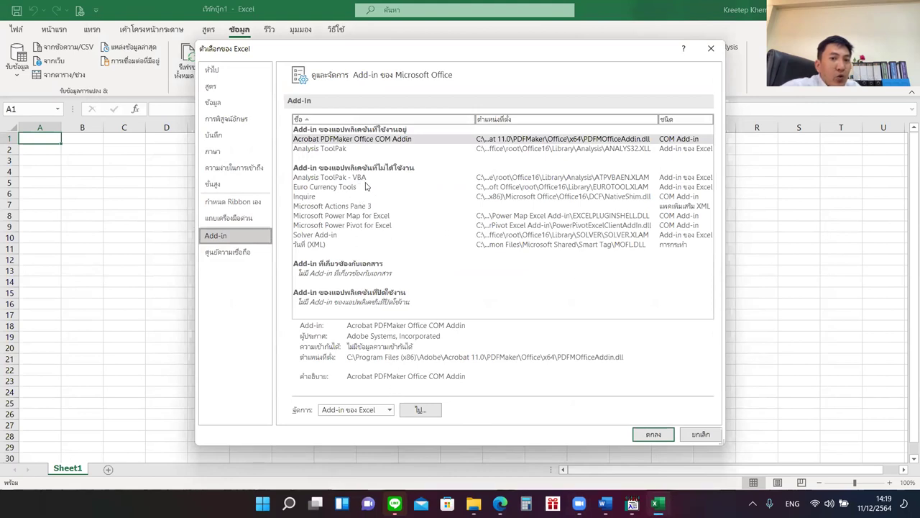
click(333, 151)
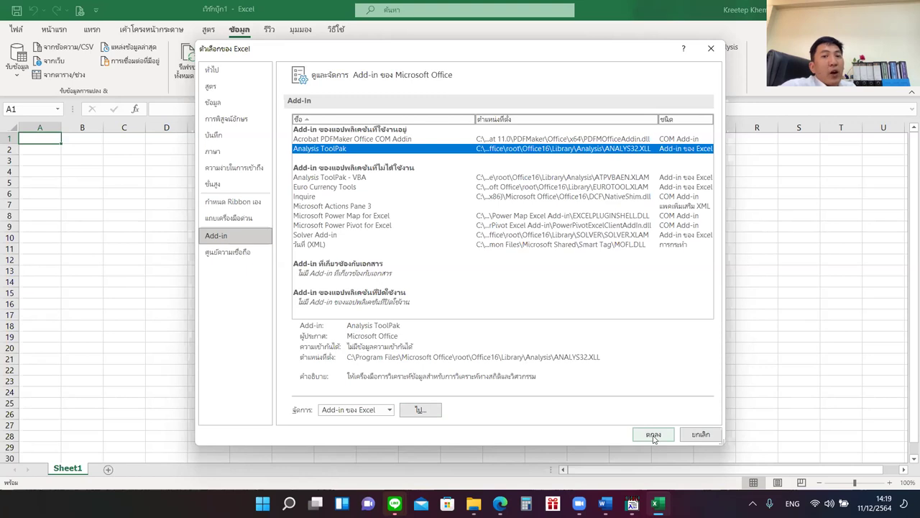
click(698, 435)
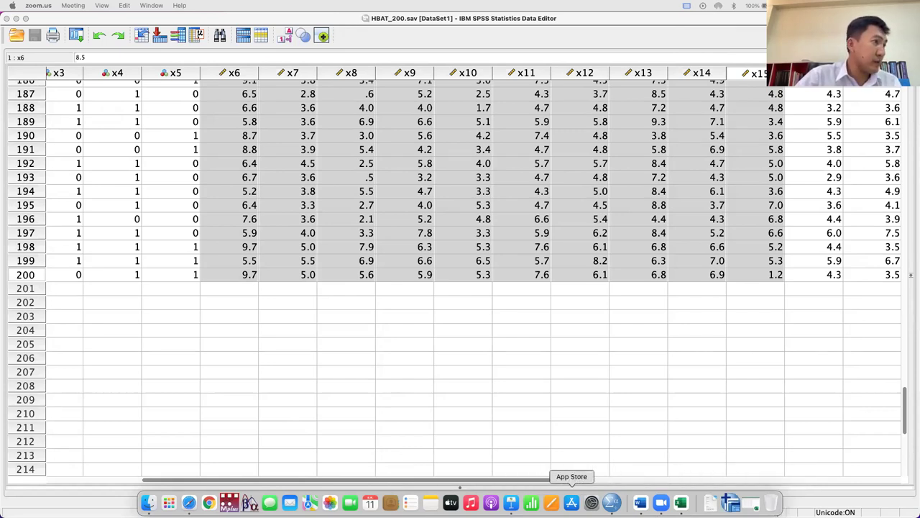
Switch to the semDec2021 presentation in Keynote, make it full screen and show slides 27 to 29, ending on the AMOS path diagram.
click(511, 502)
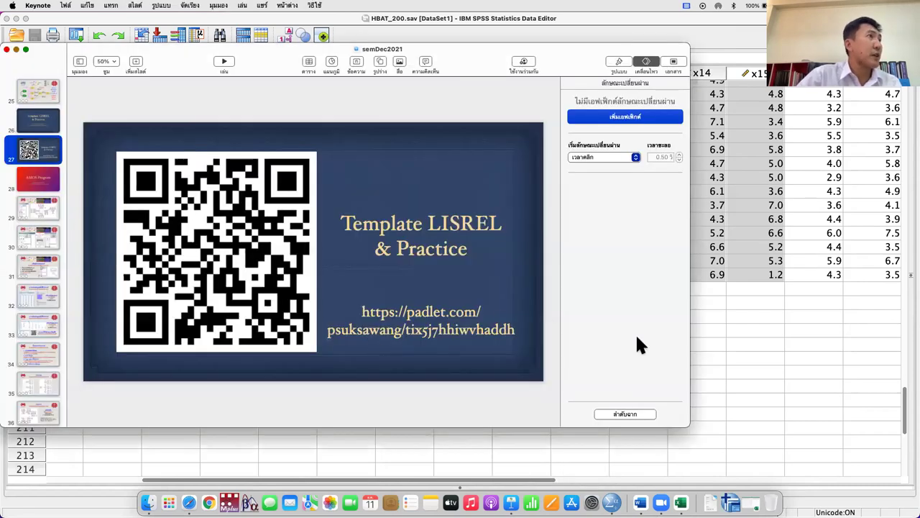
click(26, 49)
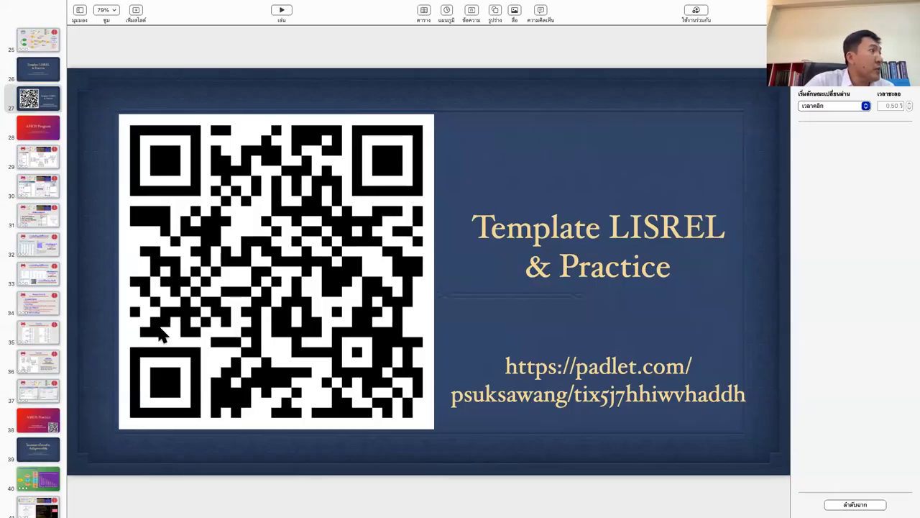
click(41, 100)
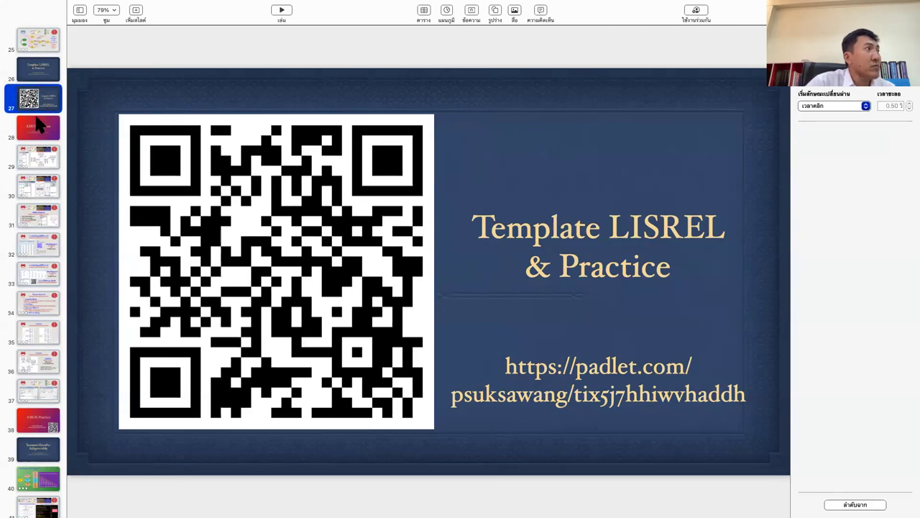
click(37, 131)
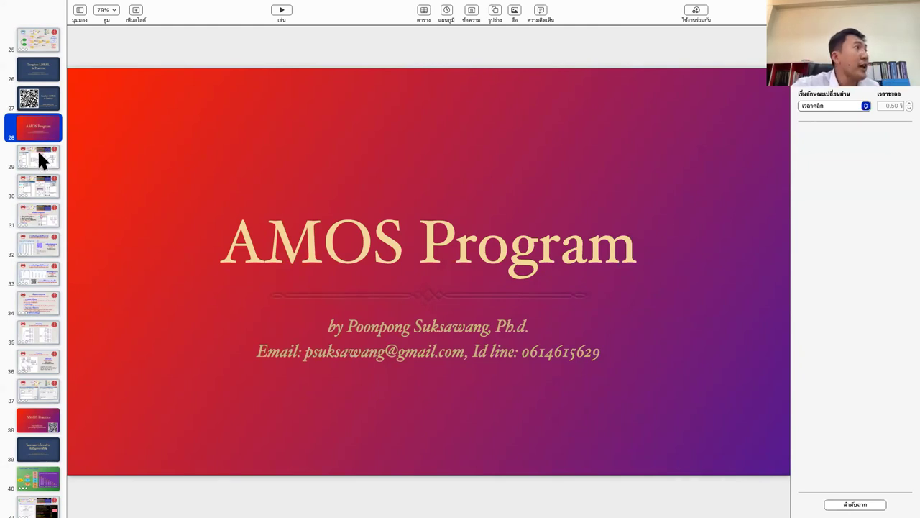
click(38, 152)
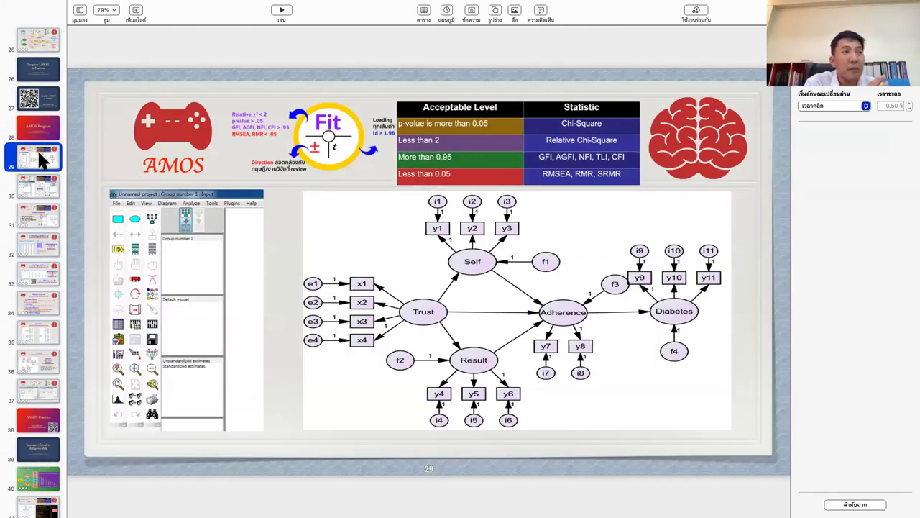
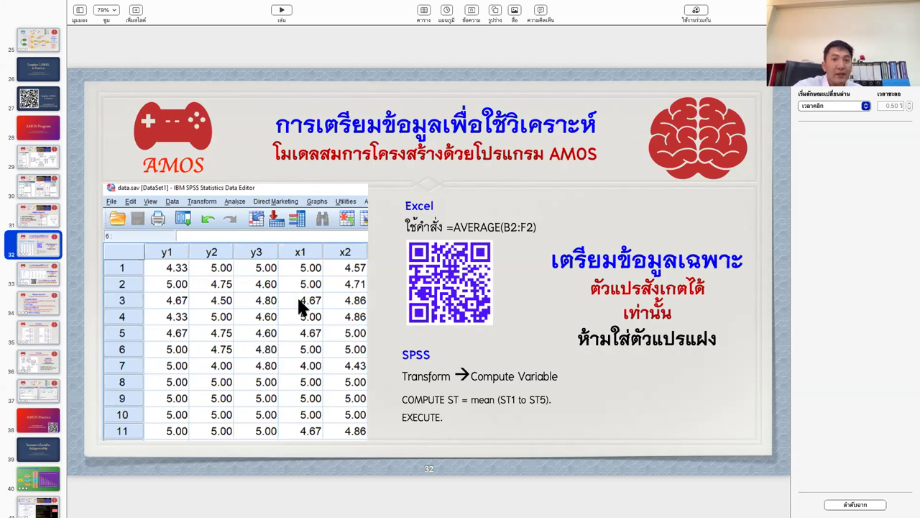
Show slides 33 and 34 on preparing correlation data and the analysis steps for structural equation models in AMOS.
click(37, 277)
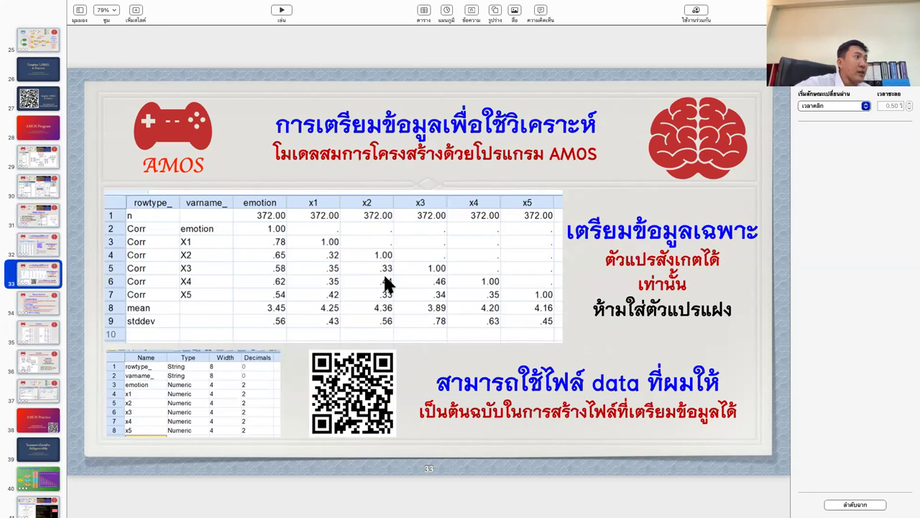
click(30, 307)
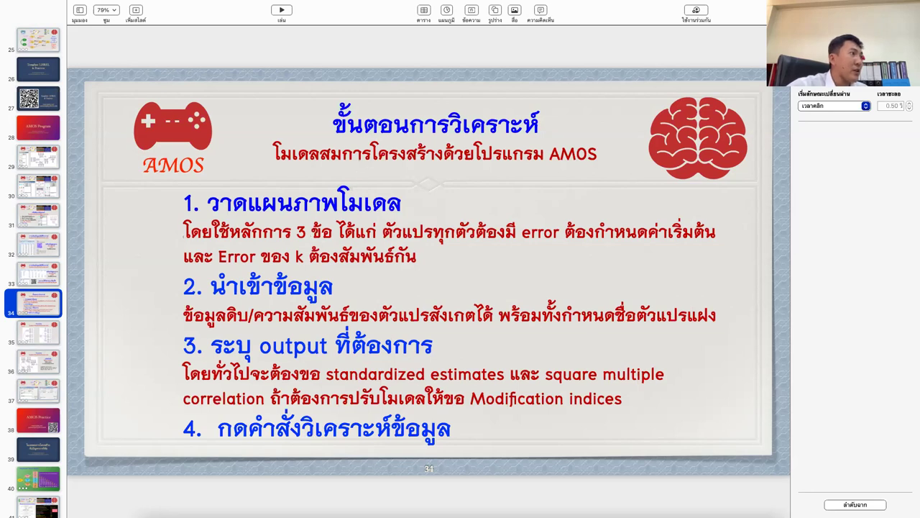
click(187, 365)
click(129, 317)
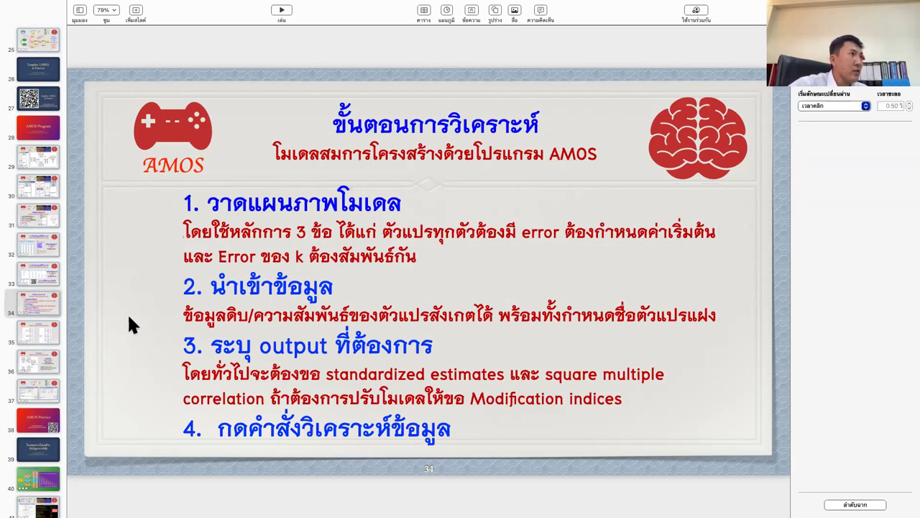
Switch to the full-screen Safari window and close both open Facebook chat windows.
key(ctrl+Up)
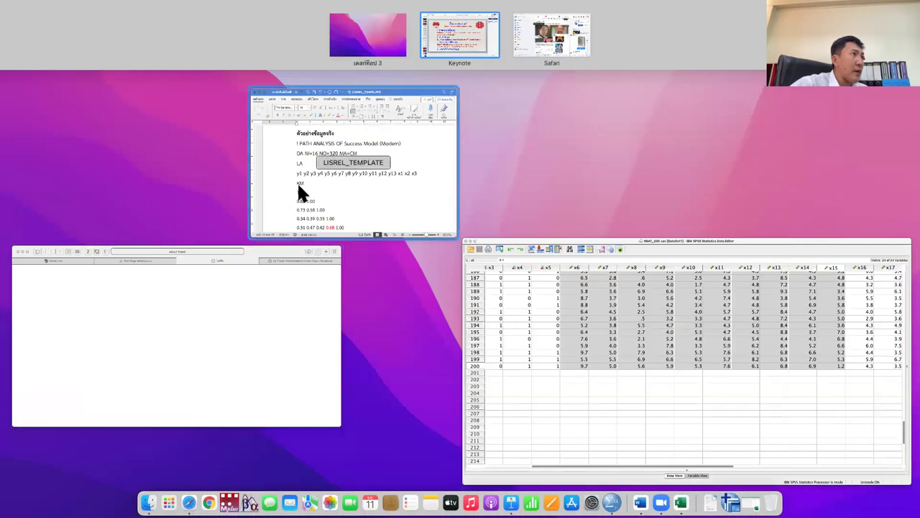
click(523, 52)
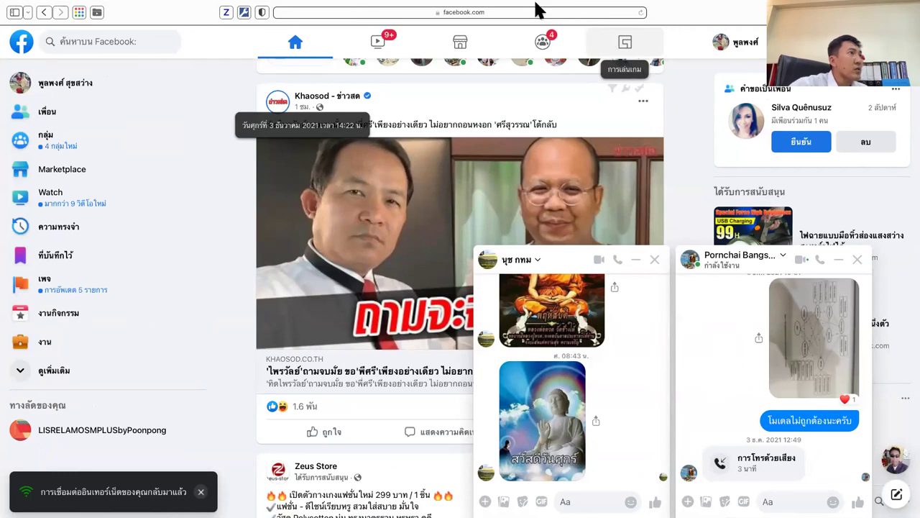
click(655, 260)
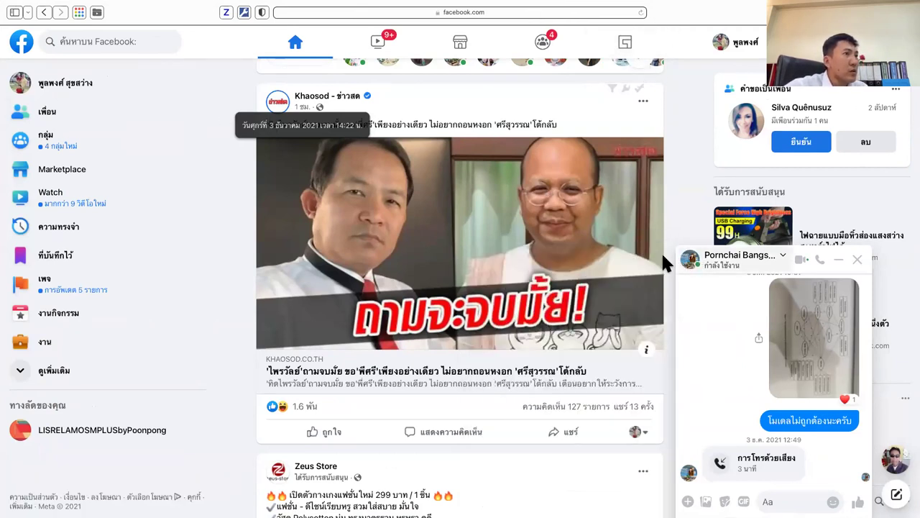
click(857, 259)
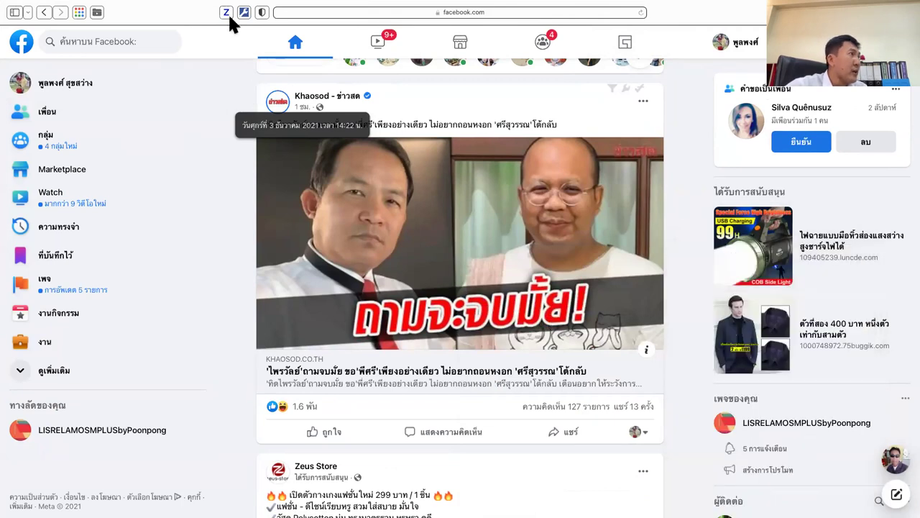
Load padlet.com in a new Safari tab and open the Teachingภาคปลาย๒๕๖๔ padlet from the dashboard.
click(80, 13)
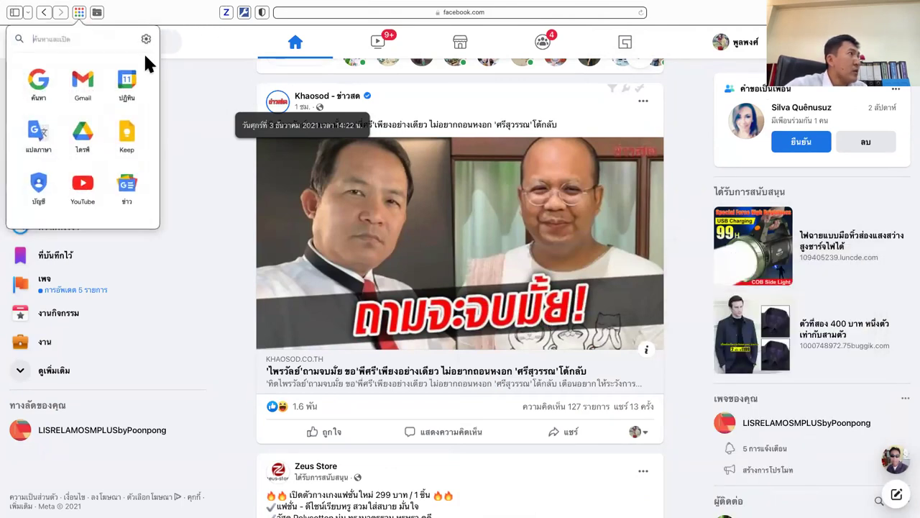
click(38, 83)
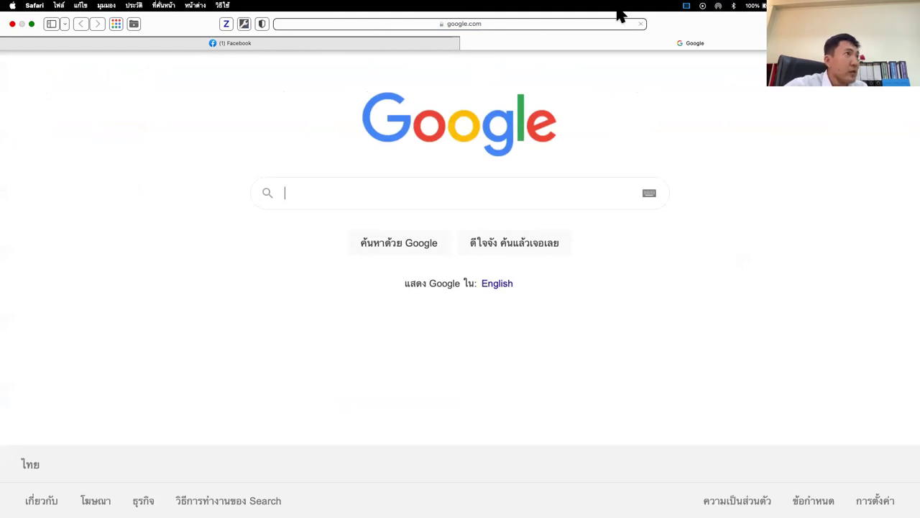
click(554, 24)
text(p)
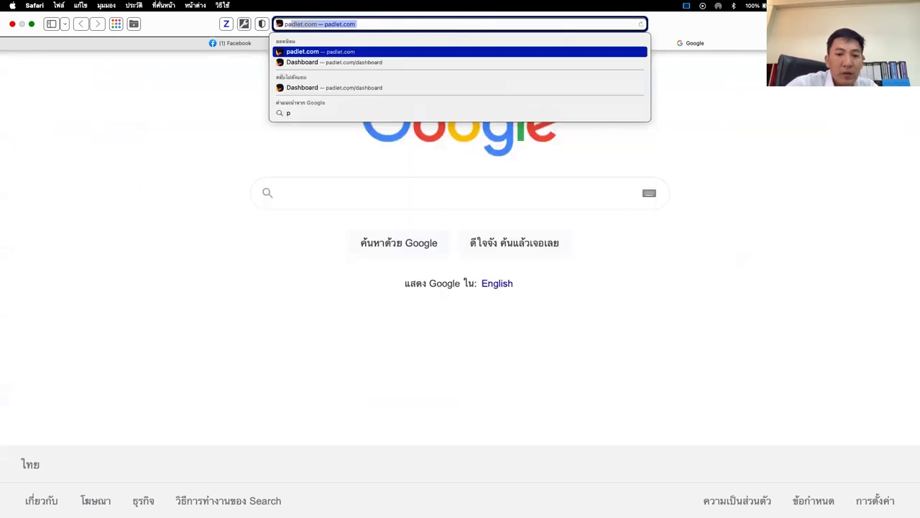
text(ad)
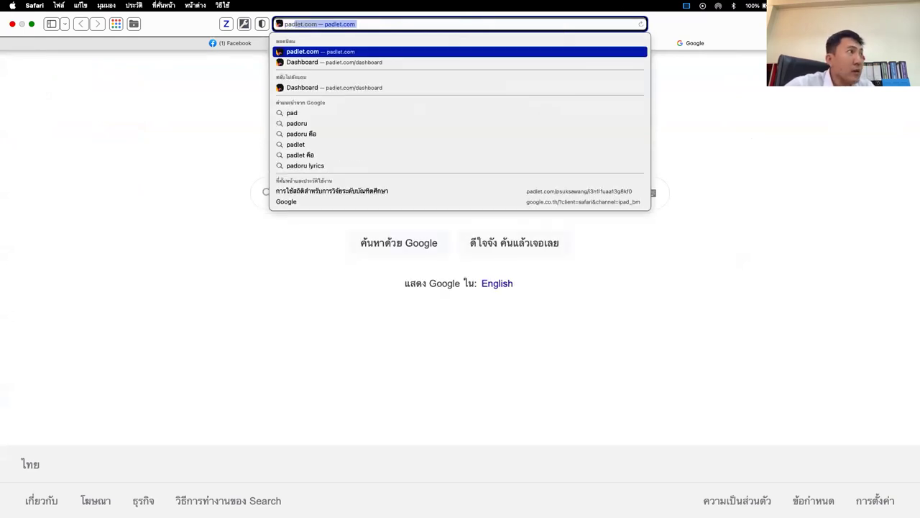
click(399, 53)
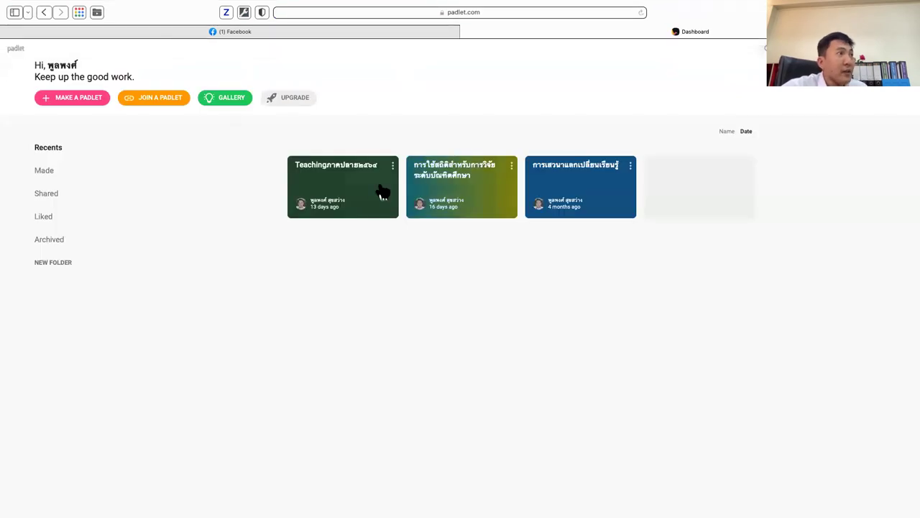
click(377, 188)
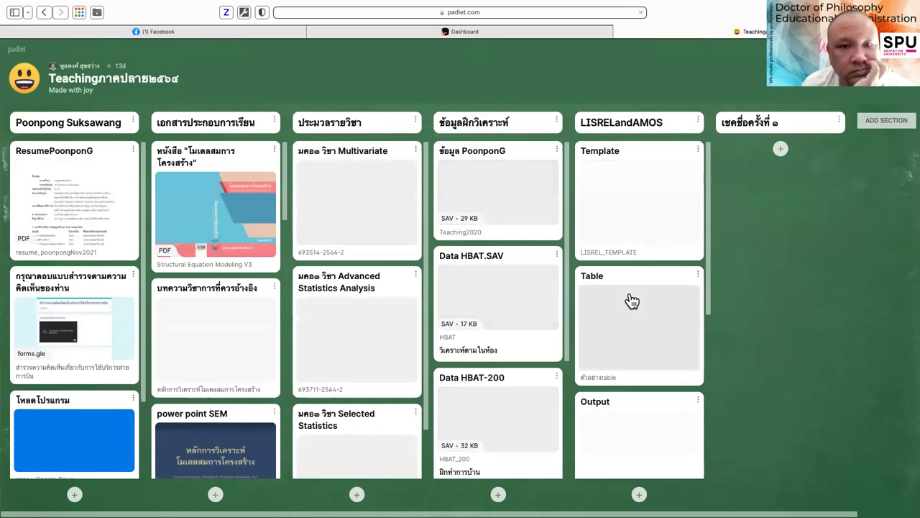
Download the dataCSR SAV file from the LISRELandAMOS section of the padlet and return to the Safari window.
scroll(629, 301, down, 3)
scroll(630, 301, down, 3)
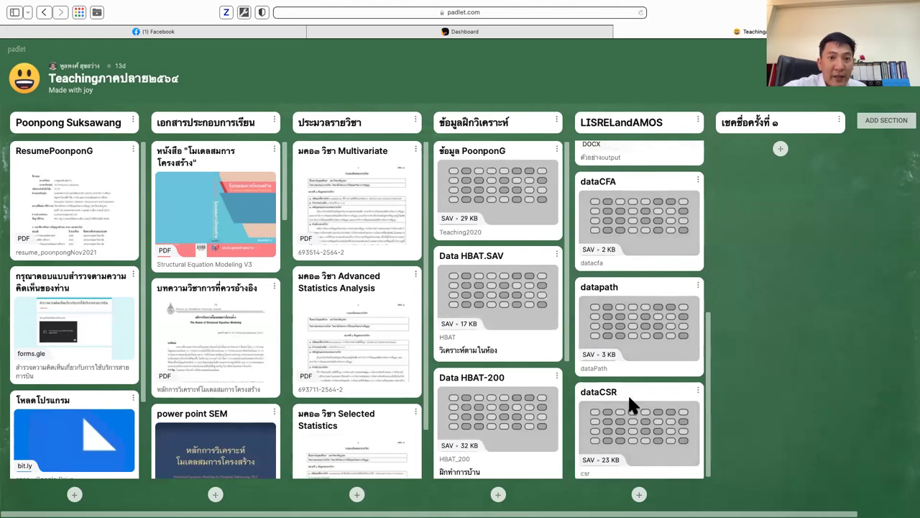
click(611, 458)
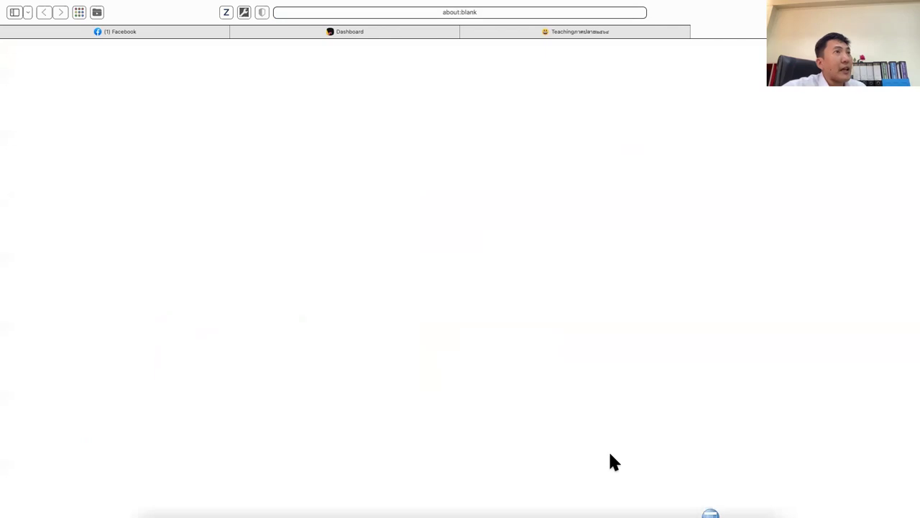
key(ctrl+Up)
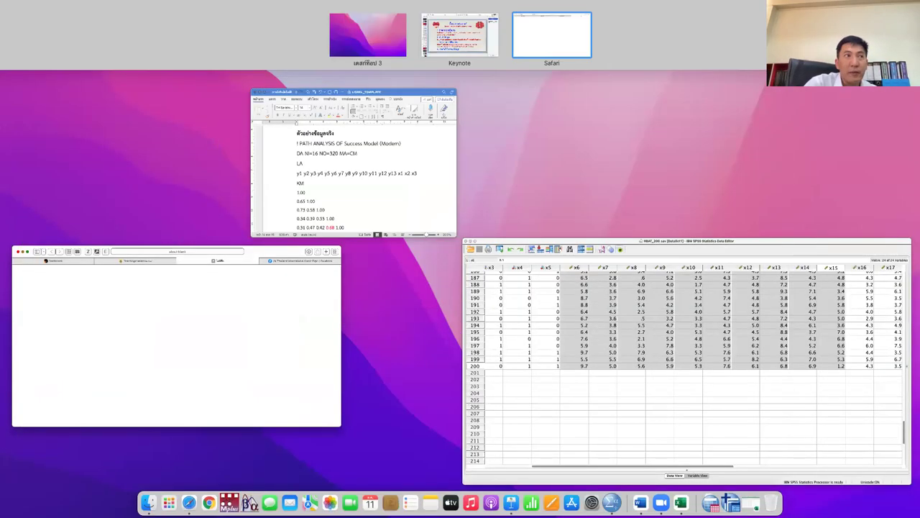
key(Escape)
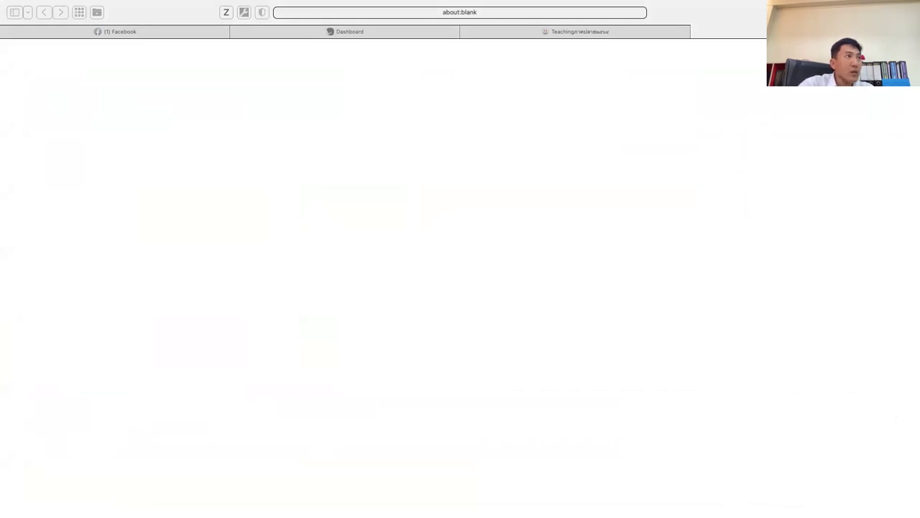
click(470, 208)
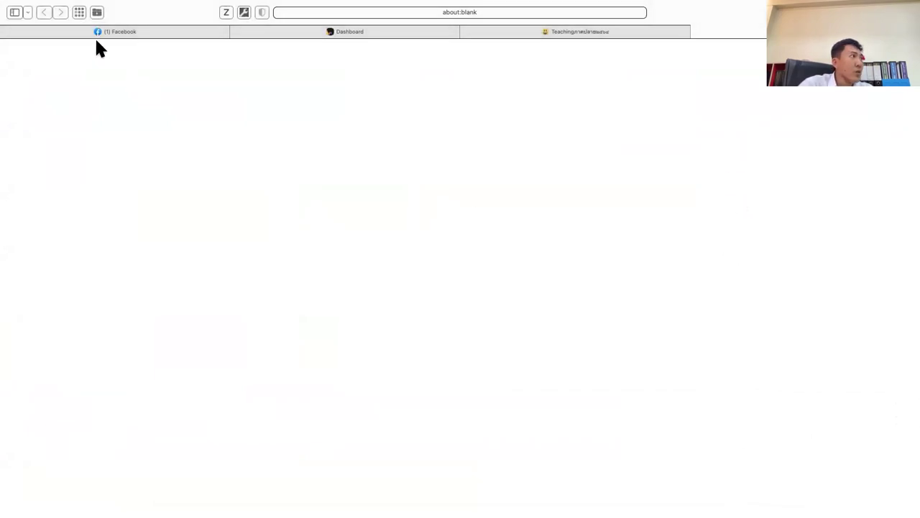
Leave the full-screen browser view, switch to SPSS and look through the y1 to x4 records of csr.sav.
mouse_move(32, 3)
click(31, 25)
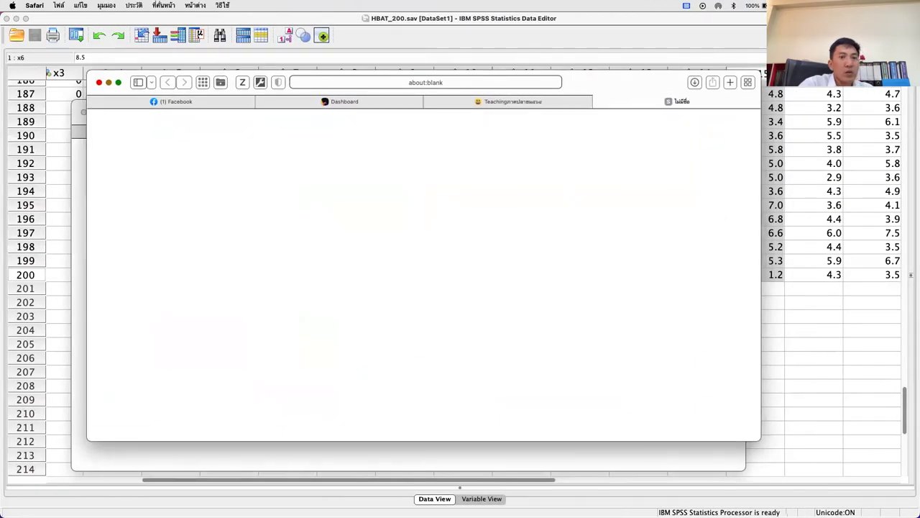
click(869, 214)
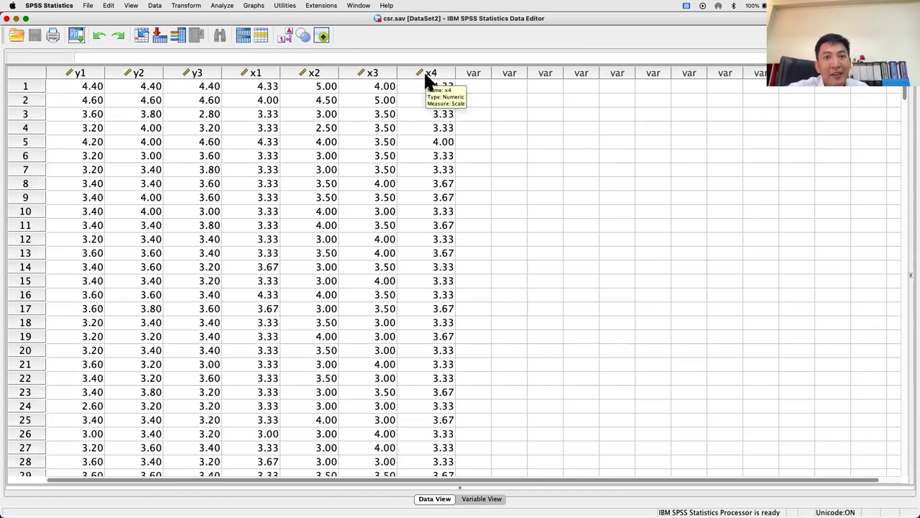
scroll(359, 193, down, 20)
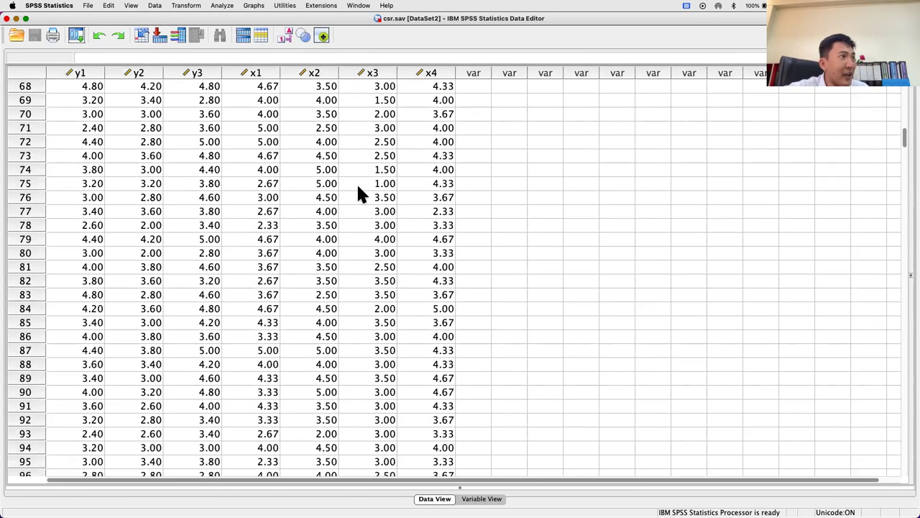
scroll(358, 188, down, 20)
scroll(358, 189, up, 20)
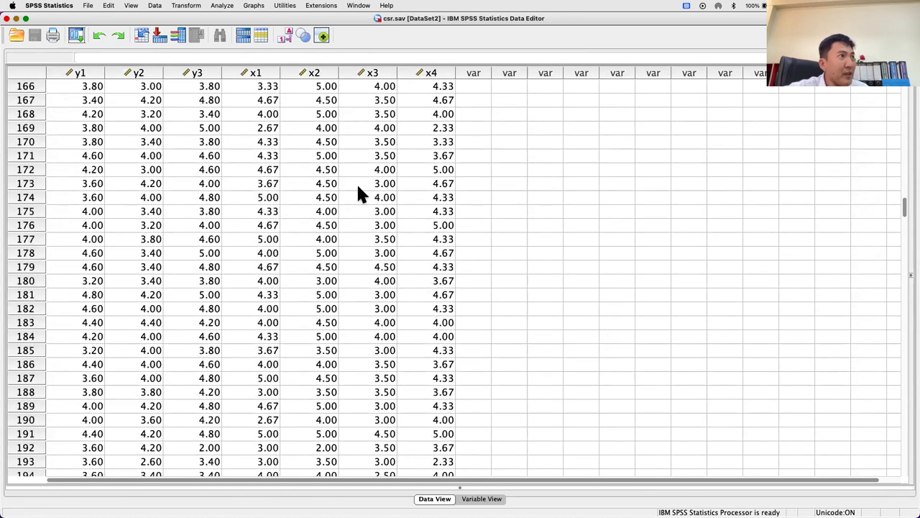
scroll(358, 188, up, 20)
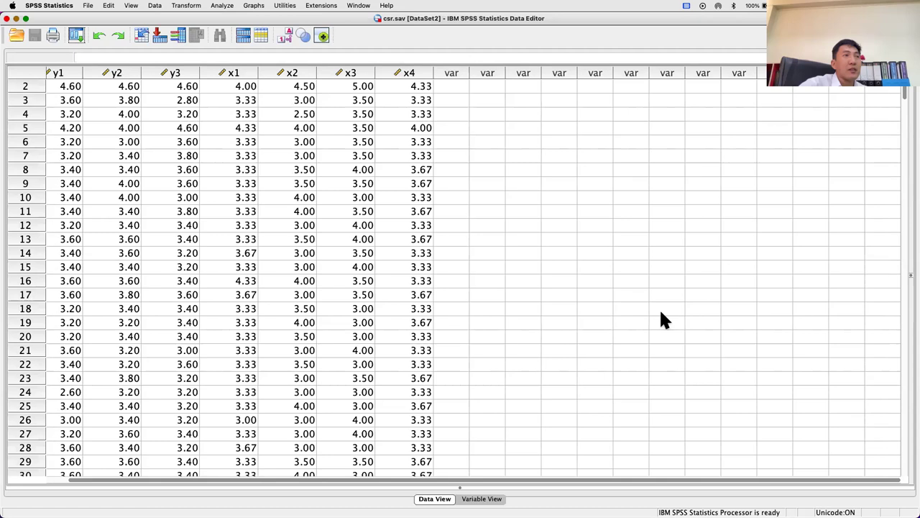
scroll(661, 312, down, 20)
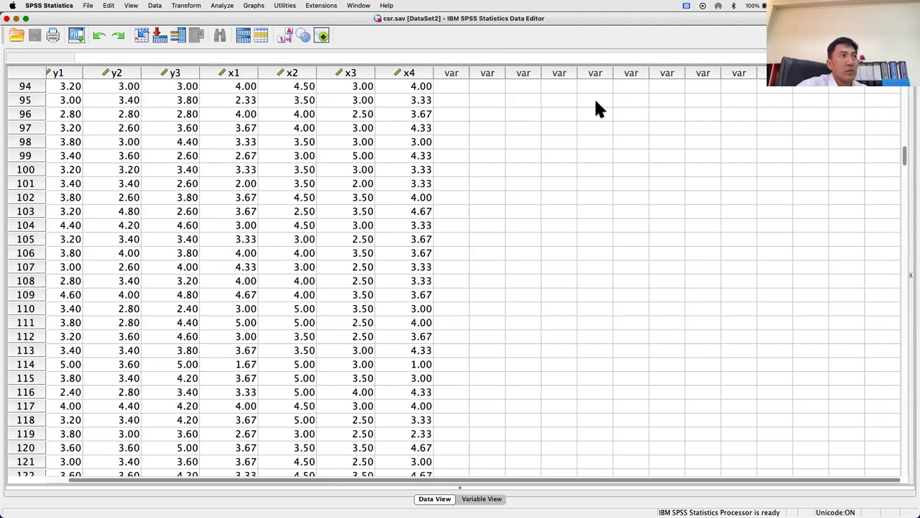
Return to the padlet in Safari, open the datapath SAV file in SPSS with minimized string widths, and maximize its window.
key(ctrl+super+f)
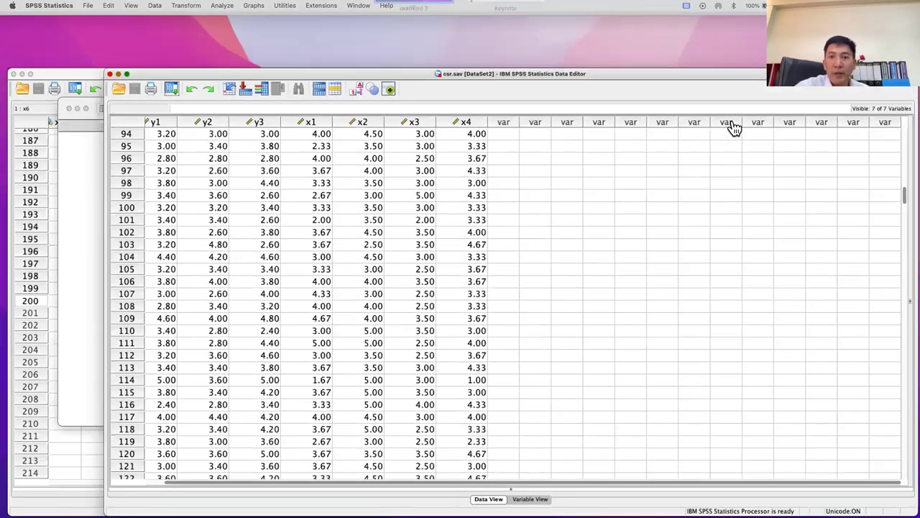
key(ctrl+Up)
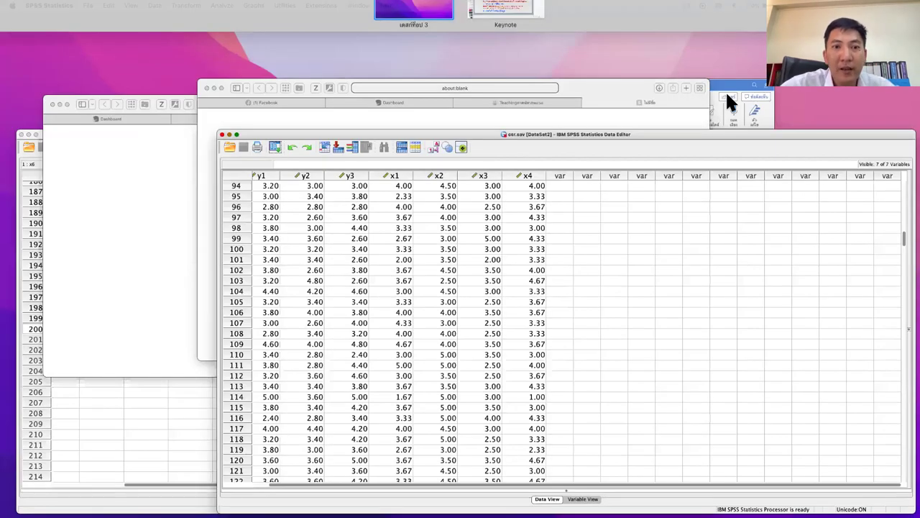
click(674, 96)
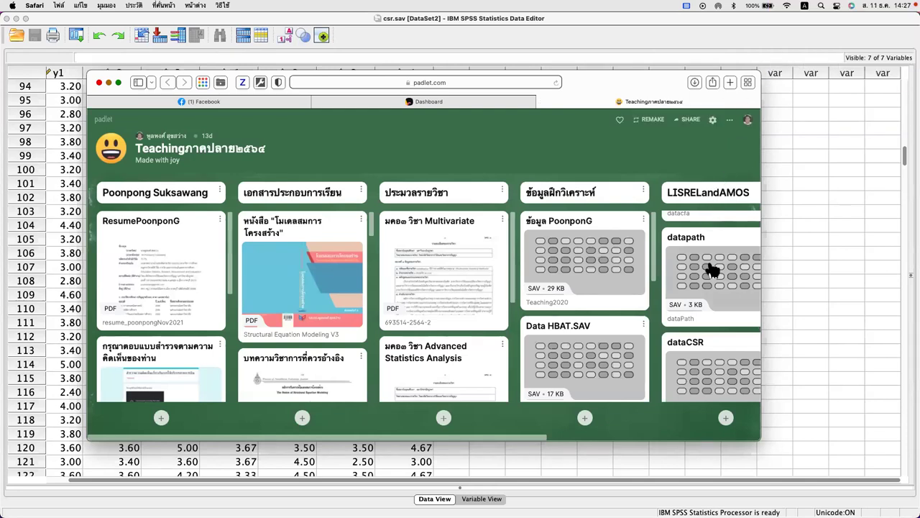
click(714, 291)
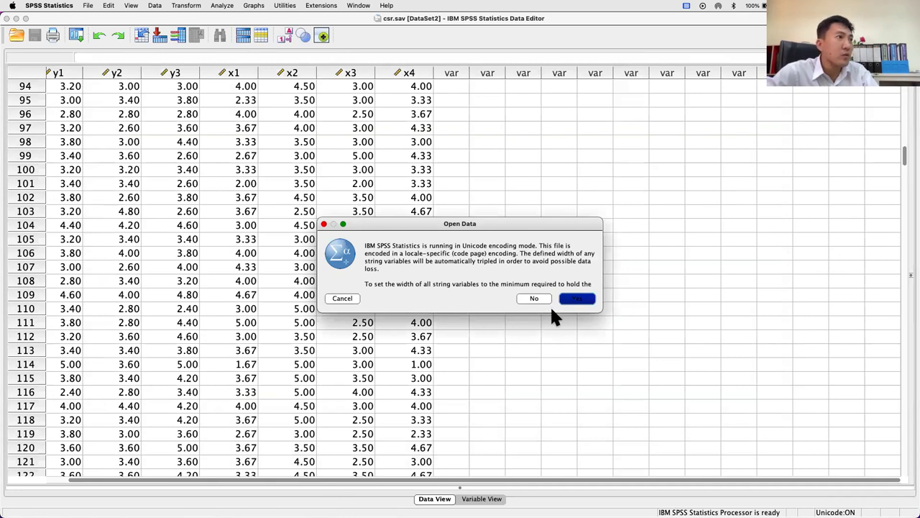
click(566, 296)
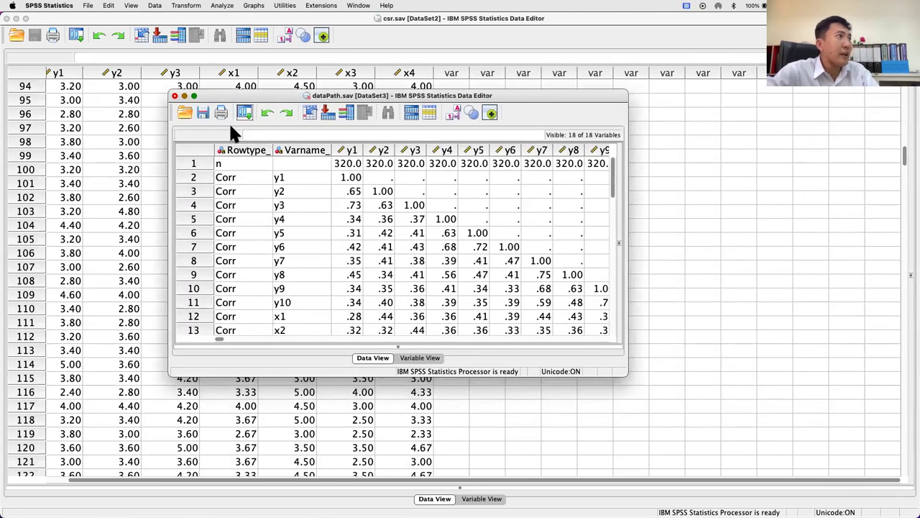
click(193, 95)
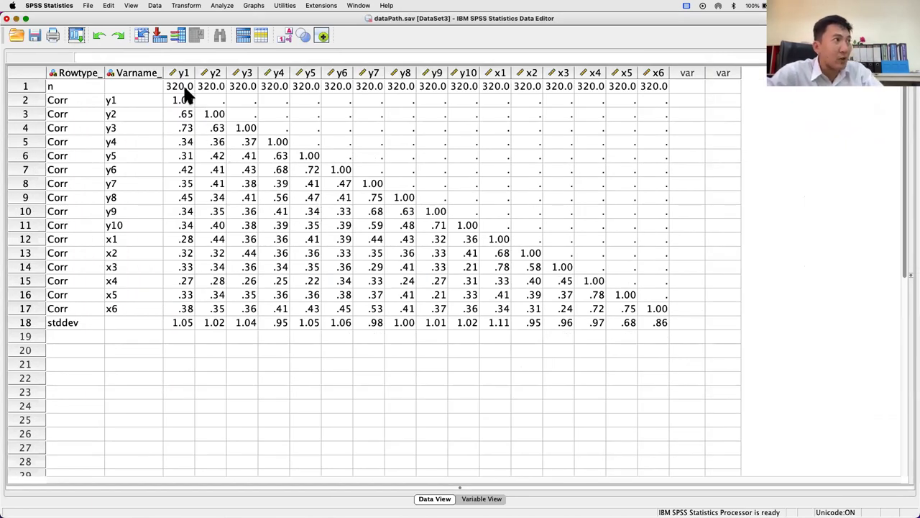
Examine dataPath.sav: highlight its full y1 to x6 matrix, check the variable definitions, and highlight the y1–y3 and y4–y6 correlation blocks.
drag(184, 88, 647, 323)
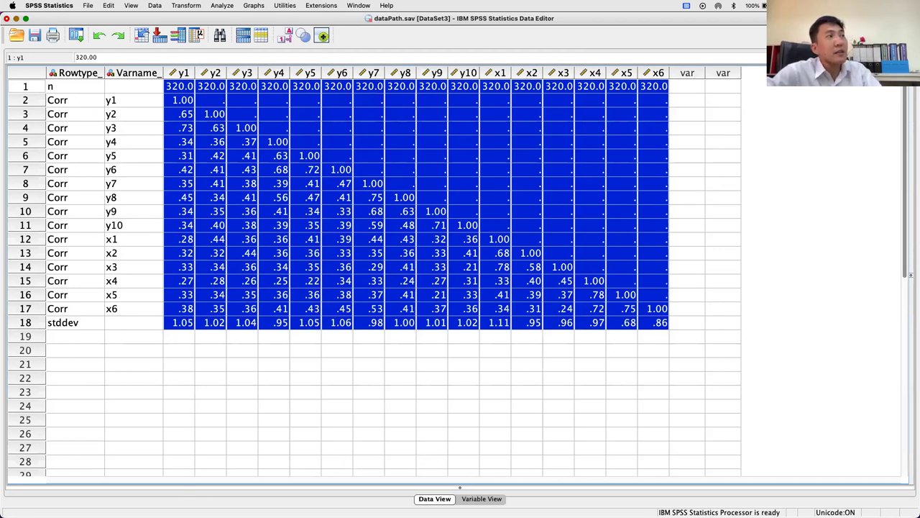
click(481, 499)
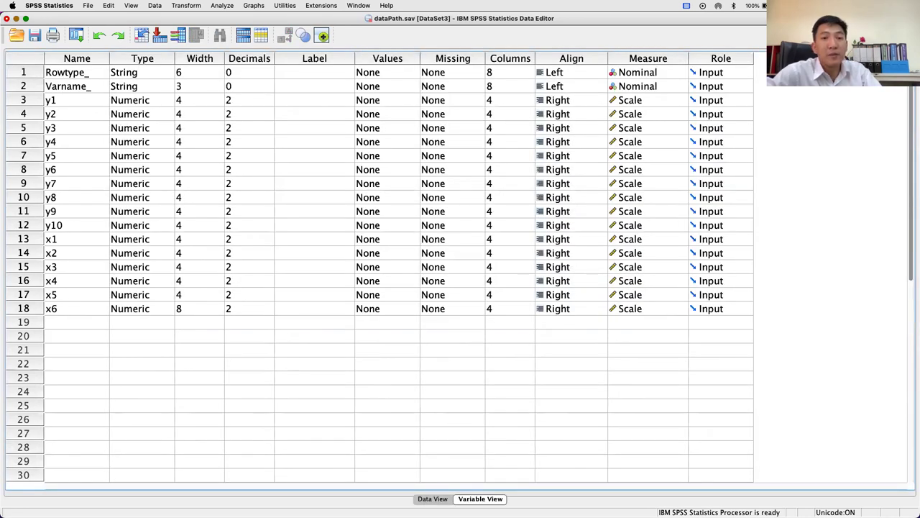
click(433, 498)
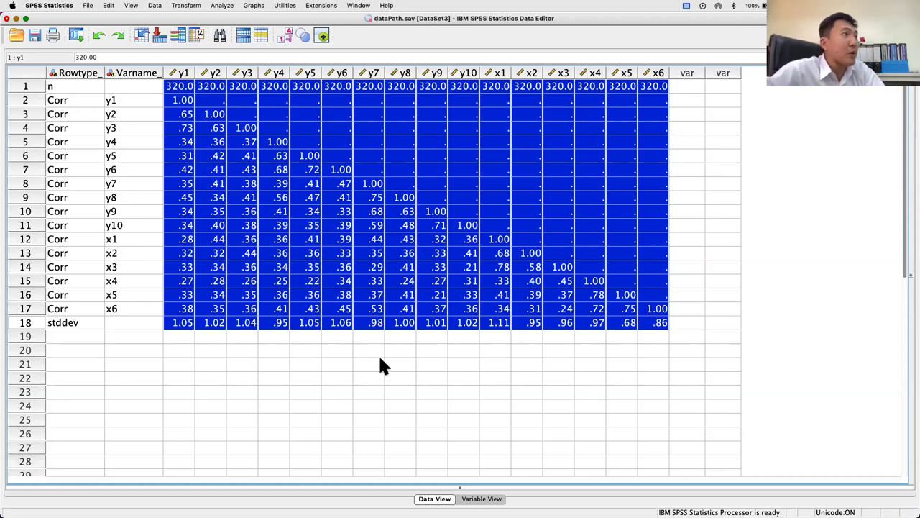
click(181, 115)
drag(179, 102, 241, 127)
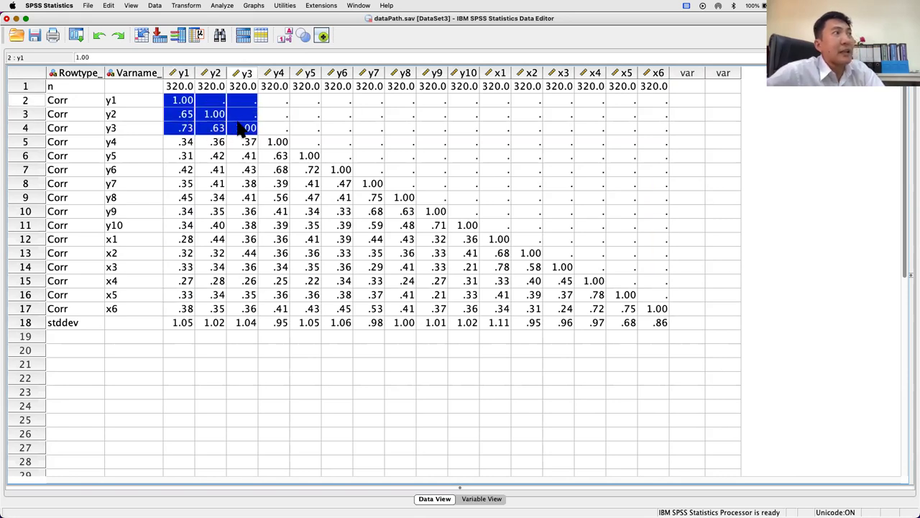
drag(280, 157, 325, 173)
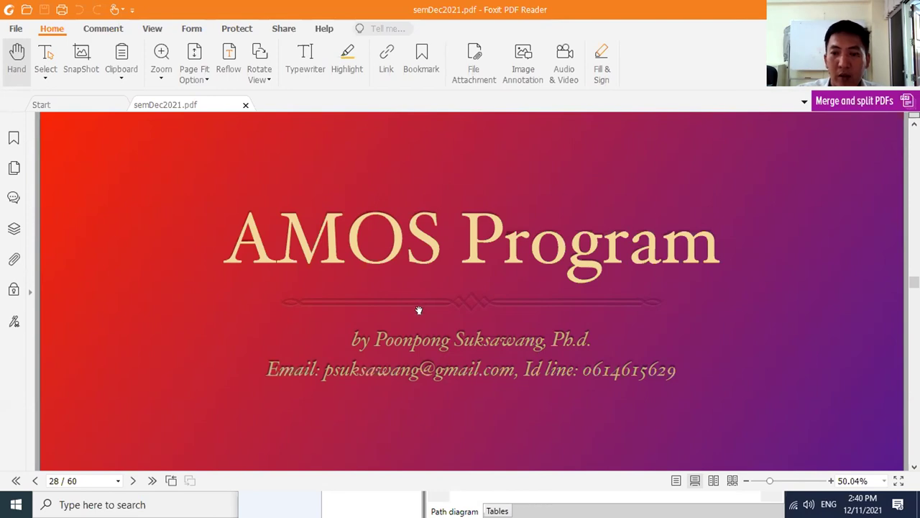
Show the AMOS fit criteria slide in semDec2021.pdf, then switch to AMOS Graphics and maximize its window.
scroll(419, 309, down, 5)
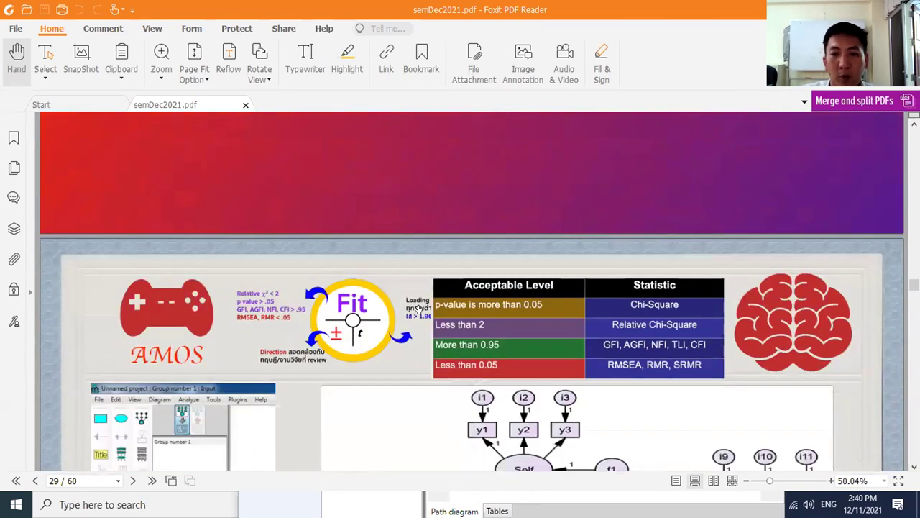
scroll(418, 309, down, 3)
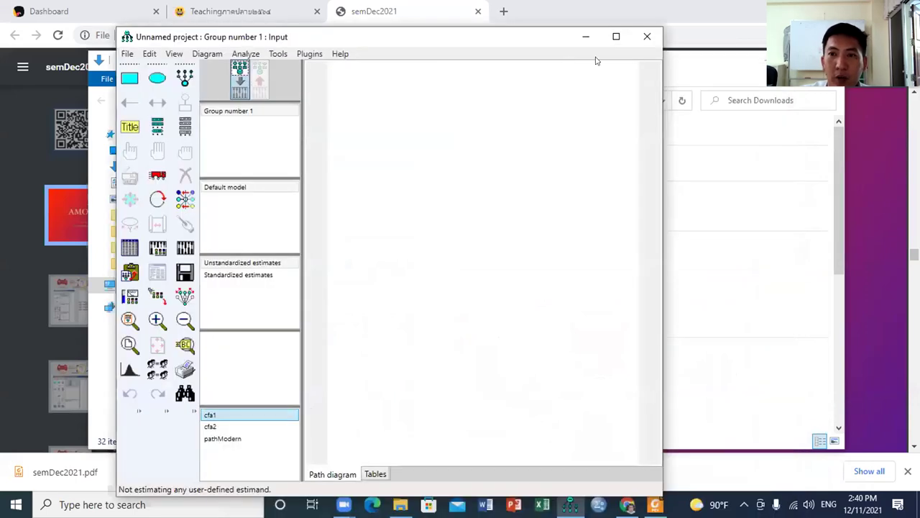
click(614, 36)
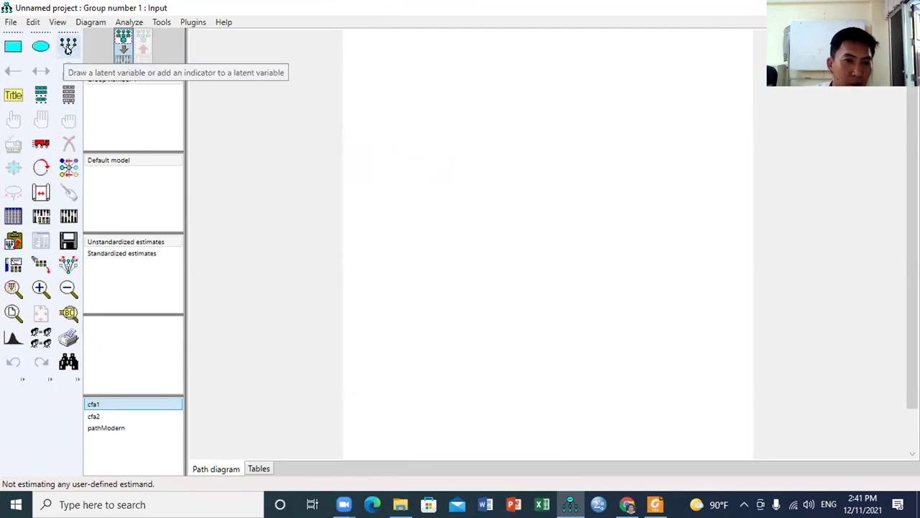
Attach the csr.sav data file from the TemplateAMOS folder to Group number 1.
click(9, 220)
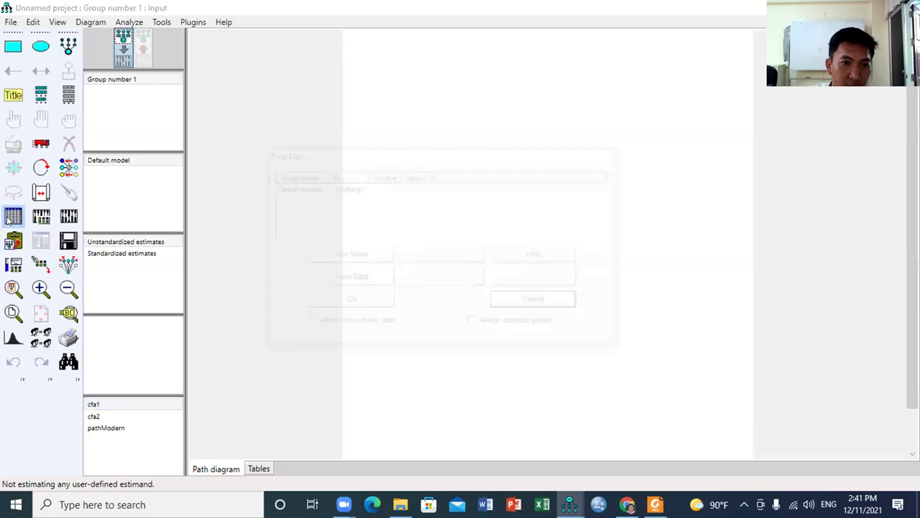
click(348, 255)
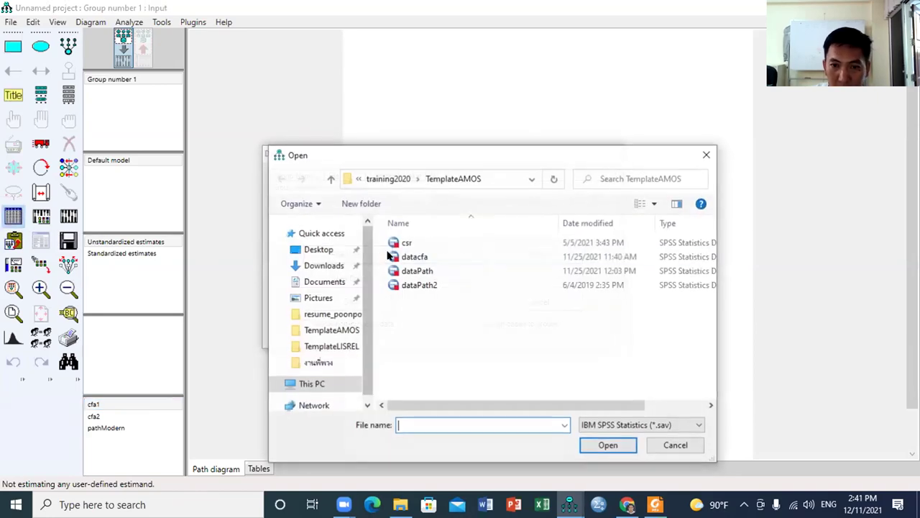
click(406, 242)
click(608, 445)
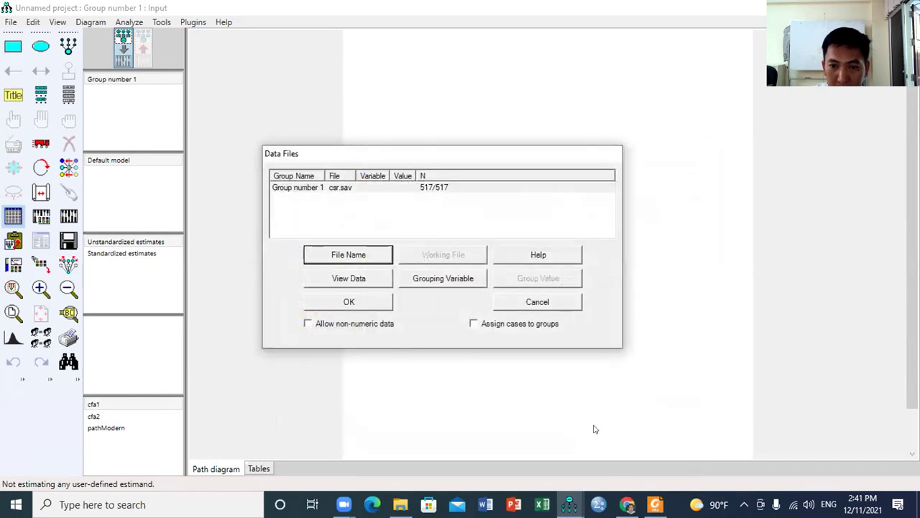
click(348, 301)
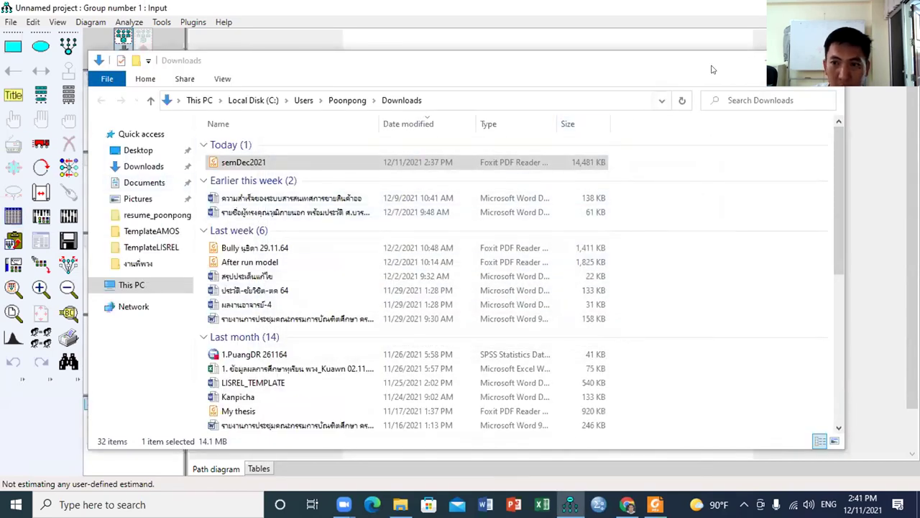
Clear the Downloads folder window out of the way and view the list of variables in the attached dataset.
drag(721, 64, 449, 115)
click(80, 101)
click(69, 96)
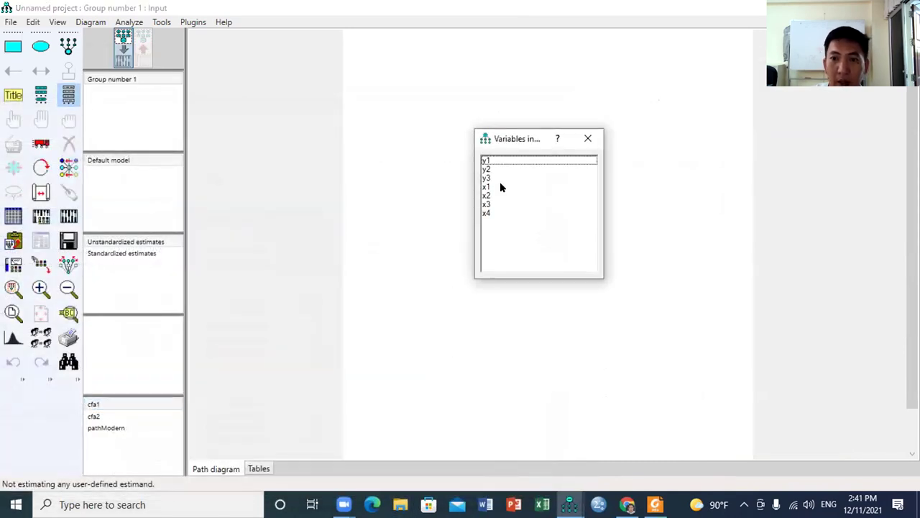
click(588, 139)
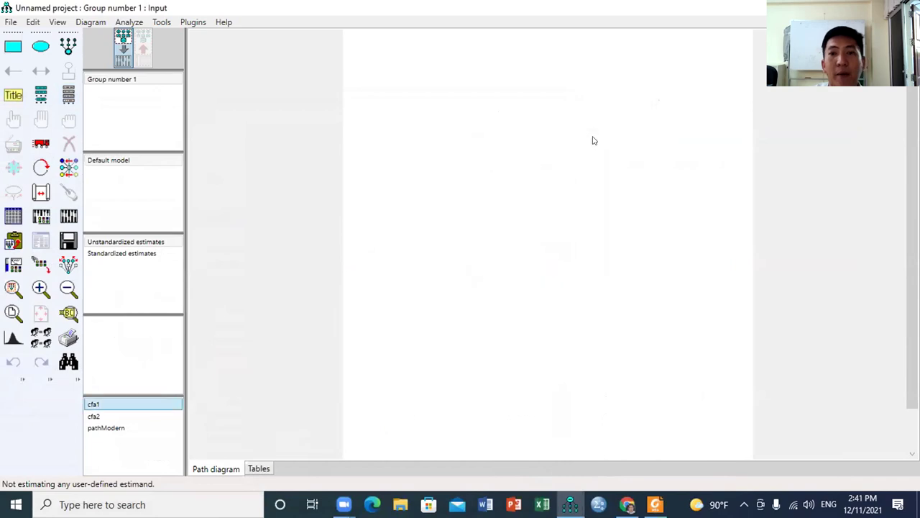
Draw a latent variable with four indicators and their error terms in the upper-left part of the diagram page.
click(68, 46)
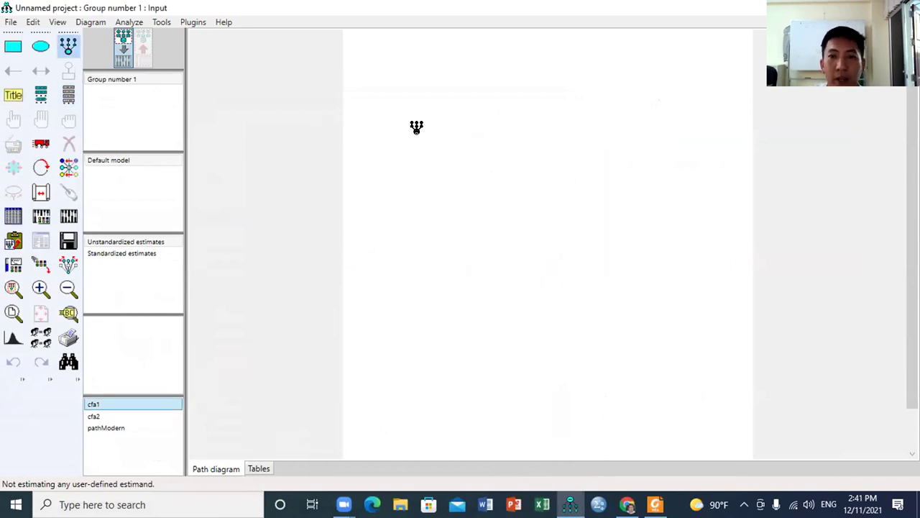
drag(429, 155, 487, 210)
click(451, 166)
click(450, 166)
click(451, 164)
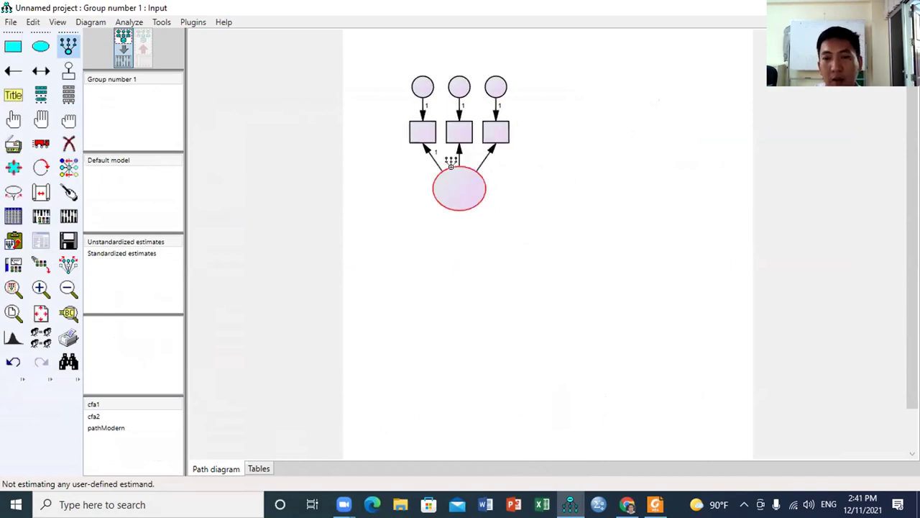
click(451, 164)
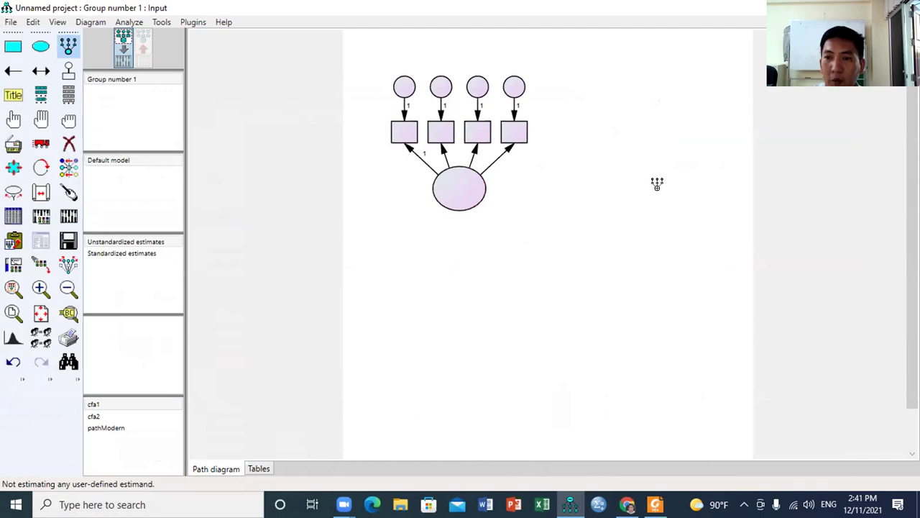
Draw a second latent variable with three indicators and their error terms to the right of the first.
drag(638, 173, 692, 216)
click(659, 184)
click(659, 185)
click(658, 185)
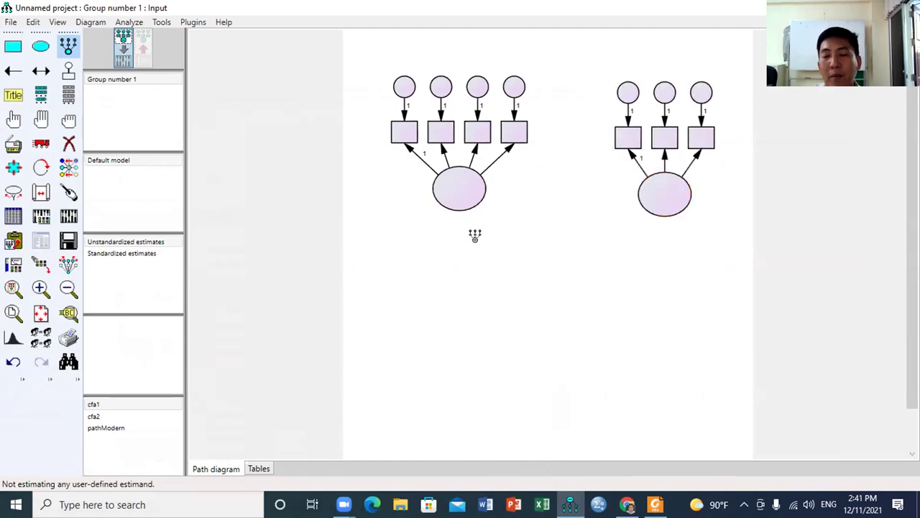
Draw a path from the four-indicator latent to the three-indicator latent and shift the first latent to align the path.
click(13, 71)
drag(458, 183, 651, 193)
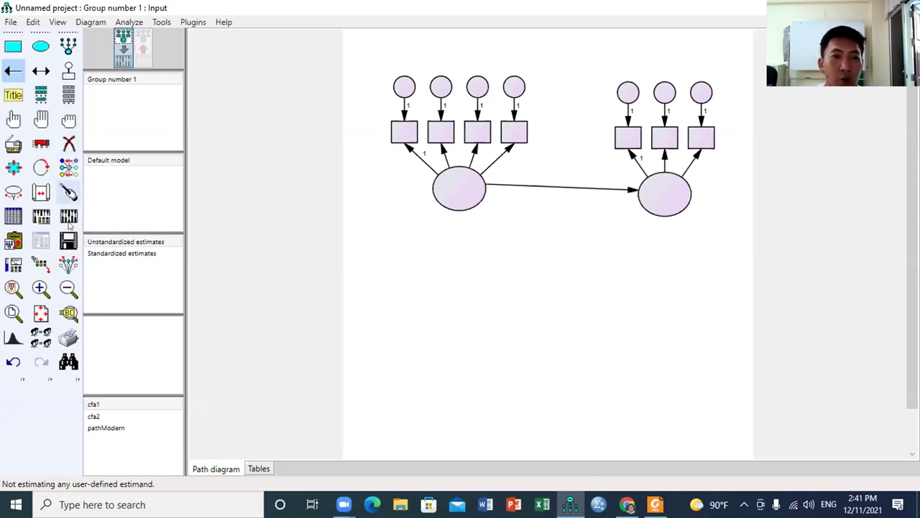
click(41, 144)
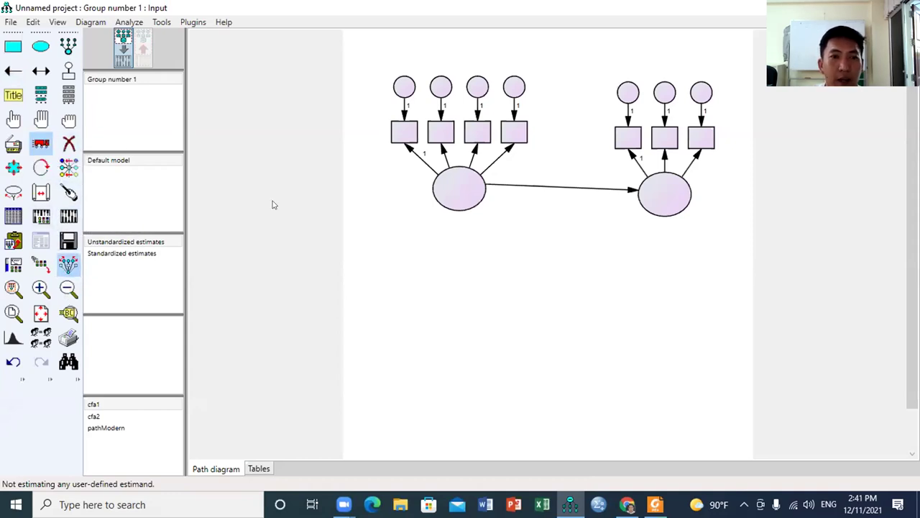
drag(448, 193, 483, 187)
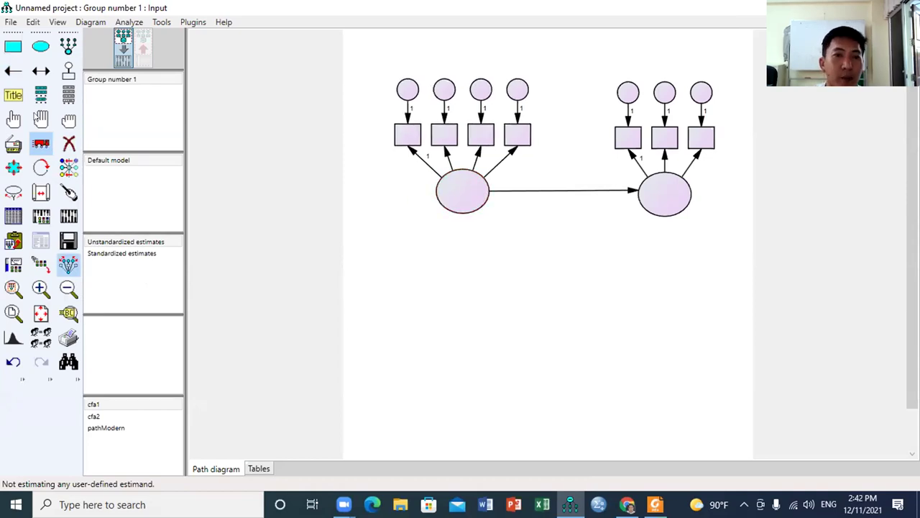
Set the variable name of the four-indicator latent to CSR.
double_click(467, 200)
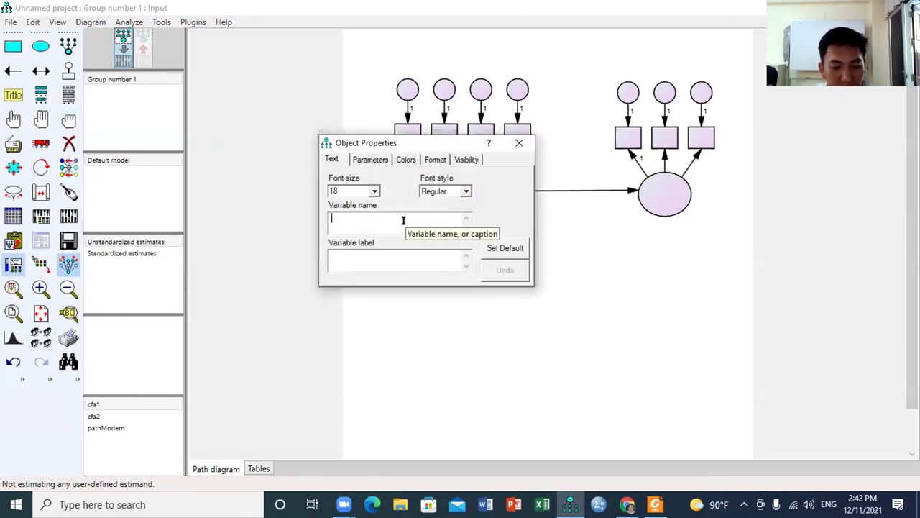
text(XS)
key(BackSpace)
text(CSR)
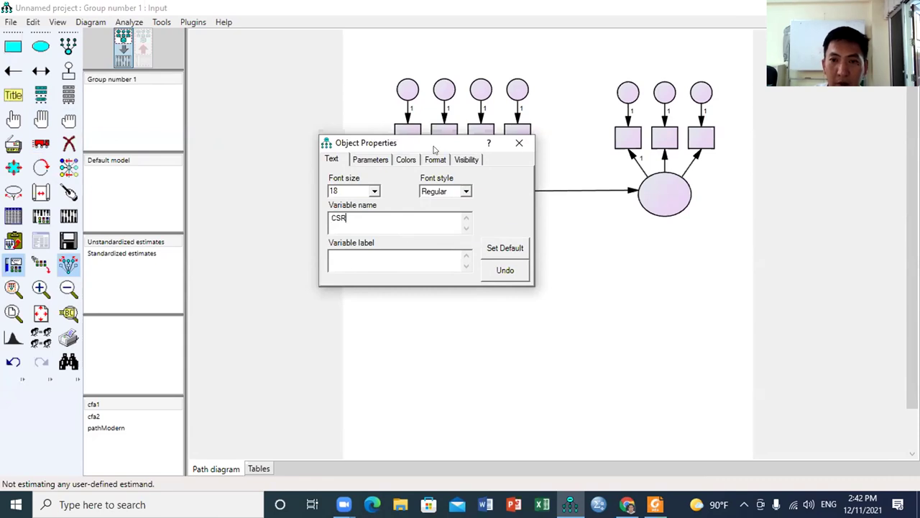
Set the variable name of the three-indicator latent to Satis and close its properties.
click(655, 199)
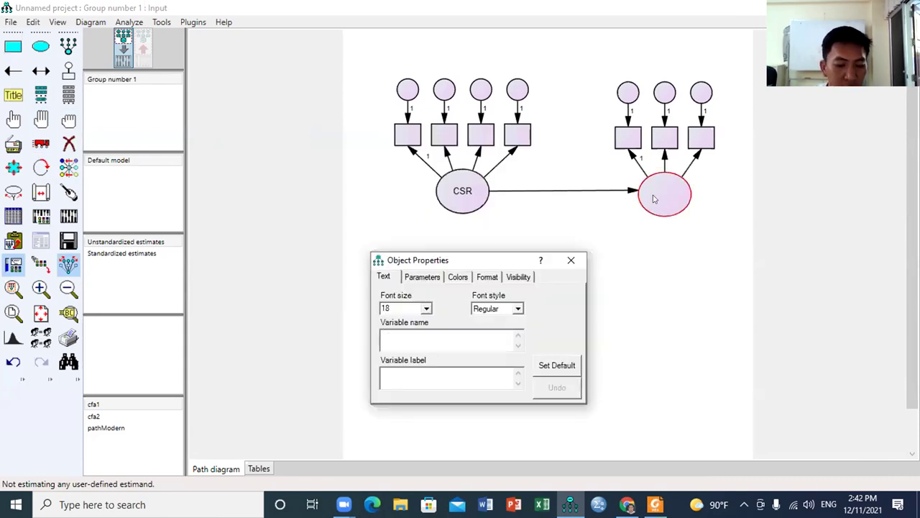
text(Satis)
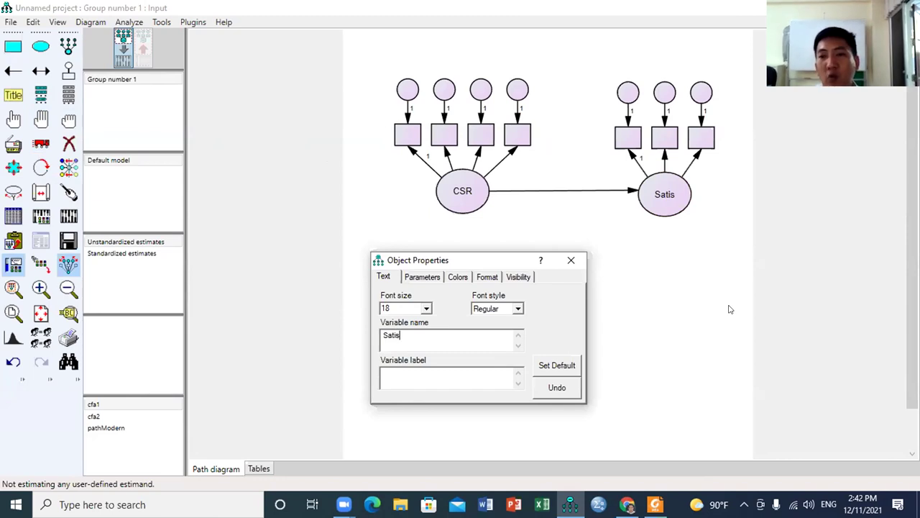
click(573, 261)
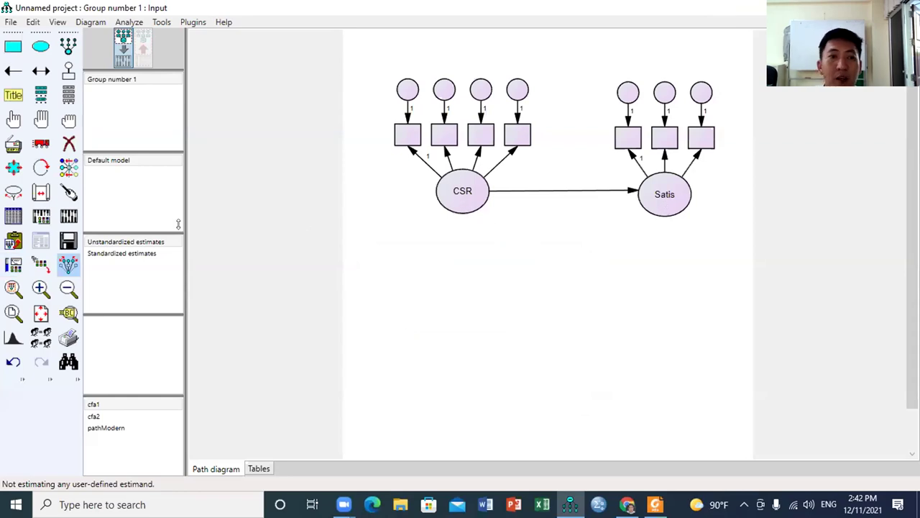
Choose csr from the TemplateAMOS folder as the data file for Group number 1 and accept it.
click(13, 217)
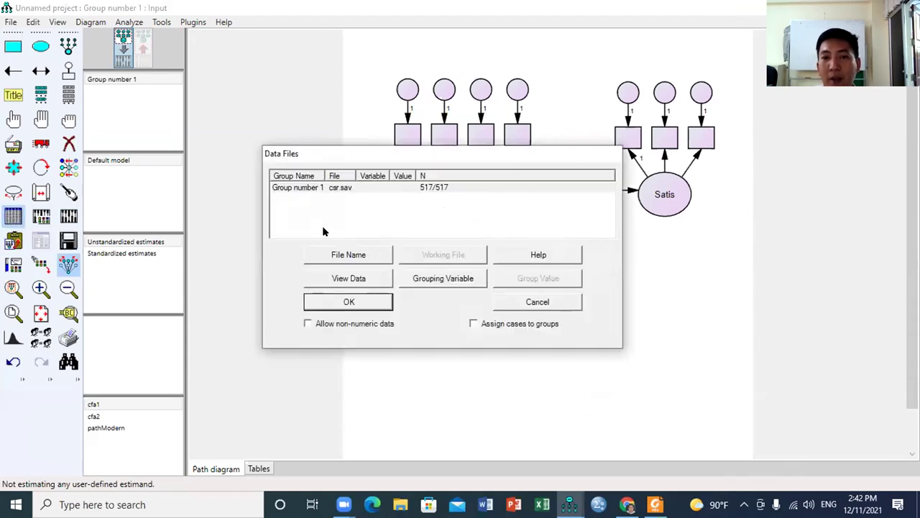
click(357, 256)
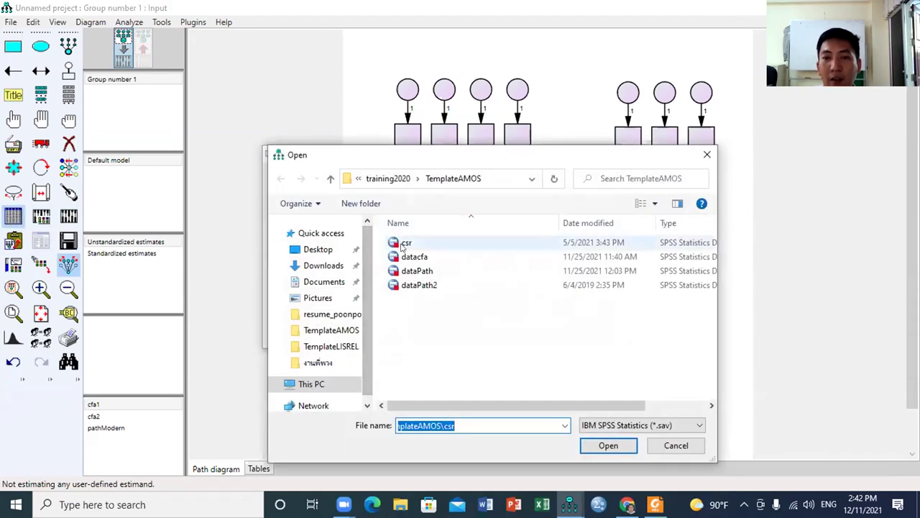
click(407, 242)
click(607, 444)
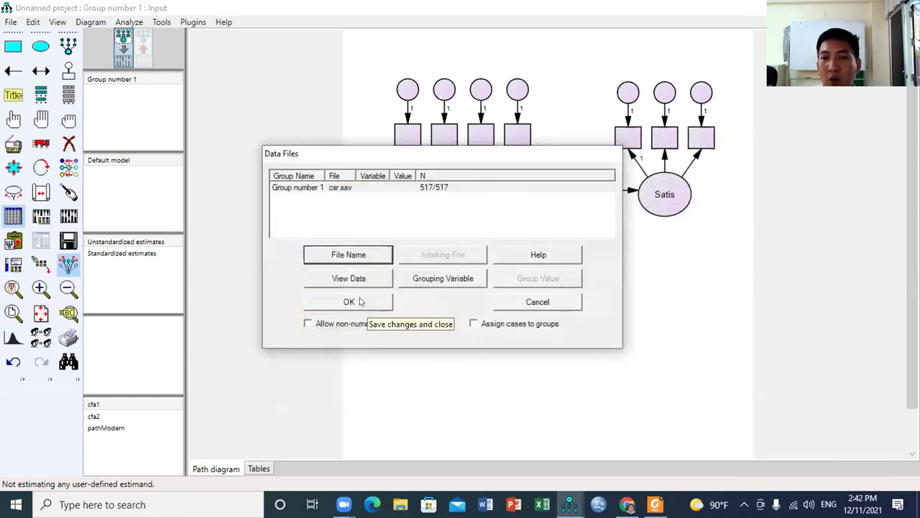
click(360, 302)
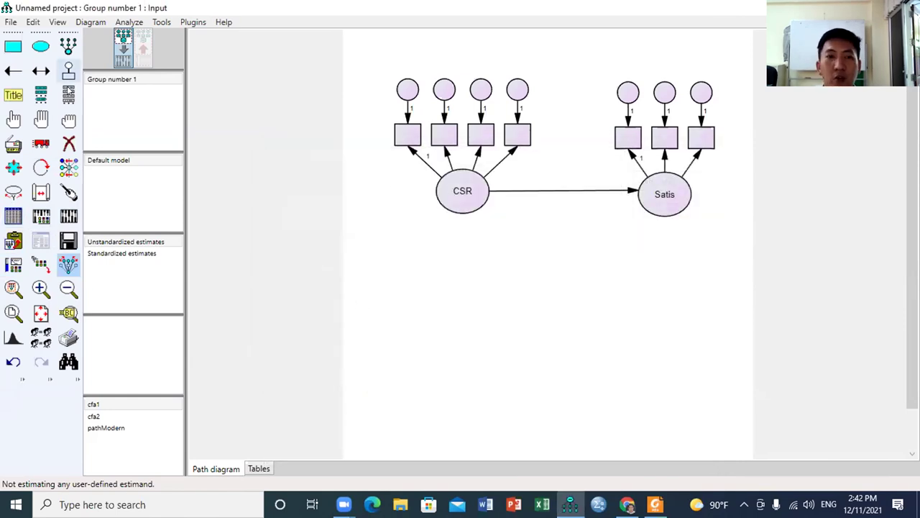
Assign the data set variables y1, y2 and y3 to the three indicators of Satis in order.
click(68, 94)
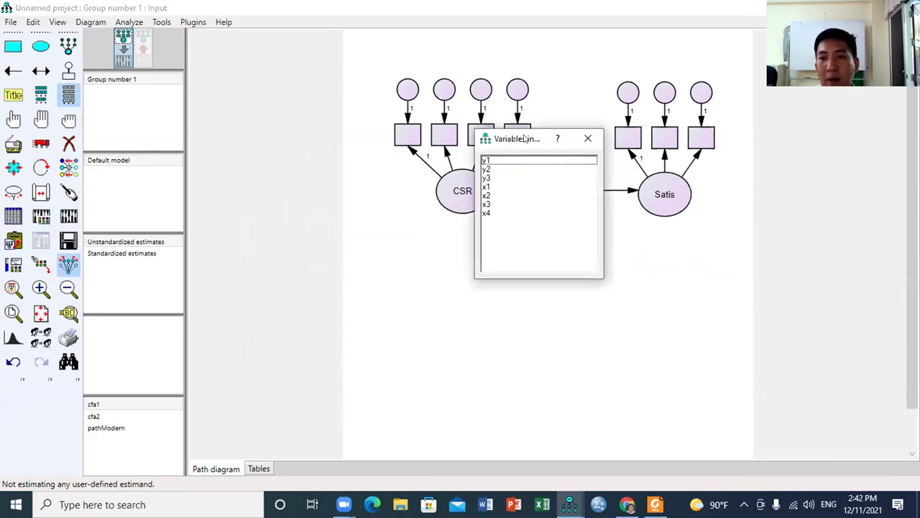
drag(529, 141, 532, 144)
drag(292, 135, 627, 137)
drag(309, 165, 665, 138)
drag(252, 173, 701, 139)
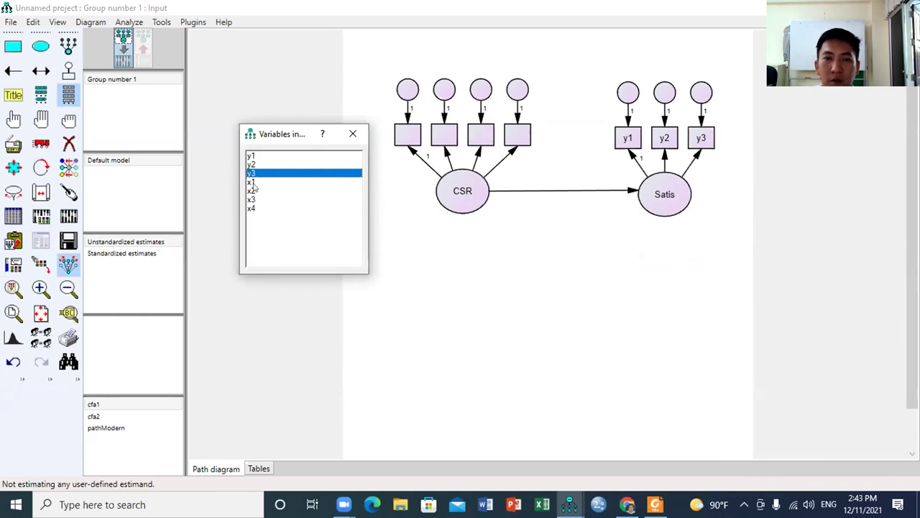
Assign the data set variables x1, x2, x3 and x4 to the four indicators of CSR in order.
drag(252, 182, 397, 148)
drag(251, 190, 435, 141)
drag(251, 199, 477, 137)
drag(251, 209, 511, 137)
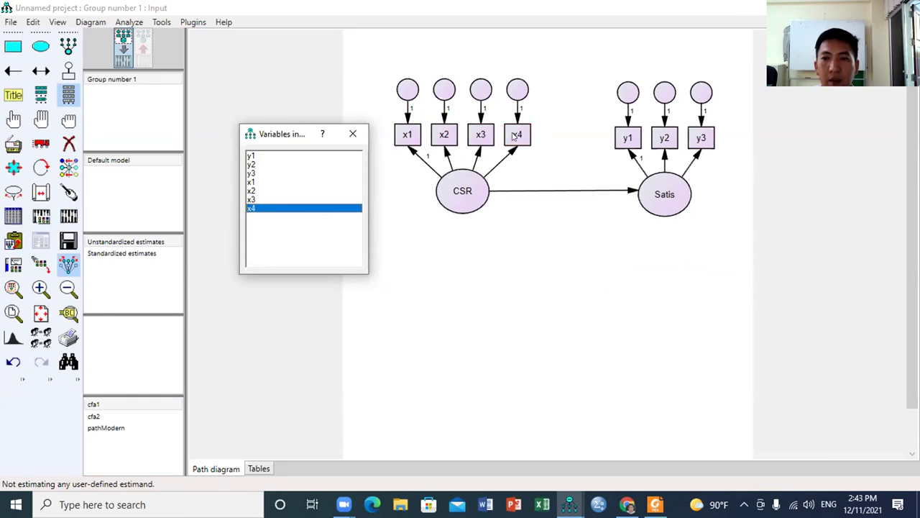
Name the error terms of x1 to x4 e1, e2, e3 and e4.
double_click(404, 93)
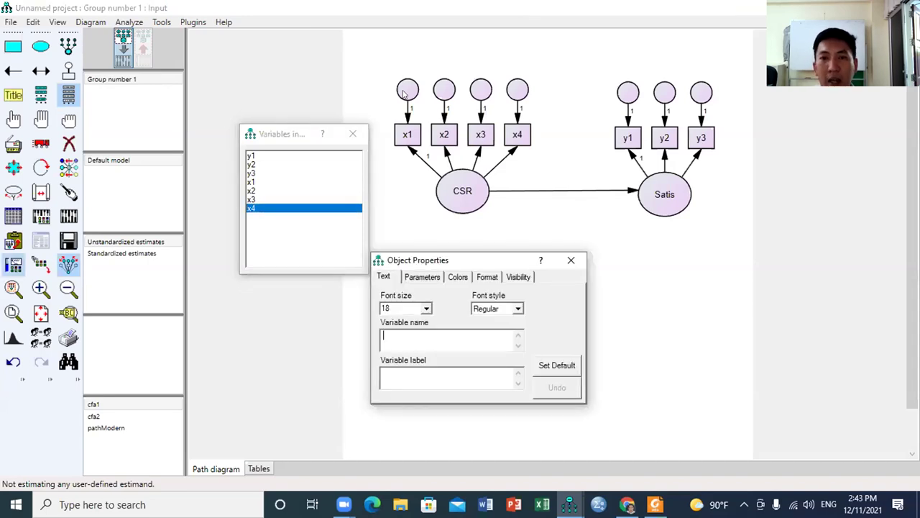
text(e1)
click(444, 92)
text(e2)
click(481, 94)
text(e3)
click(515, 93)
text(e4)
Name the error terms of y1 to y3 d1, d2 and d3, and close the open dialogs.
click(629, 94)
text(d1)
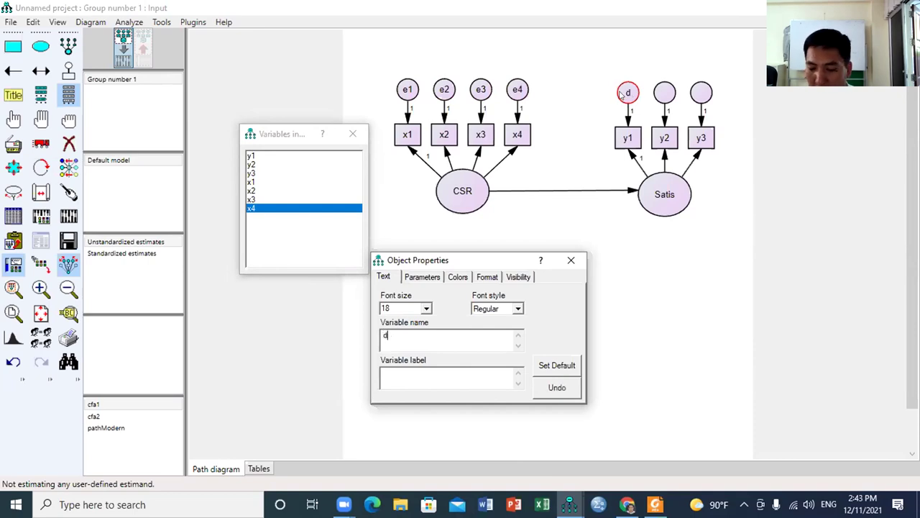
click(660, 96)
text(d2)
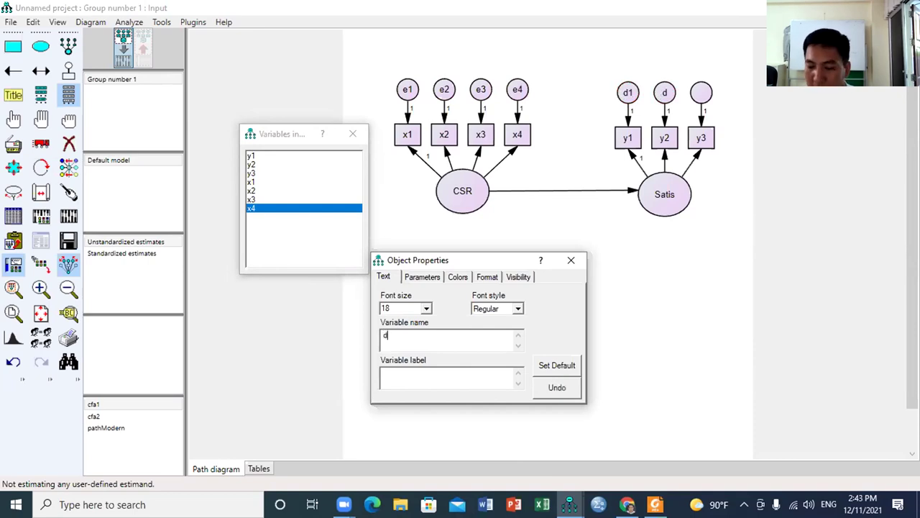
click(697, 97)
text(d3)
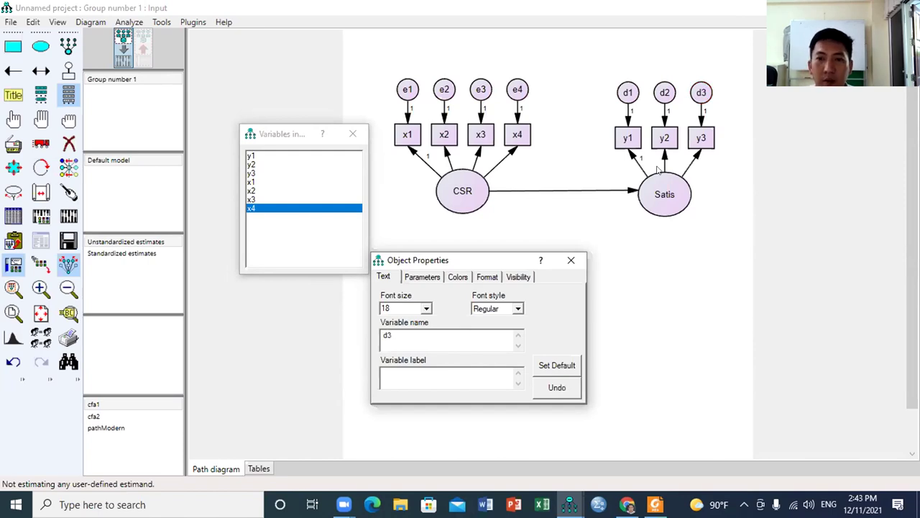
click(352, 134)
key(alt+Tab)
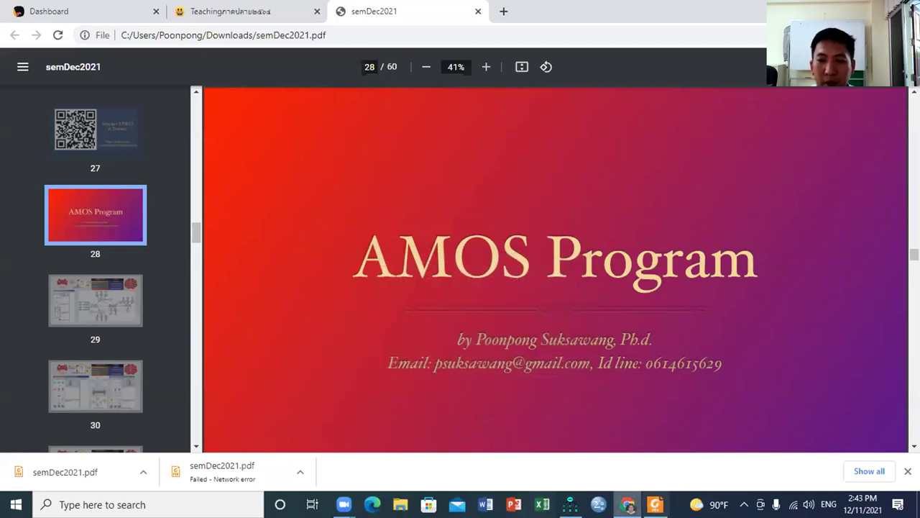
key(alt+Tab)
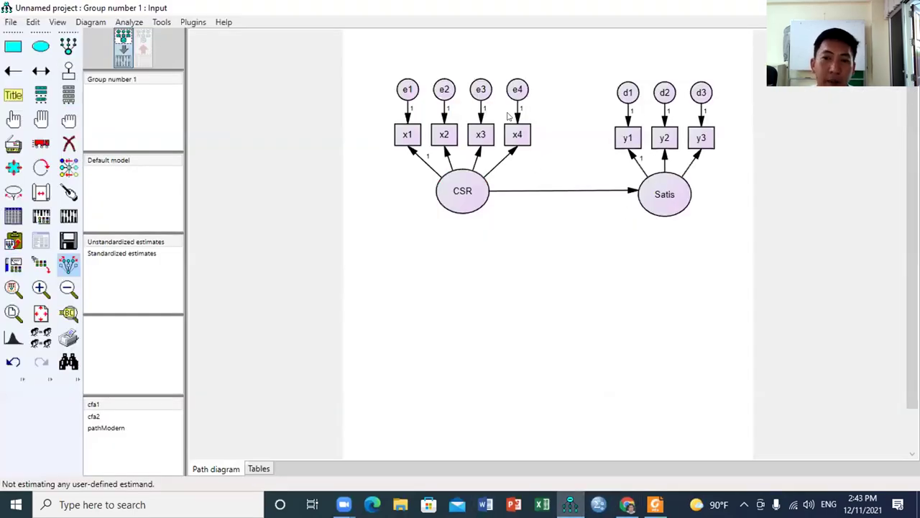
Add a residual variable to the Satis latent, place it directly below the ellipse, and name it f1.
key(ctrl+m)
click(660, 190)
click(659, 189)
click(659, 189)
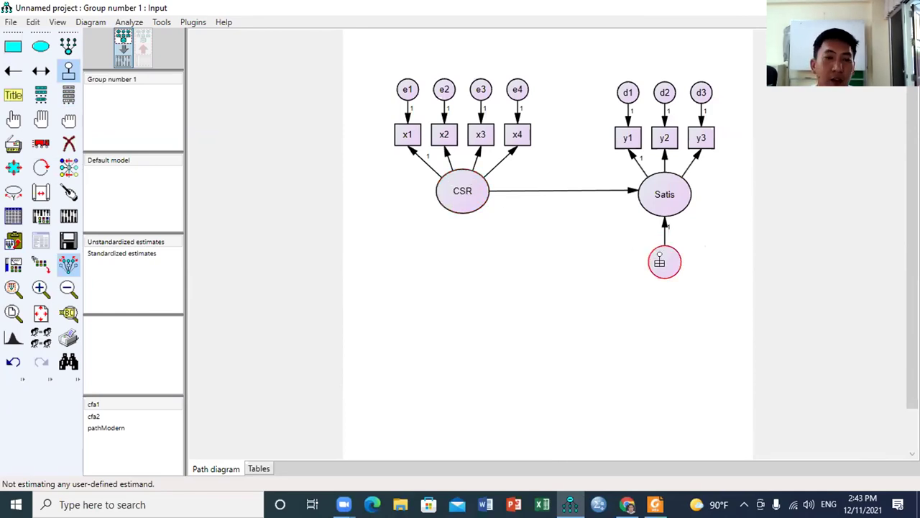
click(41, 143)
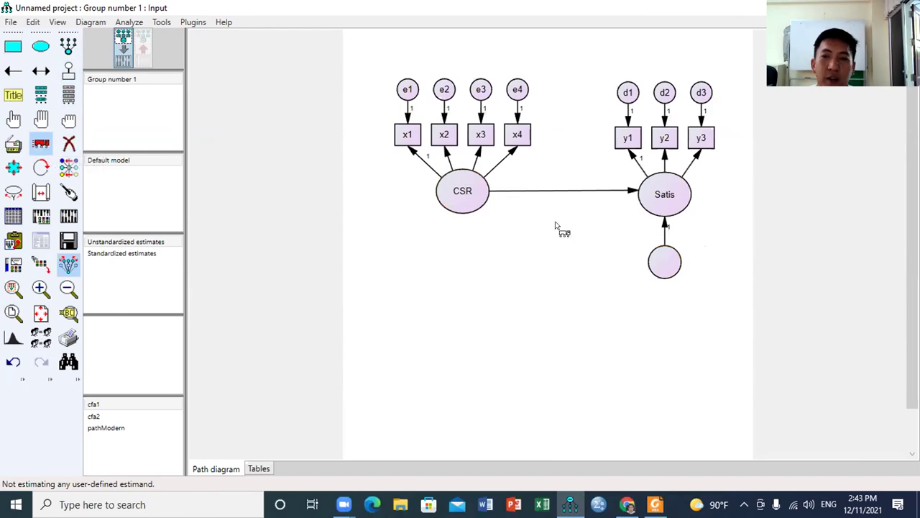
double_click(662, 263)
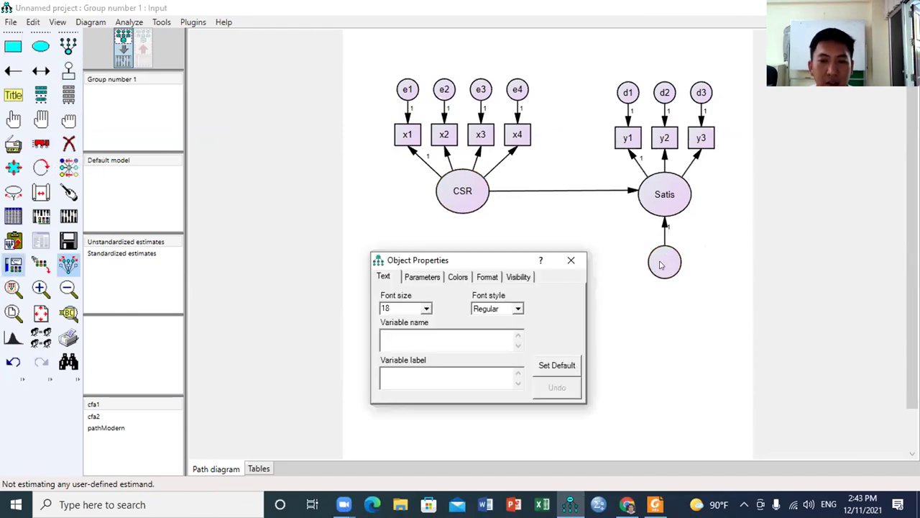
text(f1)
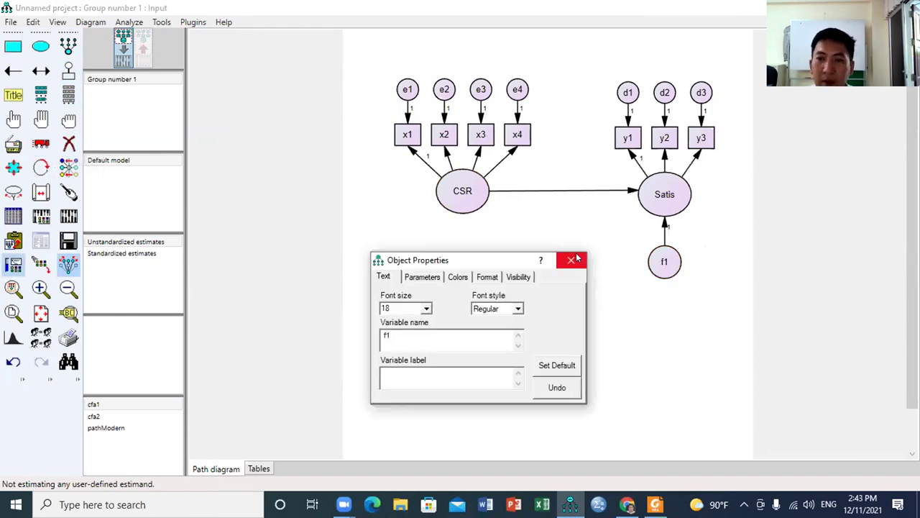
click(571, 260)
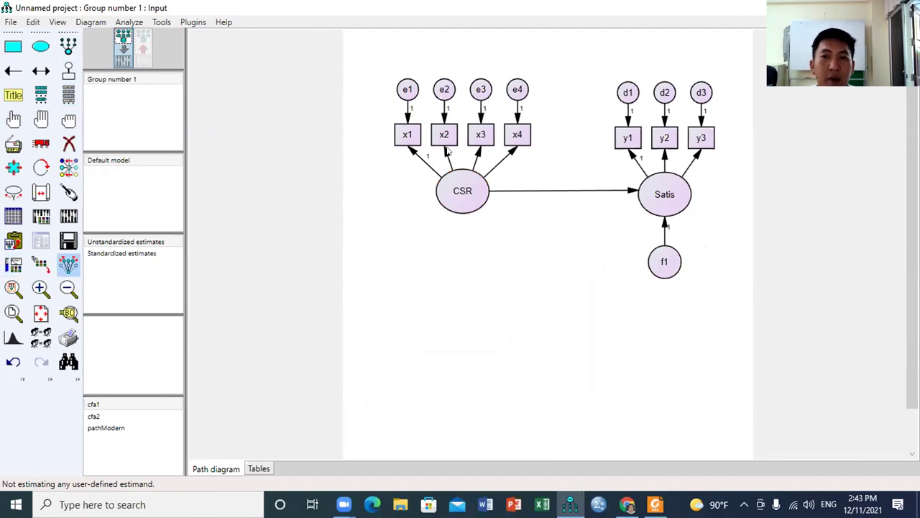
Enable standardized estimates and squared multiple correlations in the analysis output options.
click(40, 217)
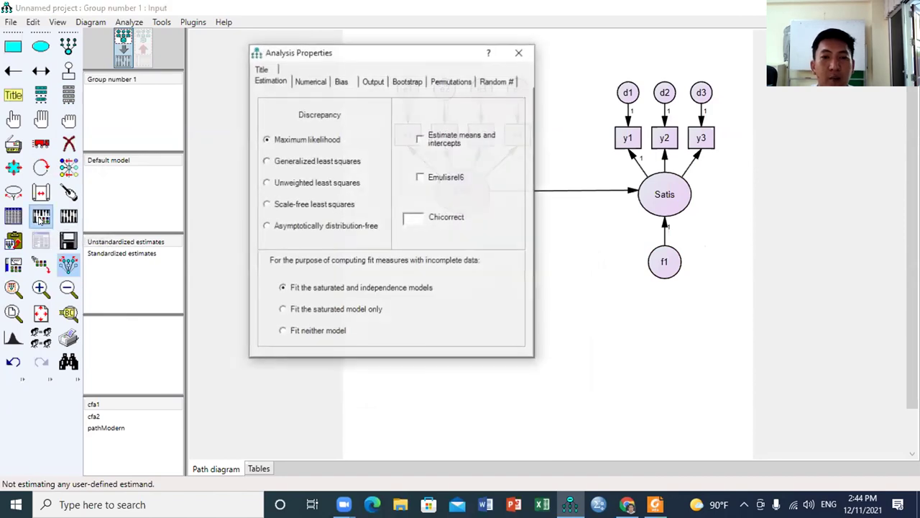
click(372, 82)
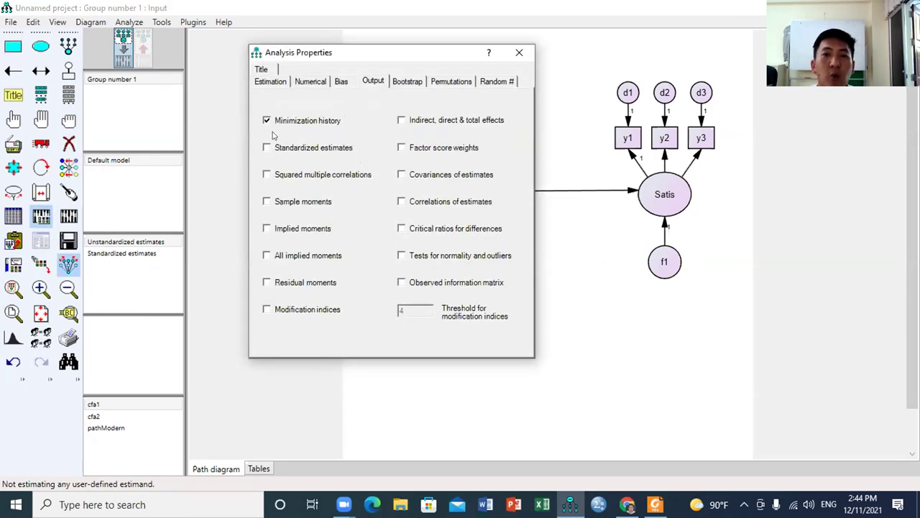
click(267, 148)
click(267, 174)
click(519, 52)
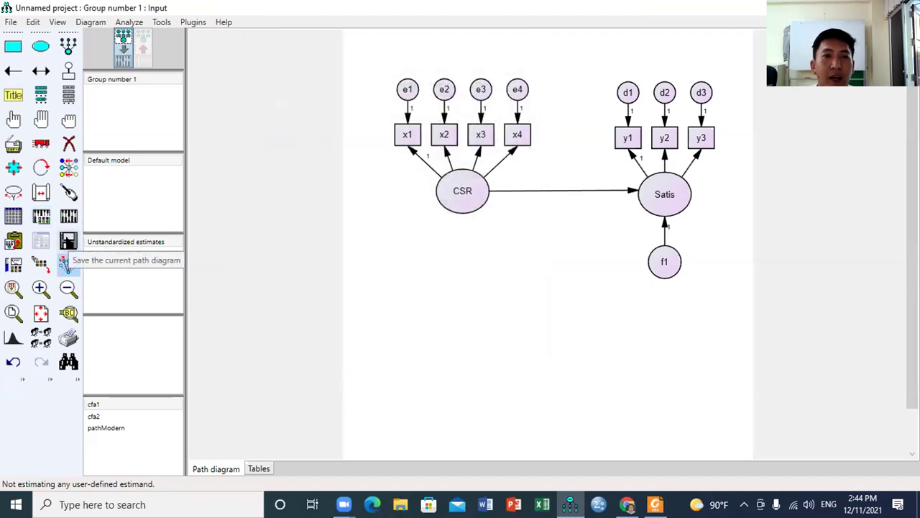
Save the path diagram as test in the TemplateAMOS folder.
click(64, 263)
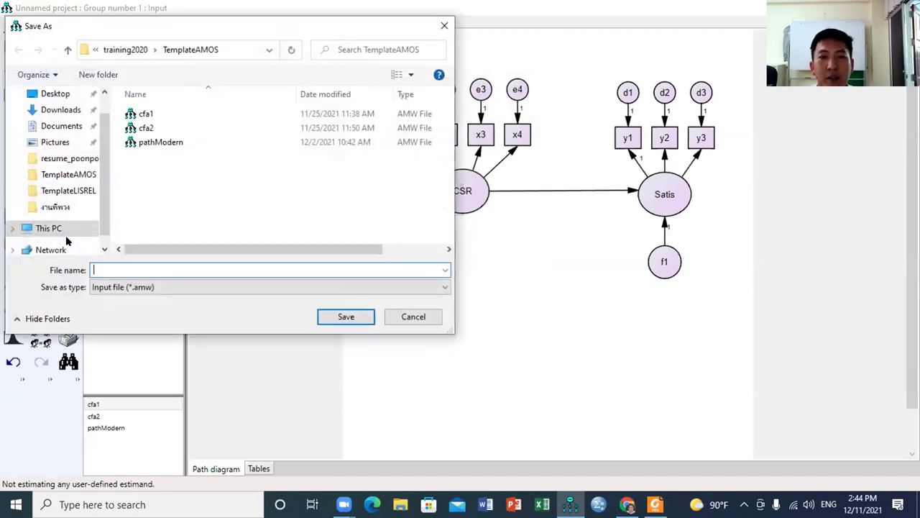
text(te)
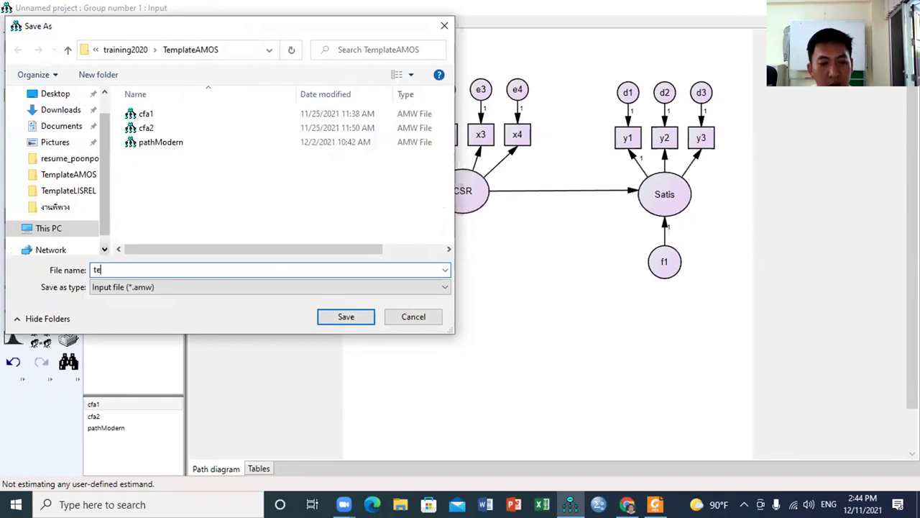
text(st)
click(345, 316)
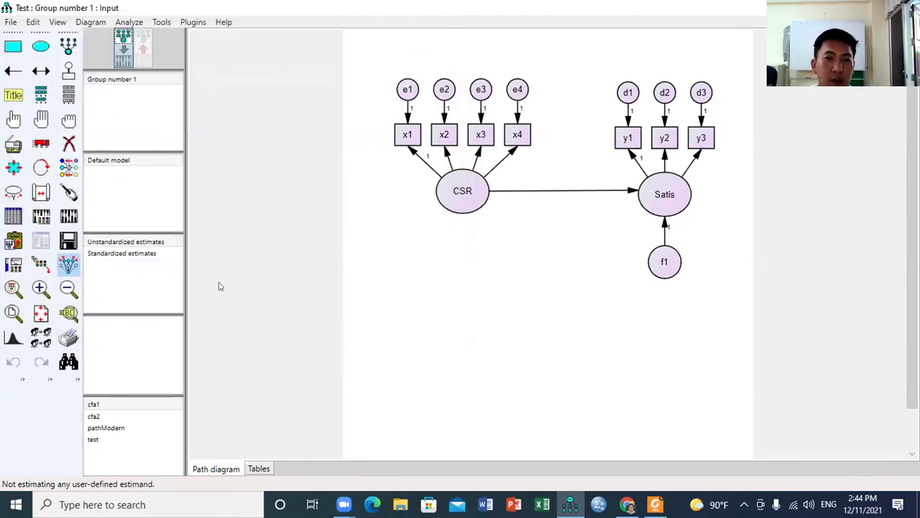
Calculate the model's estimates and display them on the output path diagram.
click(69, 218)
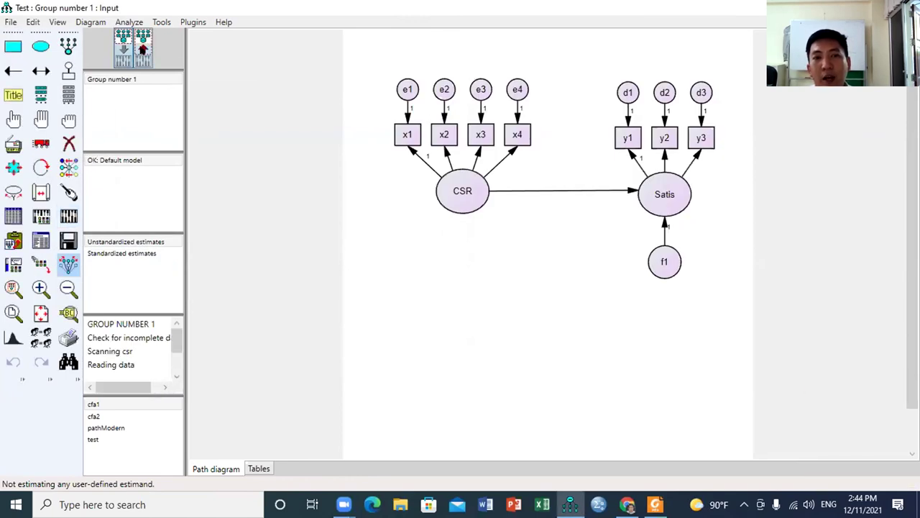
click(143, 50)
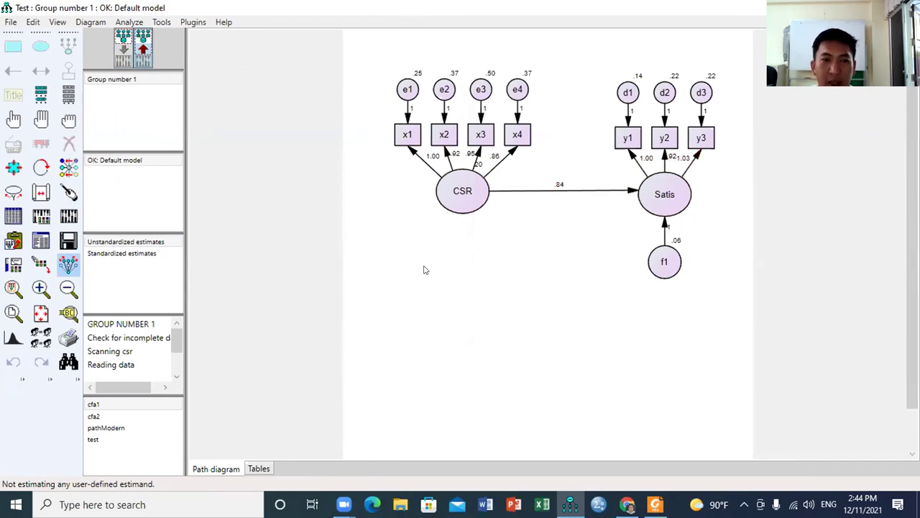
Return to the input path diagram and erase the CSR latent with its indicators x1 to x4 and error terms.
click(122, 49)
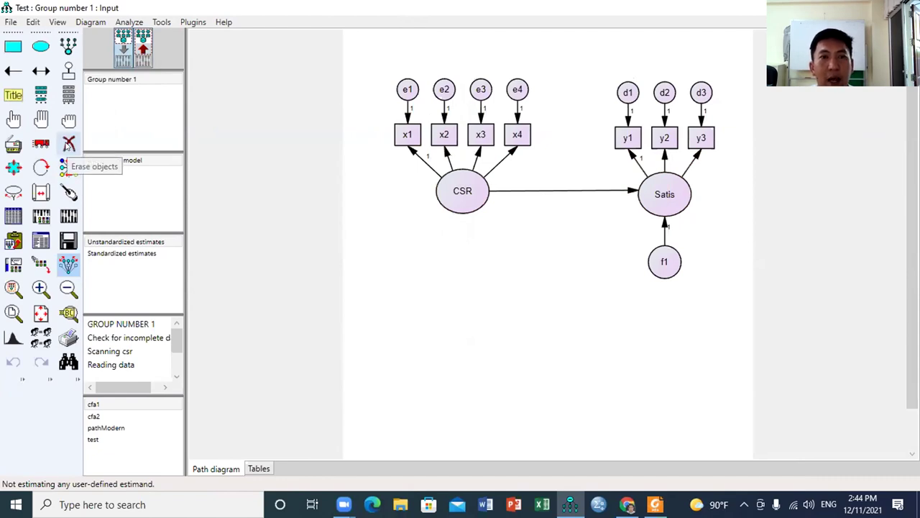
click(67, 144)
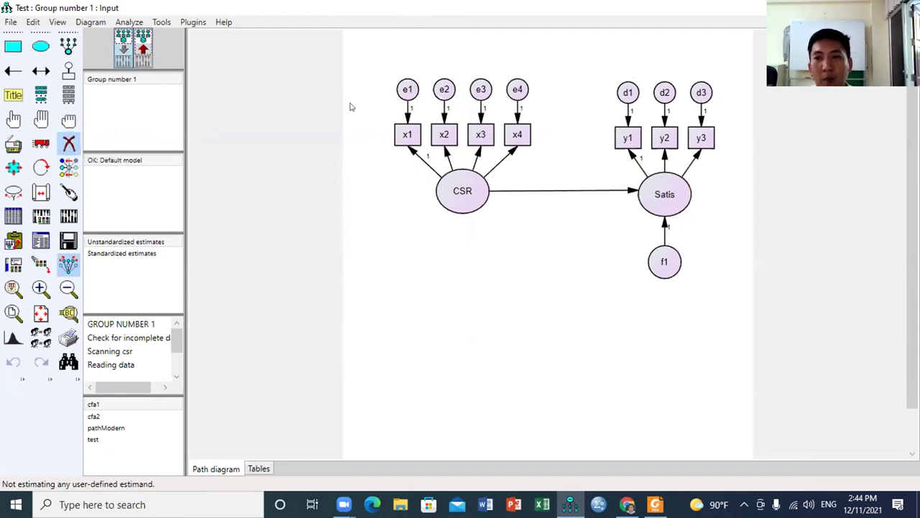
click(443, 176)
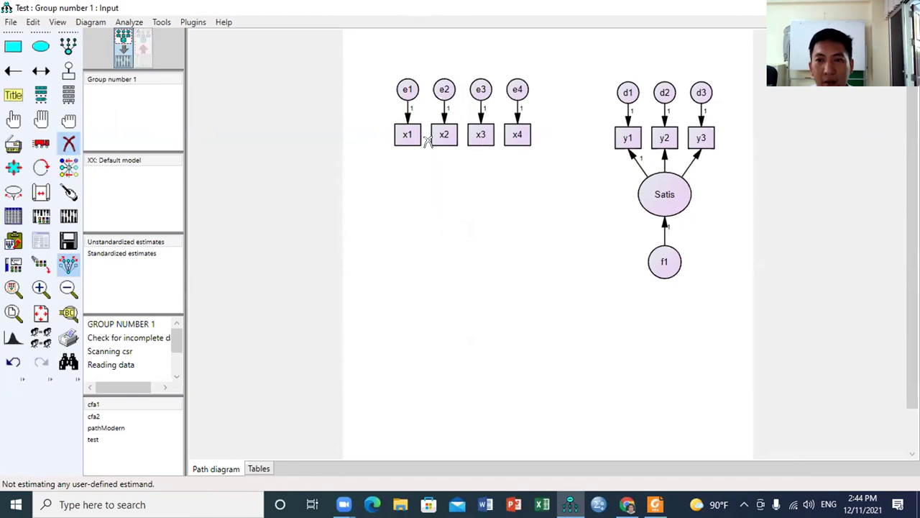
click(408, 135)
click(408, 89)
click(444, 90)
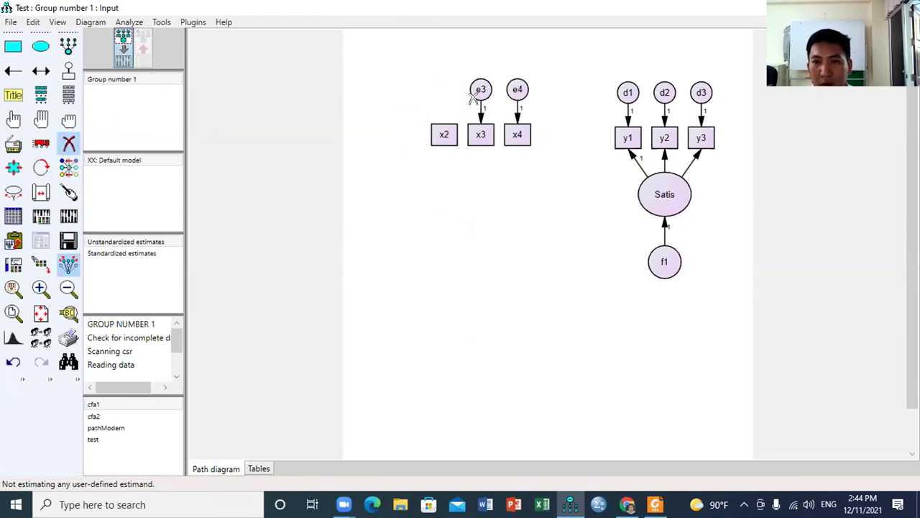
click(478, 94)
click(478, 135)
click(449, 134)
click(514, 90)
click(517, 135)
Erase the Satis latent, its indicators y1 to y3, their error terms and the f1 residual.
click(627, 137)
click(628, 92)
click(664, 92)
click(664, 137)
click(698, 137)
click(664, 194)
click(695, 94)
click(664, 263)
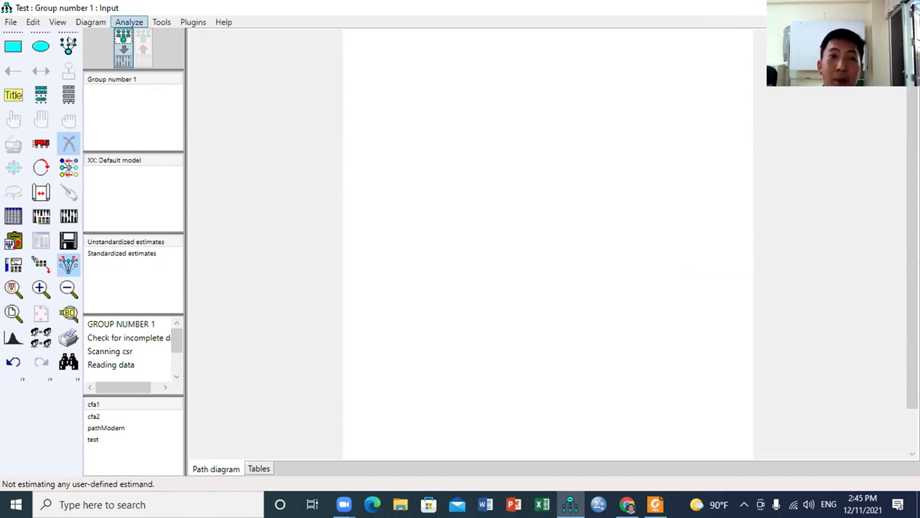
click(67, 47)
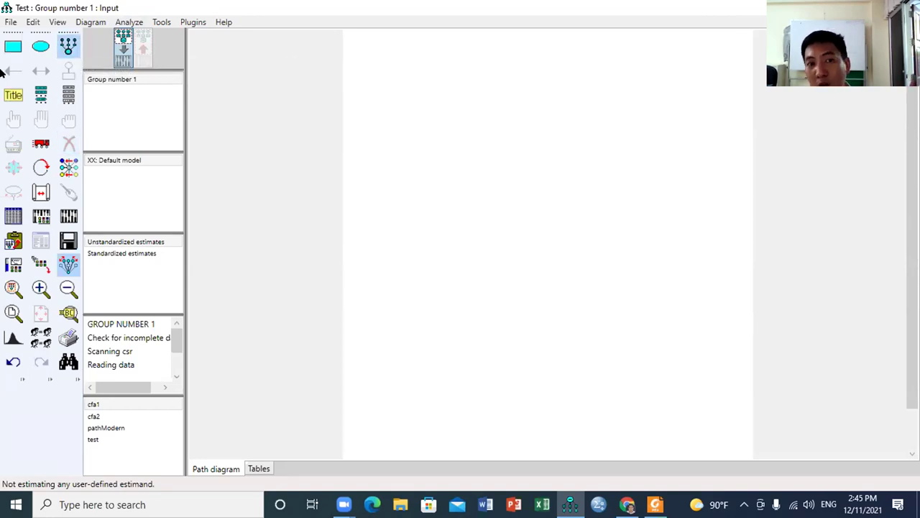
click(40, 46)
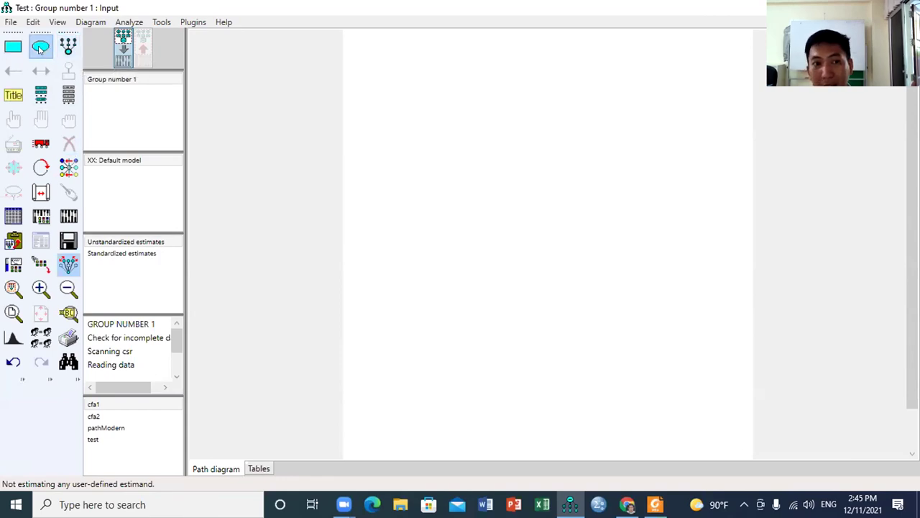
click(13, 46)
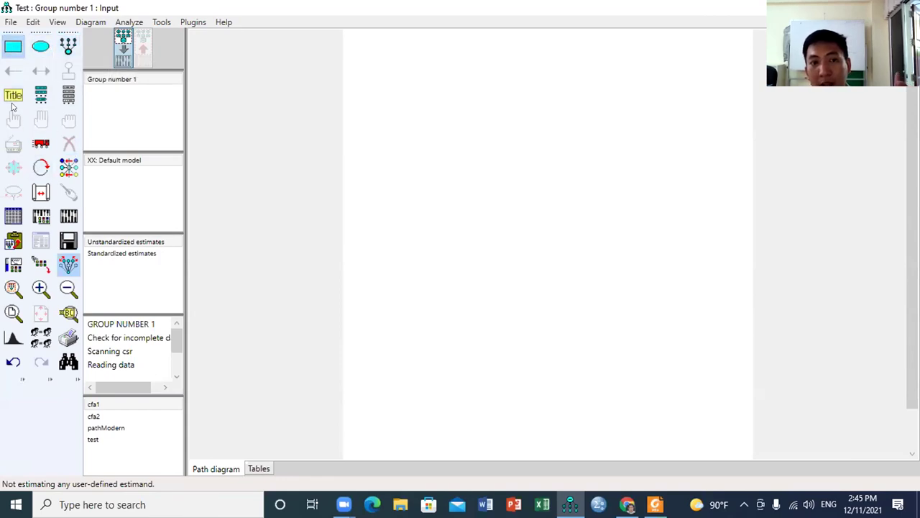
click(41, 95)
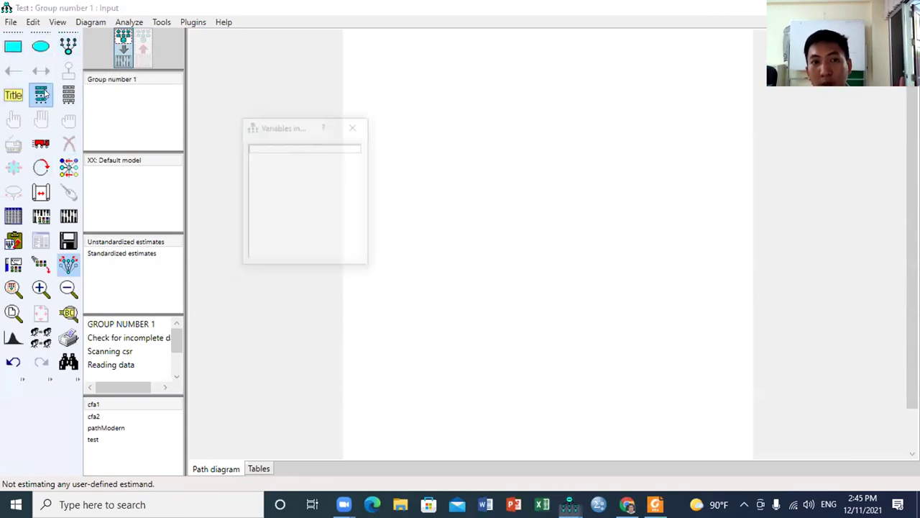
click(352, 128)
Draw a latent variable in the page's upper left area and add four indicators with error terms above it.
click(69, 45)
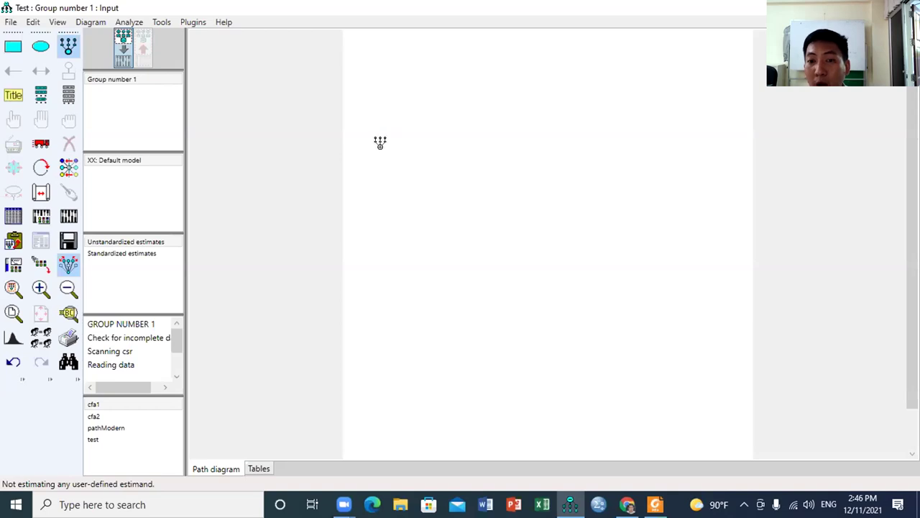
drag(383, 156, 438, 186)
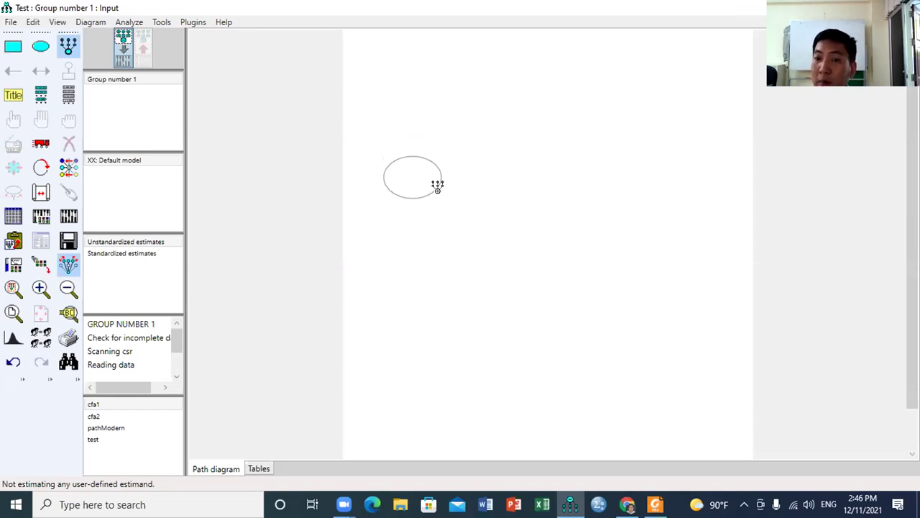
drag(437, 186, 436, 184)
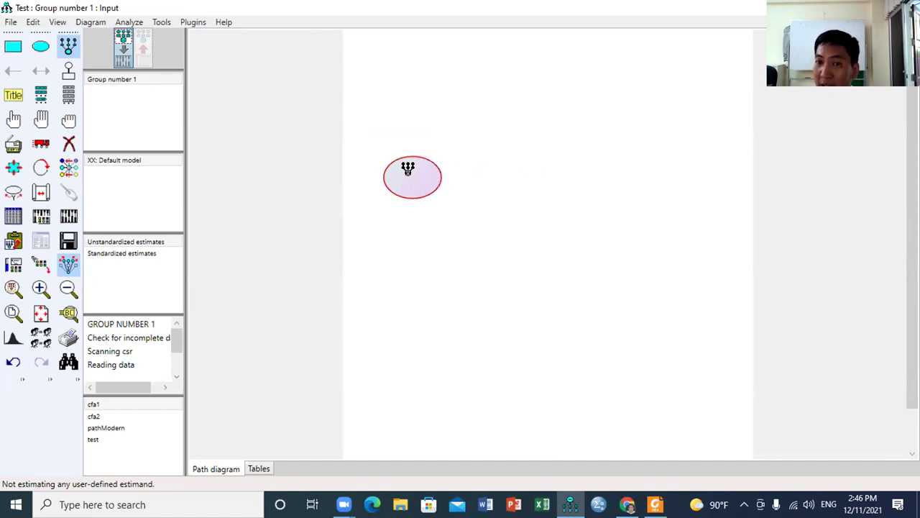
click(408, 168)
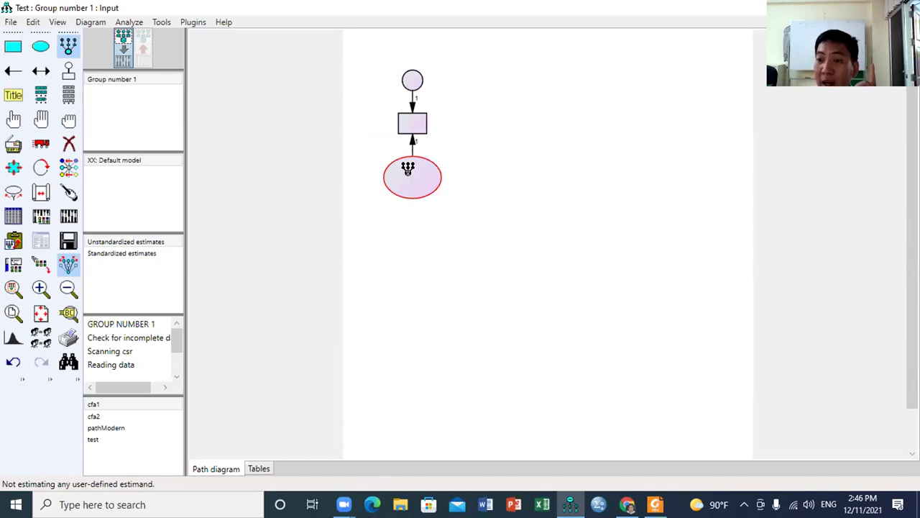
click(408, 169)
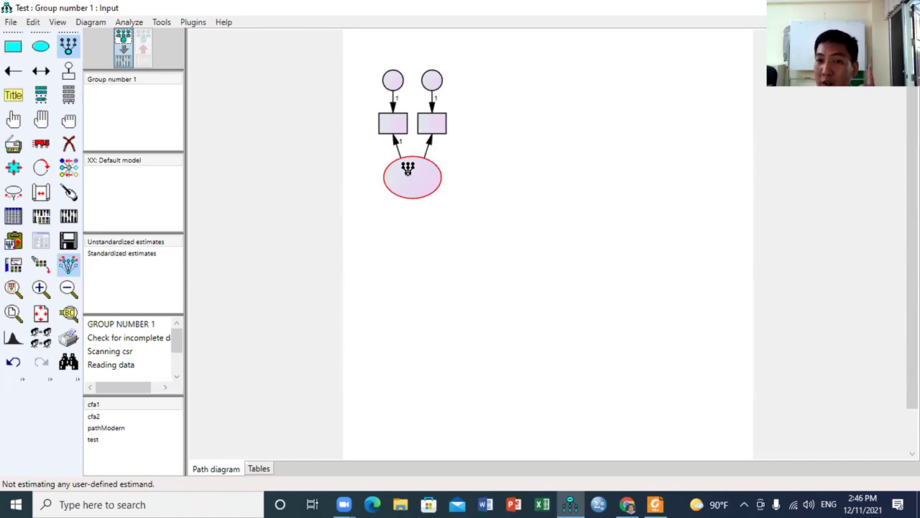
click(408, 169)
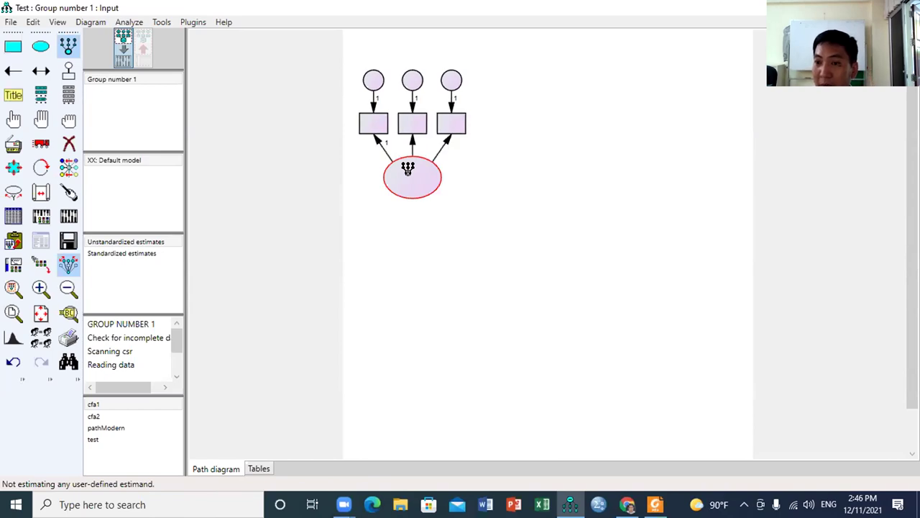
click(408, 169)
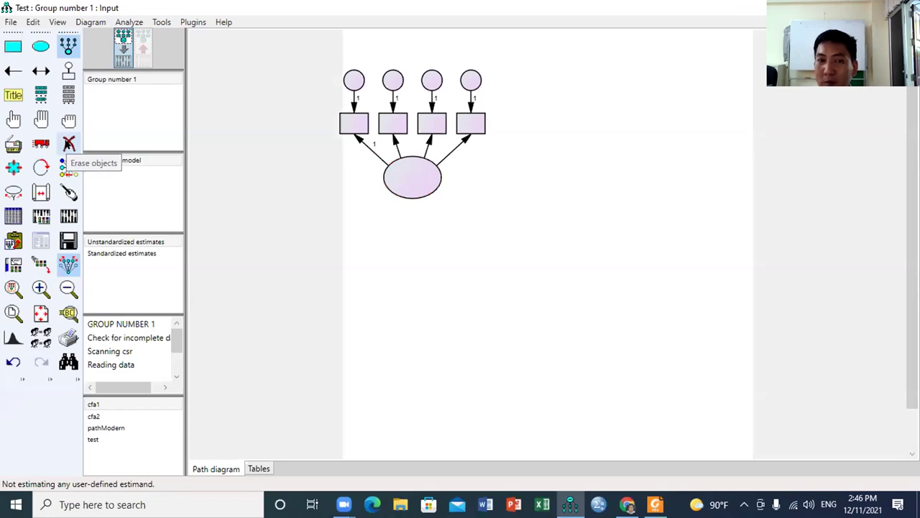
Move the latent variable together with its four indicators and error terms slightly down and to the right, with symmetries preserved.
click(65, 143)
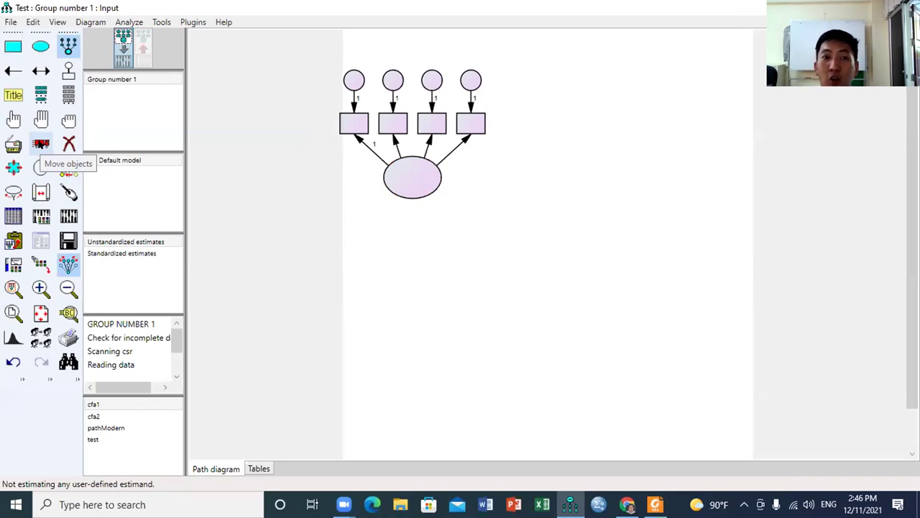
click(41, 145)
mouse_move(416, 183)
mouse_down()
mouse_move(527, 199)
mouse_move(601, 191)
mouse_move(432, 190)
mouse_up()
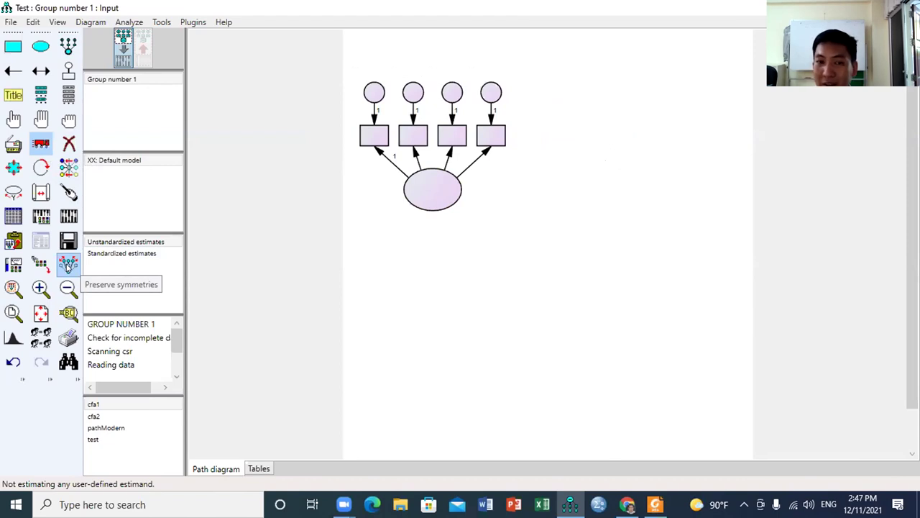
click(67, 266)
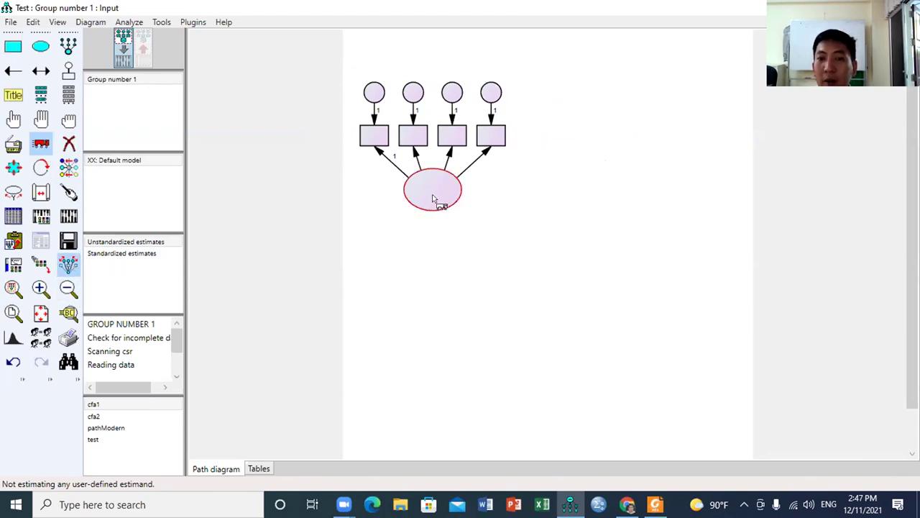
drag(432, 200, 435, 227)
drag(432, 224, 431, 224)
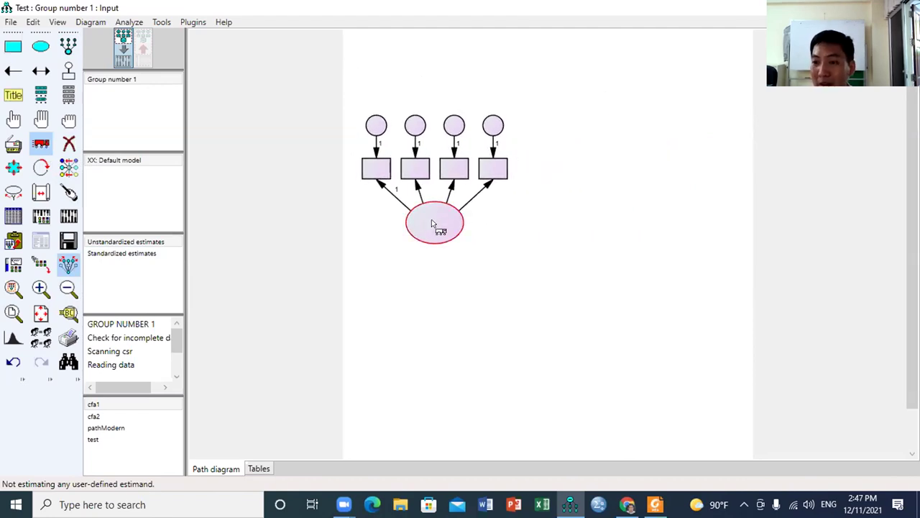
mouse_move(432, 224)
mouse_down()
mouse_move(640, 218)
mouse_move(422, 215)
mouse_move(435, 209)
mouse_up()
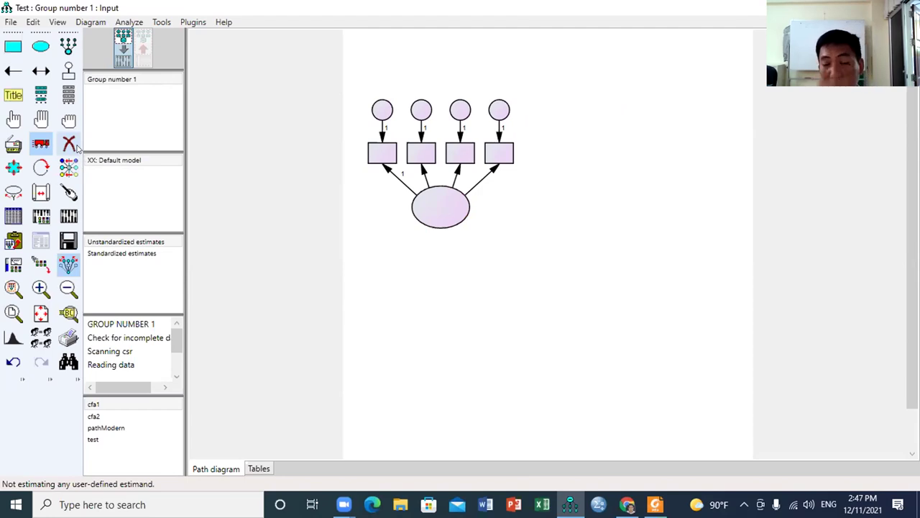
Draw a second latent variable to the right of the first and add three indicators with error terms above it.
click(69, 46)
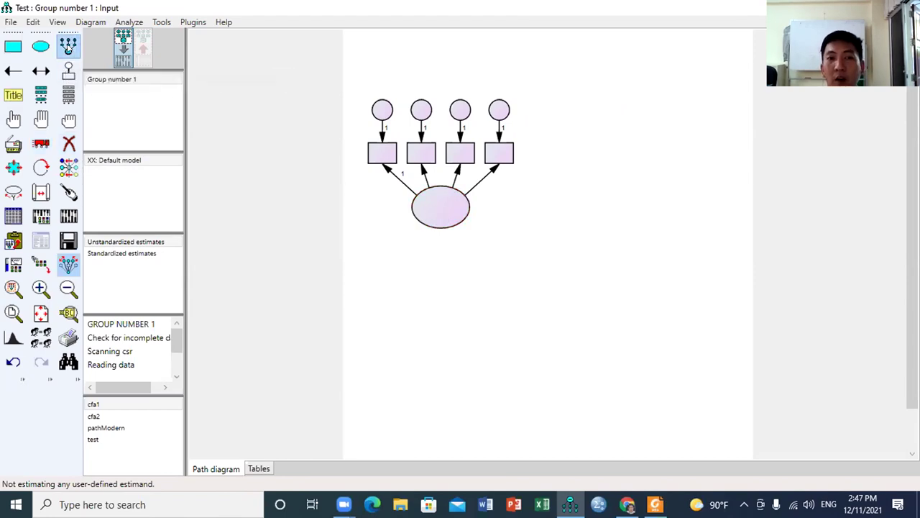
click(638, 202)
click(639, 203)
click(639, 204)
click(639, 204)
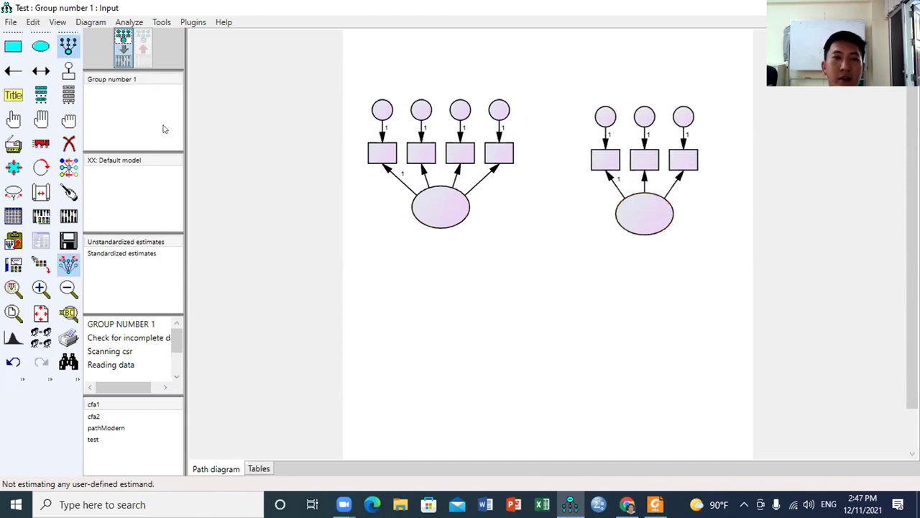
Level the three-indicator latent with the four-indicator one and draw a single-headed path to it from the four-indicator latent.
click(41, 143)
drag(640, 210, 623, 204)
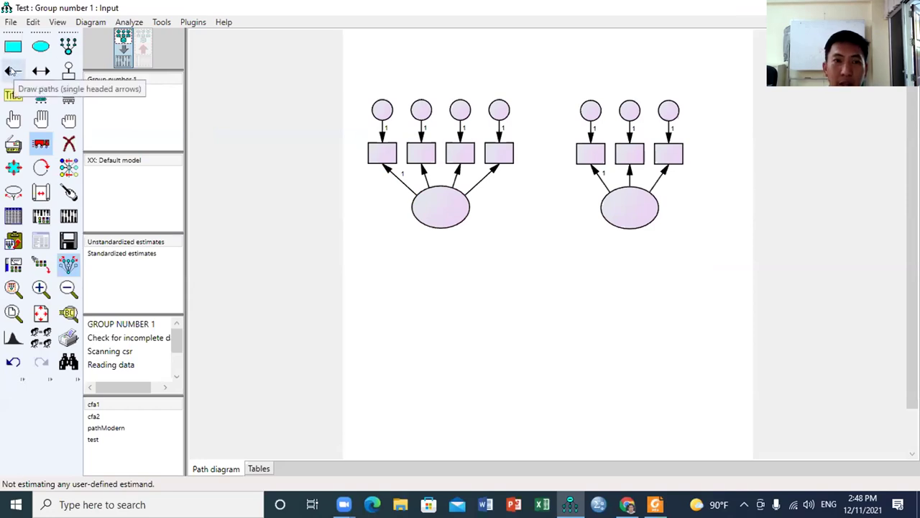
click(10, 71)
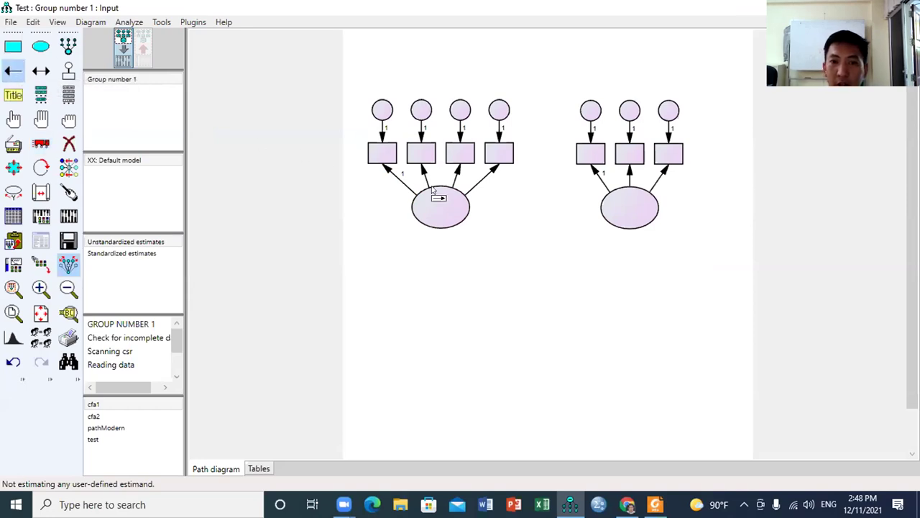
drag(447, 207, 628, 208)
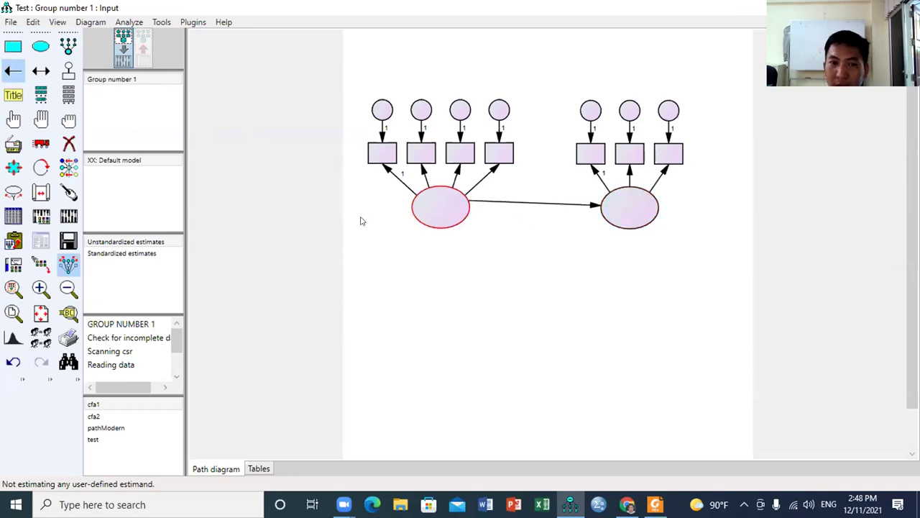
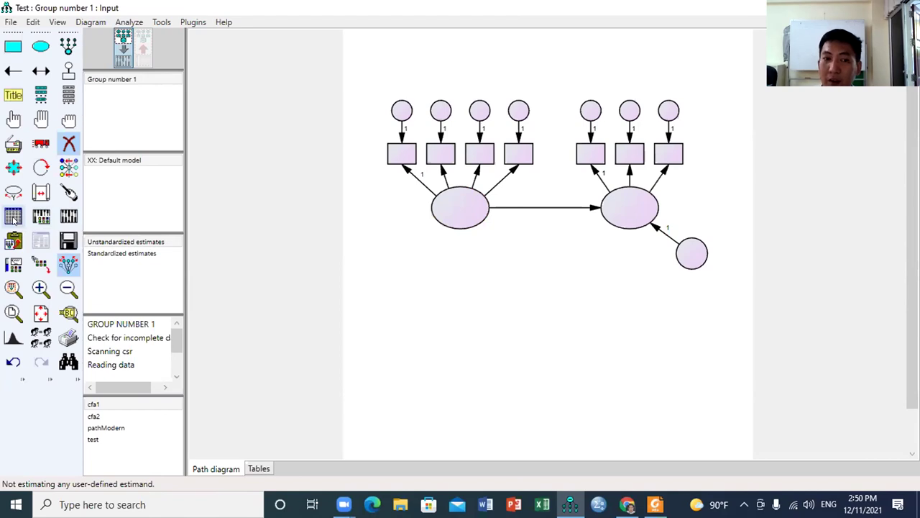
Select csr from the TemplateAMOS folder as the data file for Group number 1.
click(13, 217)
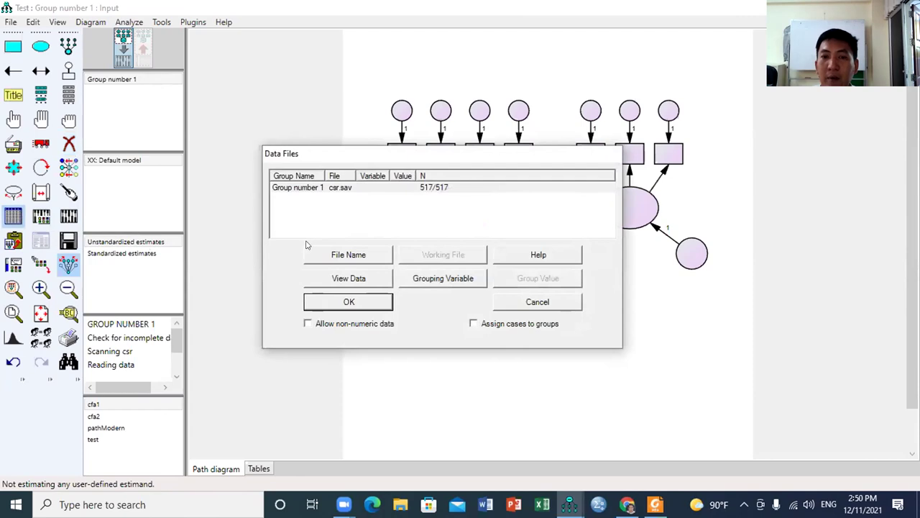
click(349, 255)
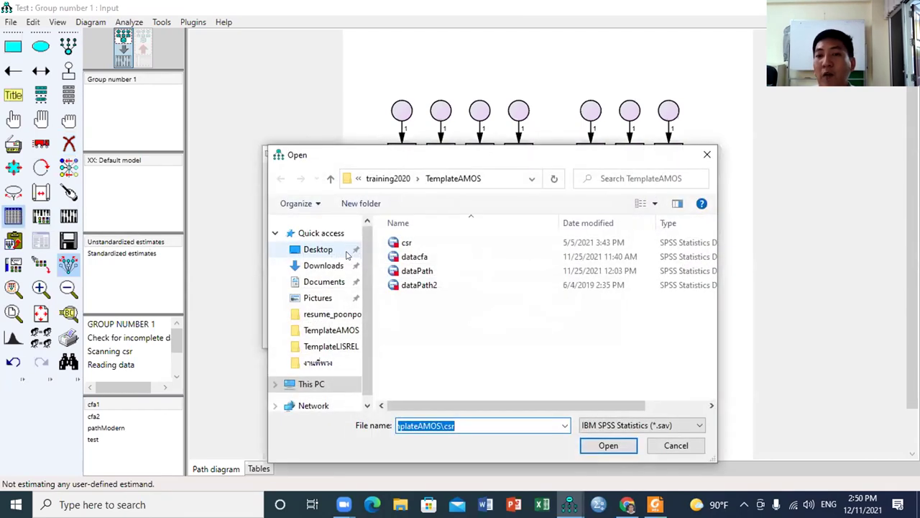
click(394, 243)
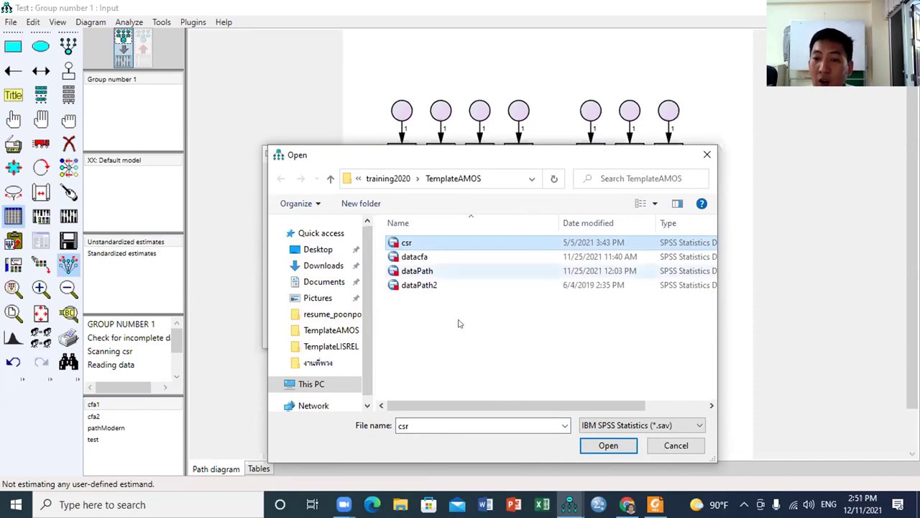
click(607, 446)
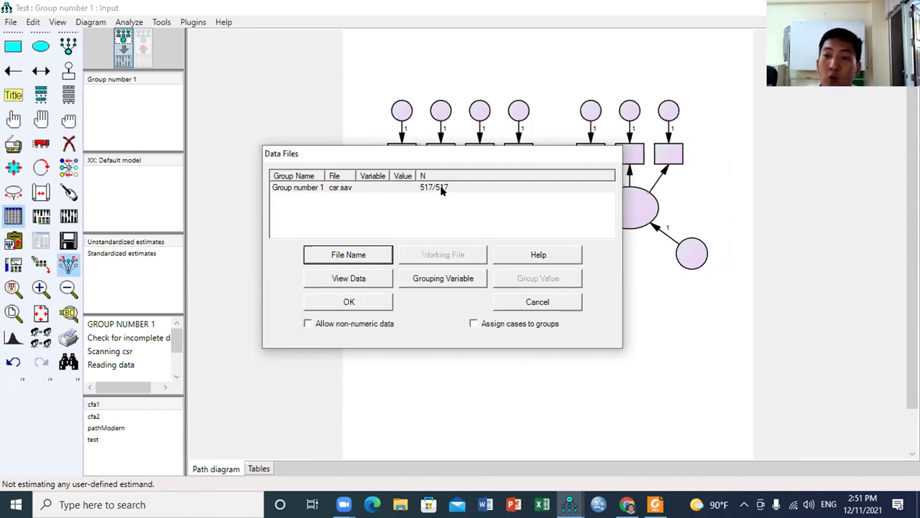
click(360, 305)
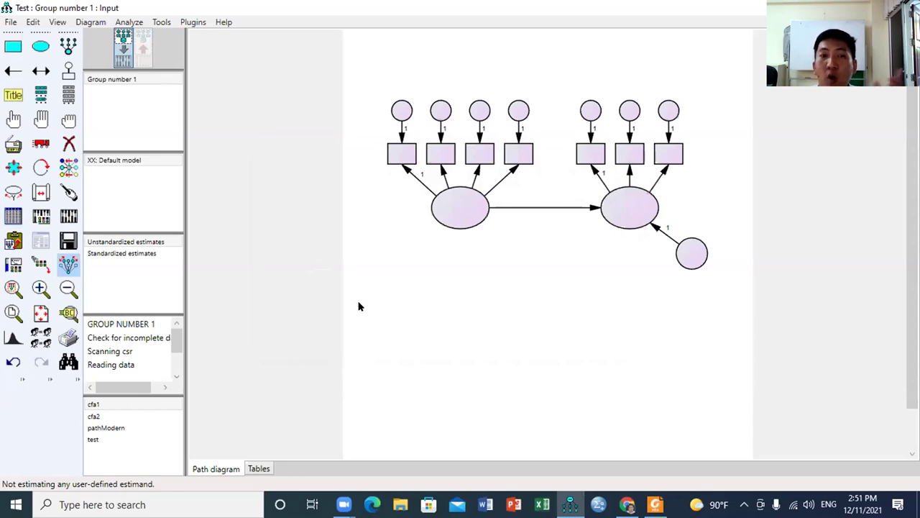
Assign the dataset variables y1, y2 and y3 in order to the three indicators of the right latent variable.
click(68, 99)
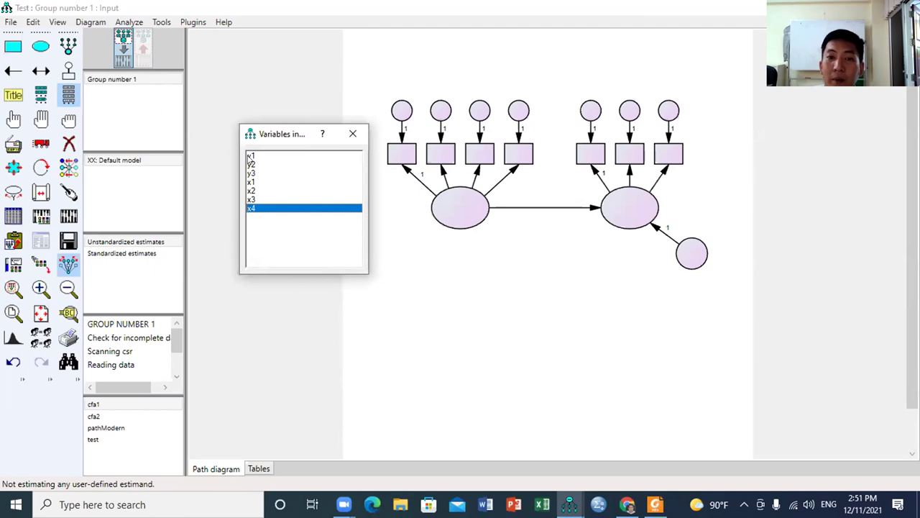
drag(249, 156, 591, 155)
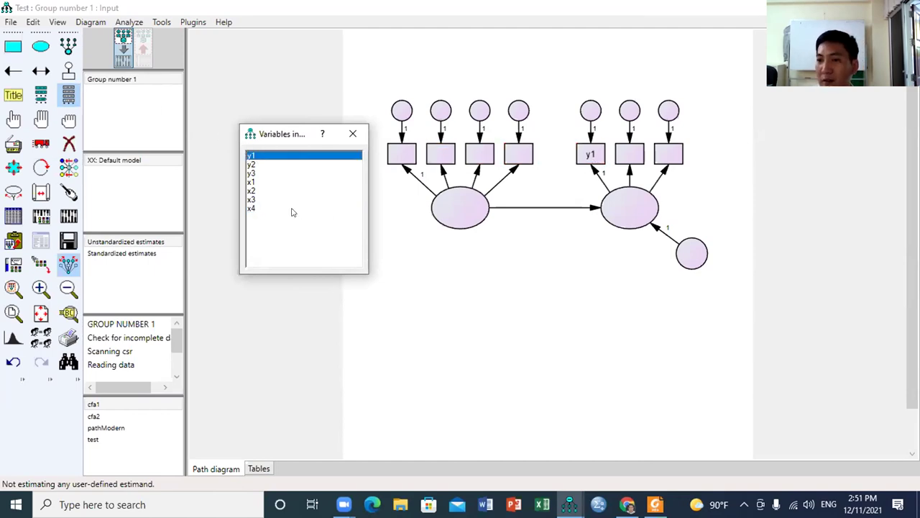
drag(251, 165, 630, 154)
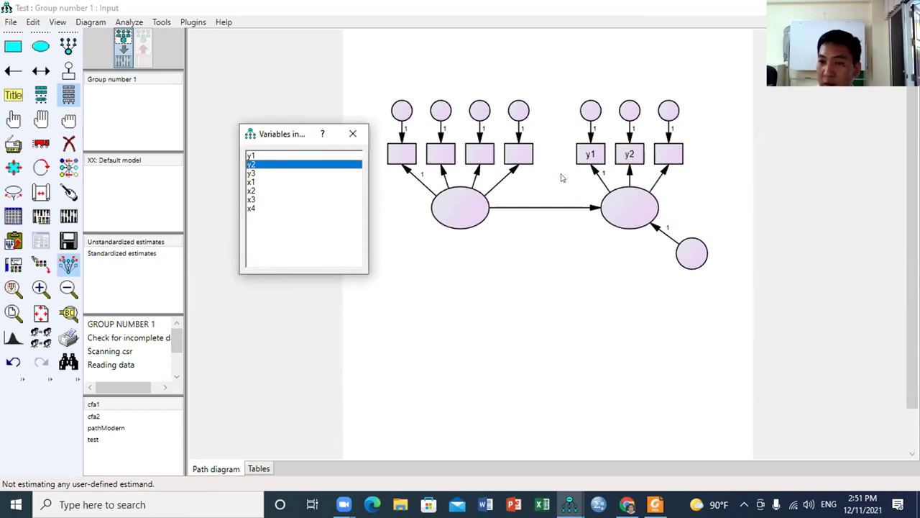
drag(255, 172, 669, 161)
Assign the dataset variables x1, x2, x3 and x4 in order to the four indicators of the left latent variable.
drag(253, 184, 402, 155)
drag(254, 191, 440, 158)
drag(254, 200, 479, 160)
drag(252, 208, 478, 154)
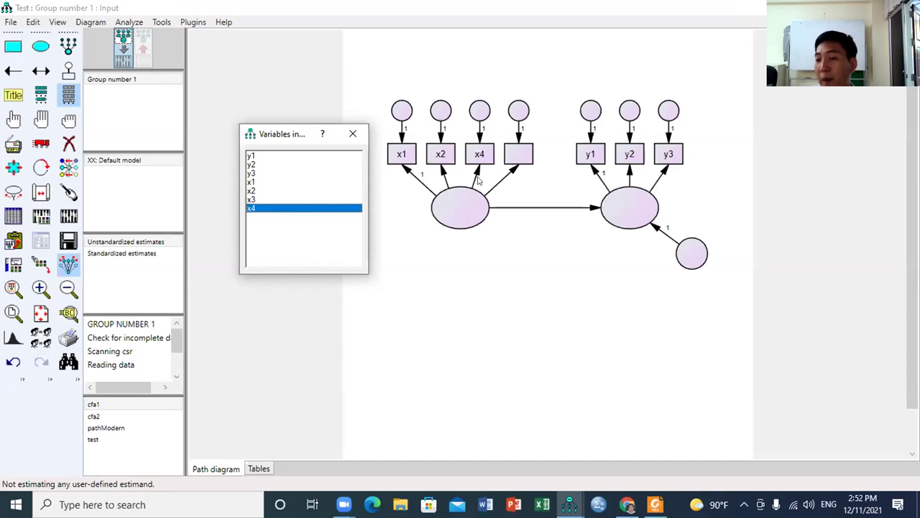
drag(253, 199, 477, 150)
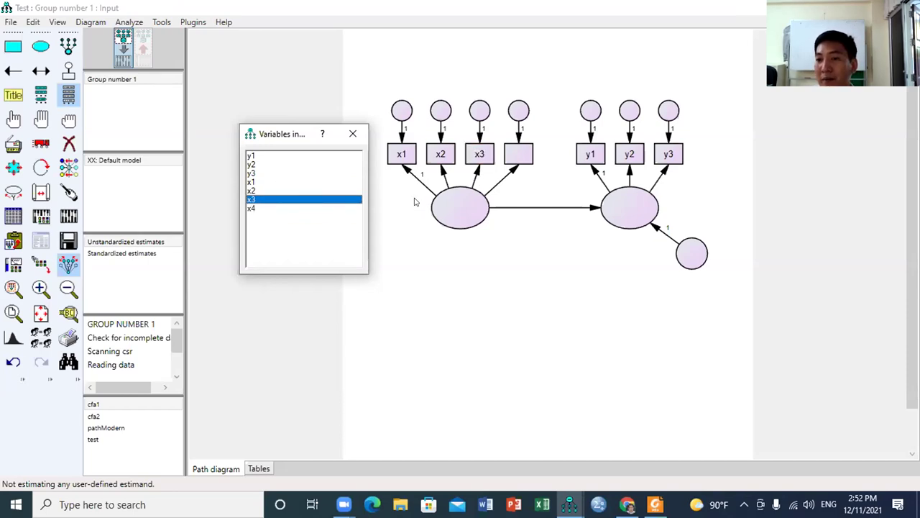
mouse_move(250, 209)
mouse_down()
mouse_move(281, 195)
mouse_move(525, 151)
mouse_move(540, 167)
mouse_move(536, 181)
mouse_move(534, 150)
mouse_move(546, 148)
mouse_move(256, 210)
mouse_move(519, 157)
mouse_up()
key(Delete)
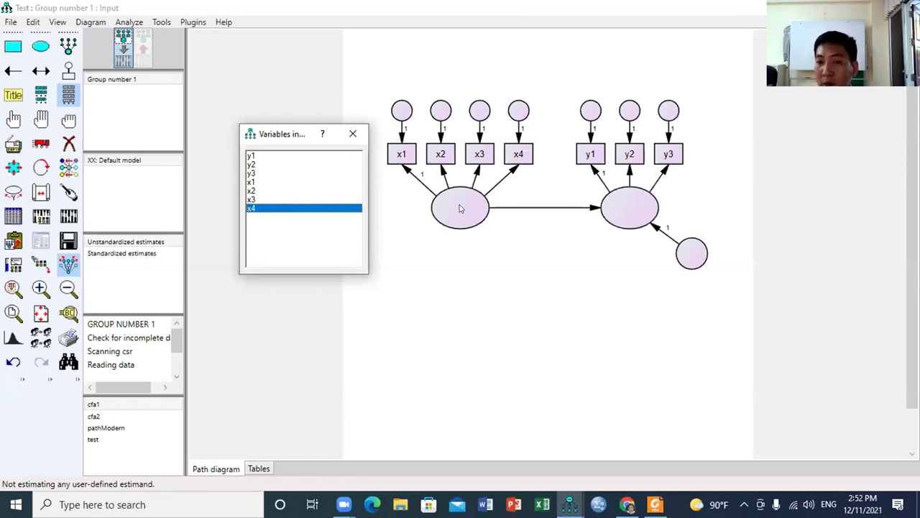
Name the latent variable with the four x indicators CSRp.
double_click(460, 209)
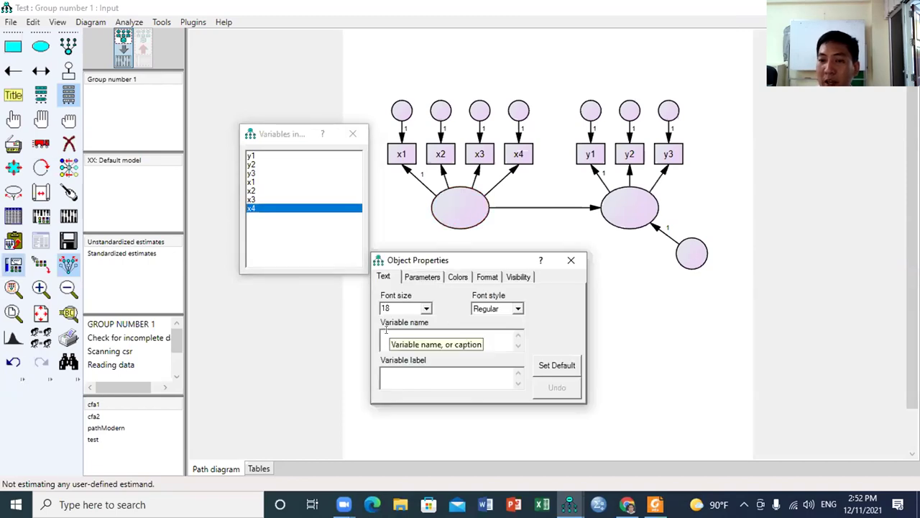
text(CS)
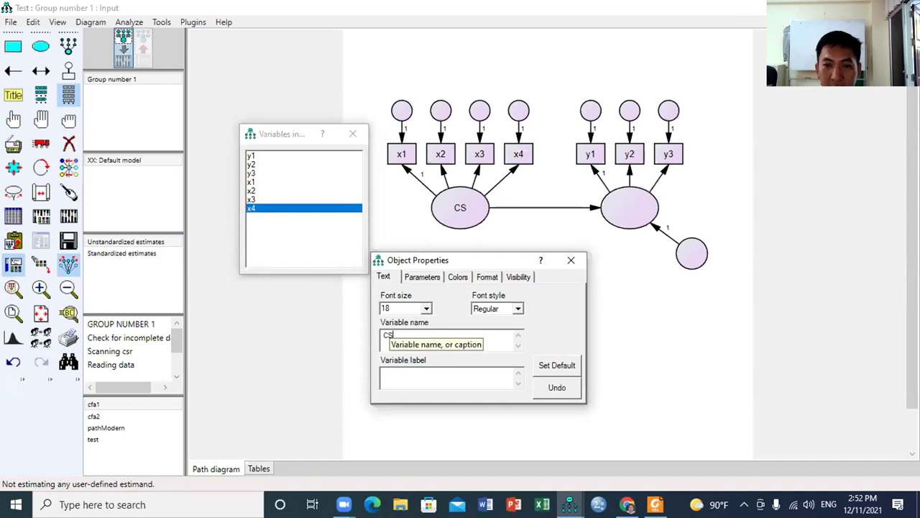
text(R)
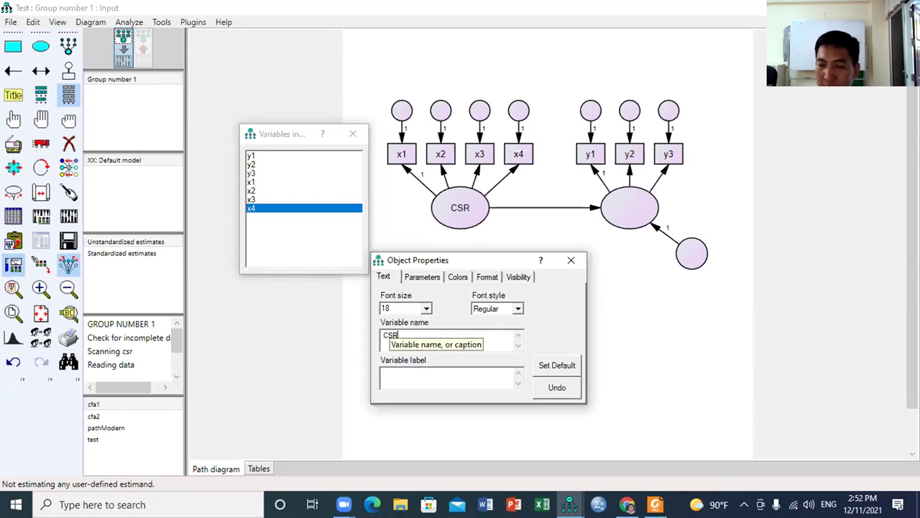
text(PP)
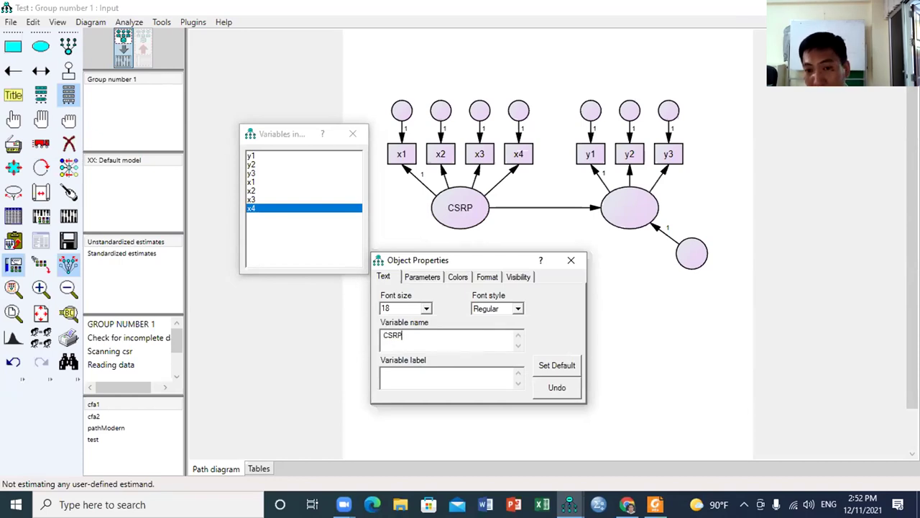
key(BackSpace)
key(BackSpace)
text(pp)
key(BackSpace)
key(BackSpace)
text(pp)
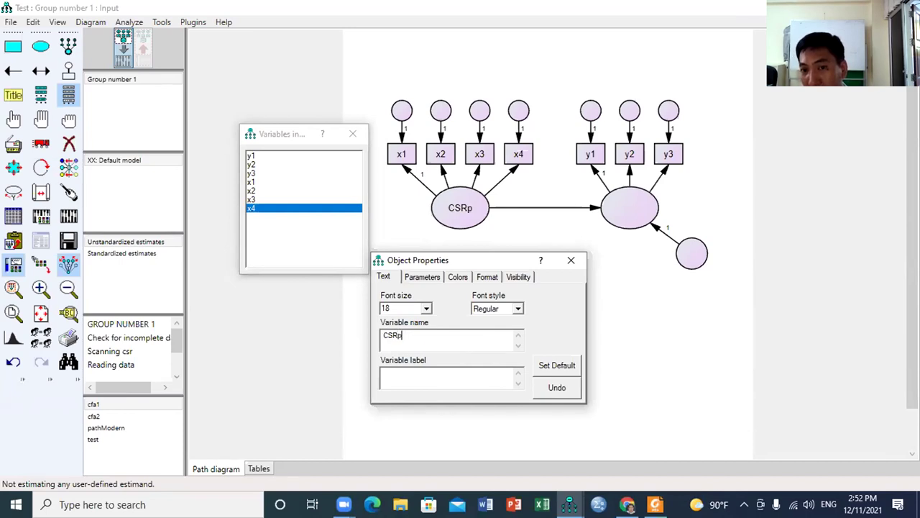
key(BackSpace)
key(BackSpace)
text(pp)
key(BackSpace)
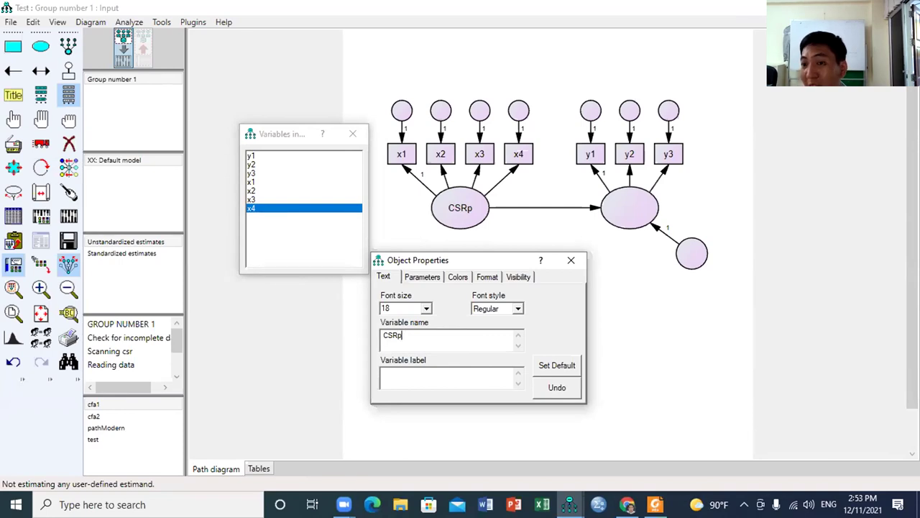
Name the latent variable with the three y indicators Satisfaction.
click(629, 210)
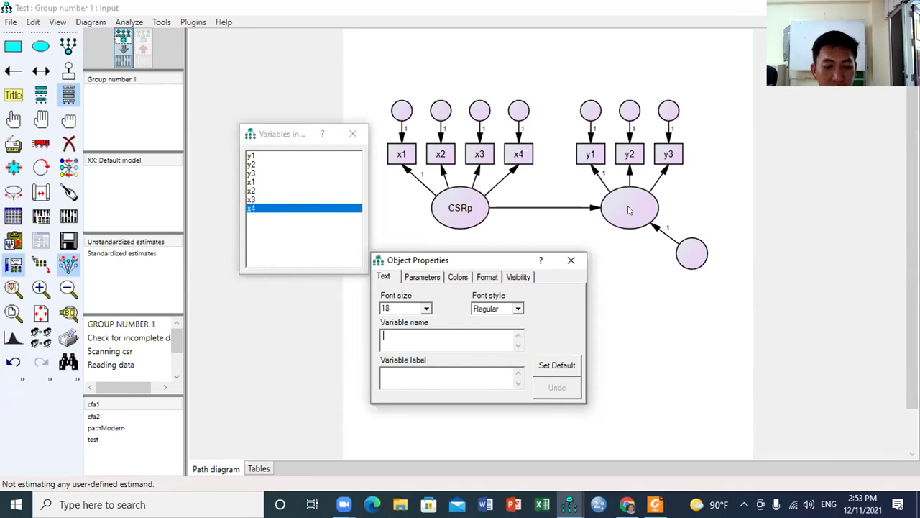
text(Satisfac)
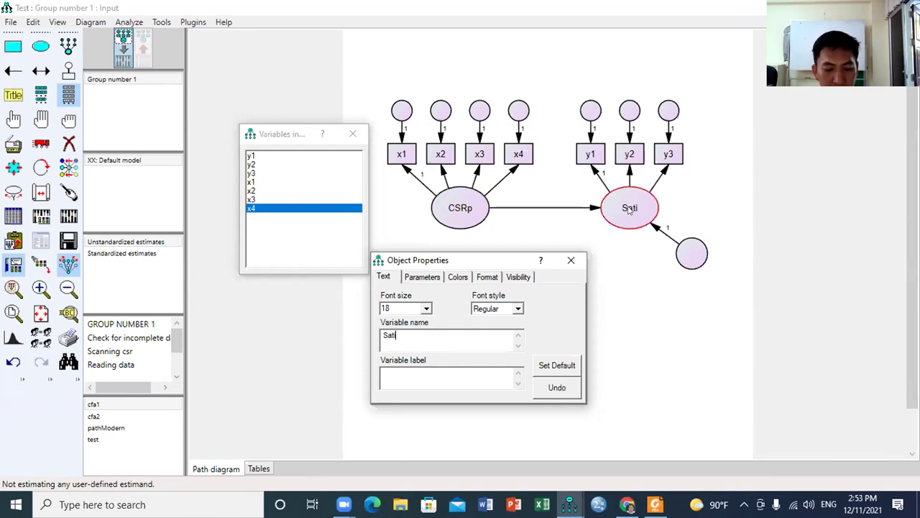
key(BackSpace)
text(ction)
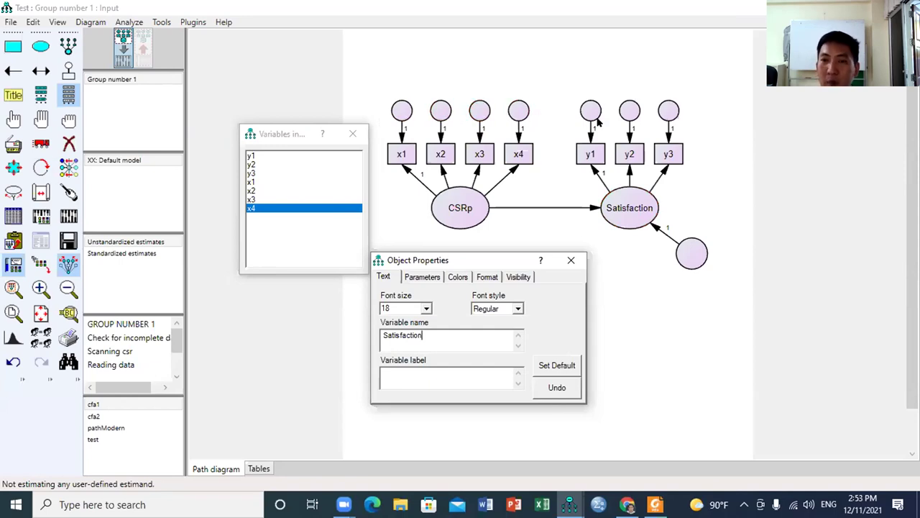
Name the error terms of x1, x2, x3 and x4 as d1, d2, d3 and d4 in order.
click(400, 113)
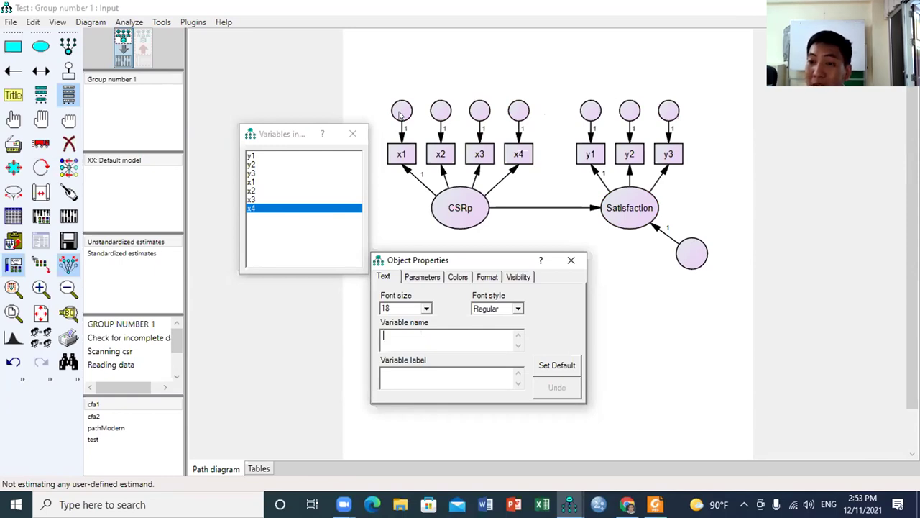
text(d1)
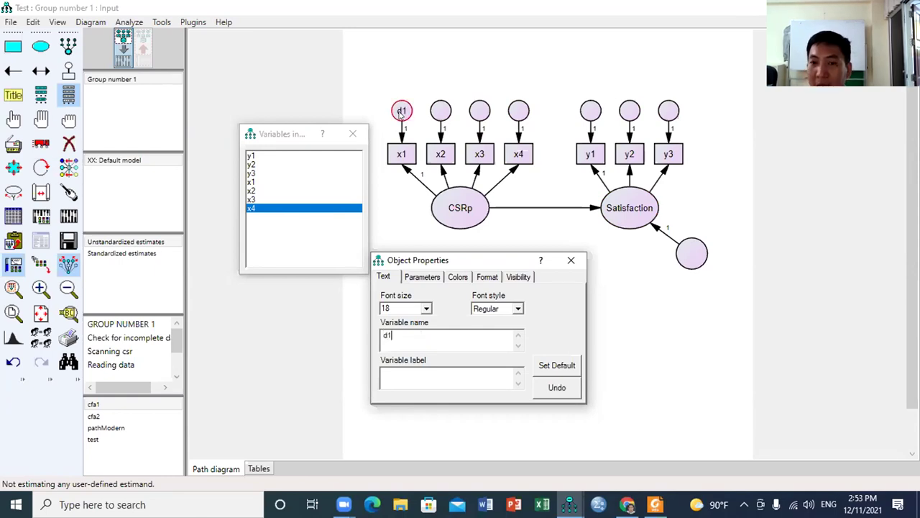
click(437, 112)
text(d2)
click(478, 112)
text(d3)
click(518, 112)
text(d4)
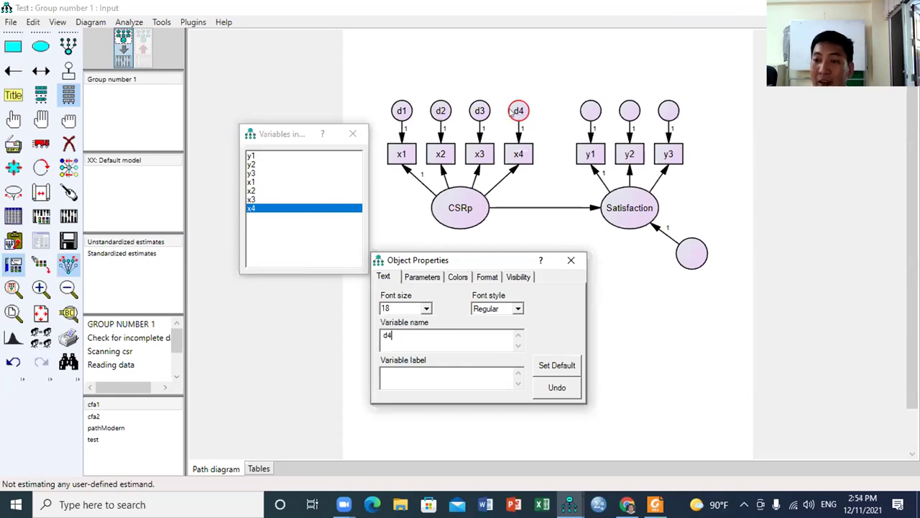
Name the error terms of y1, y2 and y3 as e1, e2 and e3 in order.
click(590, 113)
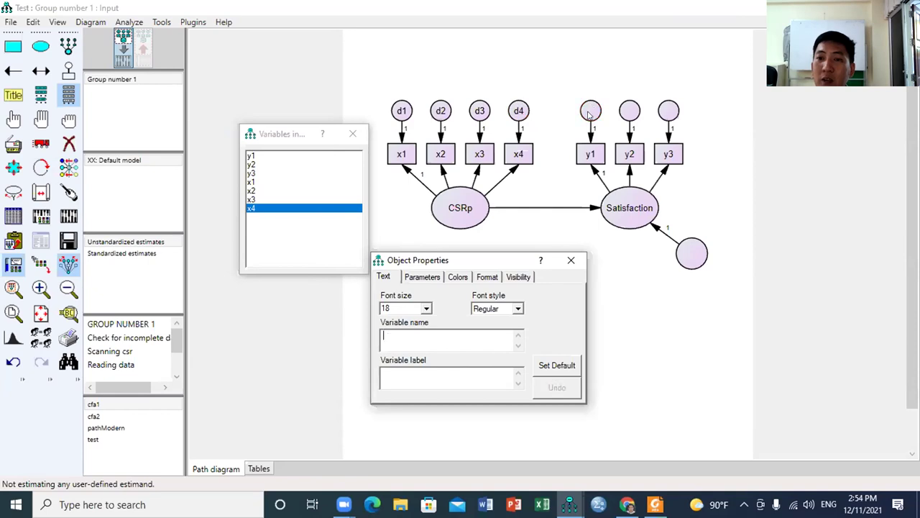
text(e1)
click(629, 114)
text(e2)
click(668, 112)
text(e3)
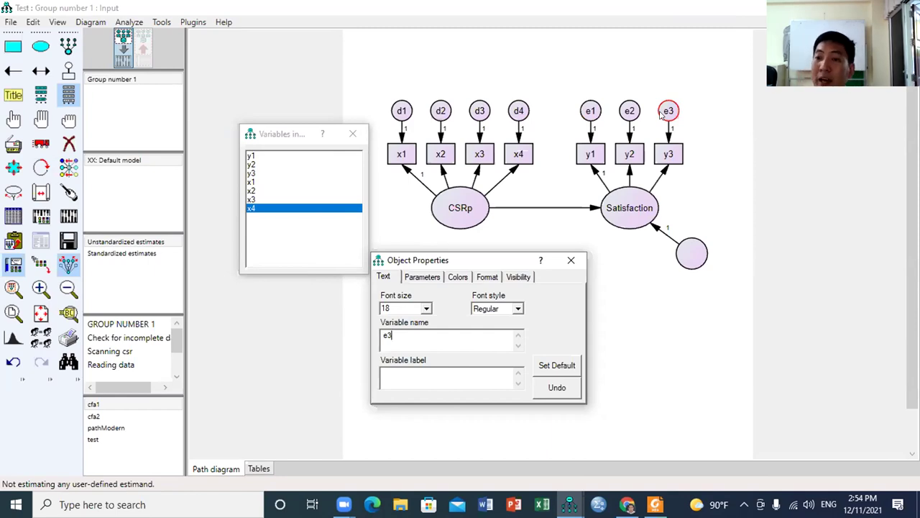
Name the residual of Satisfaction f1, and close the object properties and the dataset variable list.
click(693, 251)
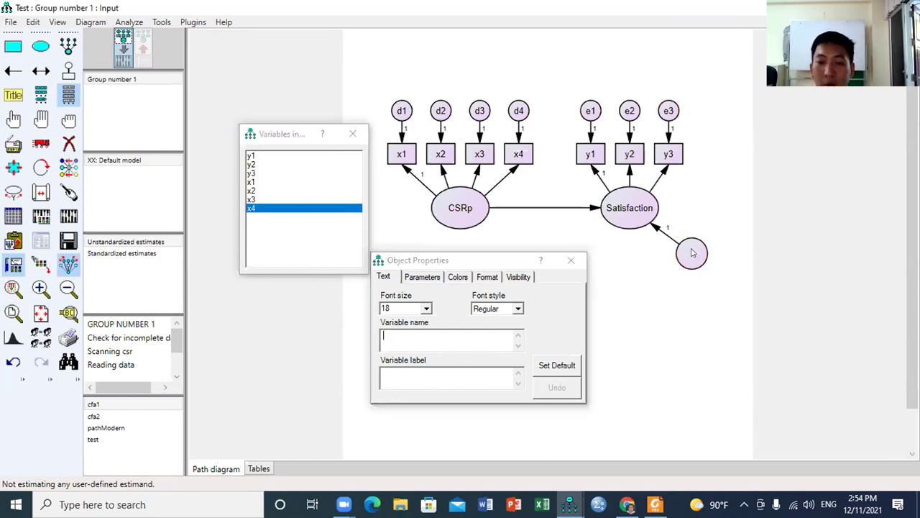
text(f1)
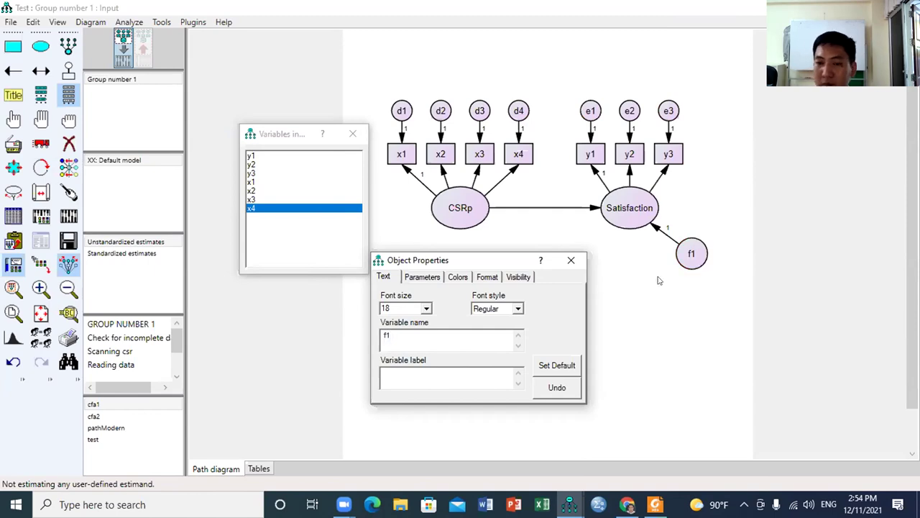
click(573, 262)
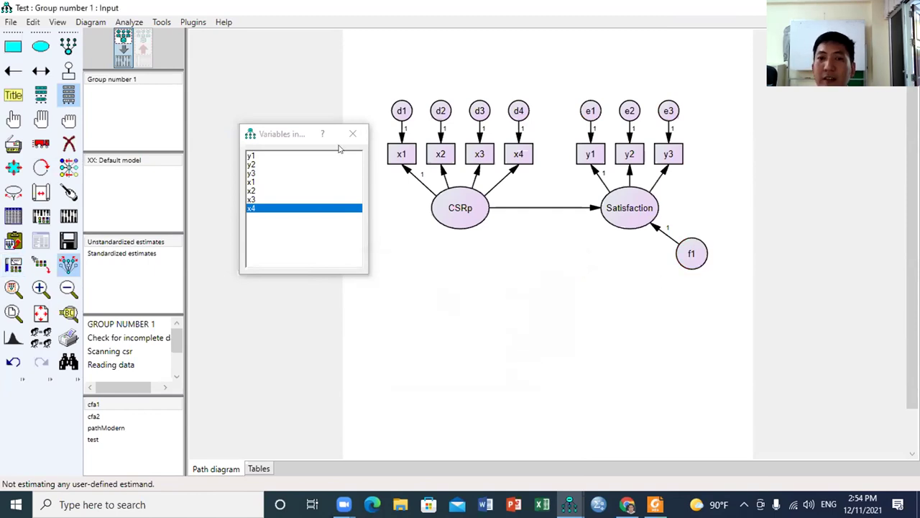
click(352, 134)
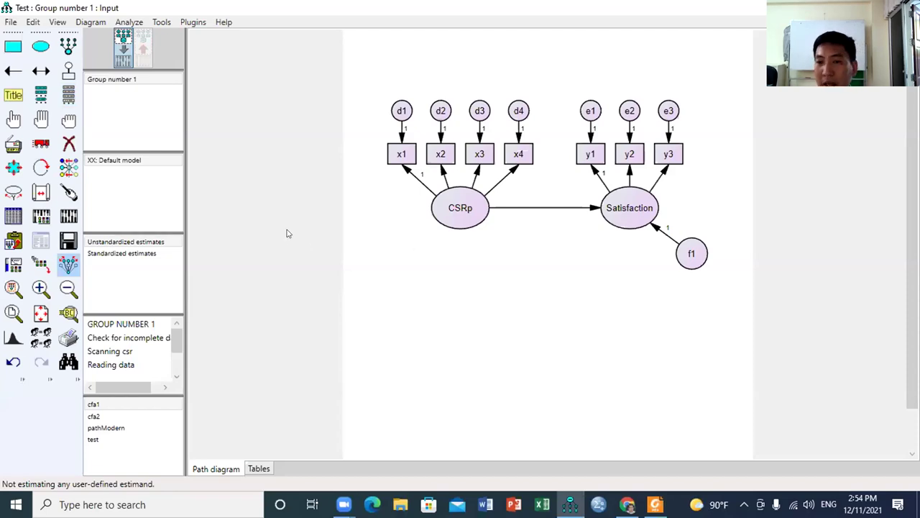
Check the analysis output options, leaving Standardized estimates and Squared multiple correlations selected.
click(40, 219)
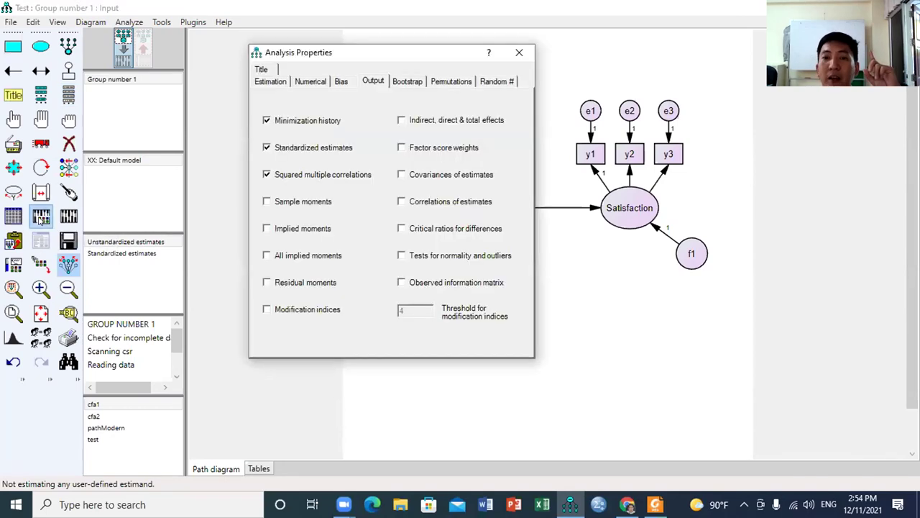
click(266, 175)
click(266, 148)
click(266, 147)
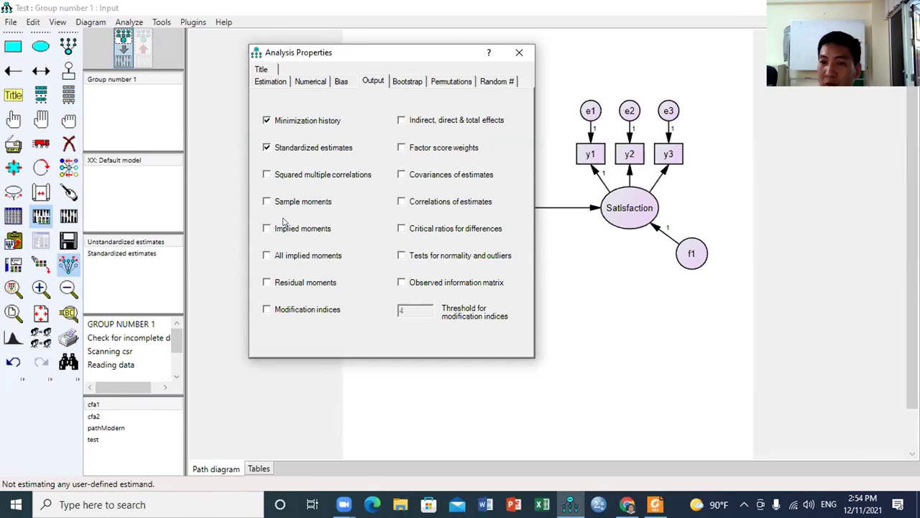
click(266, 175)
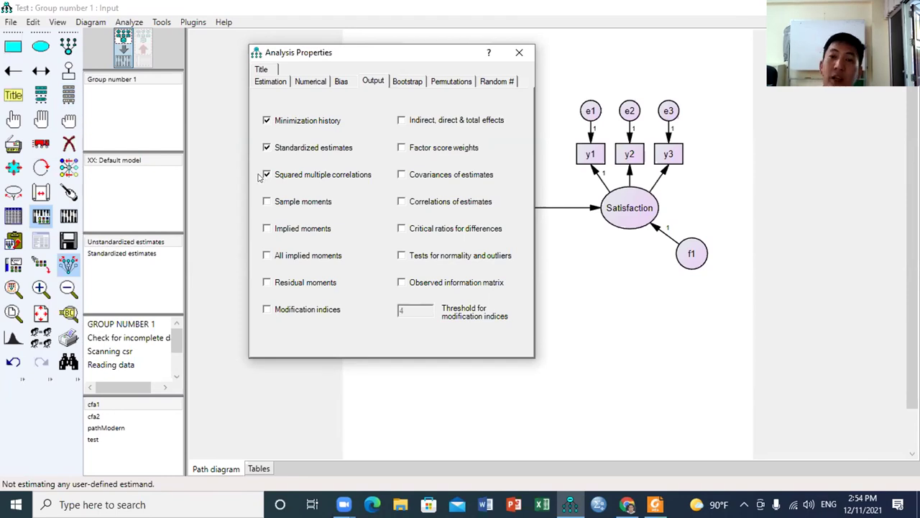
drag(378, 58, 213, 66)
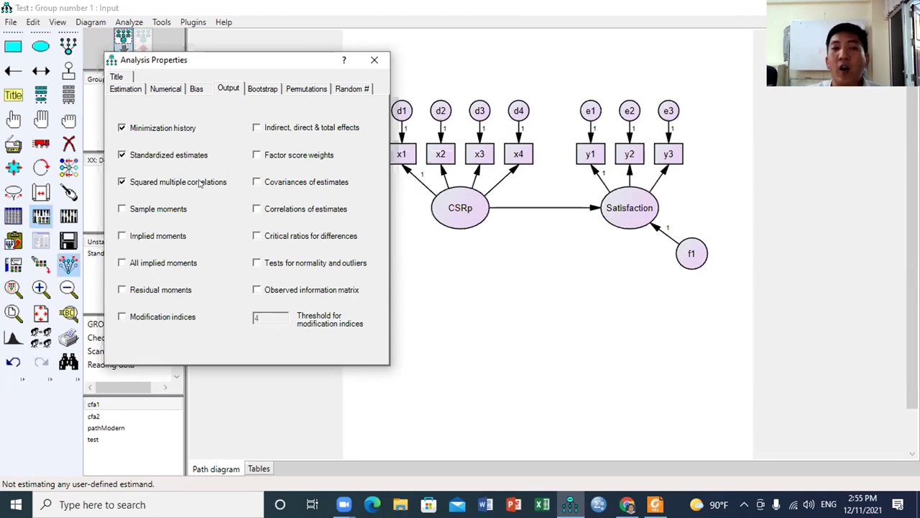
click(373, 61)
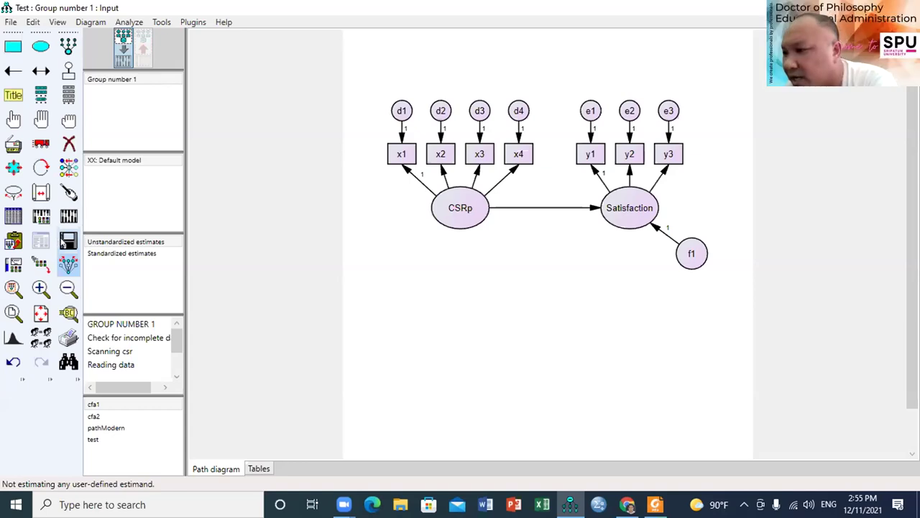
Review the discrepancy method for estimation and the requested output in the analysis properties.
click(42, 218)
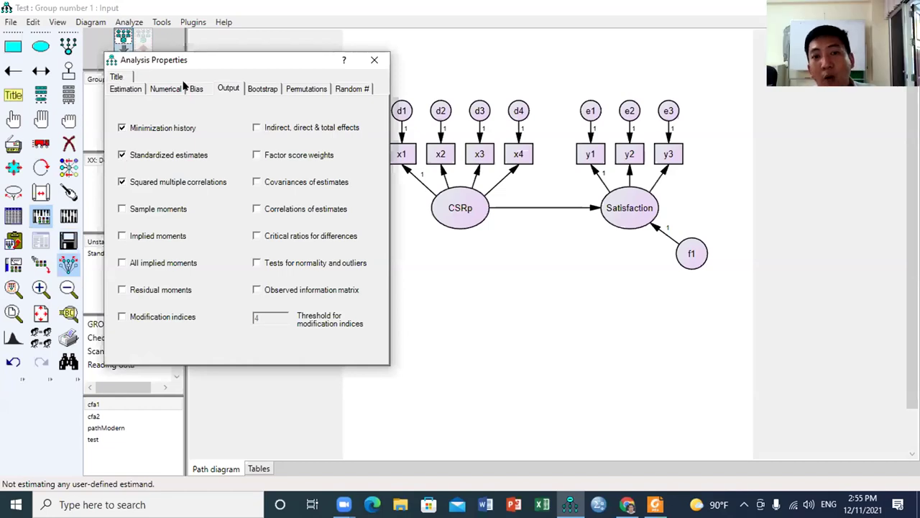
click(125, 89)
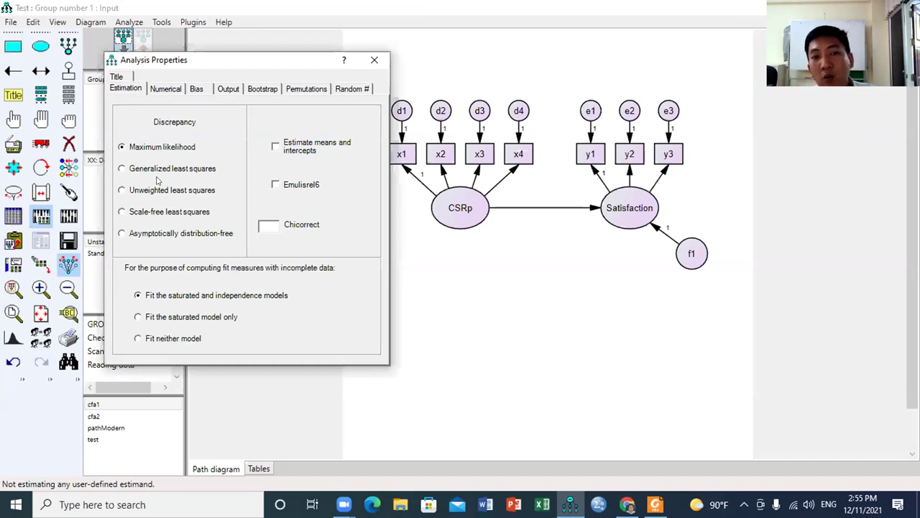
click(229, 91)
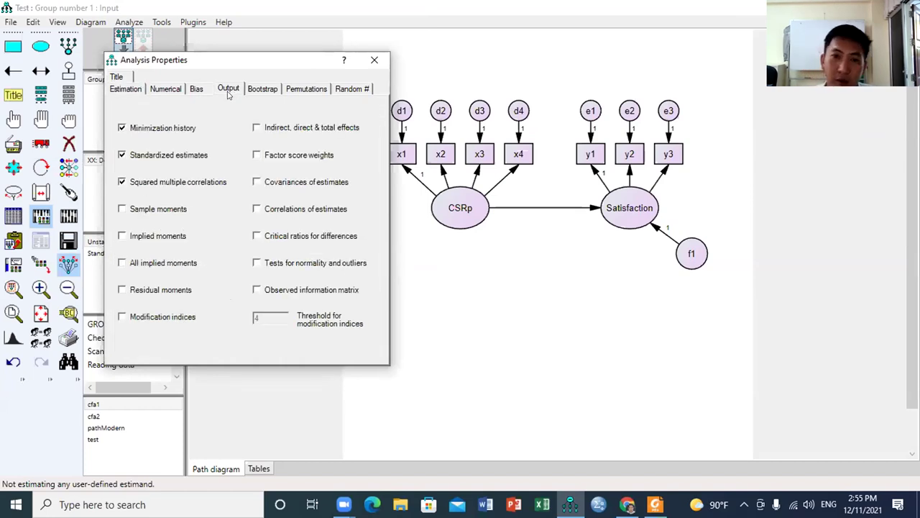
click(374, 62)
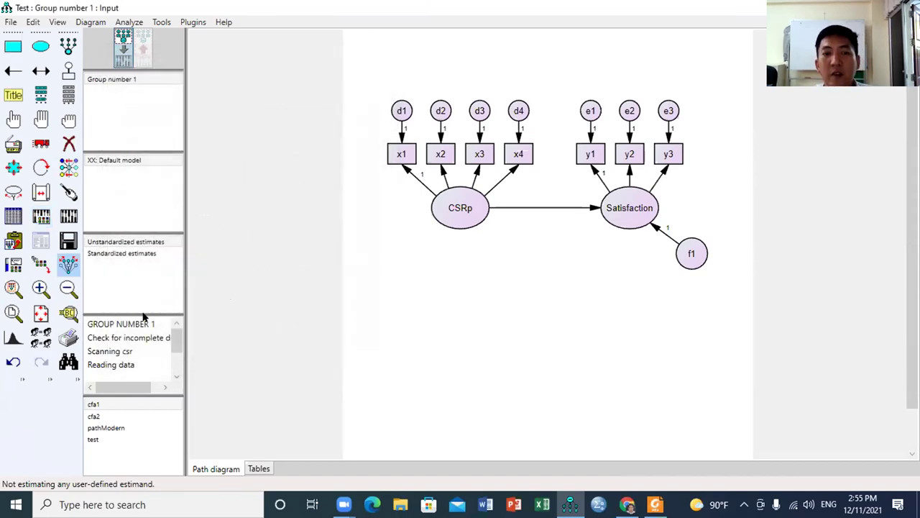